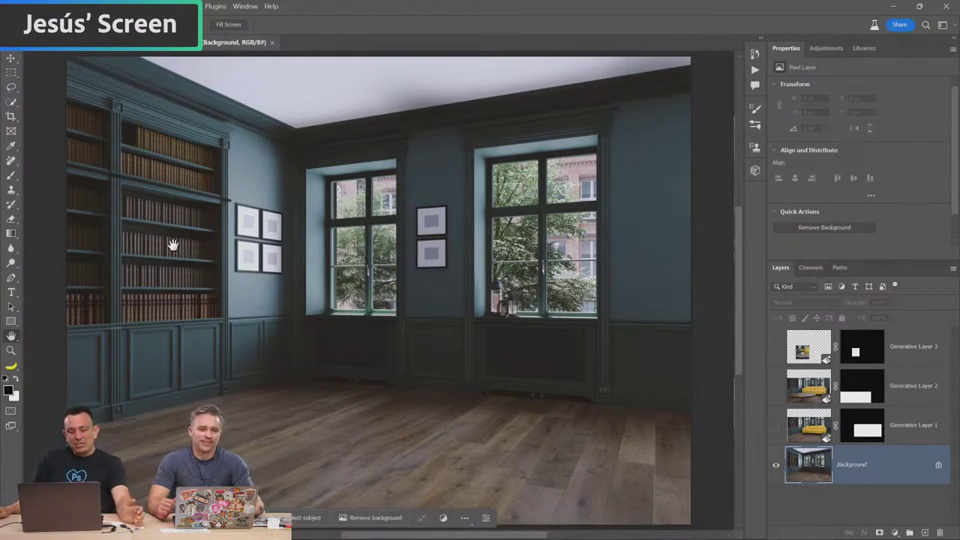
- Draw a rectangular marquee over the centre of the empty wooden floor
left_click(12, 74)
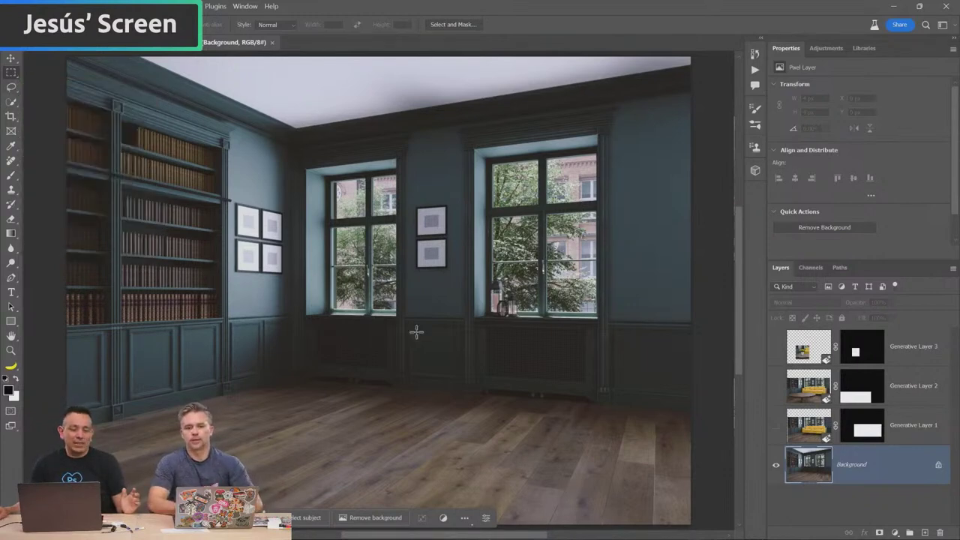
left_click_drag(281, 349, 503, 474)
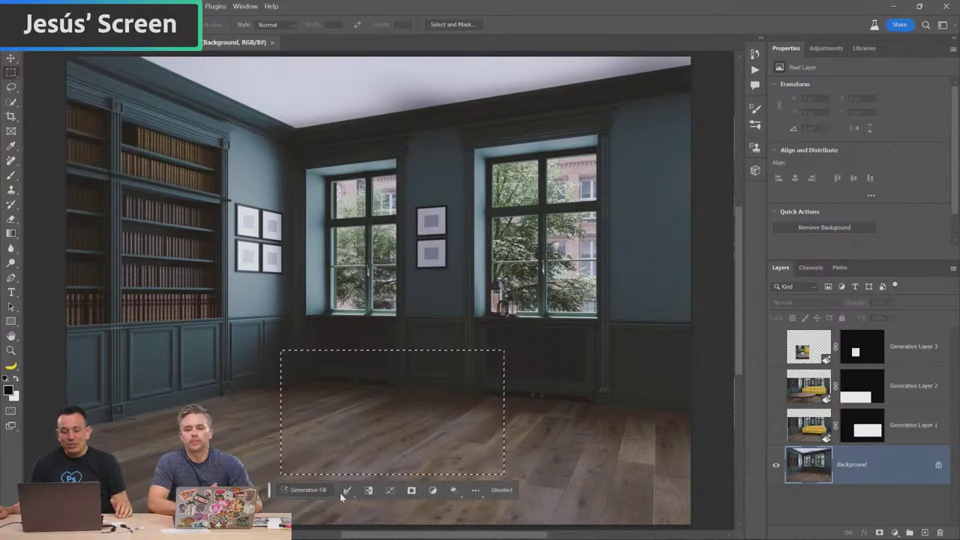
left_click_drag(268, 490, 270, 486)
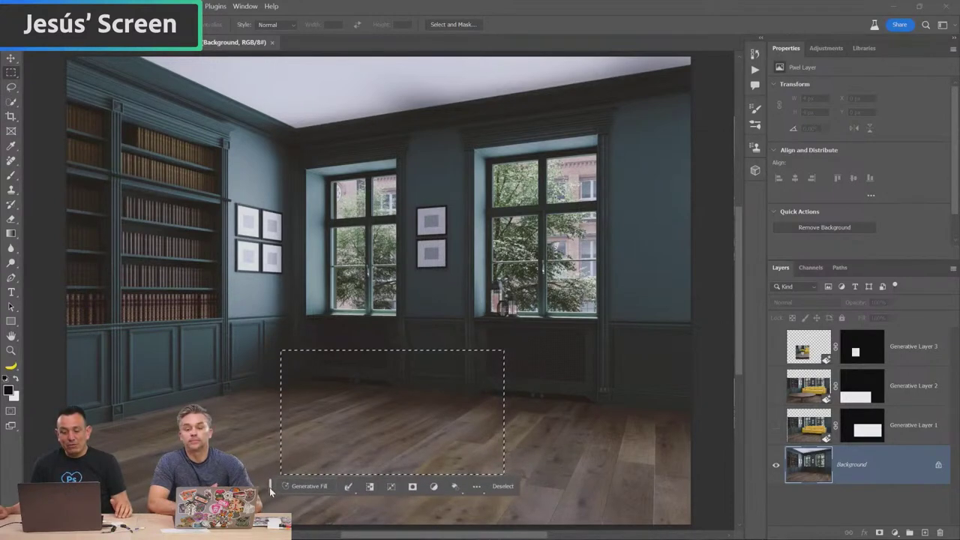
- Toggle Window > Contextual Task Bar off and back on
left_click(243, 6)
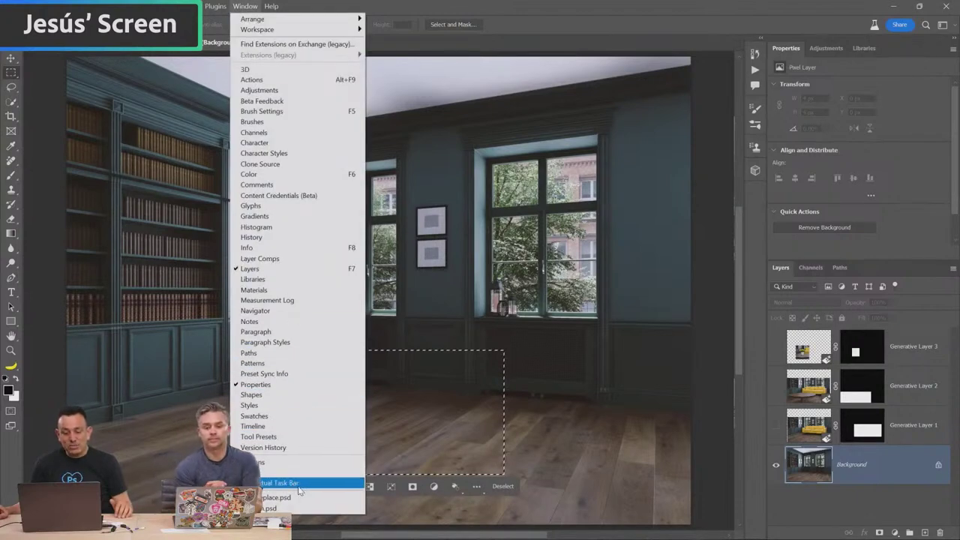
left_click(274, 482)
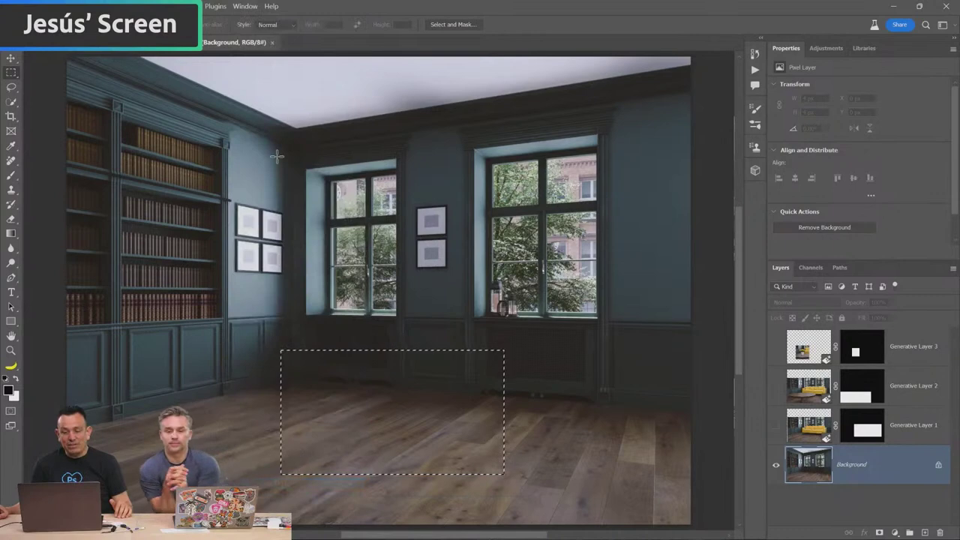
left_click(245, 6)
left_click(286, 483)
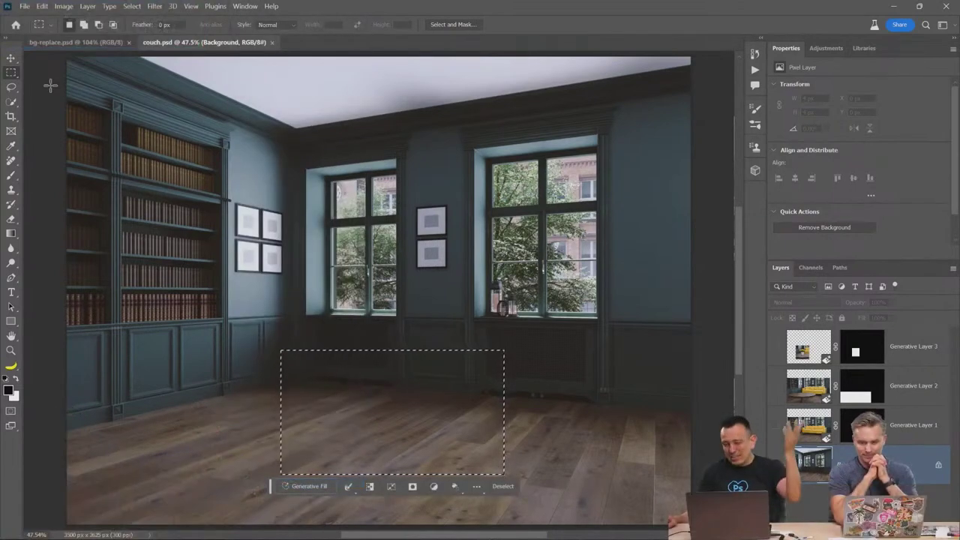
- Try Edit > Generative Fill on the floor selection, then cancel it
left_click(39, 6)
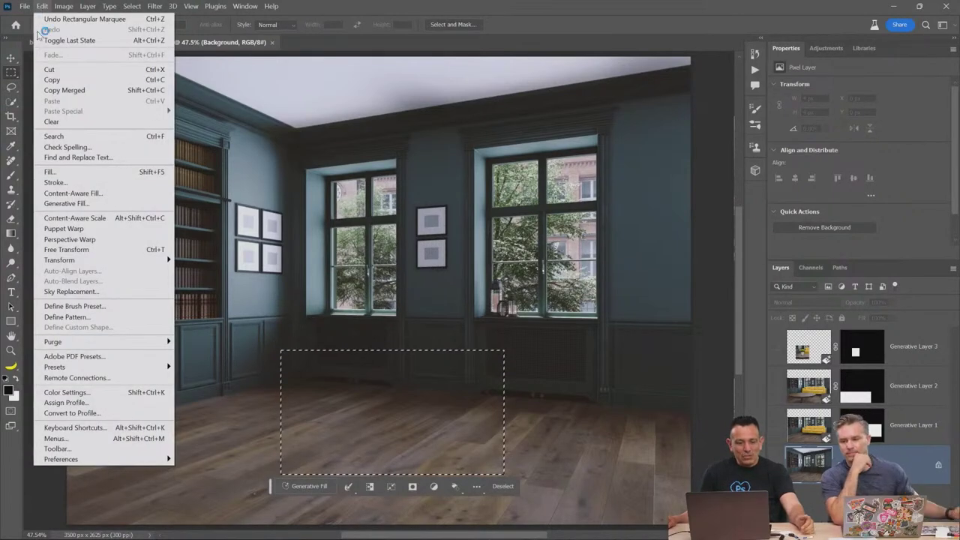
left_click(81, 205)
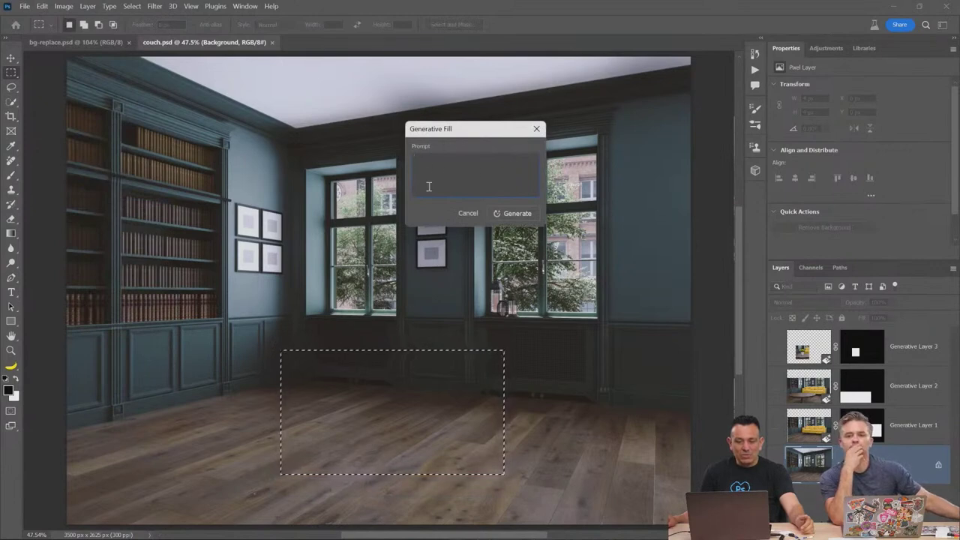
left_click(469, 214)
- Cancel Generative Fill from the right-click menu, then start it from the contextual task bar
right_click(370, 368)
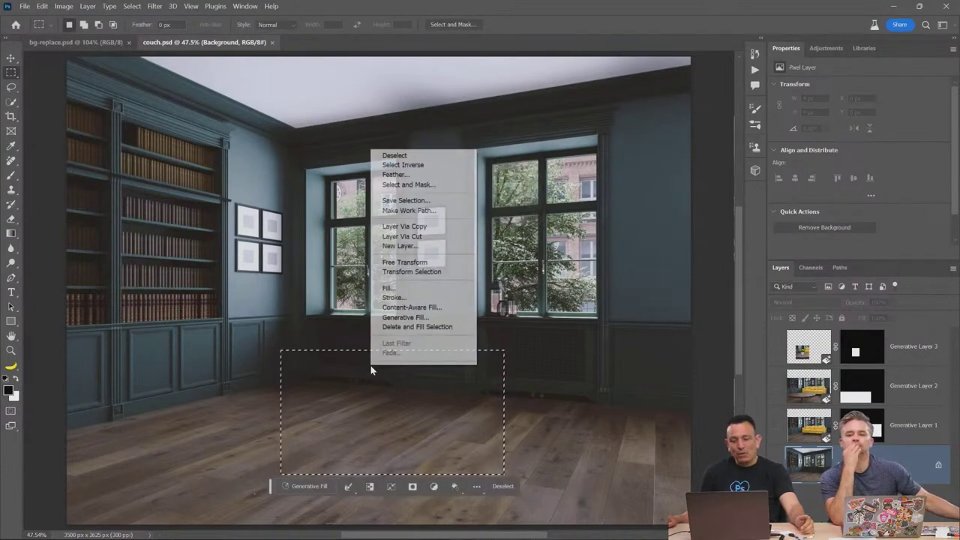
left_click(411, 318)
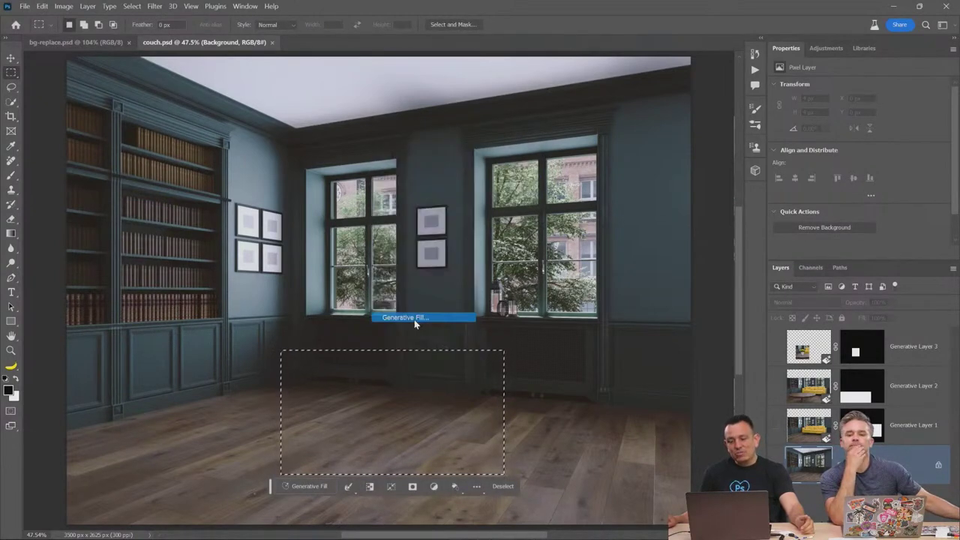
left_click(462, 214)
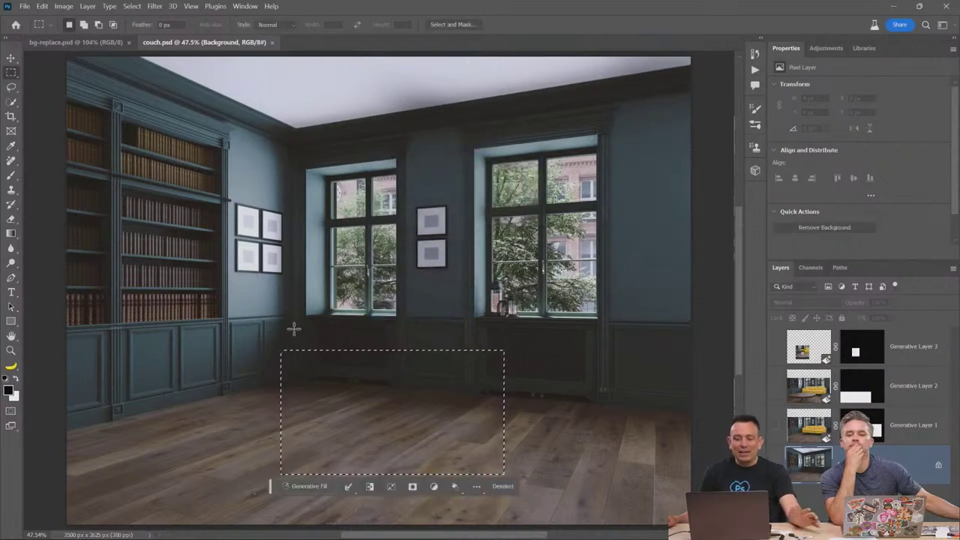
left_click(309, 486)
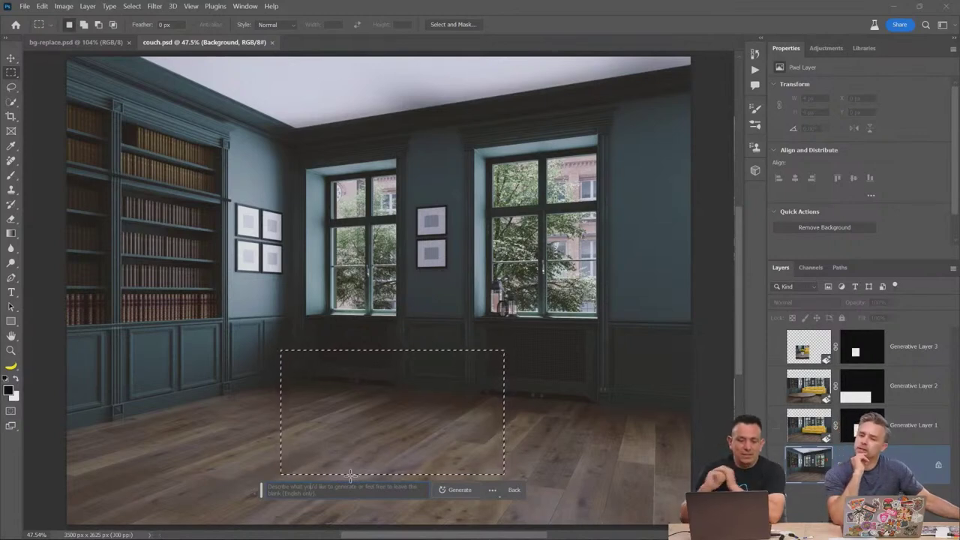
- Move the prompt bar to the canvas's top-left and pin its position there
left_click(494, 495)
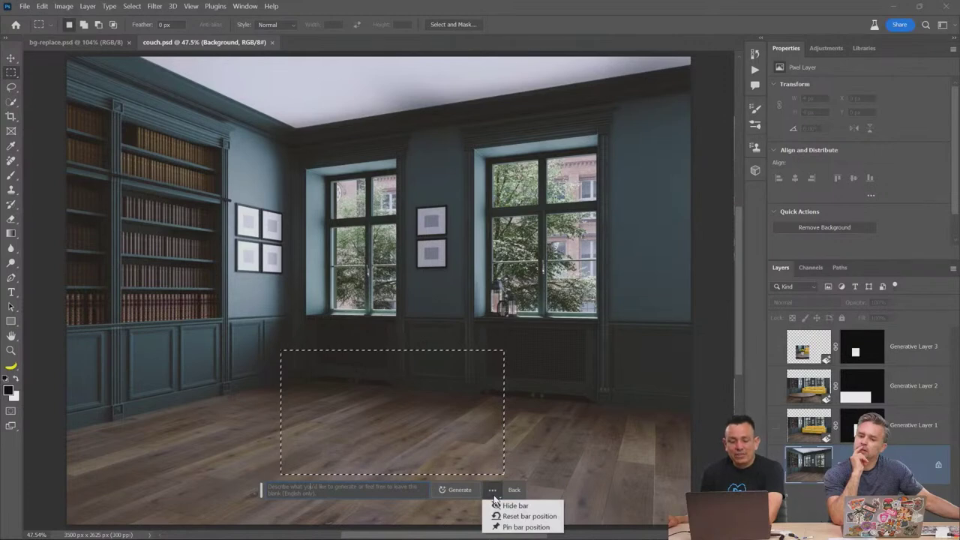
left_click(507, 529)
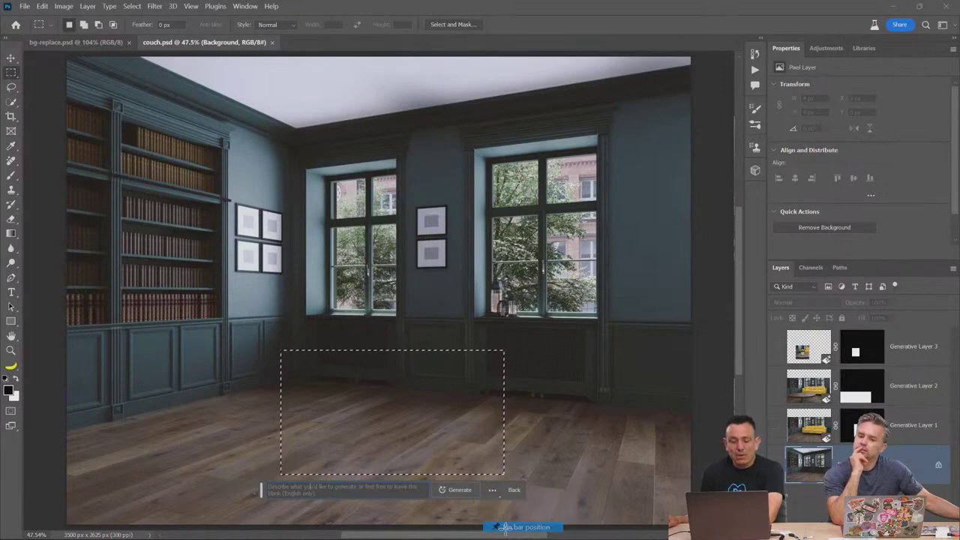
left_click(492, 490)
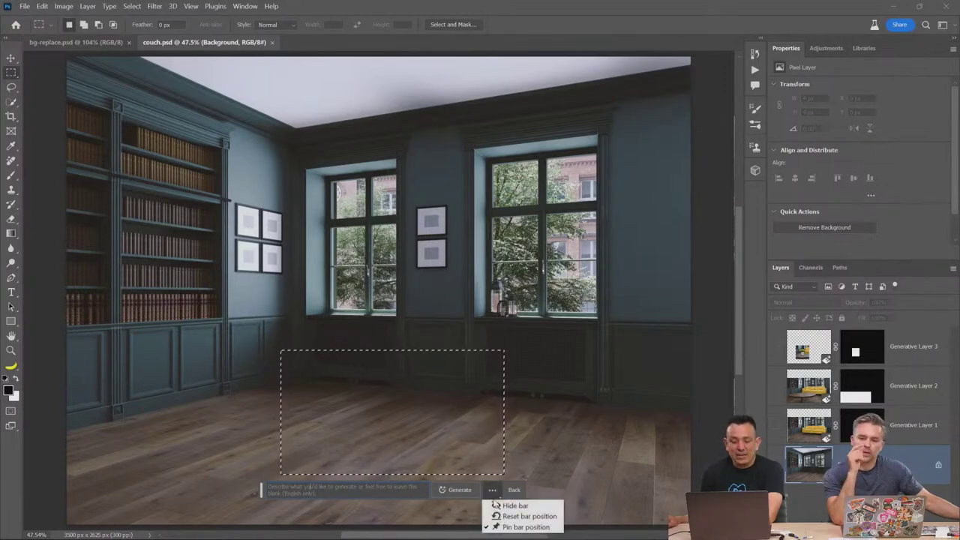
left_click(507, 528)
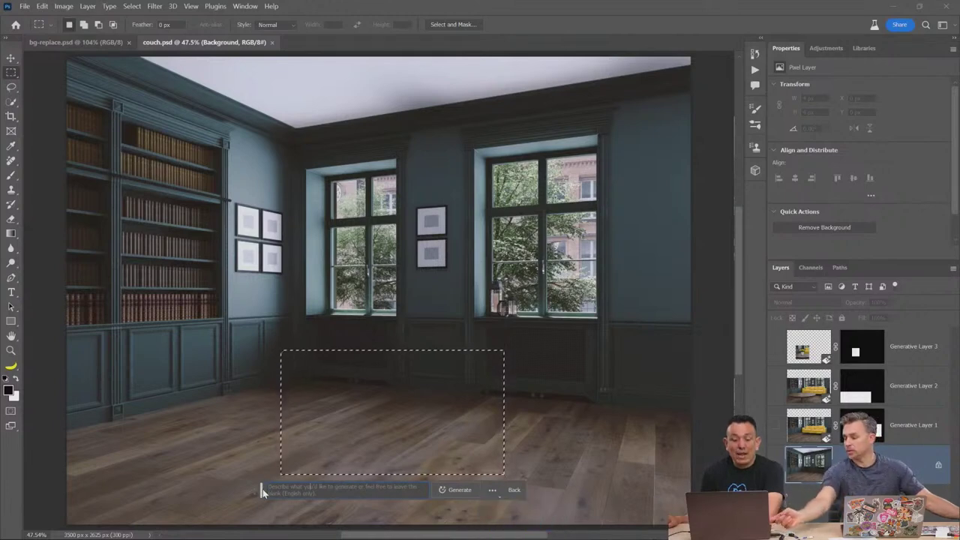
left_click_drag(262, 490, 69, 93)
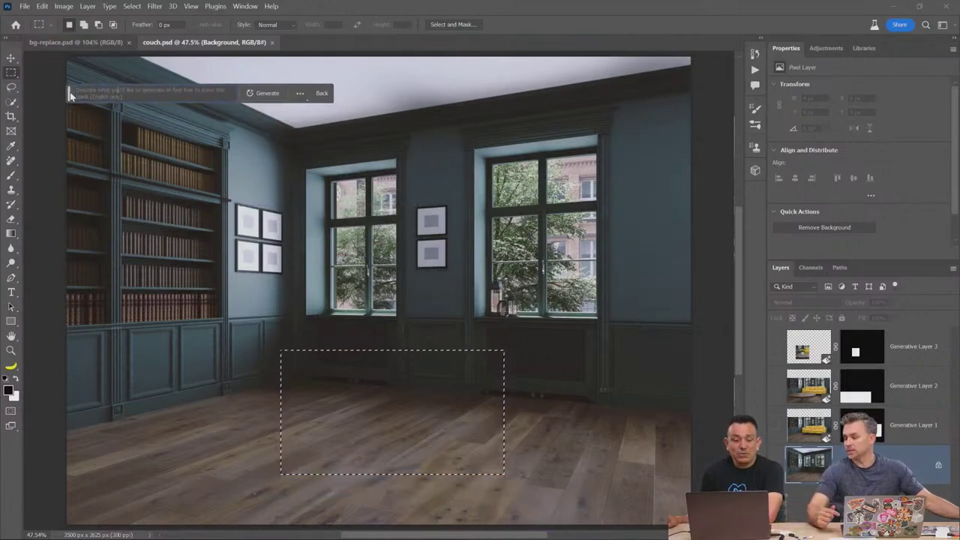
left_click(300, 93)
left_click(321, 130)
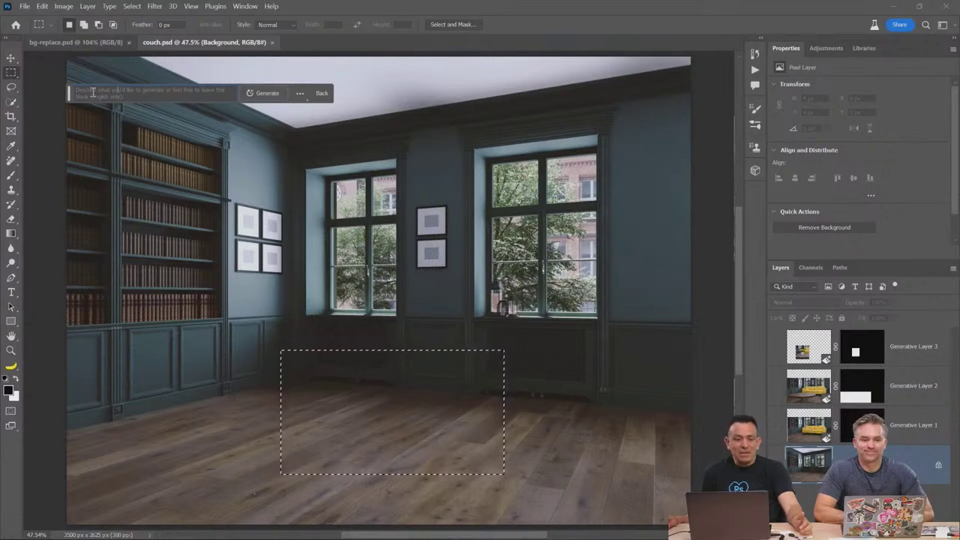
- Generate 'Sleeping fluffy cat' inside the floor selection
left_click(153, 93)
type("Sleeping fluffy cat")
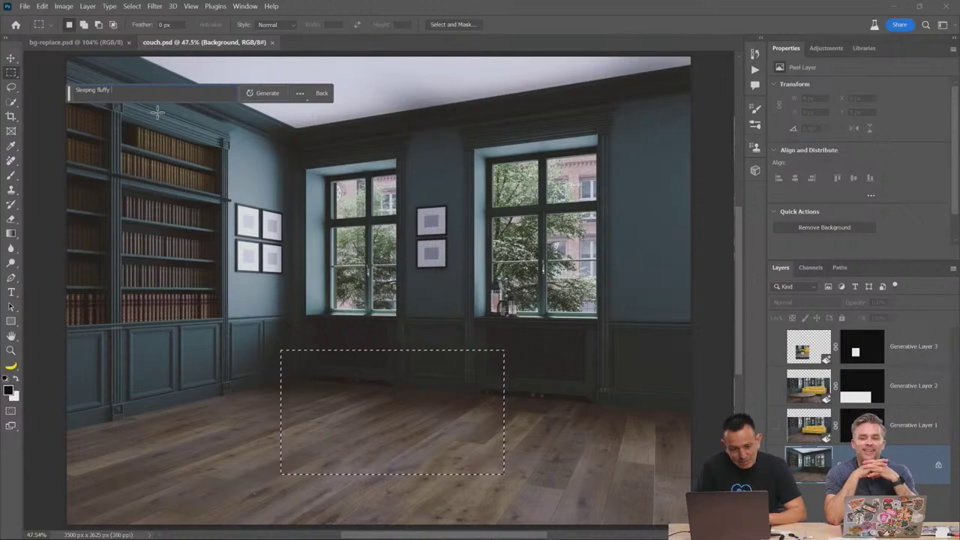
left_click(261, 93)
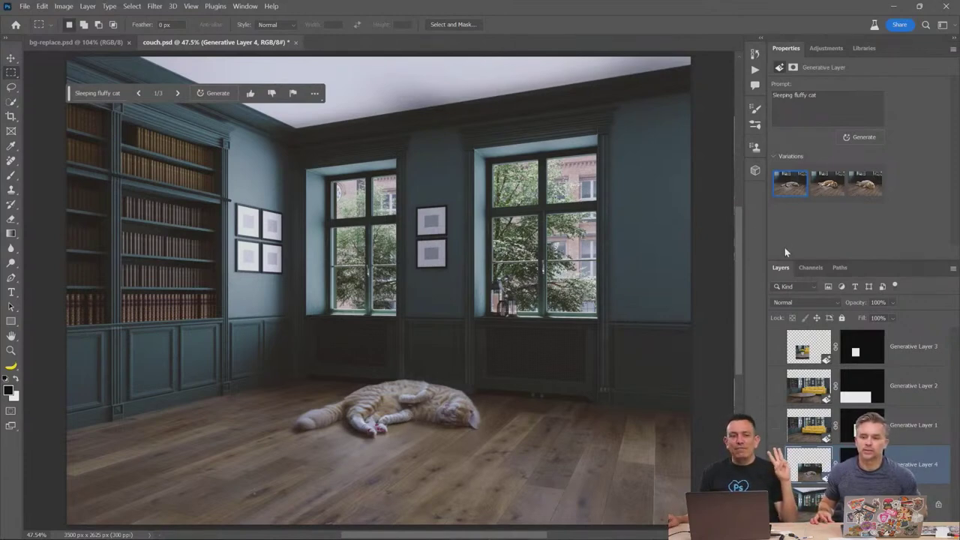
- Browse the Variations thumbnails and switch to the third, fluffy cream cat
left_click(775, 156)
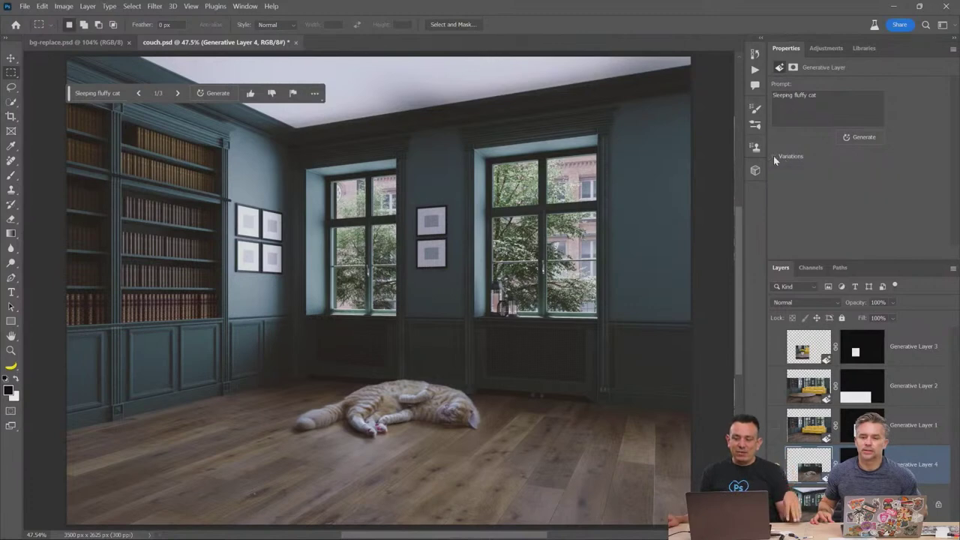
left_click(774, 156)
left_click(826, 196)
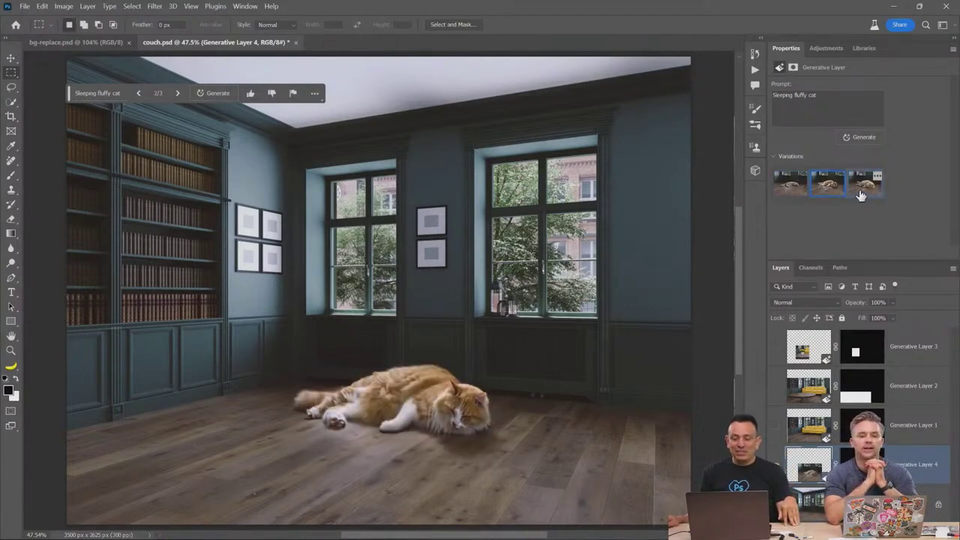
left_click(861, 195)
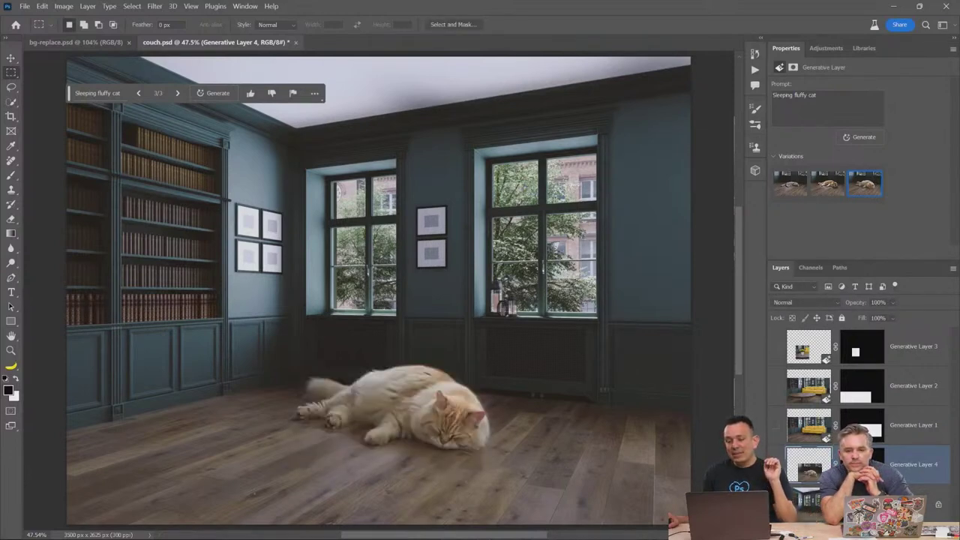
- Marquee around the cat and toggle Generative Layer 4's visibility to compare
left_click_drag(279, 349, 506, 477)
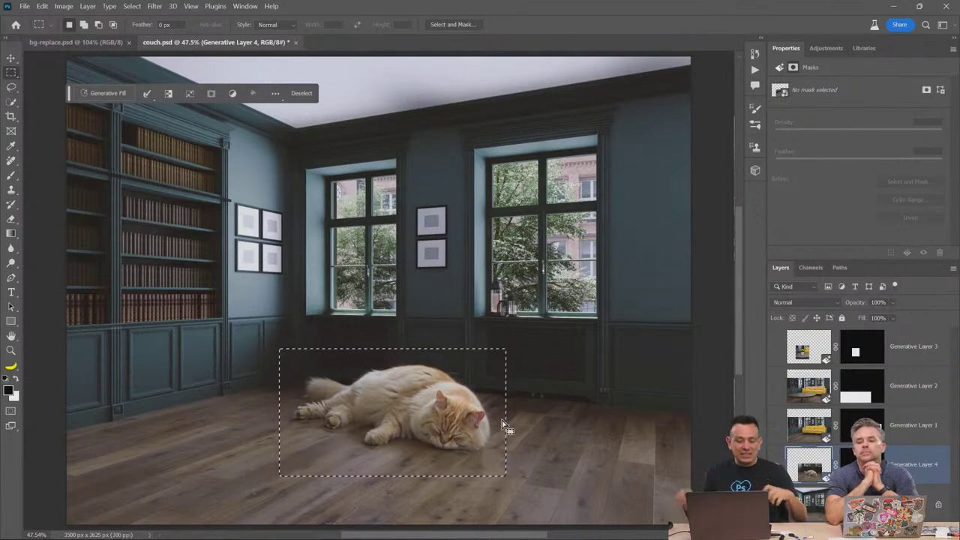
left_click(778, 464)
left_click(778, 465)
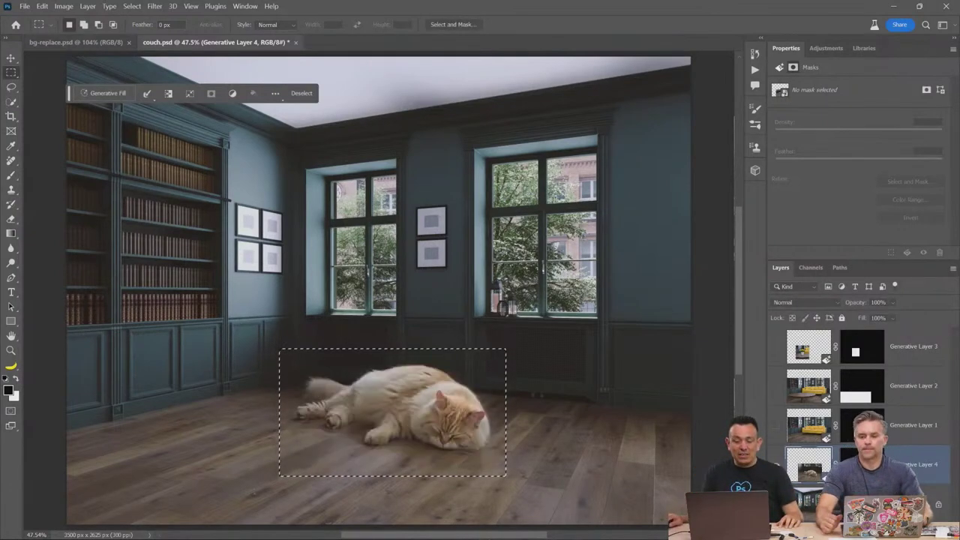
left_click(778, 464)
left_click(778, 464)
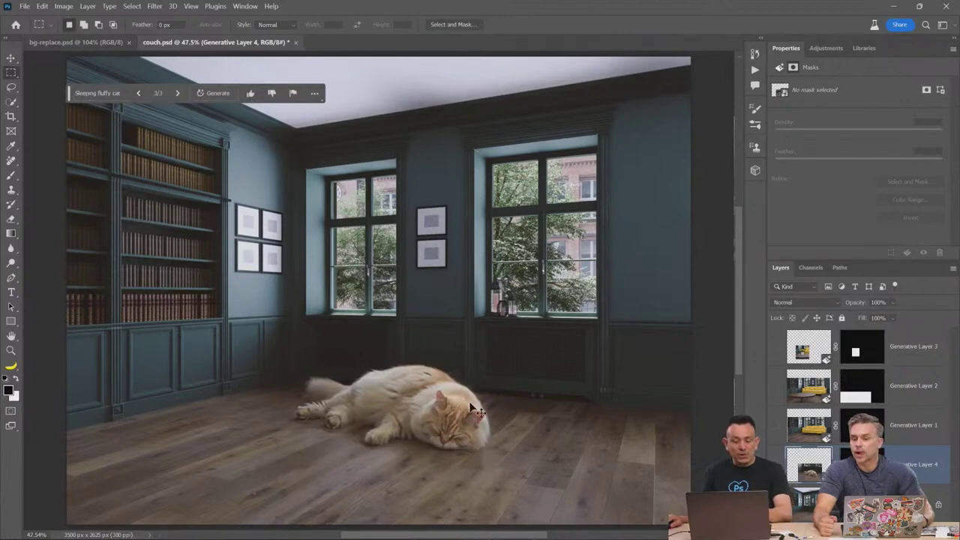
- Scale the cat to about 59% and move it further back on the floor
key("ctrl+t")
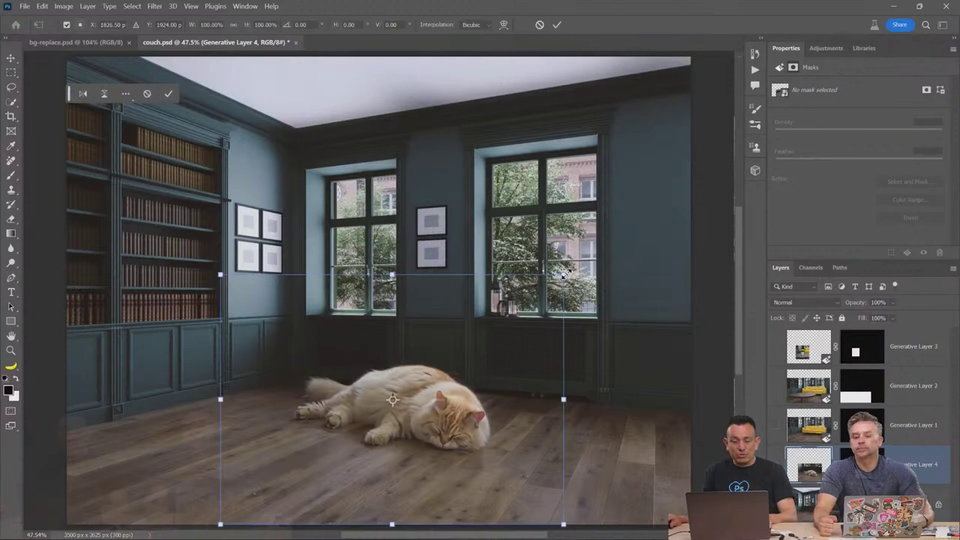
left_click_drag(564, 276, 492, 328)
key("Return")
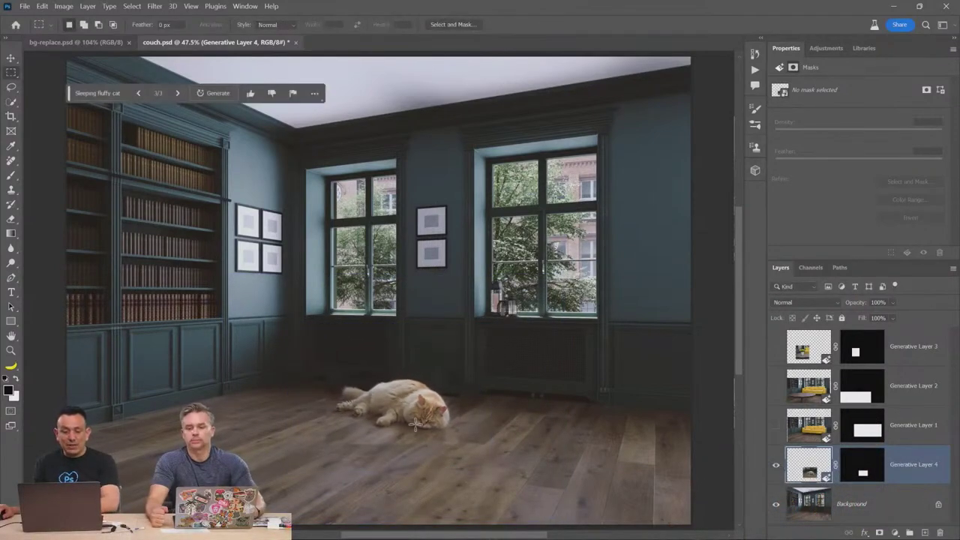
left_click(12, 58)
left_click_drag(363, 434, 464, 406)
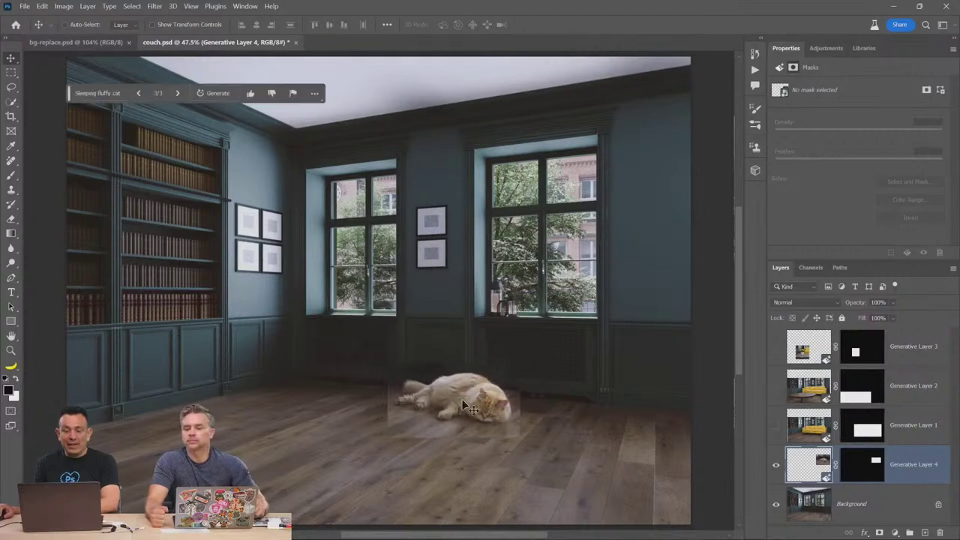
left_click(815, 470)
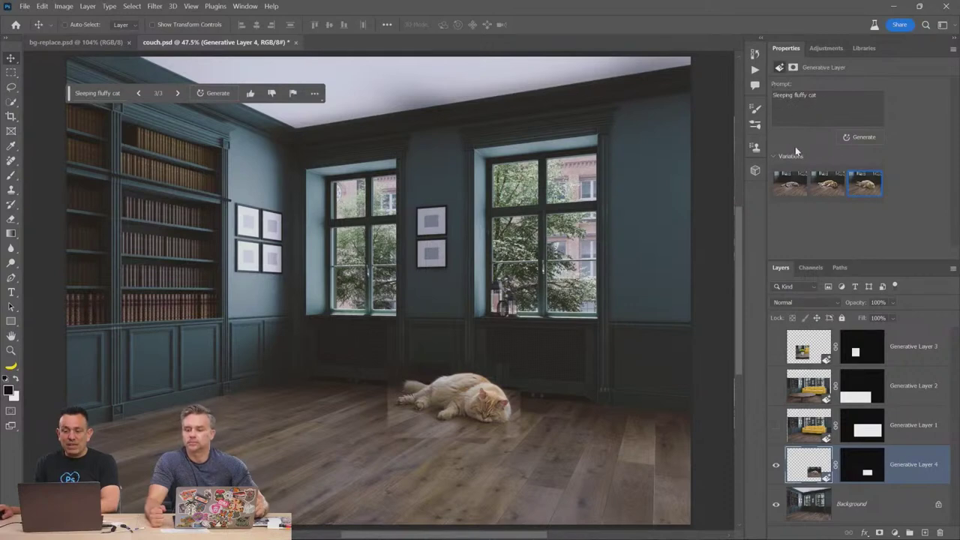
- Generate more cat variations, preview several, and return to the first orange-and-white cat
left_click(862, 138)
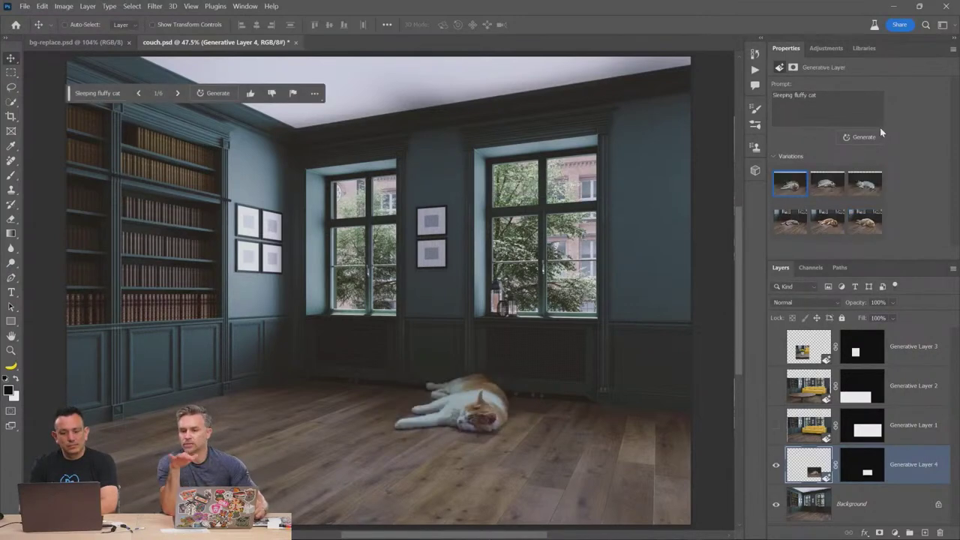
left_click(786, 232)
left_click(822, 228)
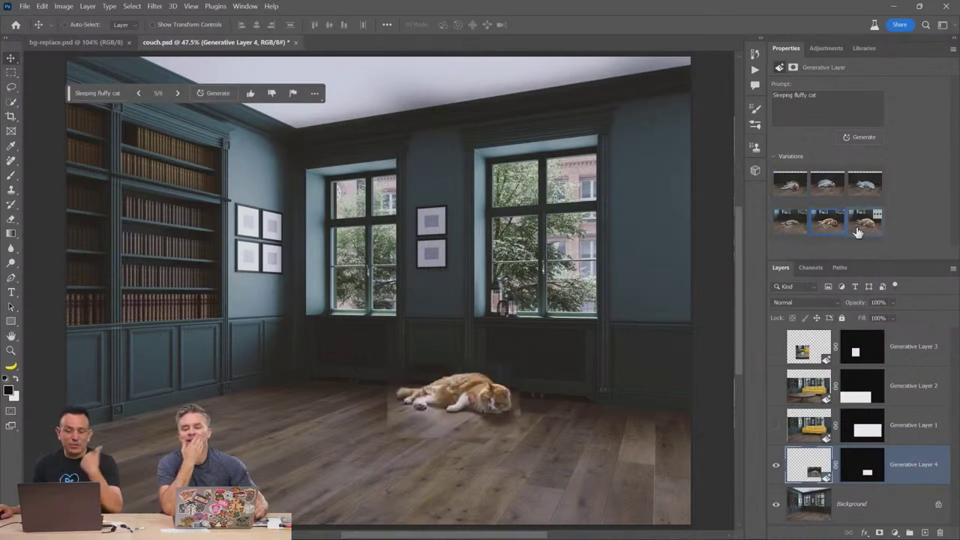
left_click(857, 232)
left_click(862, 187)
left_click(825, 187)
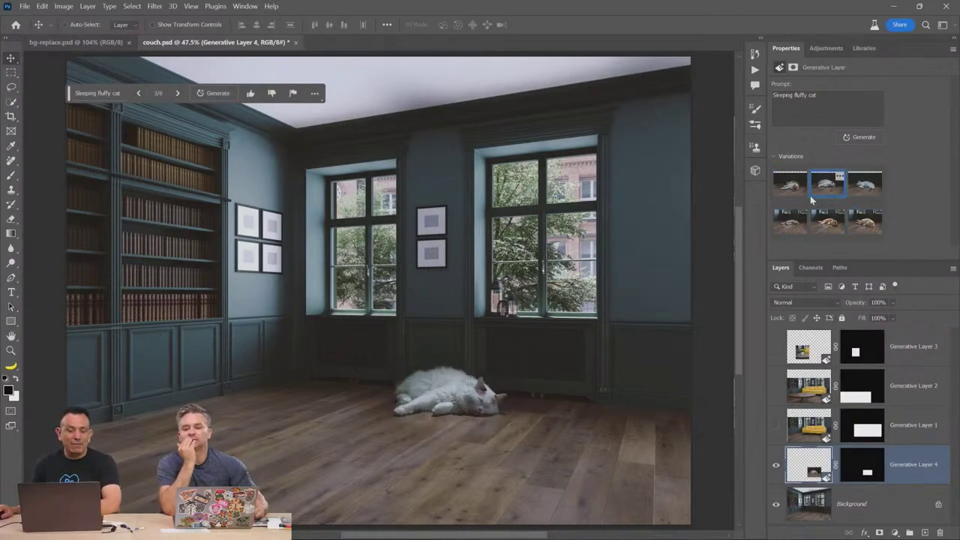
left_click(793, 191)
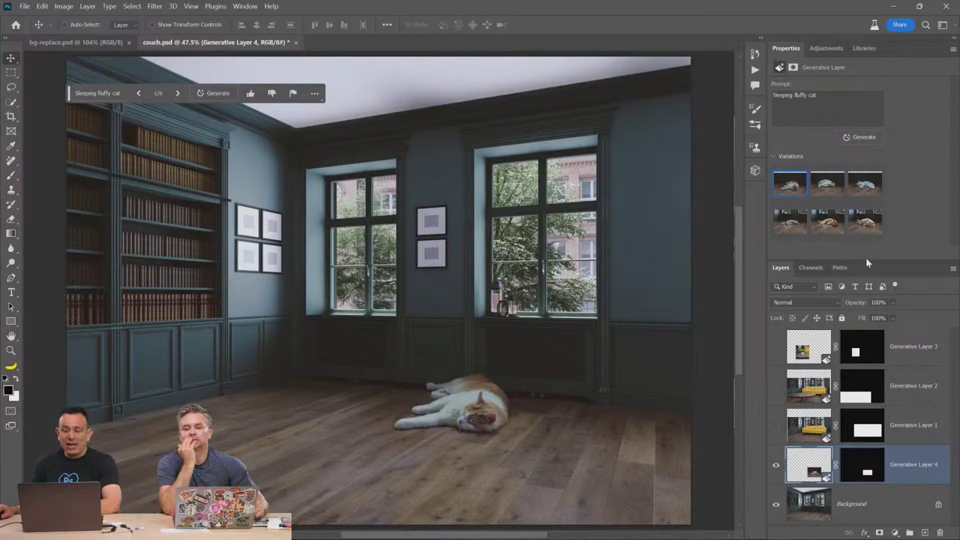
left_click_drag(869, 261, 858, 316)
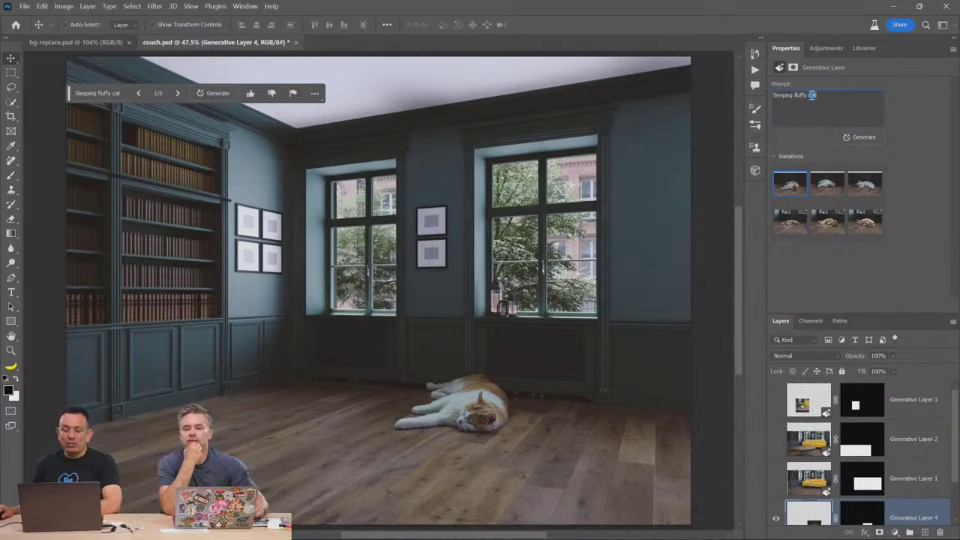
- Regenerate with prompt 'Sleeping fluffy dog' and keep the first cream dog variation
type("g")
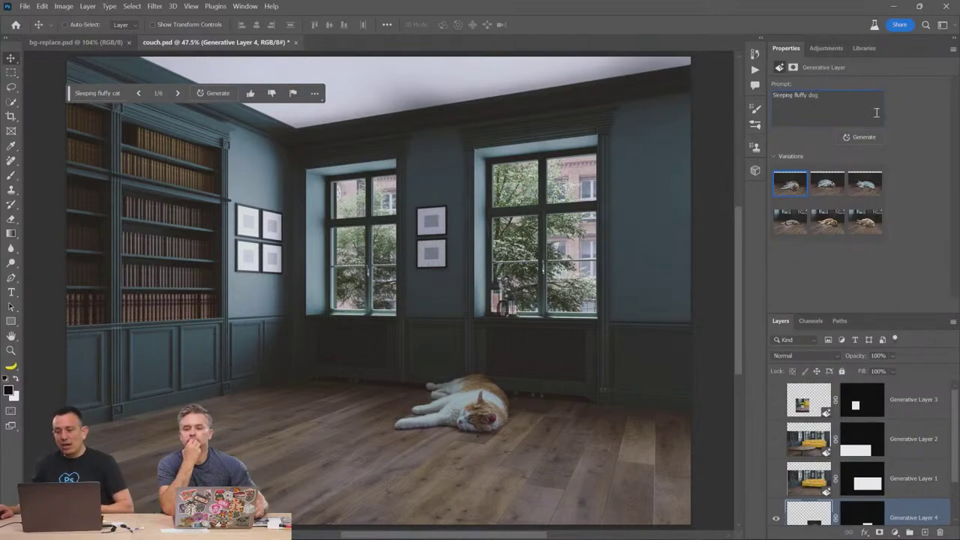
left_click(875, 137)
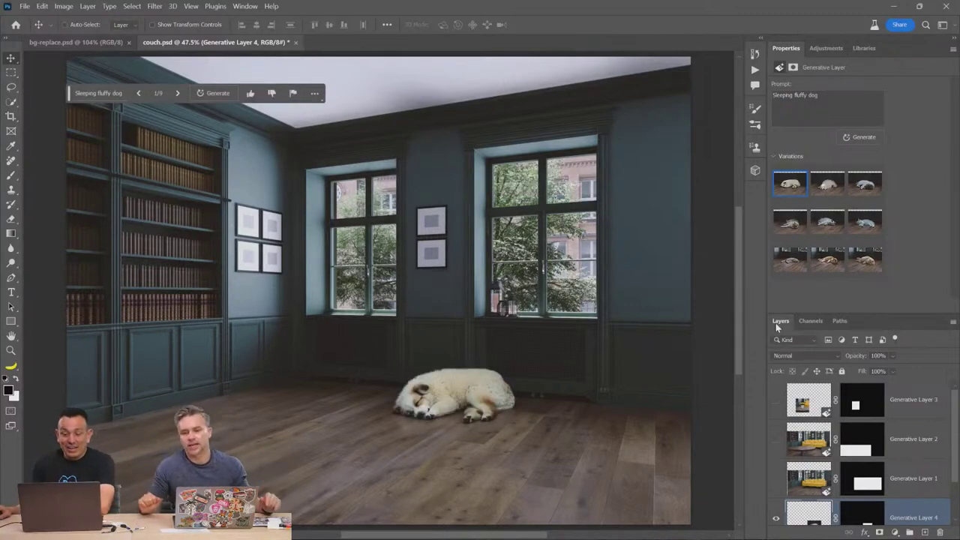
left_click(827, 190)
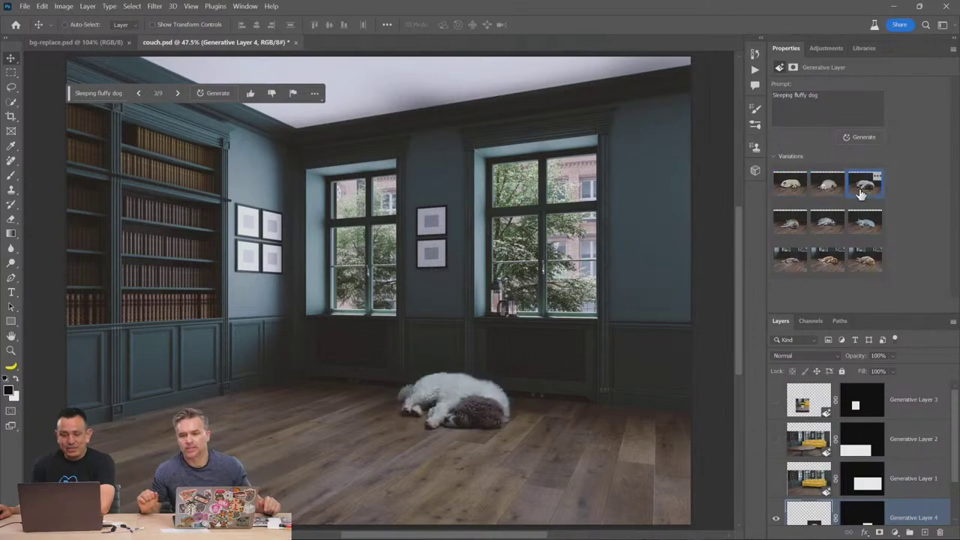
left_click(793, 188)
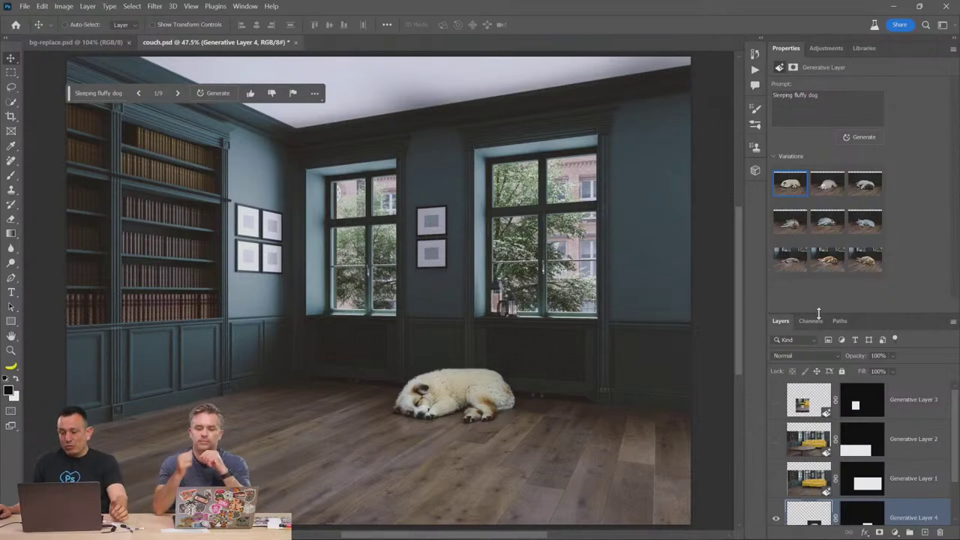
- Delete one unwanted dog variation and inspect another variation's Good/Poor/Report rating options
left_click_drag(819, 313, 816, 347)
left_click(876, 254)
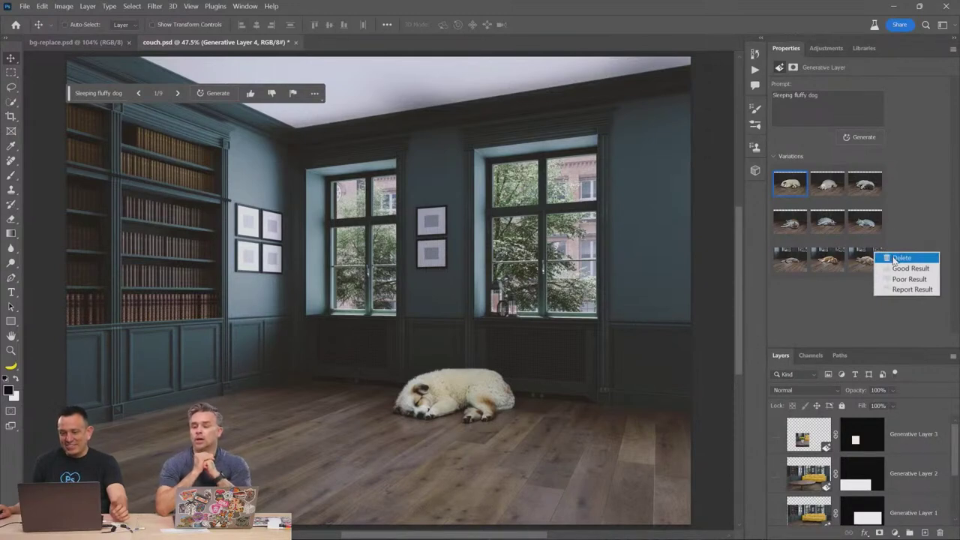
left_click(766, 246)
left_click_drag(766, 246, 719, 252)
left_click(831, 257)
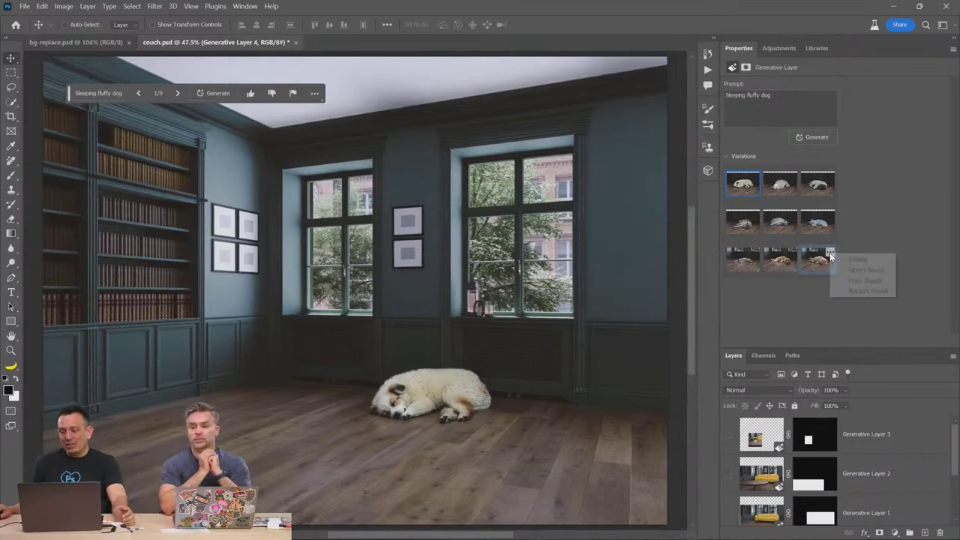
left_click(867, 262)
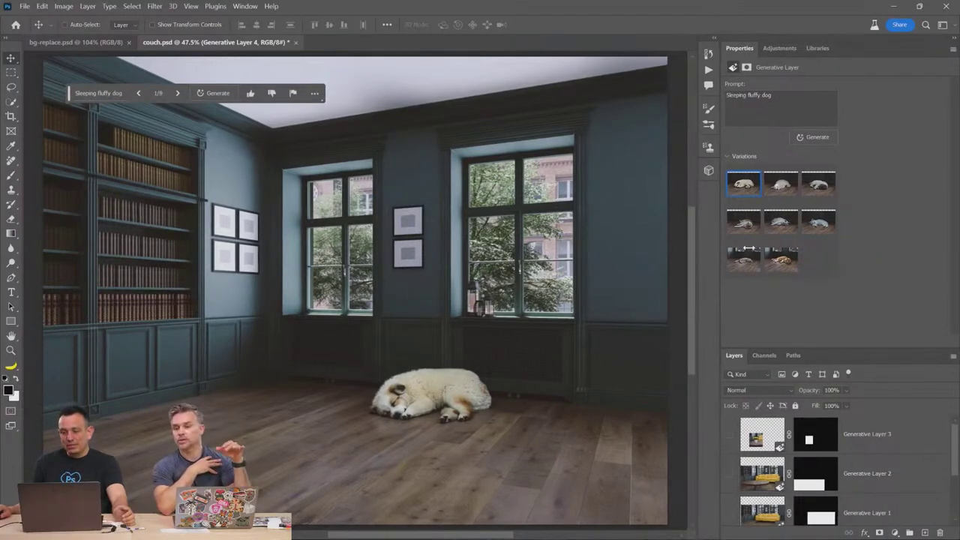
left_click_drag(748, 249, 769, 248)
right_click(881, 215)
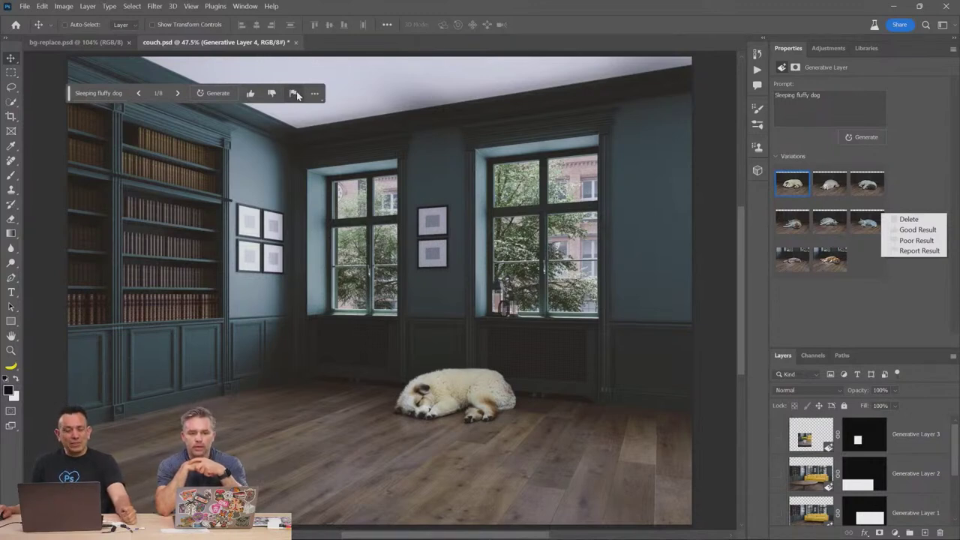
left_click(830, 314)
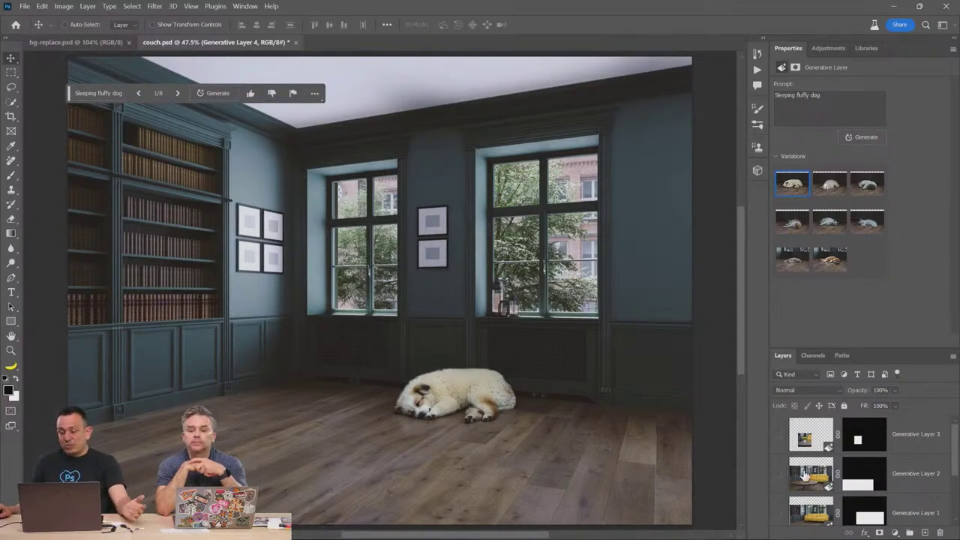
- Hide Generative Layer 4's dog and show Generative Layers 1–3: sofa, table and flowers
scroll(803, 474, "down", 2)
left_click(775, 477)
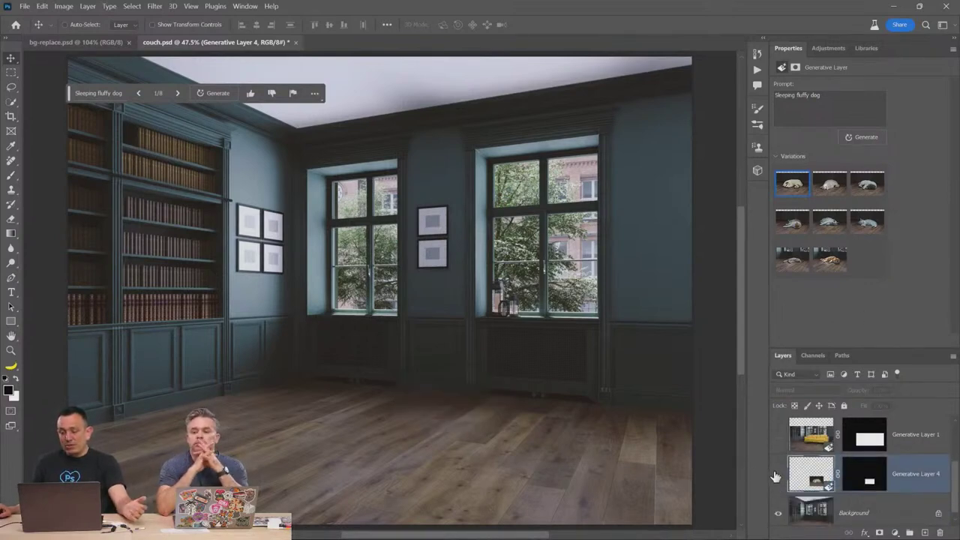
scroll(791, 474, "up", 1)
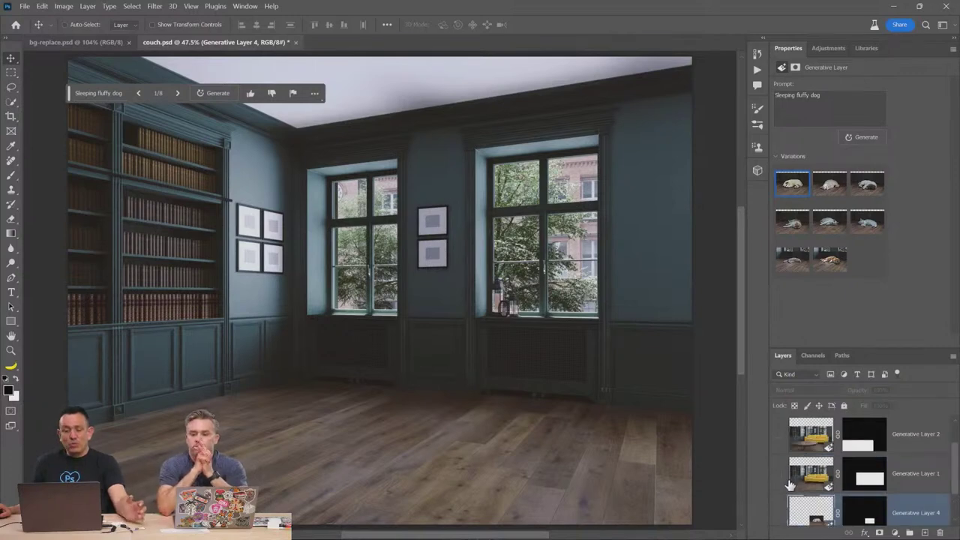
left_click(779, 478)
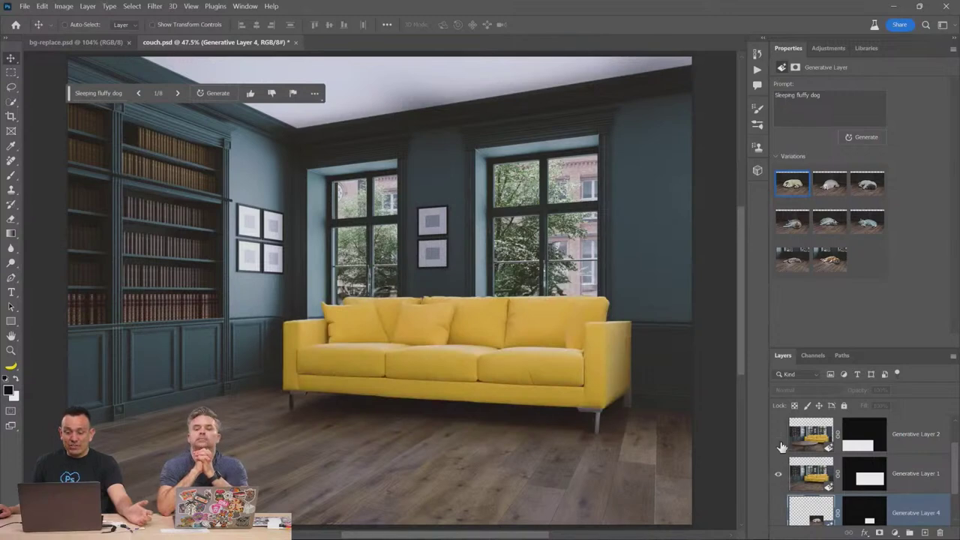
left_click(778, 438)
scroll(788, 450, "up", 1)
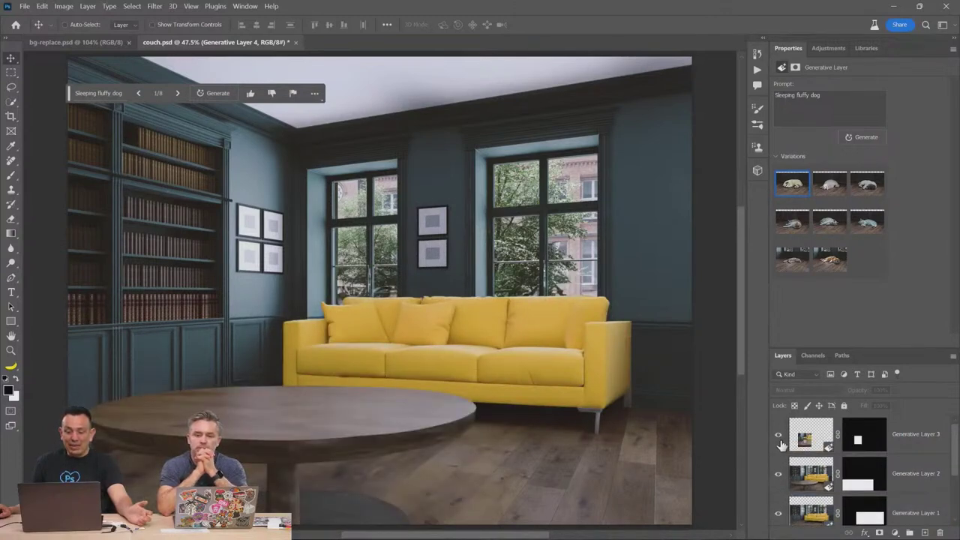
left_click(778, 435)
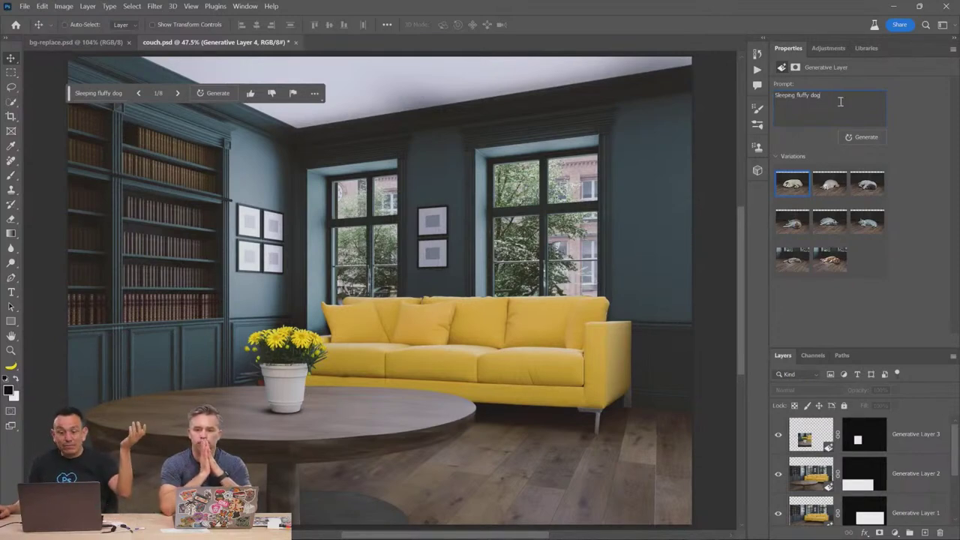
- Close the couch.psd tab and discard its unsaved changes
left_click(296, 43)
left_click(512, 215)
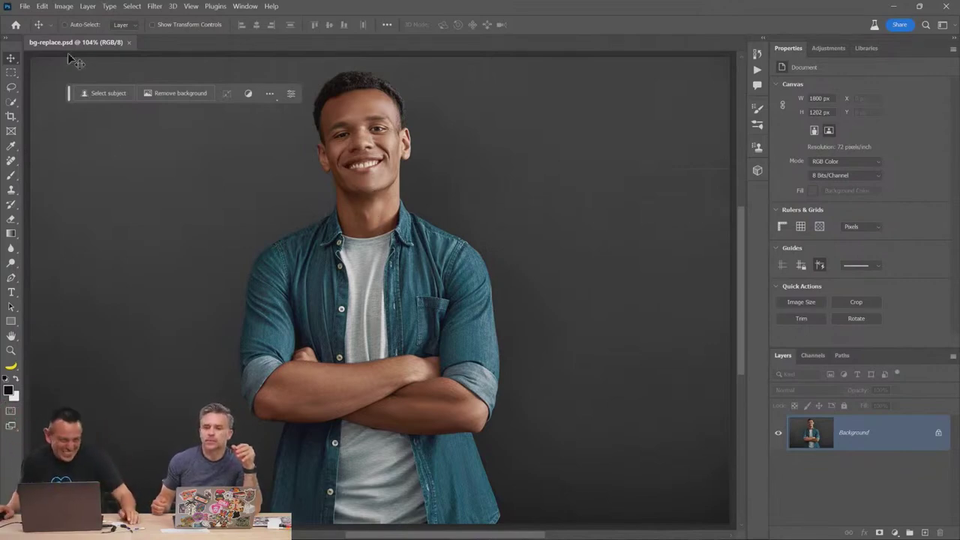
- Pin the Contextual Task Bar near the top, then use Select subject to select the man
left_click(26, 7)
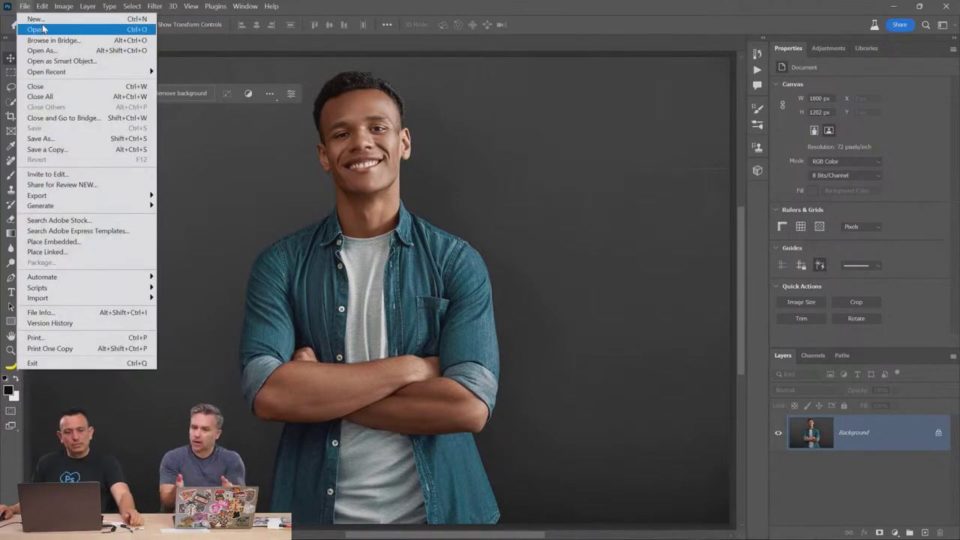
left_click(269, 51)
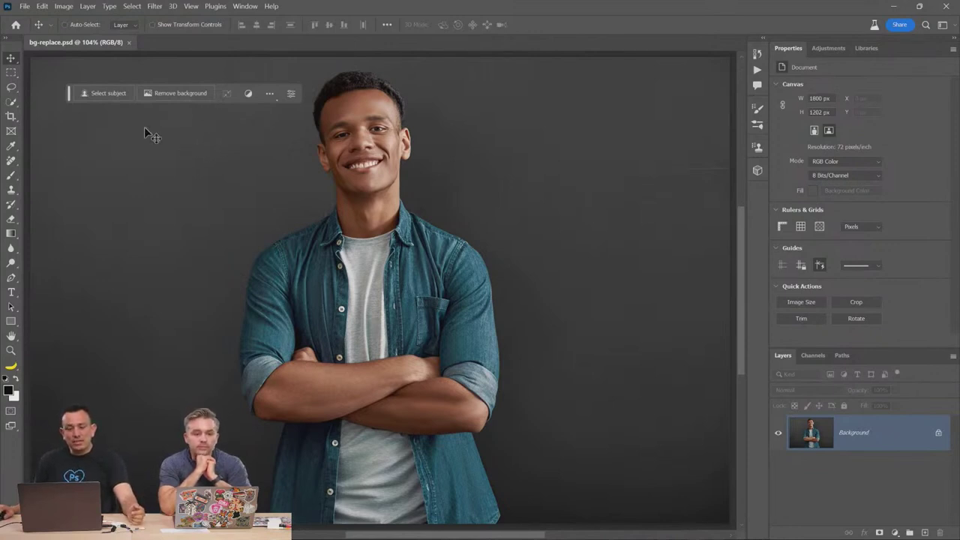
left_click_drag(74, 98, 45, 89)
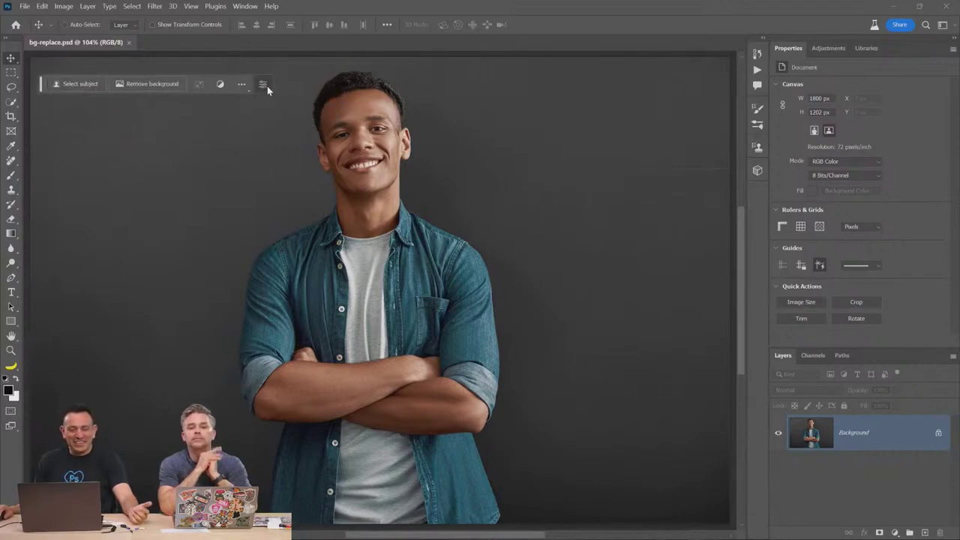
left_click(263, 85)
left_click(259, 121)
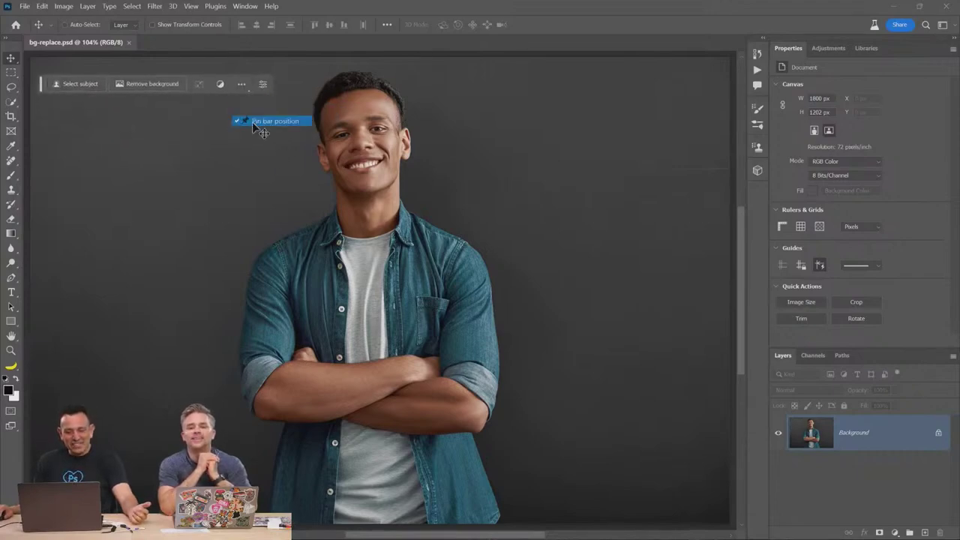
left_click_drag(43, 85, 714, 21)
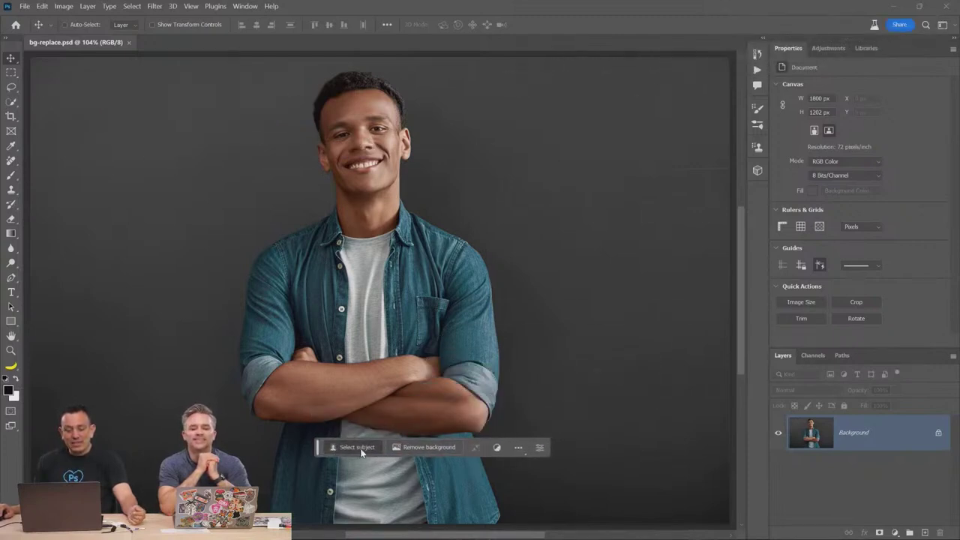
left_click(359, 449)
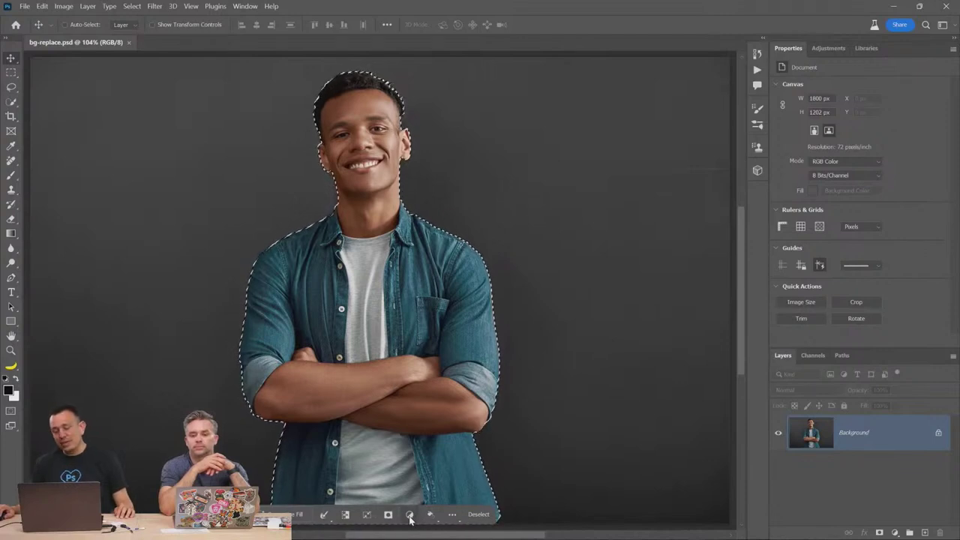
- Invert the selection onto the grey backdrop and enter a Generative Fill prompt with a lake and distant mountain
left_click(346, 516)
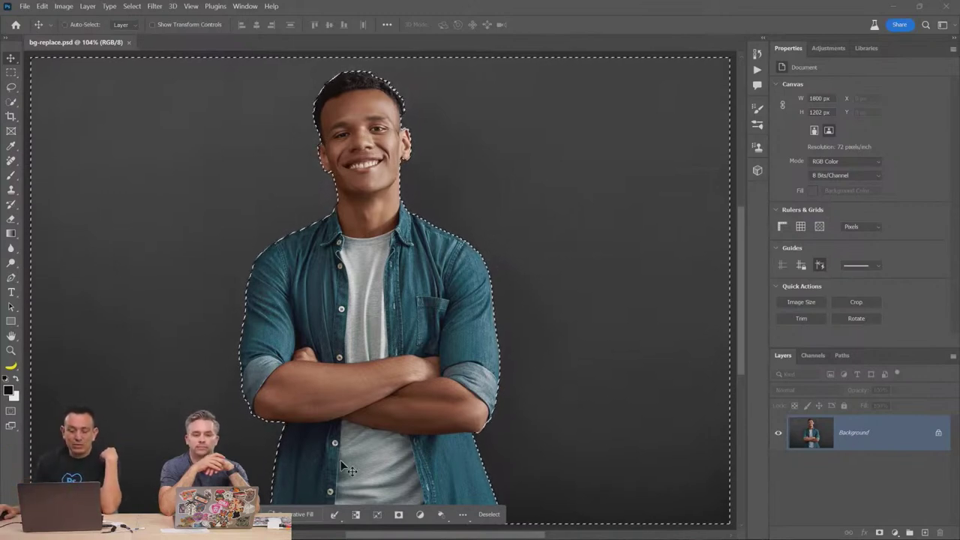
left_click(315, 515)
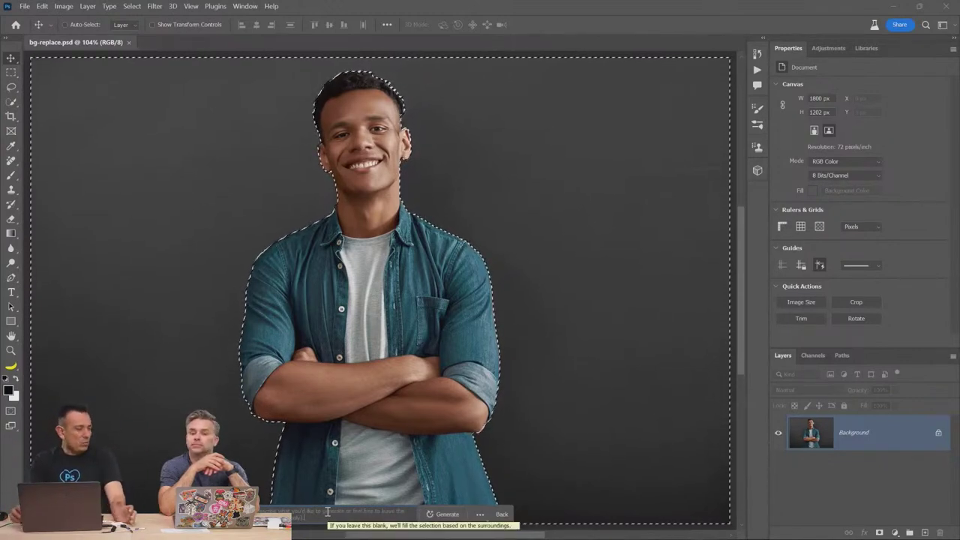
left_click(327, 511)
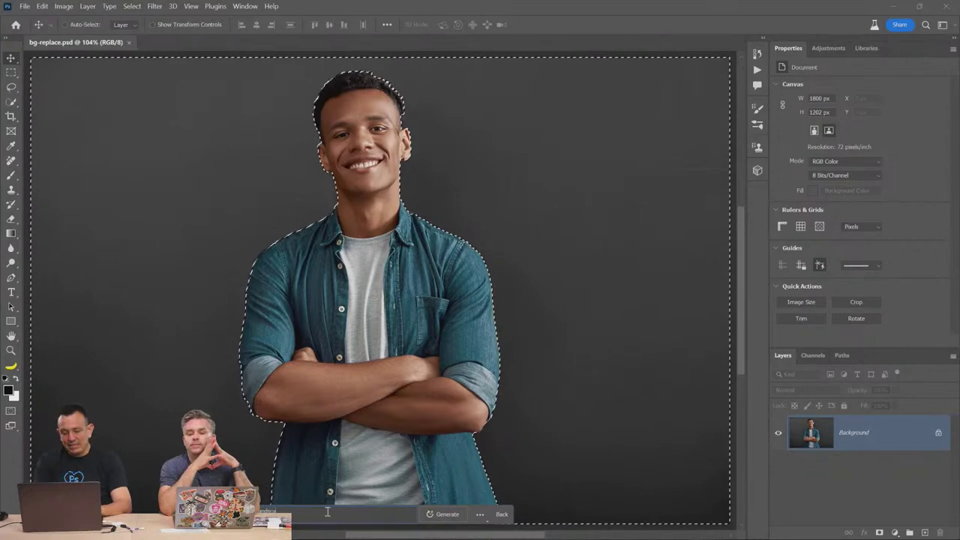
type("e with a lak")
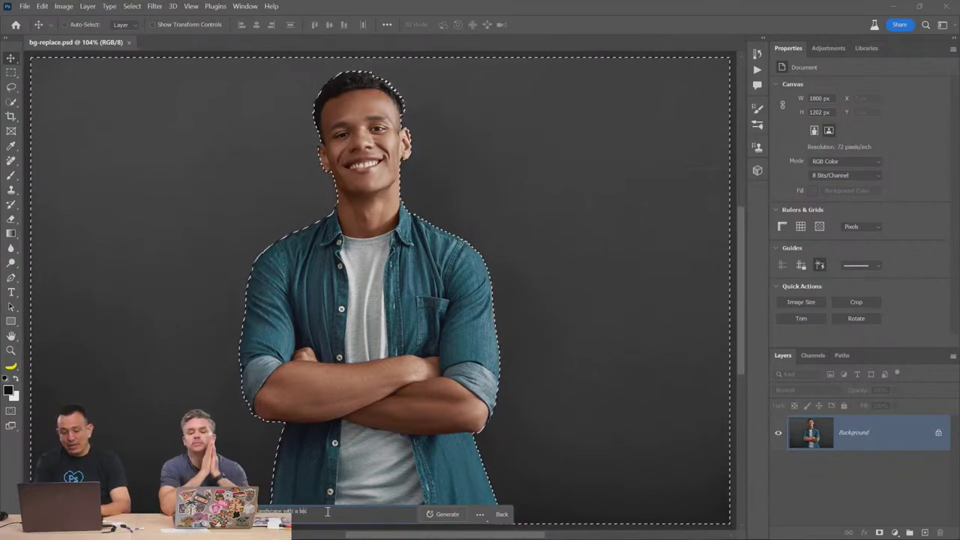
type("e a dista")
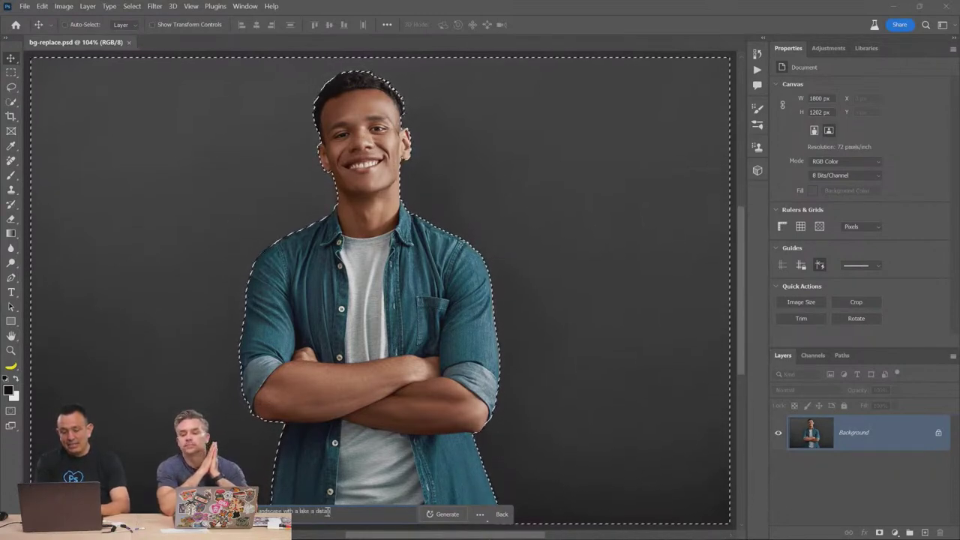
type("nt mountains")
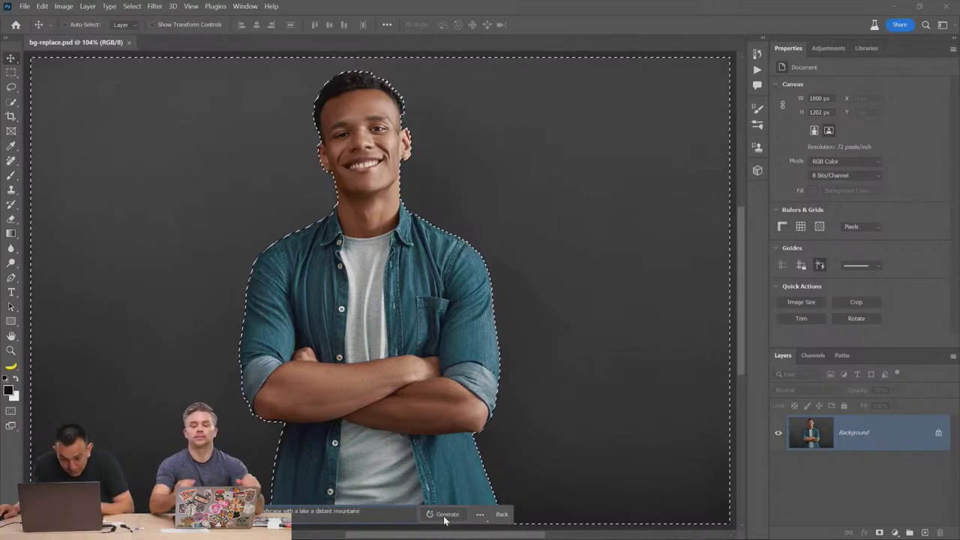
- Generate the lake-and-mountains backdrop and choose the third of its three variations
left_click(444, 516)
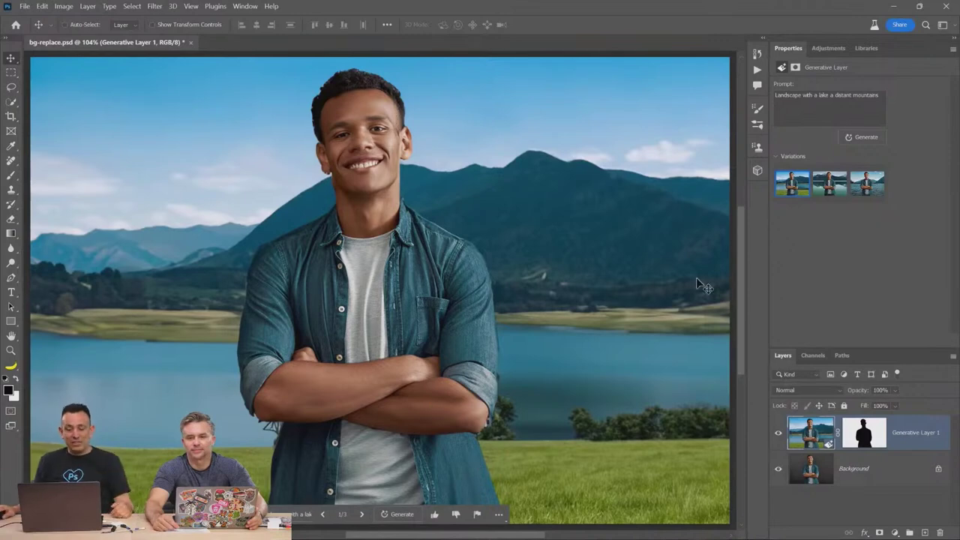
left_click(824, 189)
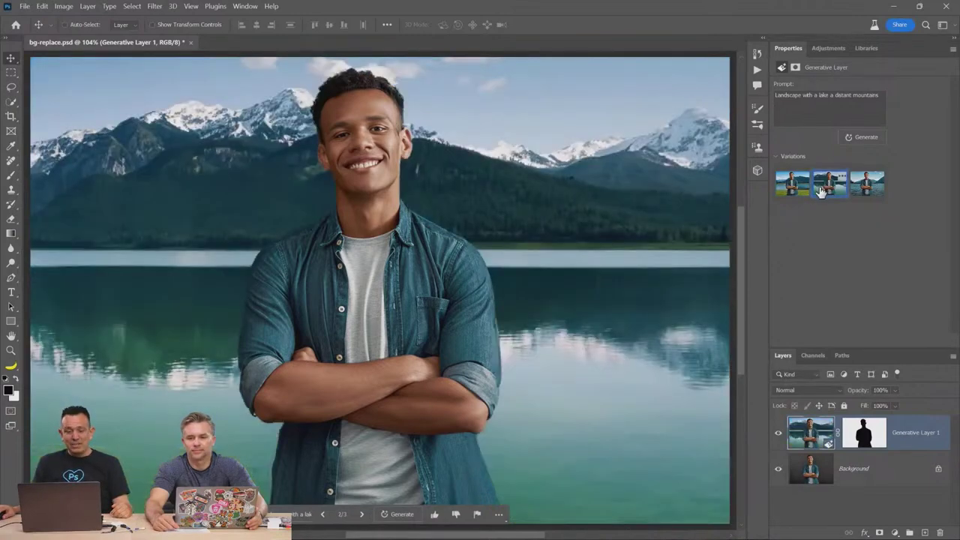
left_click(861, 194)
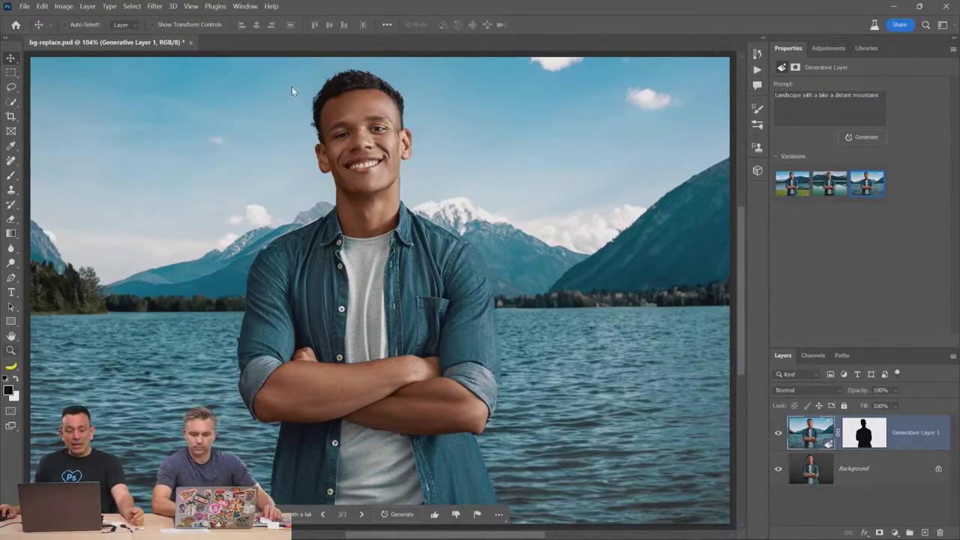
- Zoom in on the man's face and hair edges, then fit the whole portrait back on screen
key("z")
left_click_drag(355, 109, 377, 122)
left_click(354, 178, "alt")
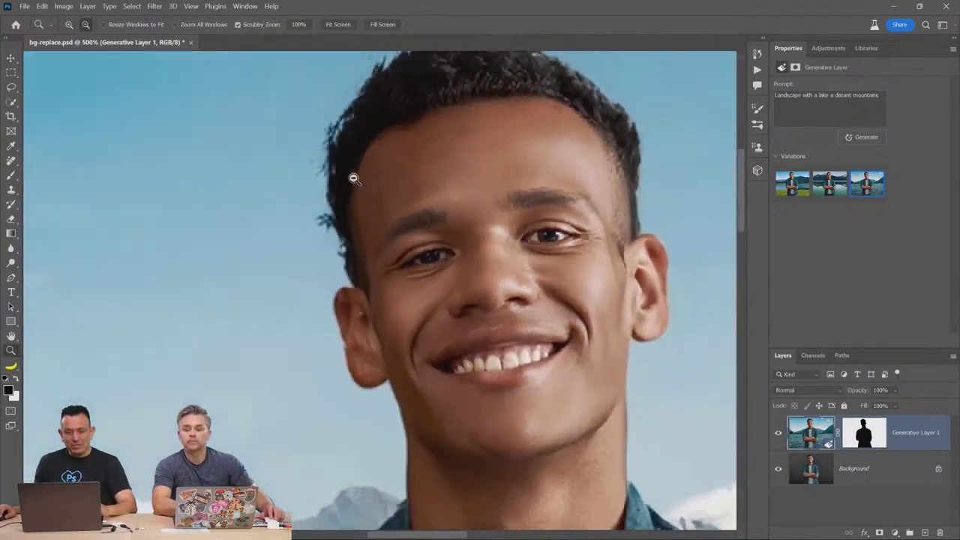
left_click(353, 177, "alt")
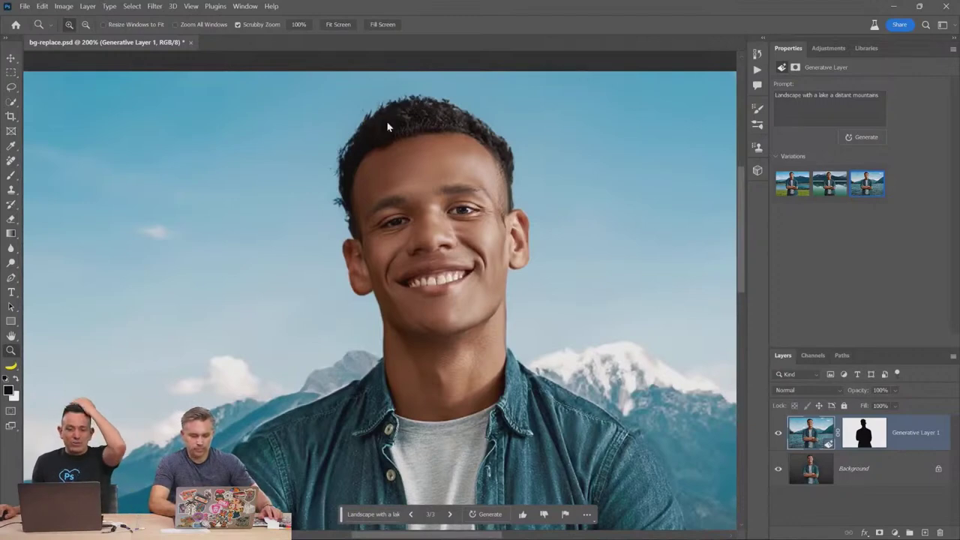
key("ctrl+0")
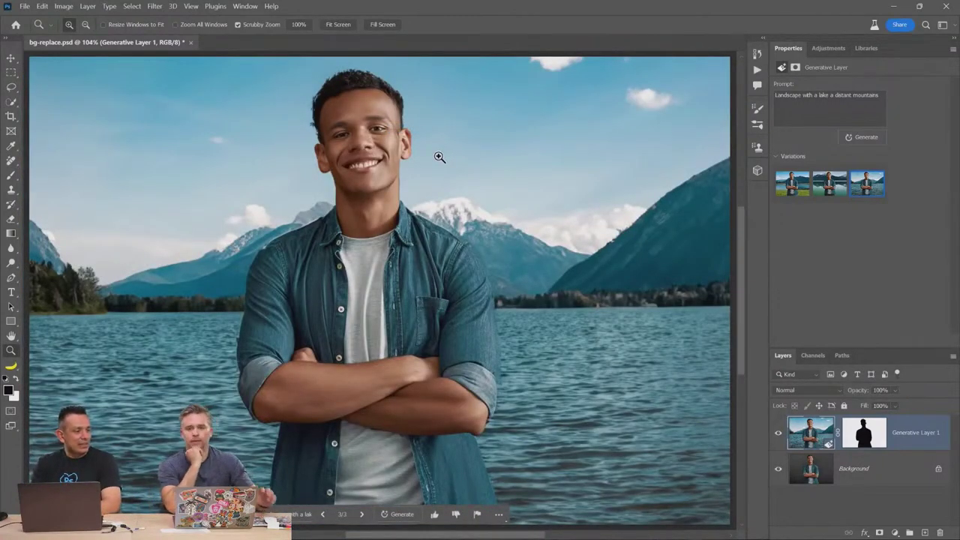
left_click(439, 157)
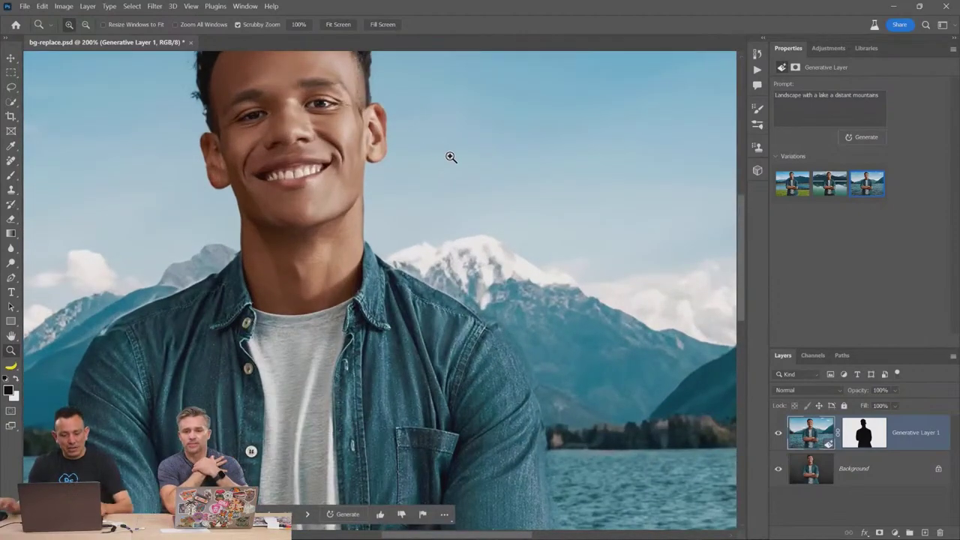
right_click(450, 157)
left_click(486, 162)
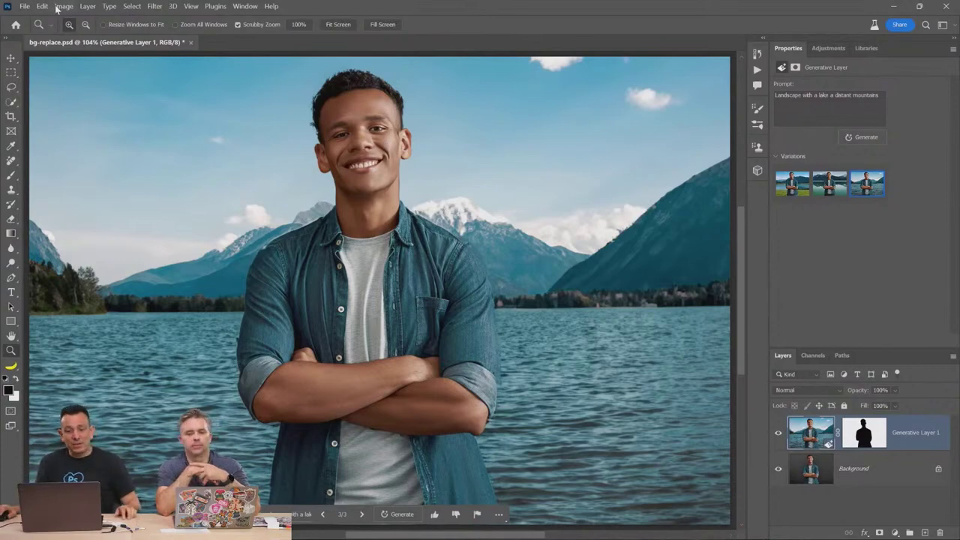
- Close bg-replace.psd without saving and open outcropping2.psd through File > Open
left_click(191, 43)
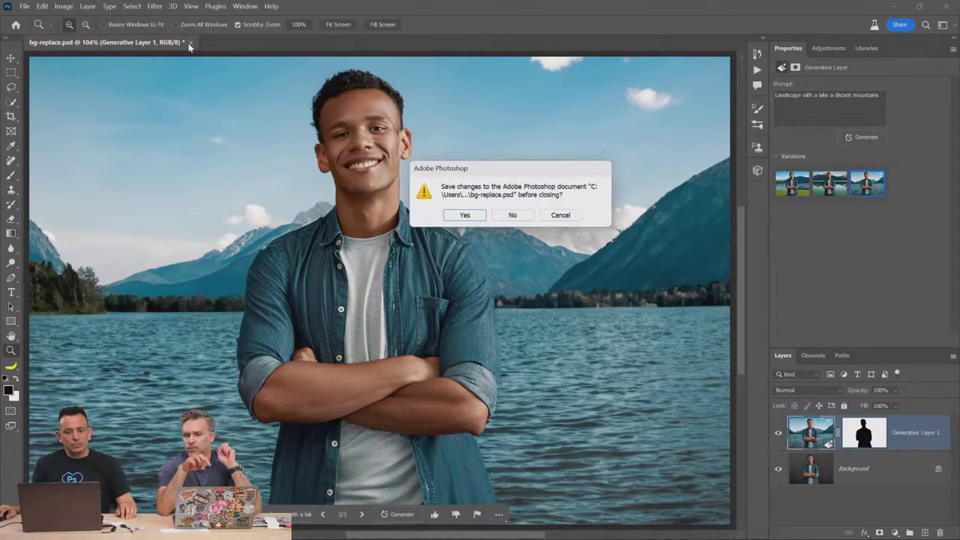
left_click(512, 215)
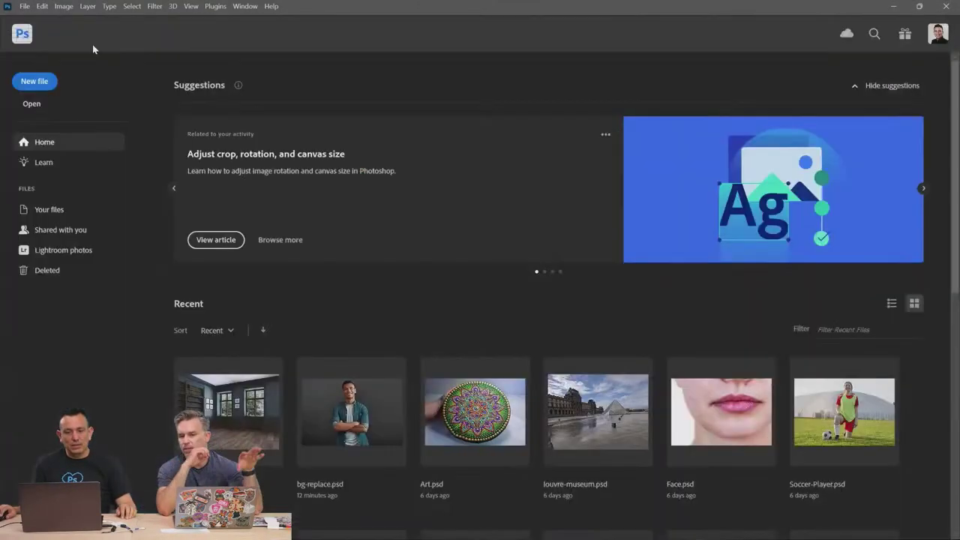
left_click(24, 6)
left_click(37, 30)
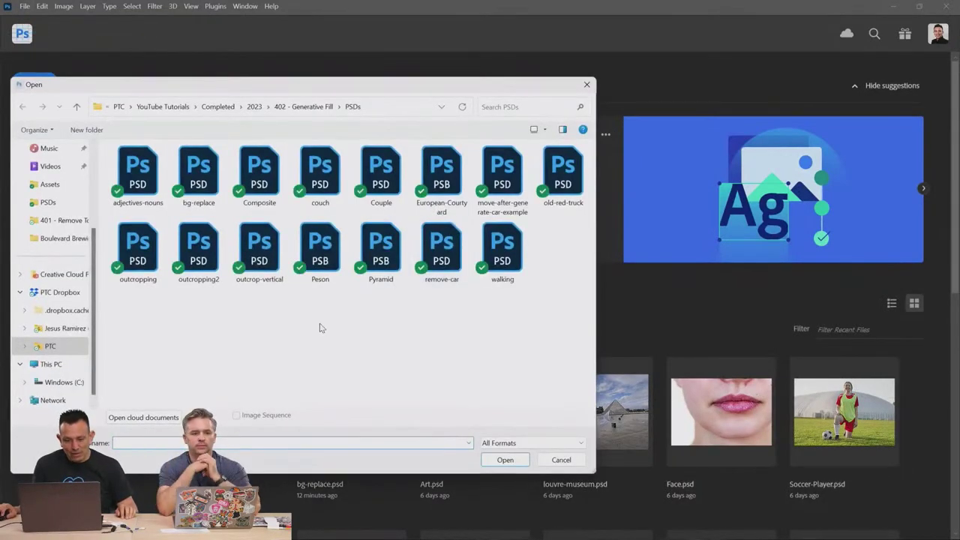
double_click(199, 247)
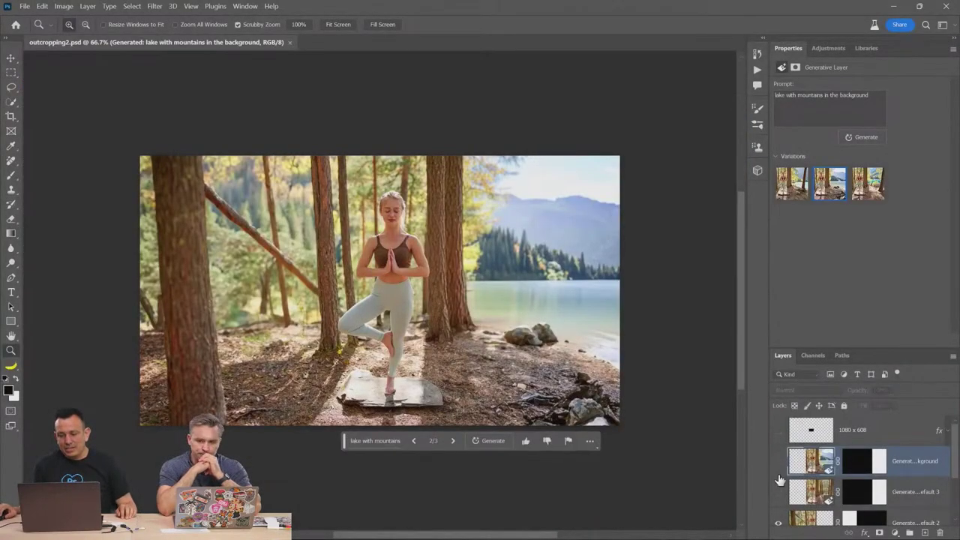
- Hide the generated lake extension and left-side extension layers in the Layers panel
left_click(778, 461)
left_click(780, 519)
scroll(781, 518, "down", 1)
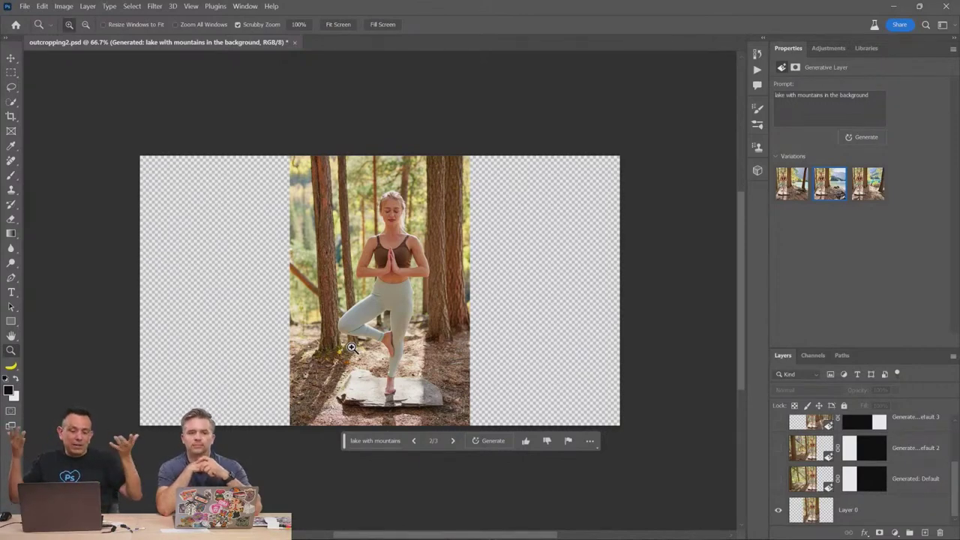
- Marquee-select the empty left strip and add the empty right strip to the selection
left_click(12, 75)
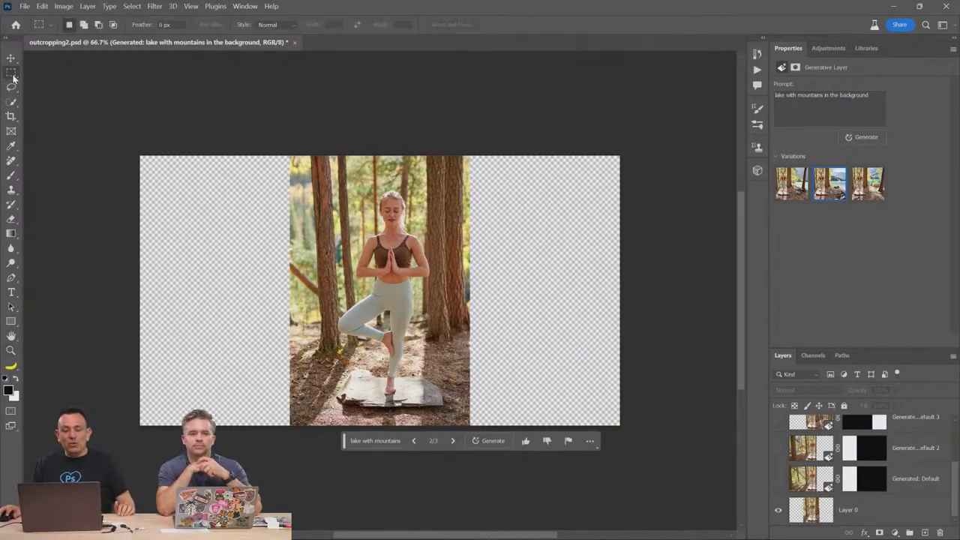
left_click_drag(139, 153, 292, 433)
left_click_drag(639, 443, 466, 145, "shift")
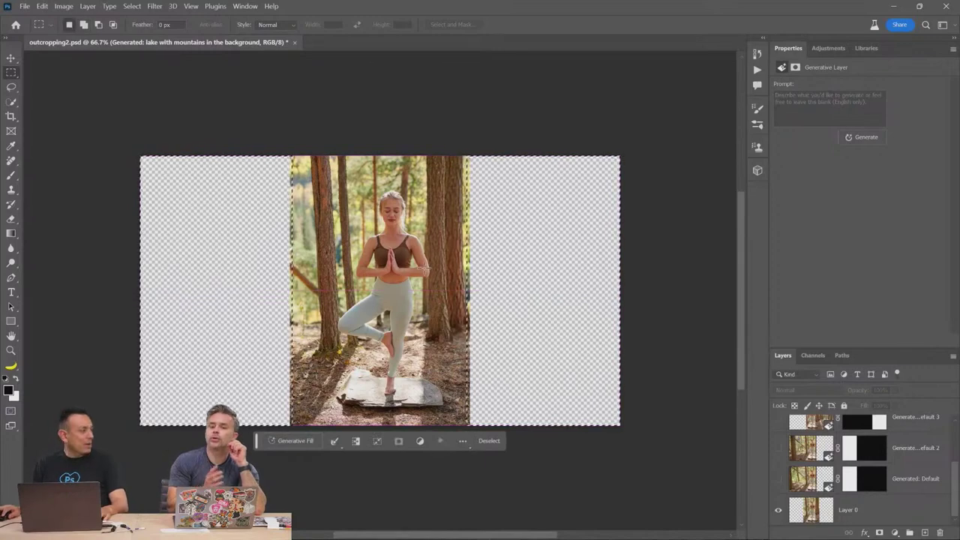
- Target Layer 0 and browse the menus for fill commands
key("alt+comma")
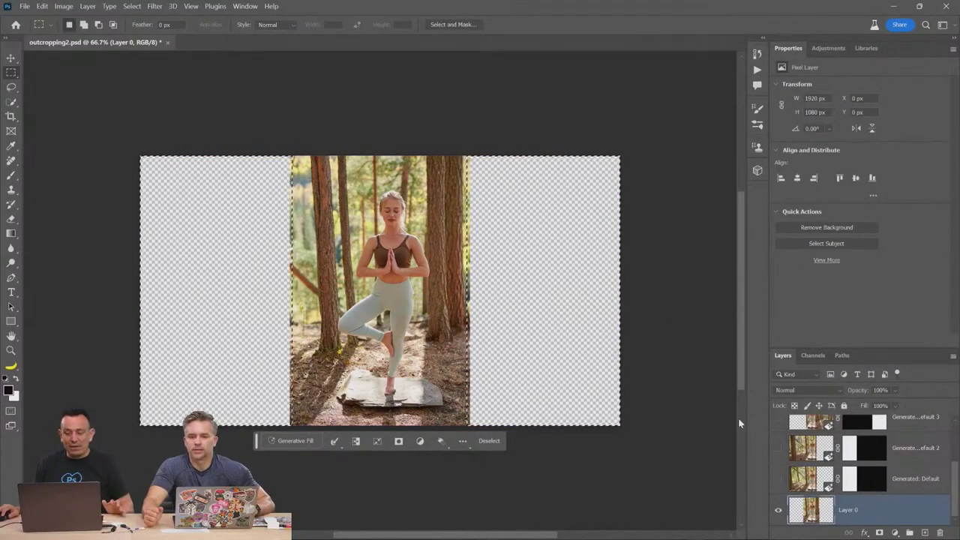
key("ctrl+comma")
key("ctrl+comma")
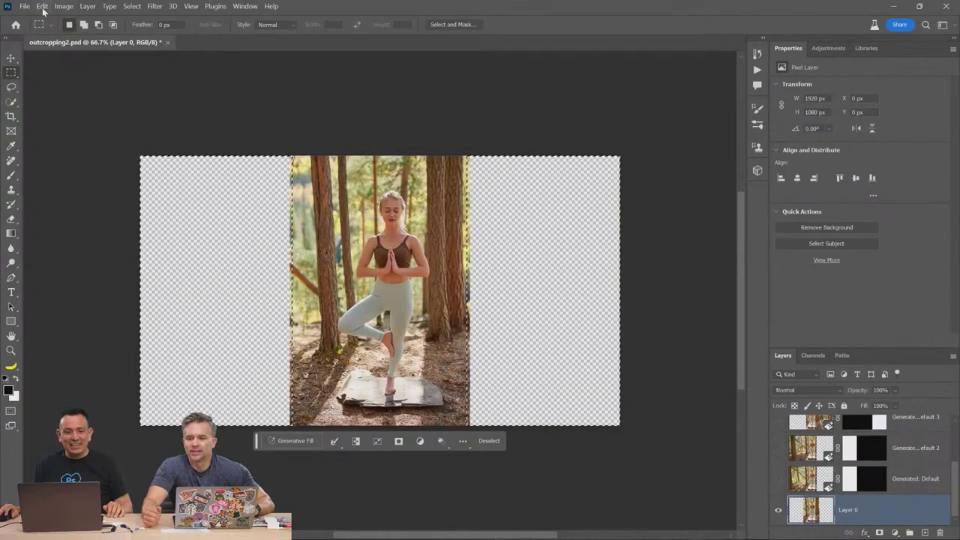
left_click(28, 9)
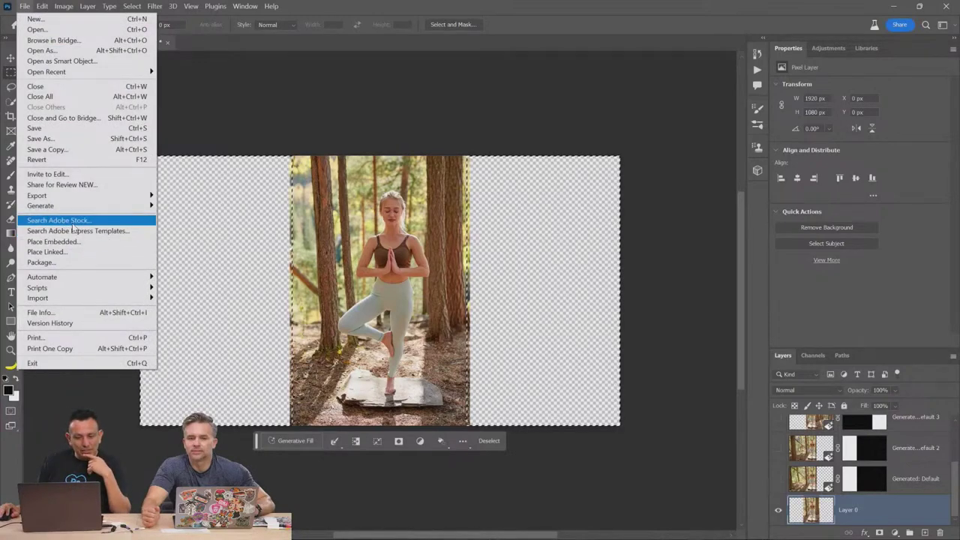
mouse_move(42, 6)
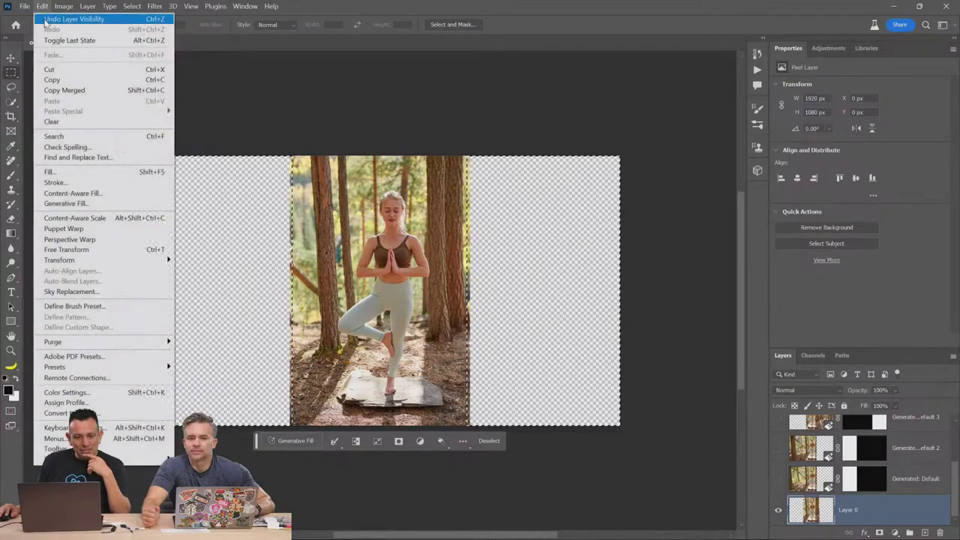
left_click(72, 195)
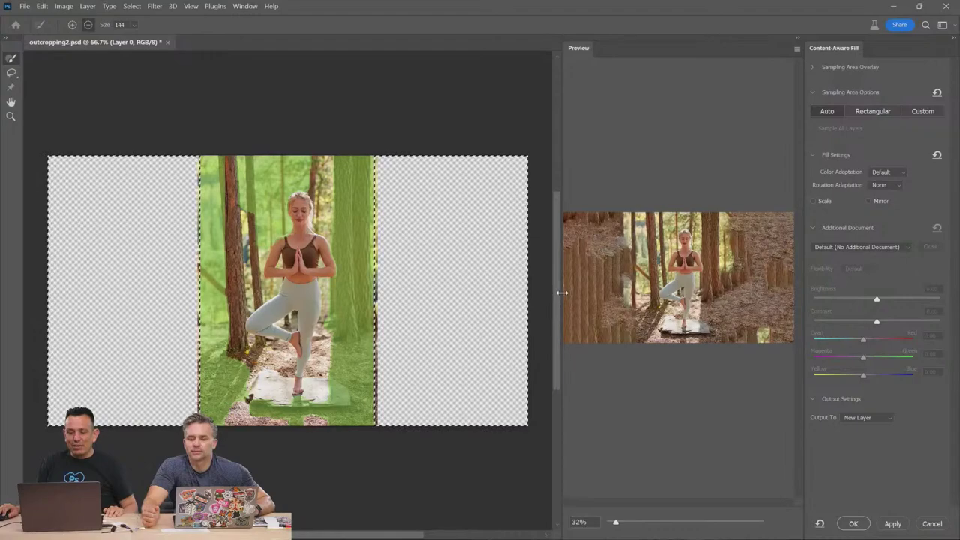
left_click_drag(562, 292, 313, 304)
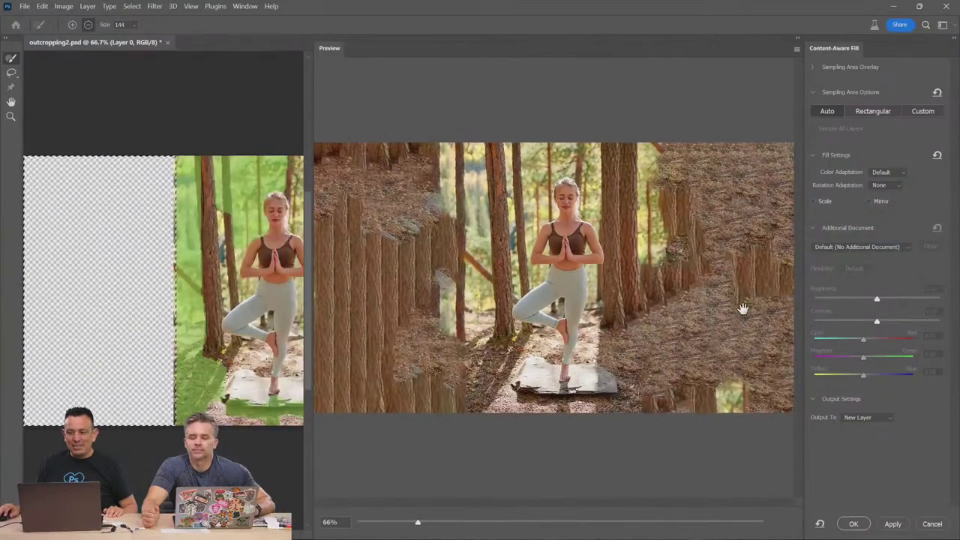
left_click(885, 173)
left_click(885, 200)
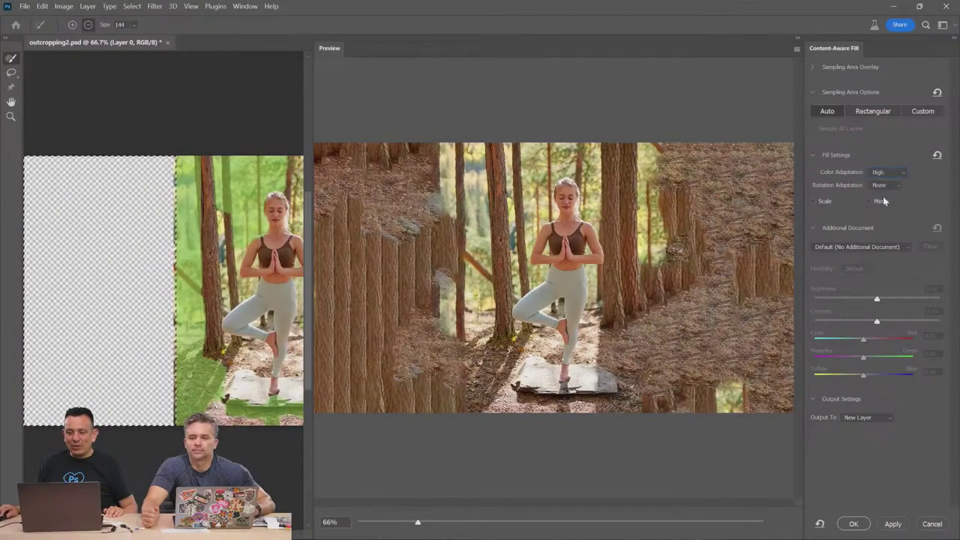
left_click(886, 185)
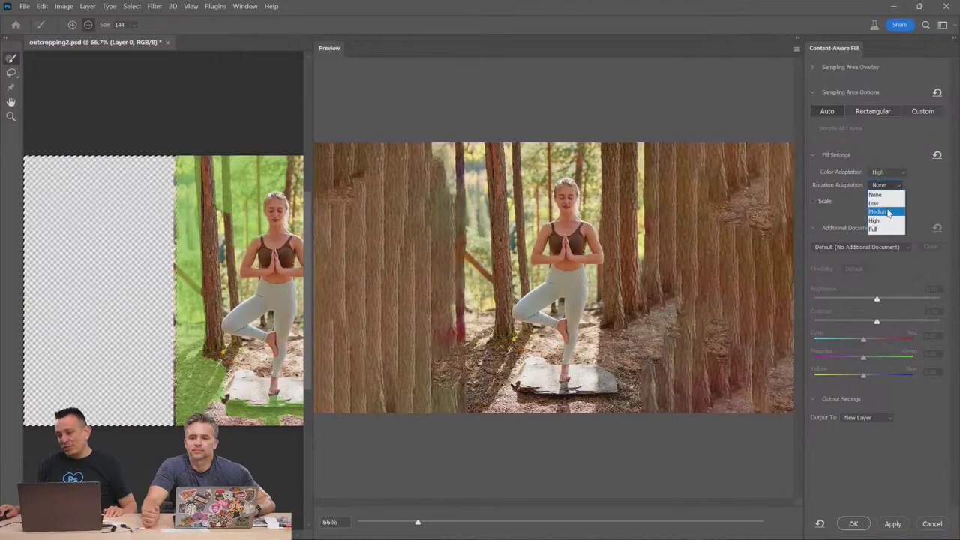
left_click(870, 213)
left_click(496, 223)
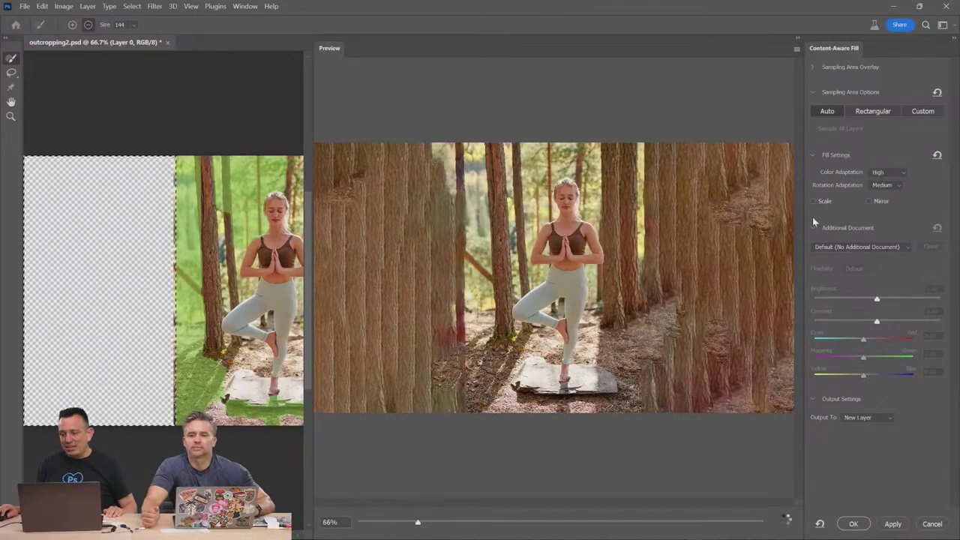
left_click(813, 201)
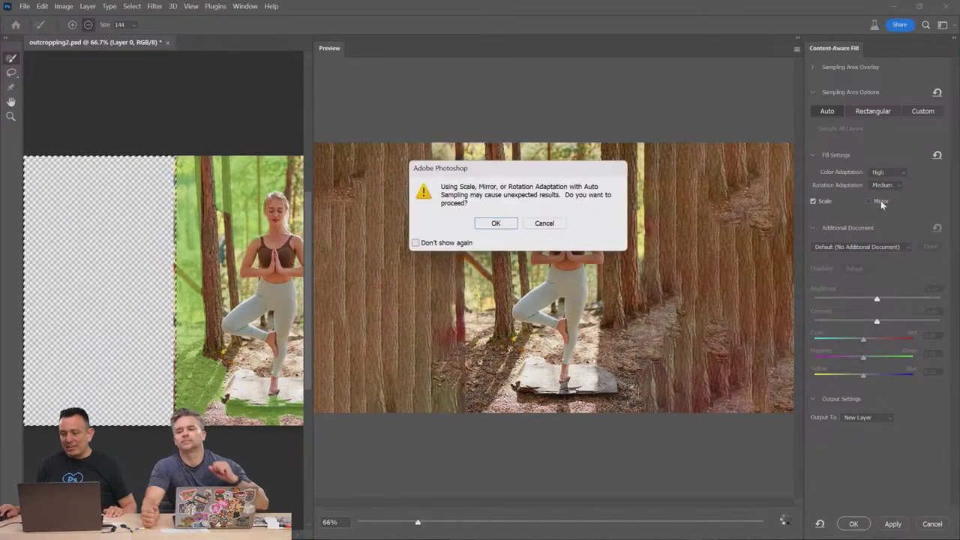
left_click(496, 222)
left_click(870, 202)
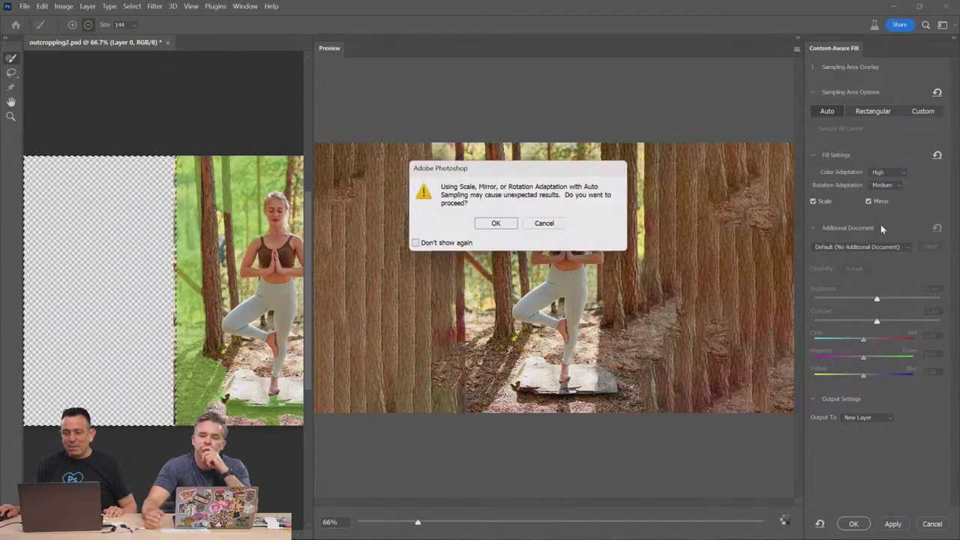
left_click(495, 222)
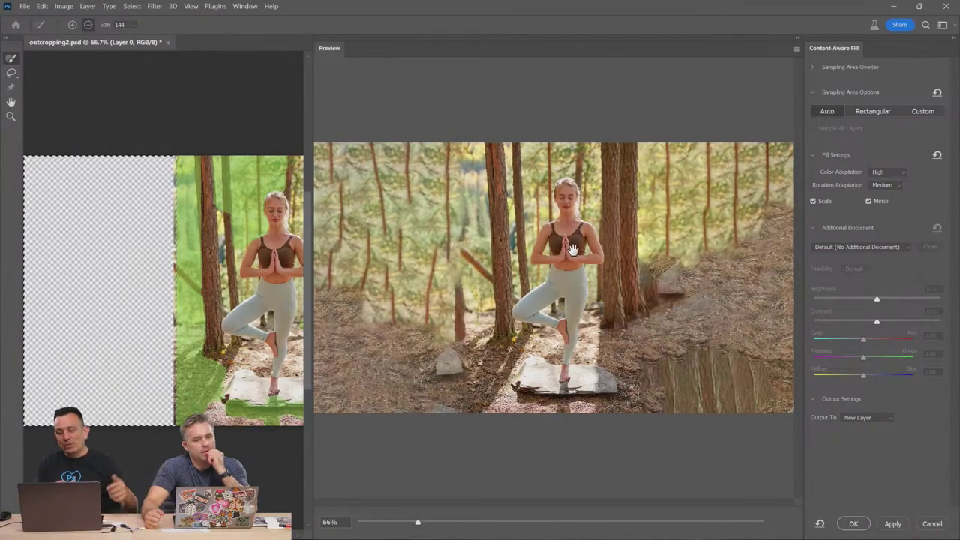
left_click(932, 523)
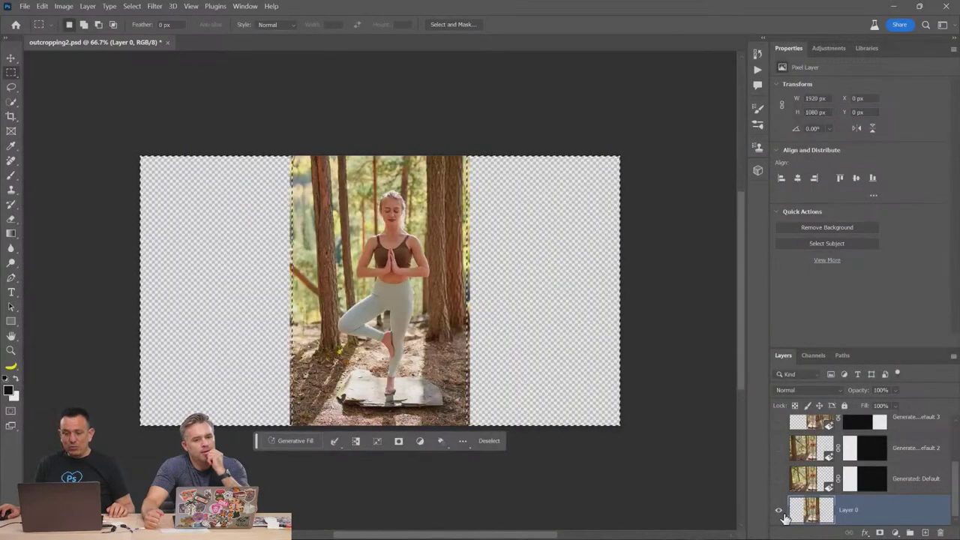
- Run Generative Fill on the selected side strips with an empty prompt
left_click(298, 443)
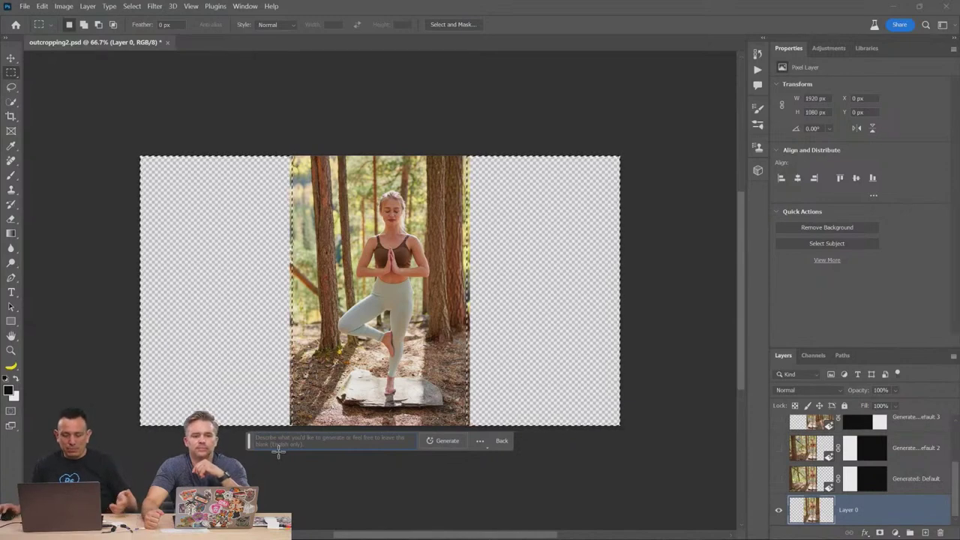
left_click(443, 441)
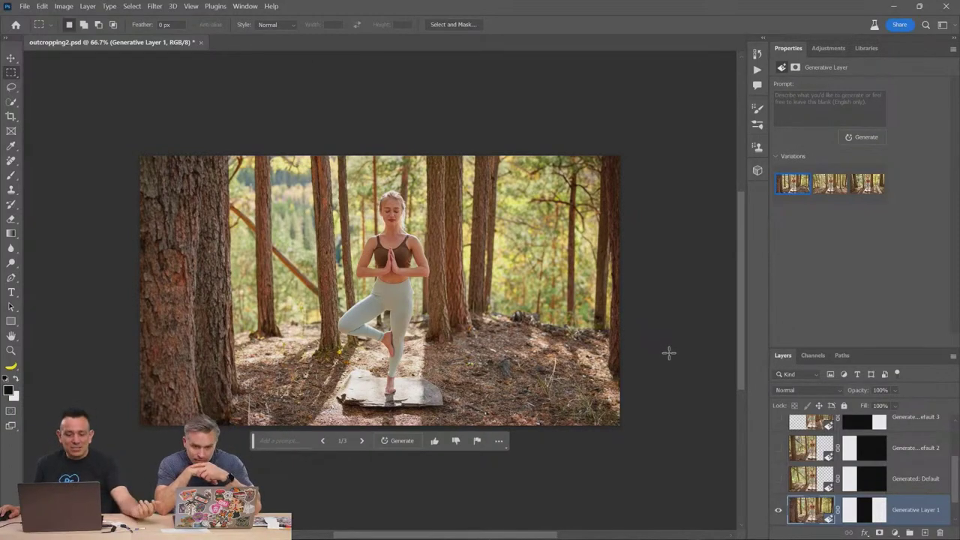
- Pick the third forest variation and toggle the generated layer to compare with the original
left_click(829, 184)
left_click(867, 184)
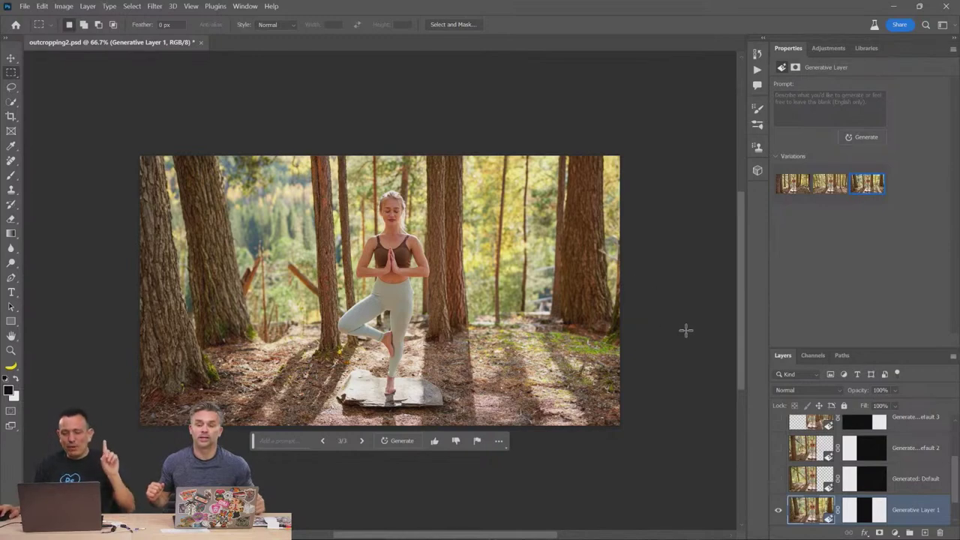
left_click(778, 513)
left_click(778, 513)
left_click(778, 513)
left_click(778, 513)
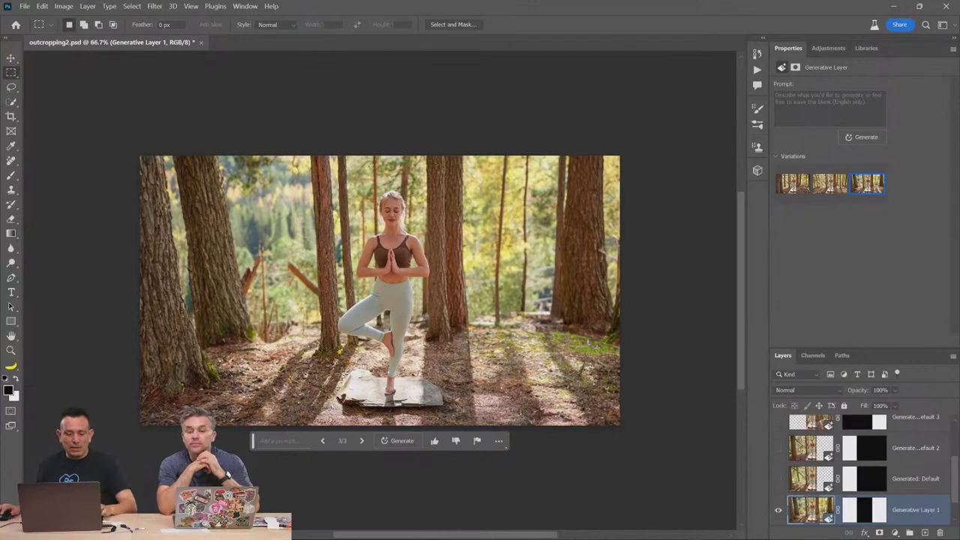
- Zoom into the forest floor, then fit the image and zoom out to 66.7%
key("z")
left_click_drag(255, 396, 401, 387)
key("ctrl+0")
right_click(405, 346)
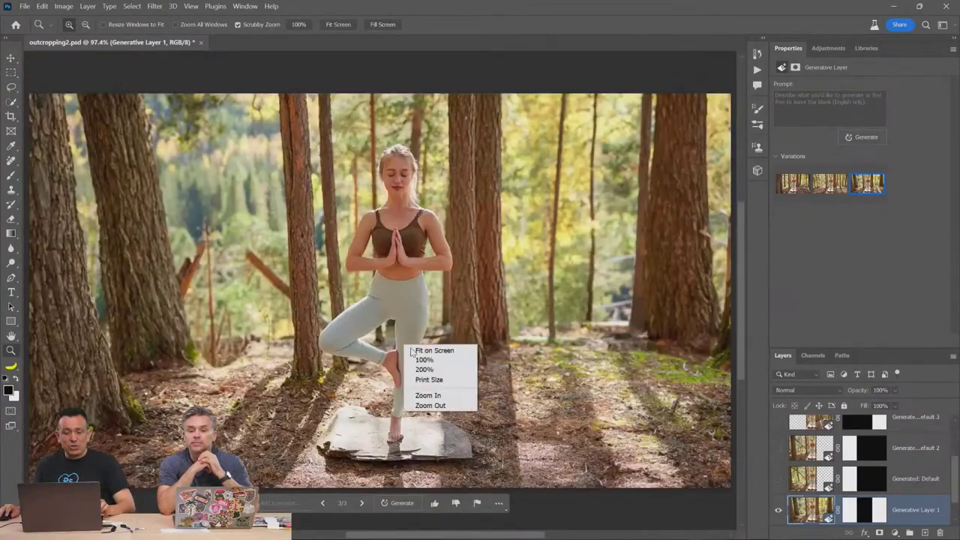
left_click(438, 405)
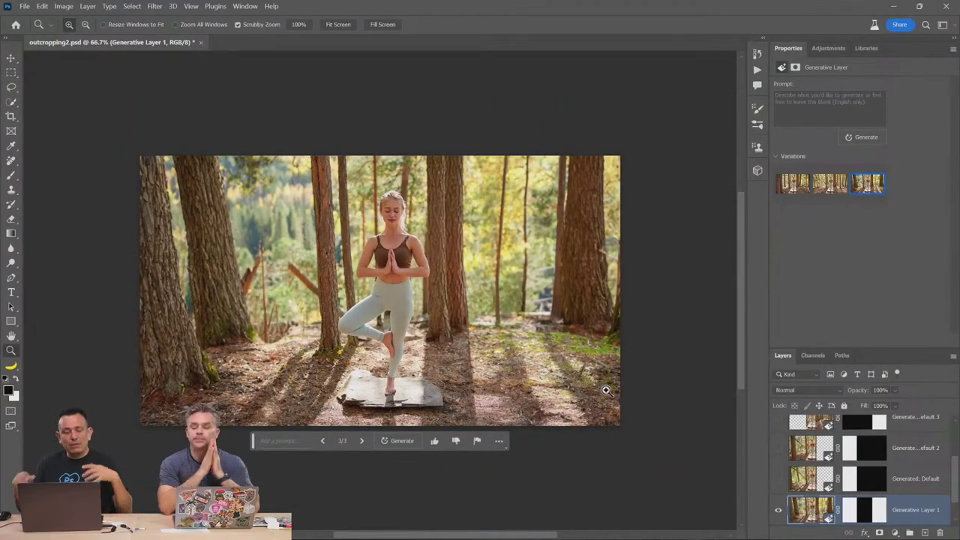
- Hide Generative Layer 1 and generate fill for the marquee-selected empty left strip
left_click(781, 510)
left_click(12, 72)
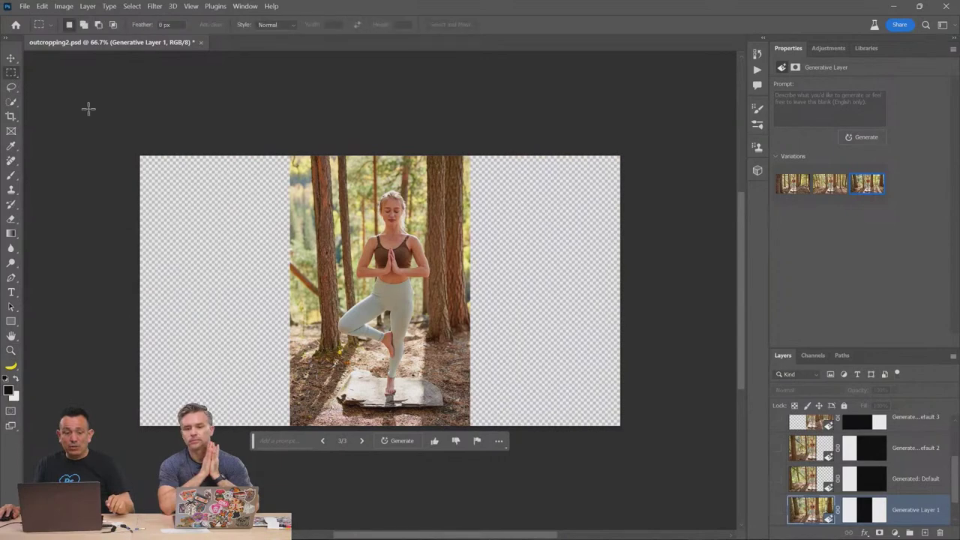
left_click_drag(127, 140, 291, 441)
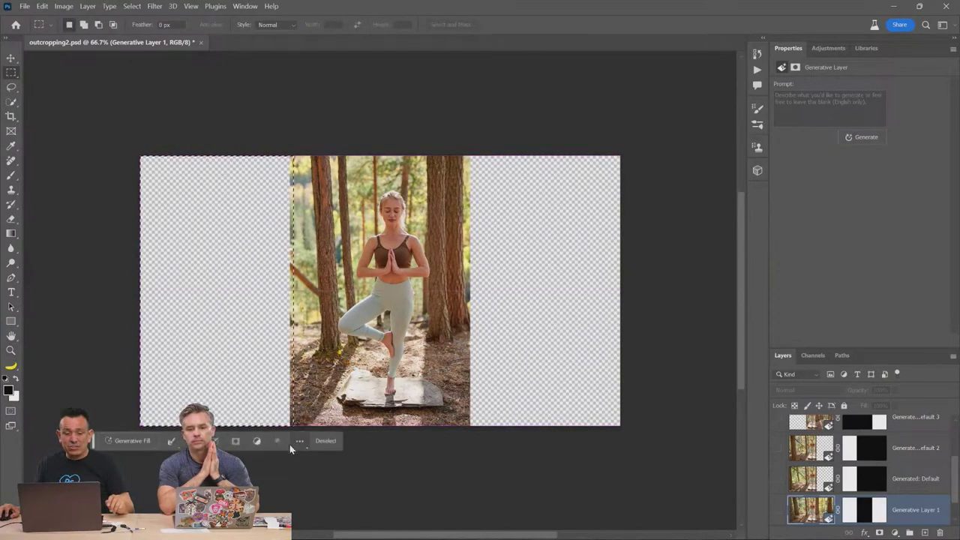
left_click(132, 441)
left_click(289, 441)
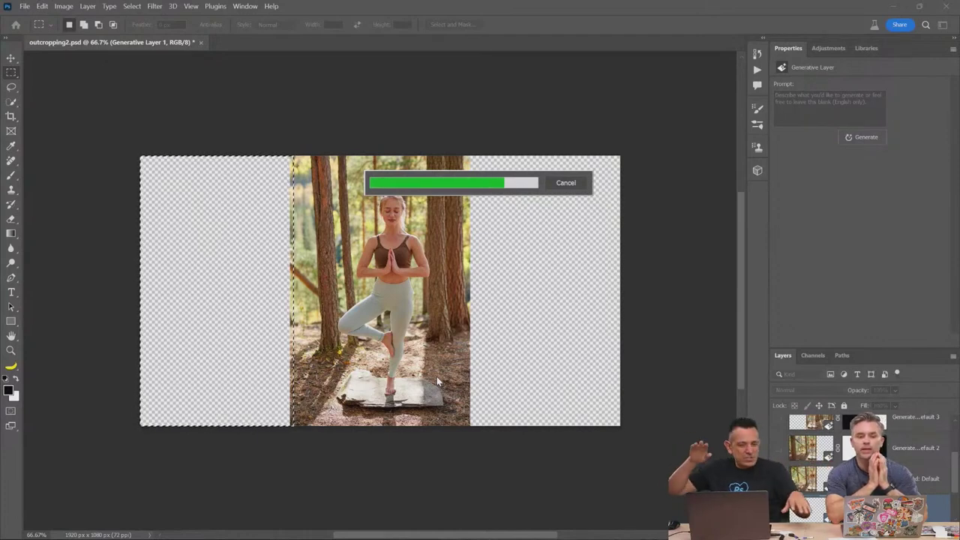
- Keep the second left-side forest variation, then marquee the empty right side
left_click(819, 193)
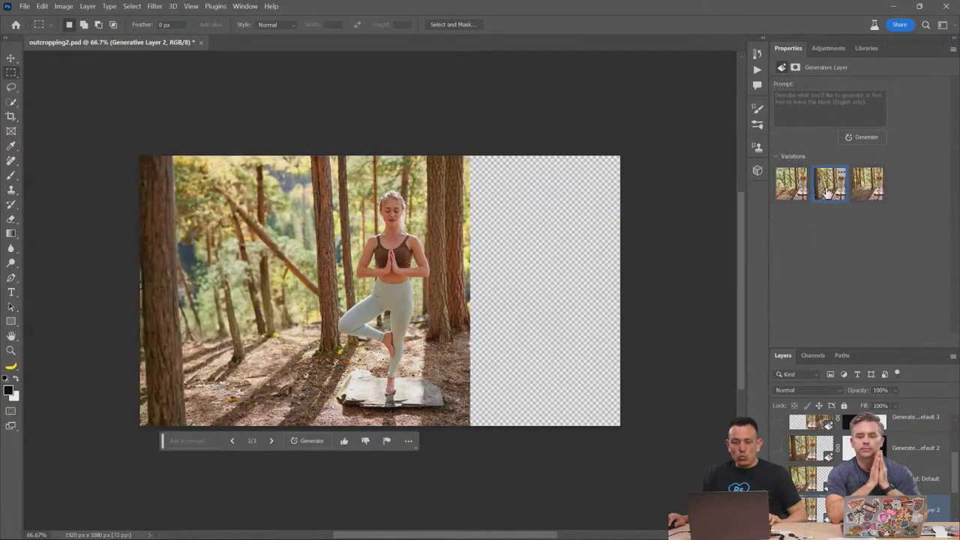
left_click(864, 198)
left_click(838, 198)
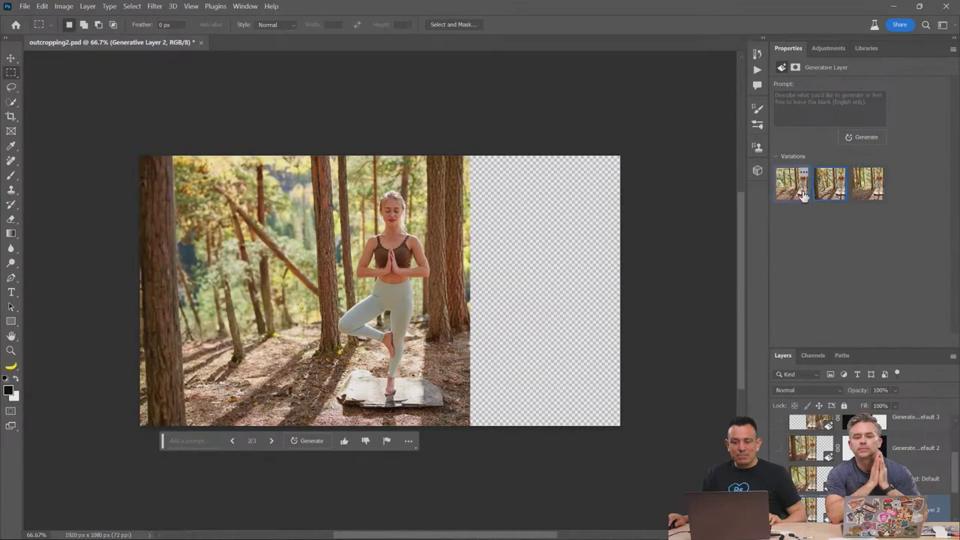
left_click(804, 197)
left_click(832, 195)
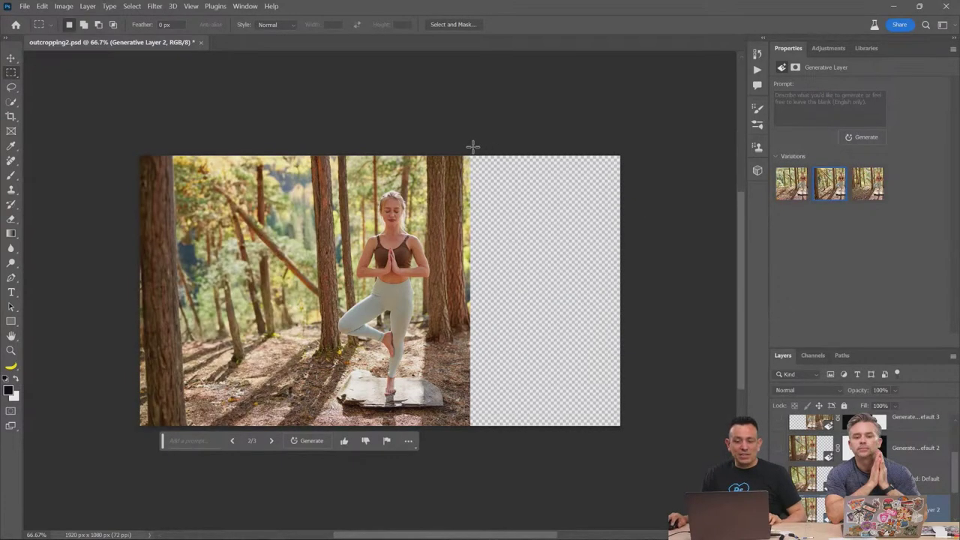
left_click_drag(473, 146, 630, 429)
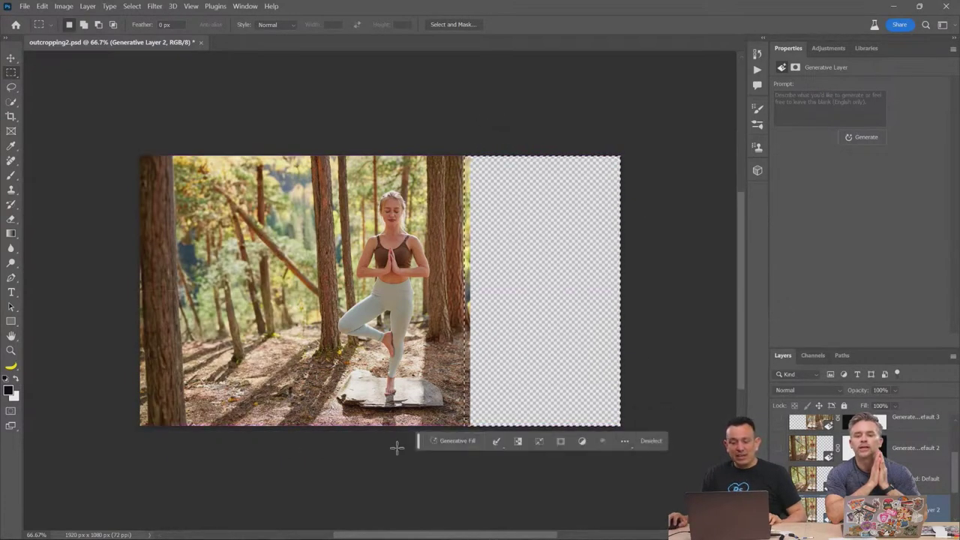
- Generate forest in the selected right strip and keep the third variation
left_click(436, 444)
left_click(606, 444)
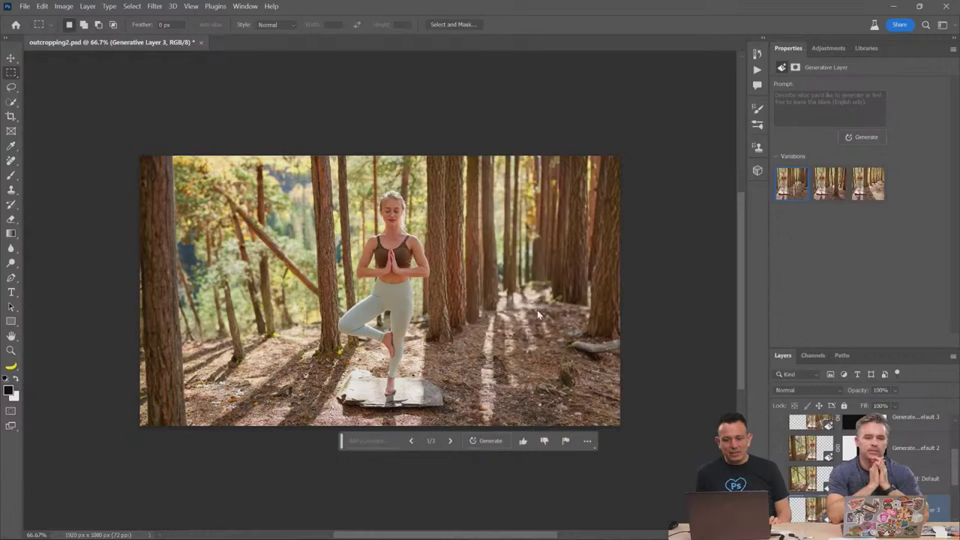
left_click(823, 196)
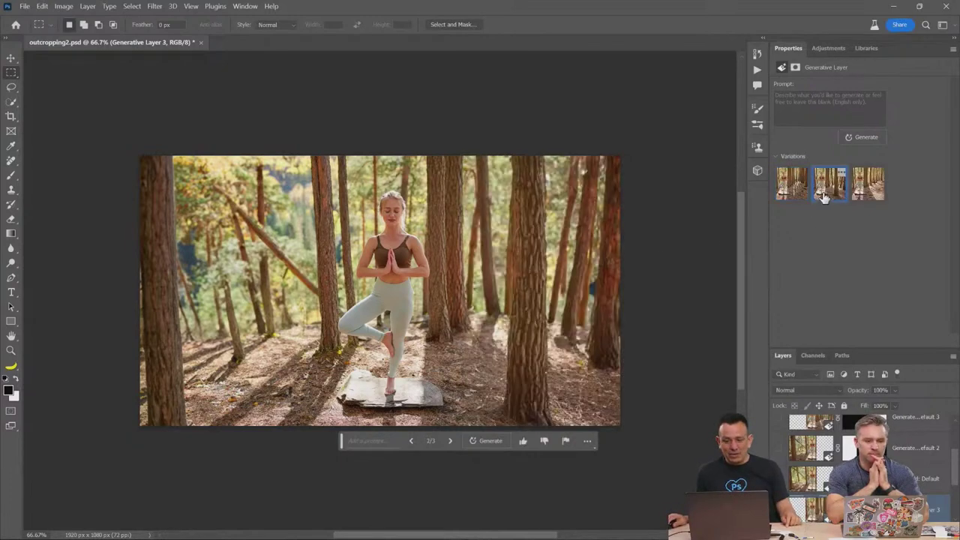
left_click(867, 196)
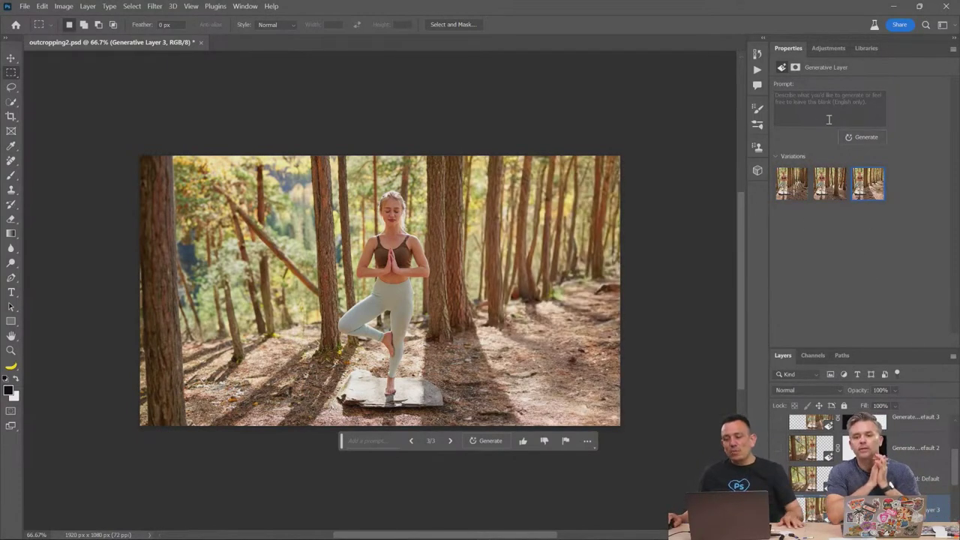
- Regenerate the right strip from 'lake with distant mountains' and keep the first turquoise-lake variation
left_click(800, 114)
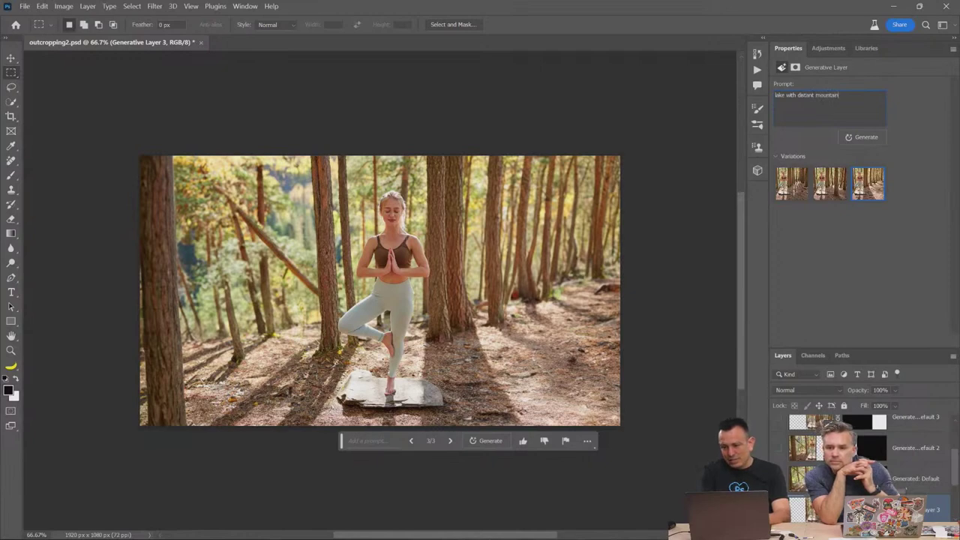
type("s")
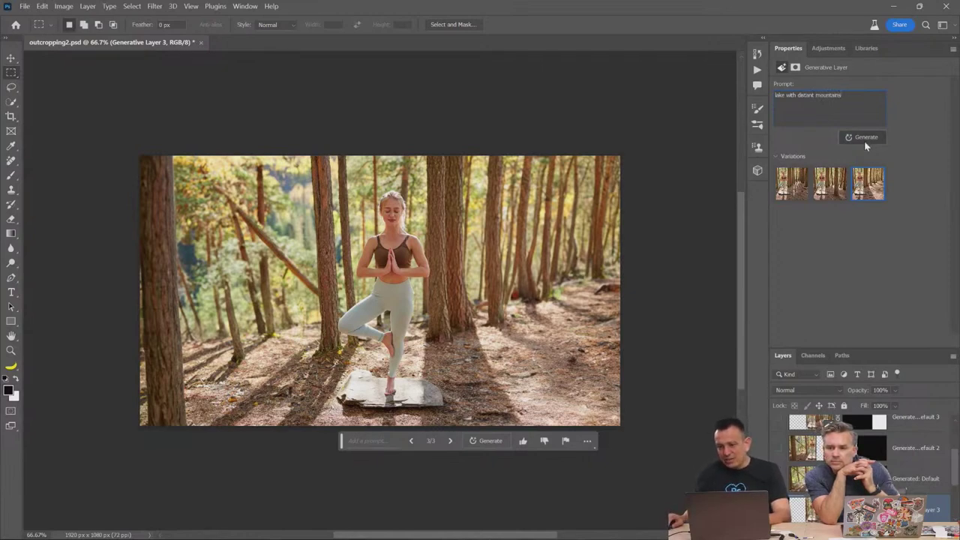
left_click(865, 138)
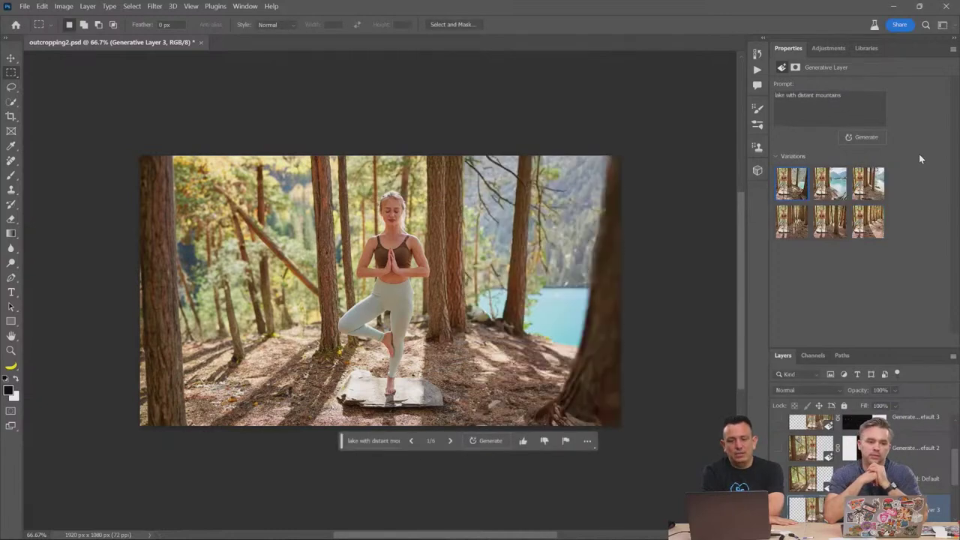
left_click(839, 193)
left_click(862, 195)
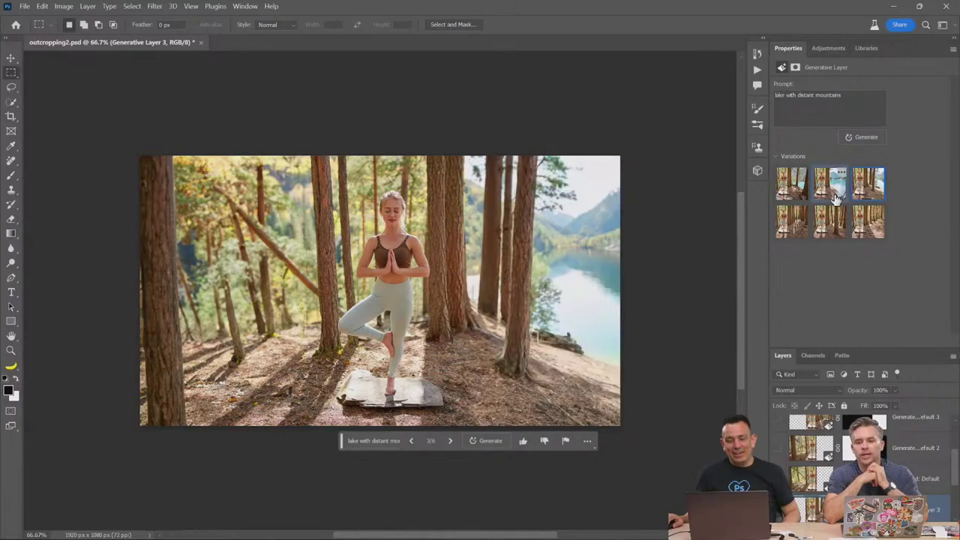
left_click(836, 196)
left_click(802, 196)
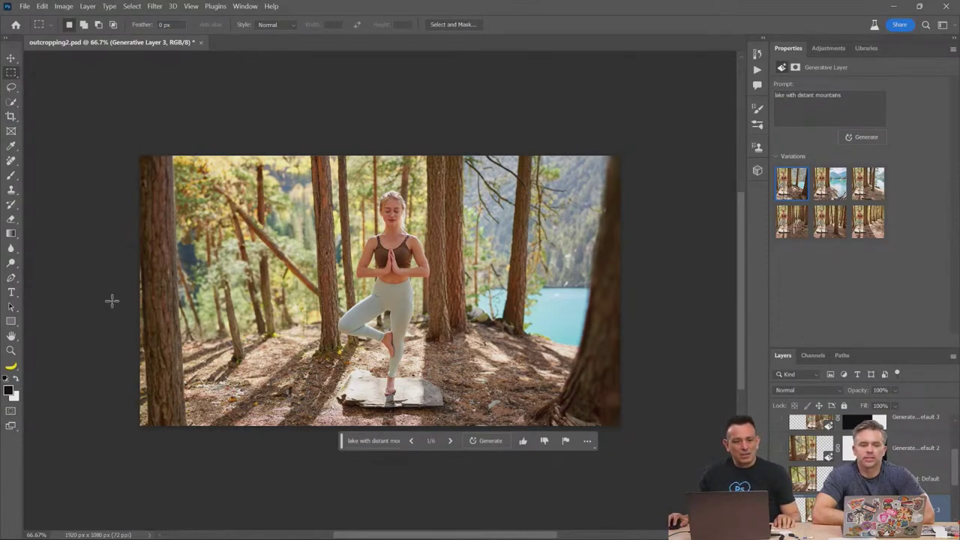
- Zoom out and crop the canvas taller, adding empty space above the photo
left_click(13, 350)
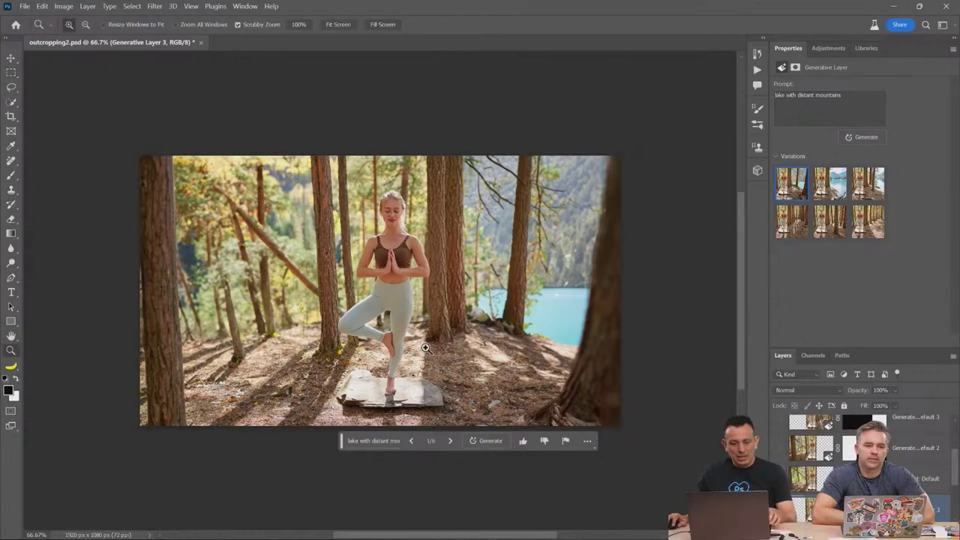
left_click(397, 330, "alt")
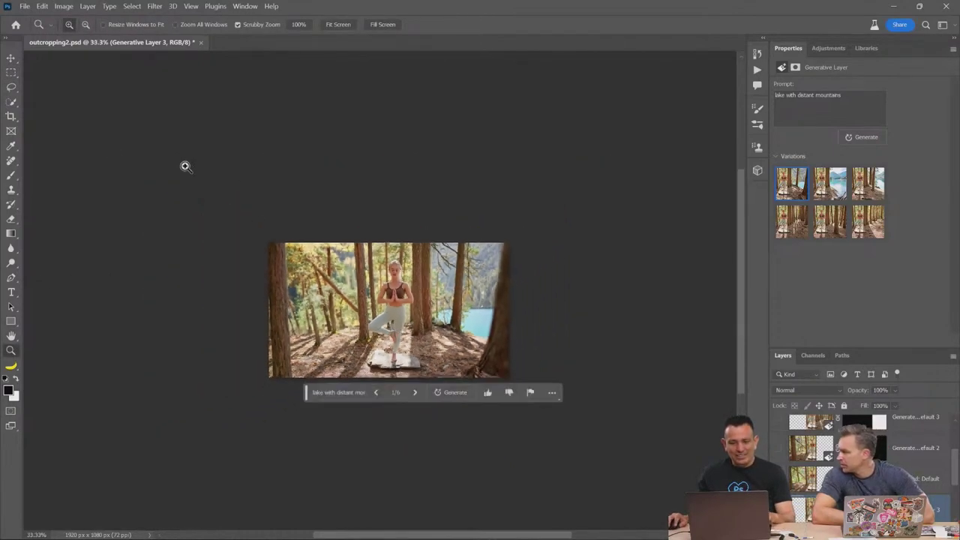
left_click(11, 117)
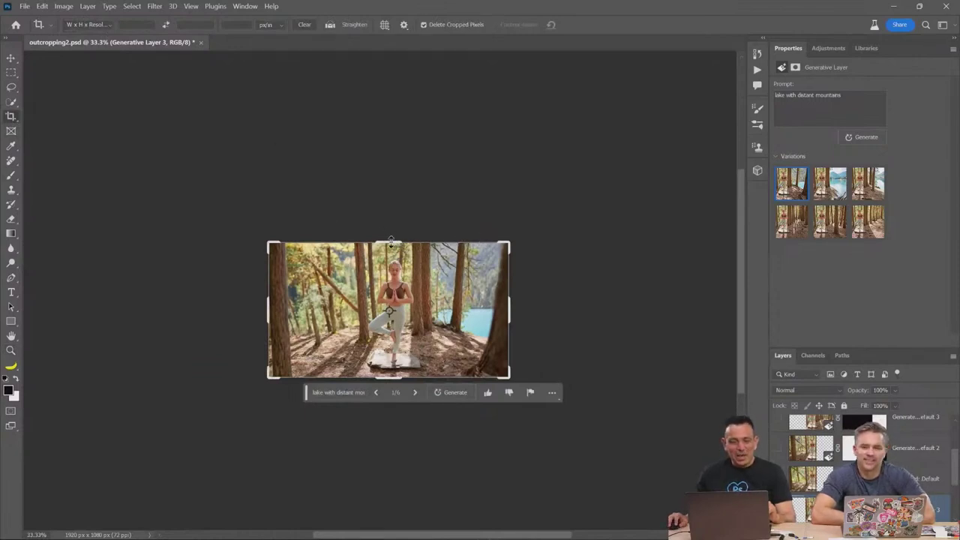
left_click_drag(391, 242, 388, 107)
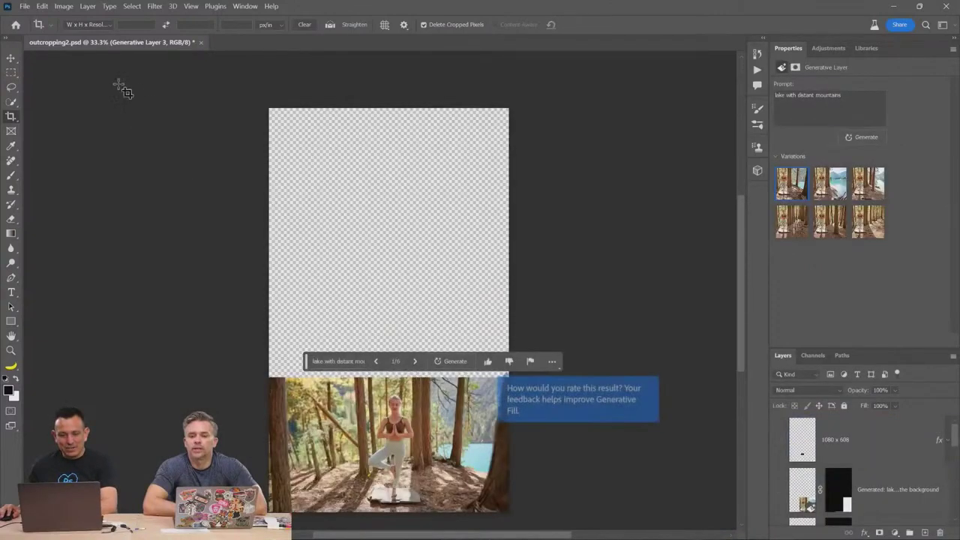
left_click(12, 72)
- Fill the empty top area with generated tall pine trunks, keeping the third variation
left_click_drag(261, 101, 606, 377)
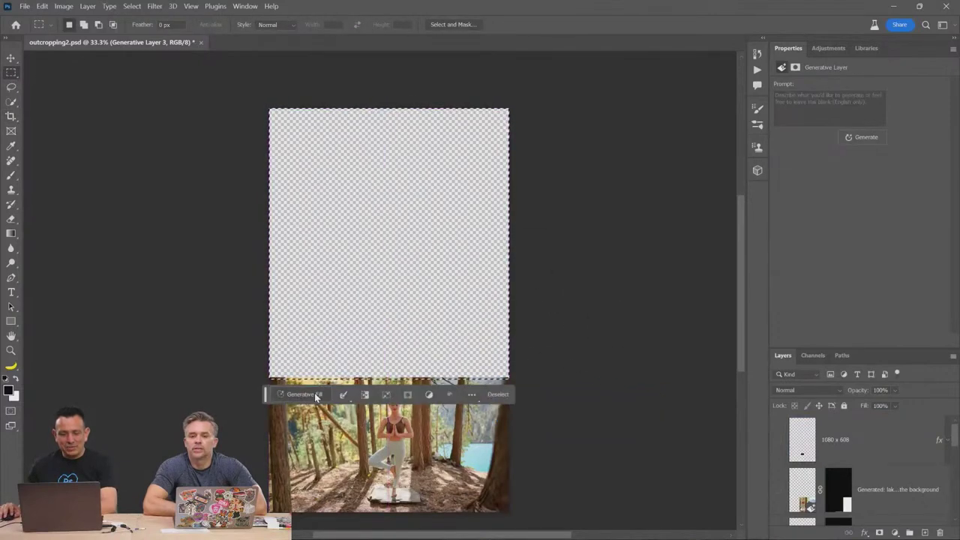
left_click(451, 394)
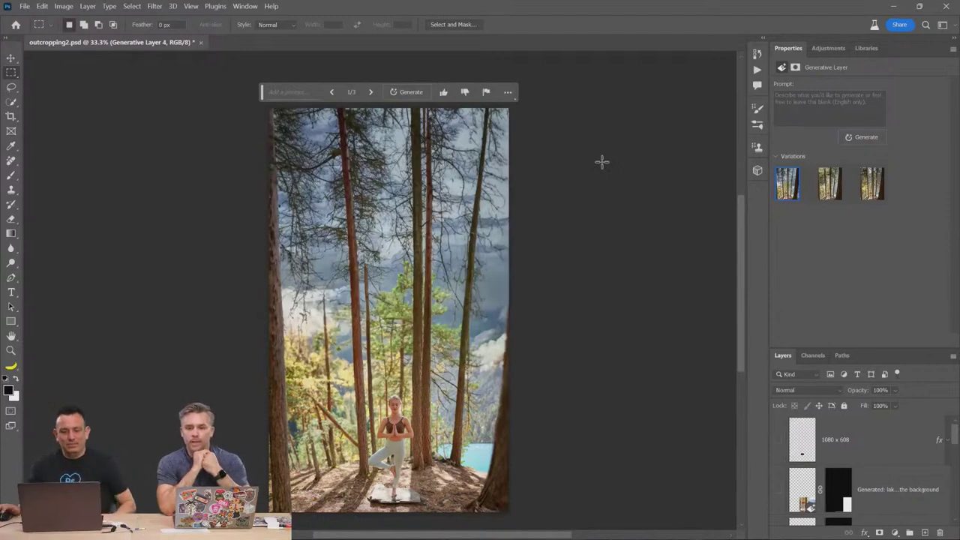
left_click(828, 193)
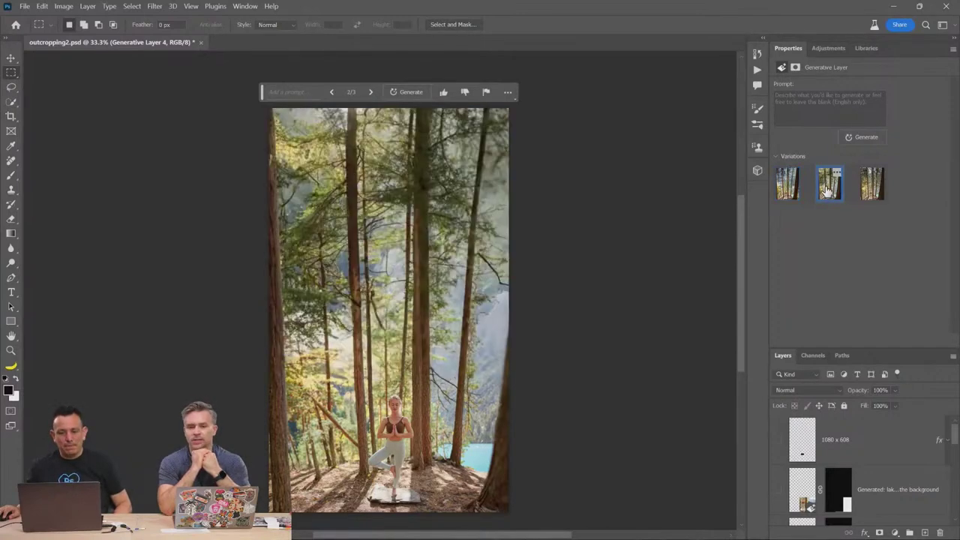
left_click(862, 196)
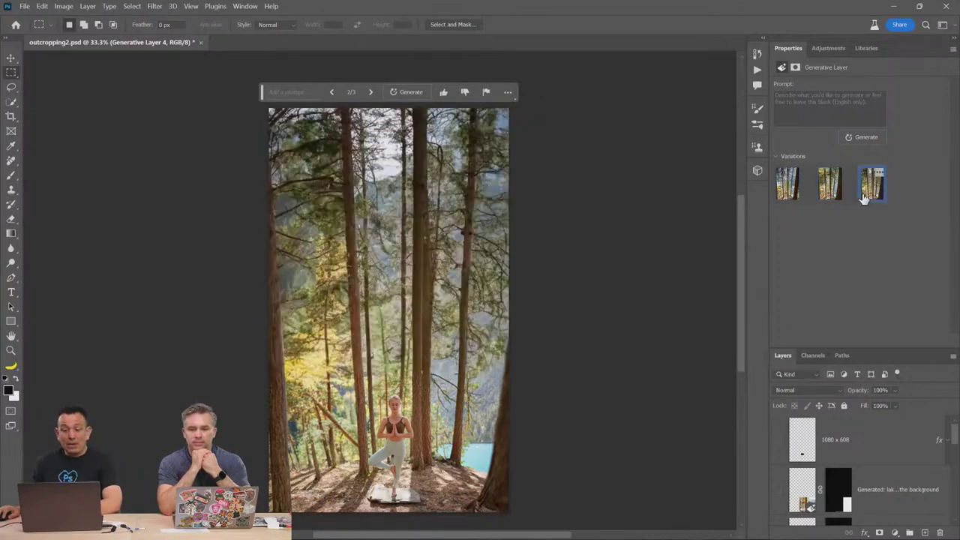
- Crop the canvas downward to add an empty strip below the photo
scroll(516, 295, "down", 1)
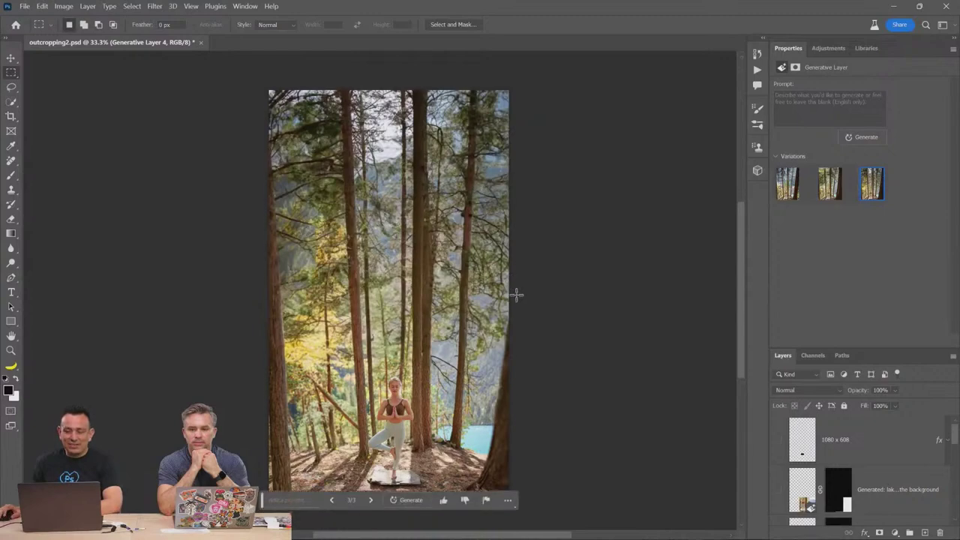
scroll(516, 295, "down", 1)
scroll(530, 290, "down", 3)
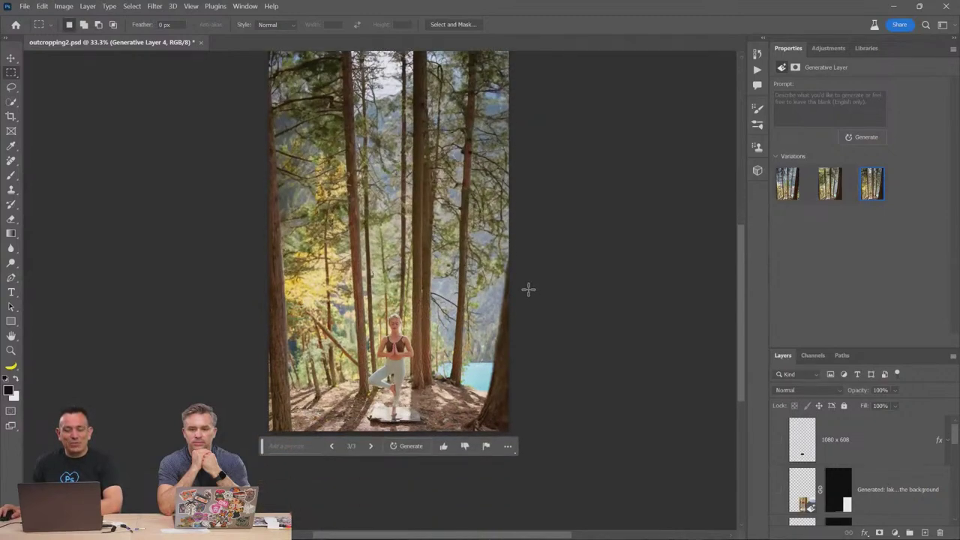
scroll(530, 290, "up", 4)
scroll(429, 252, "down", 9)
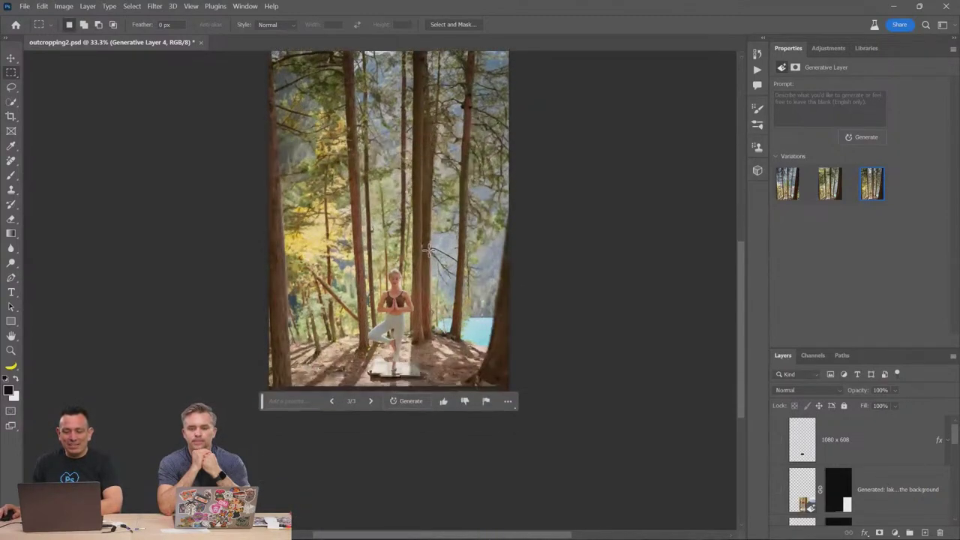
left_click(11, 117)
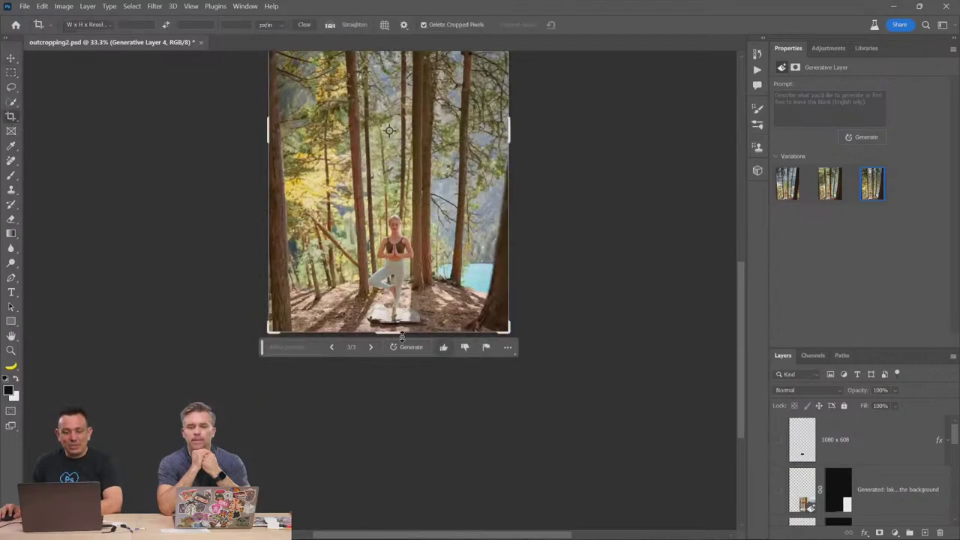
left_click_drag(383, 334, 374, 413)
key("Return")
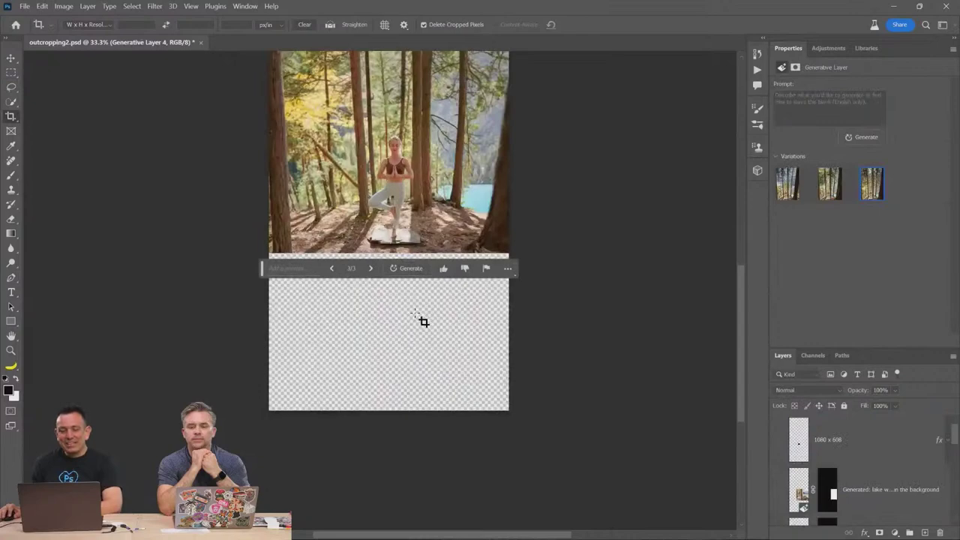
- Marquee-select the new transparent strip below the photo
left_click_drag(263, 267, 277, 433)
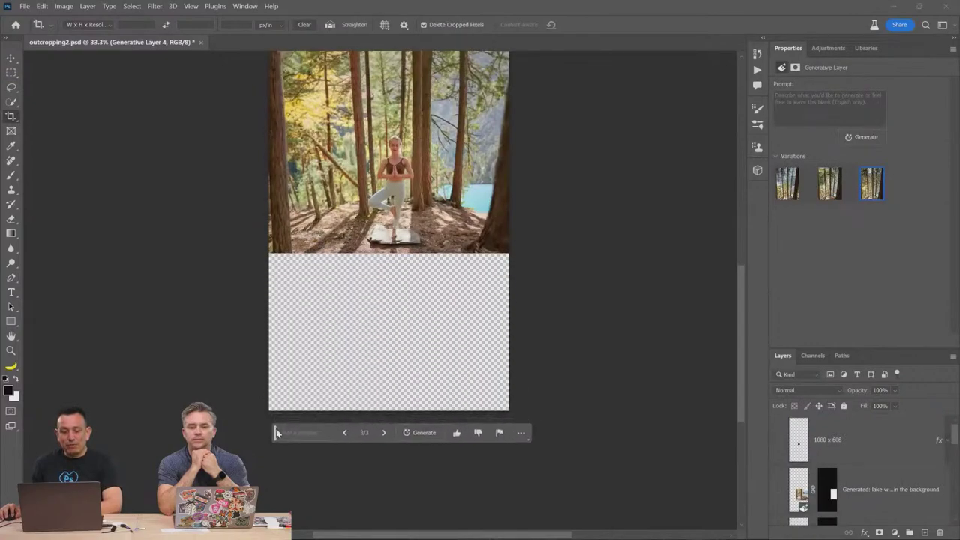
left_click(12, 74)
left_click_drag(258, 253, 512, 438)
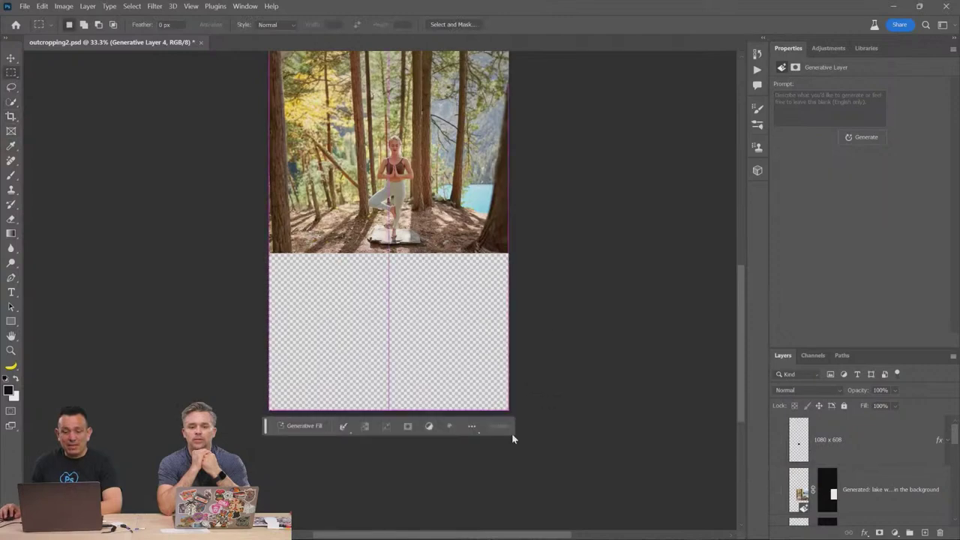
- Generate fill for the bottom strip and choose the second forest-floor variation
left_click(317, 424)
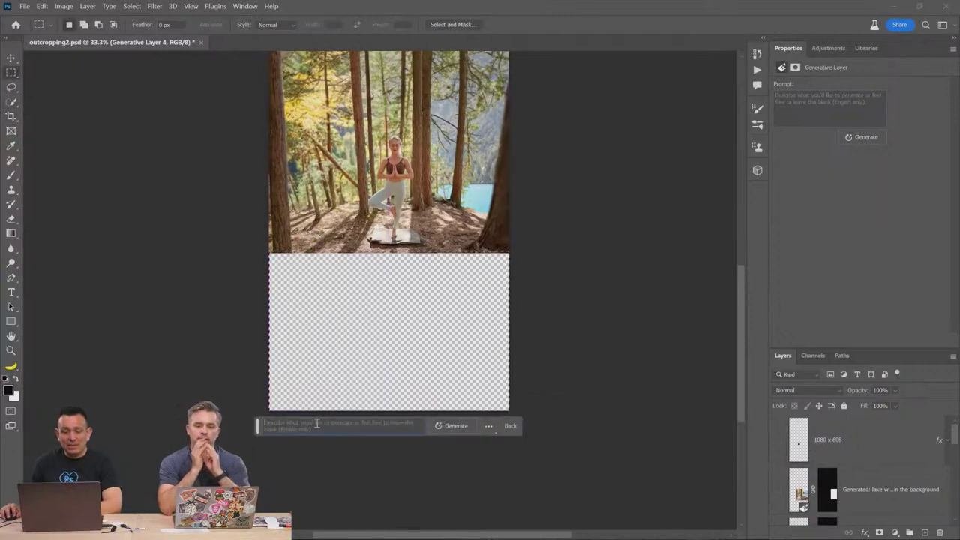
left_click(451, 426)
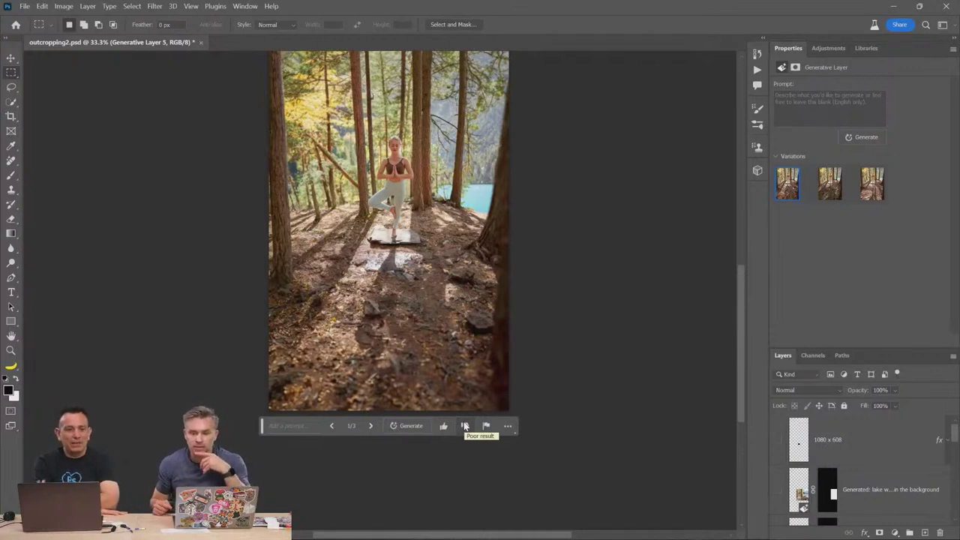
left_click(830, 184)
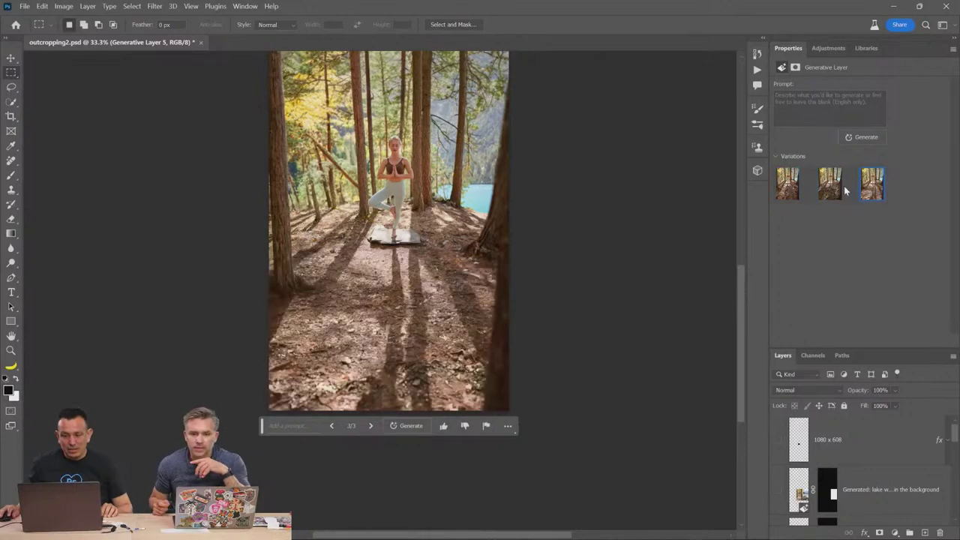
- Zoom in and pan across the generated forest floor up to the treetops, then zoom out
left_click(10, 350)
left_click(405, 343)
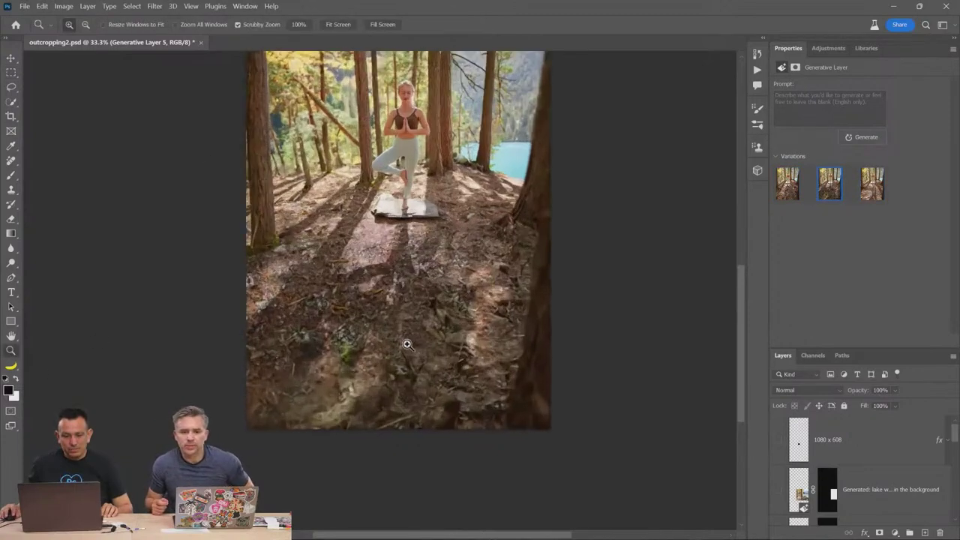
left_click(405, 336)
left_click_drag(436, 312, 382, 348)
scroll(383, 343, "up", 5)
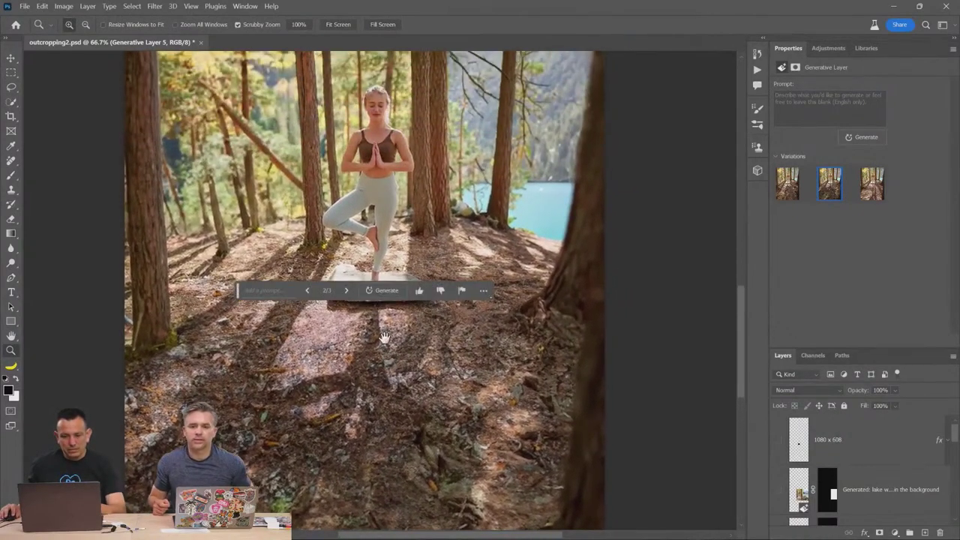
left_click_drag(362, 354, 369, 393)
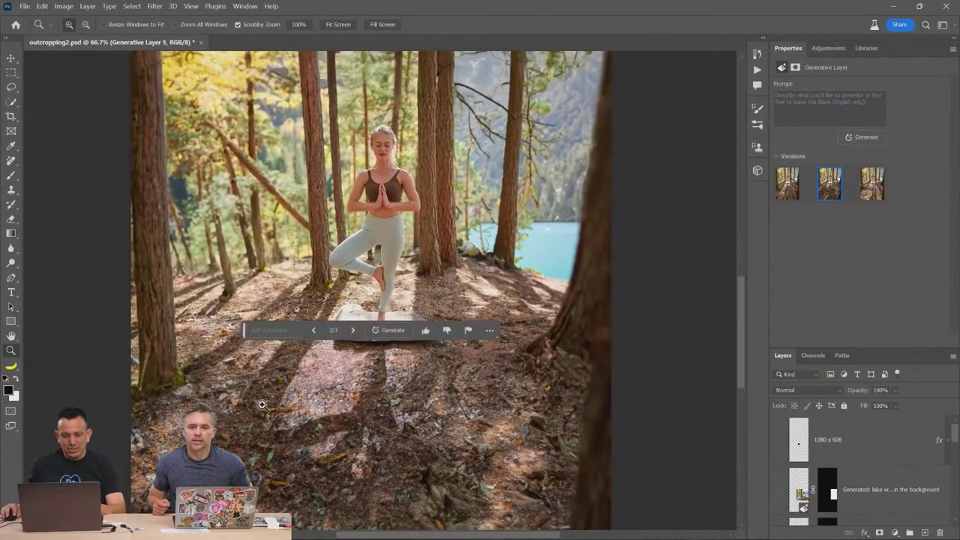
left_click_drag(498, 407, 485, 448)
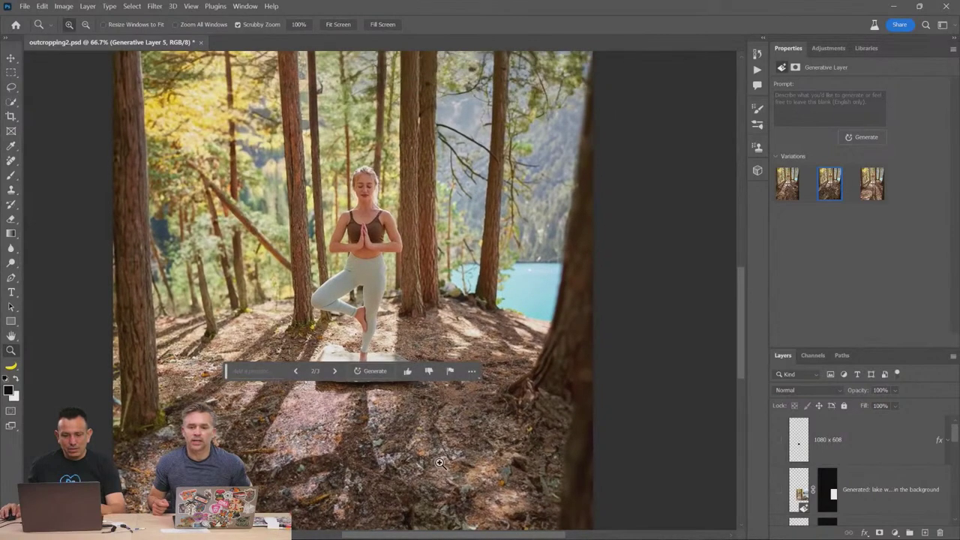
left_click_drag(369, 277, 370, 367)
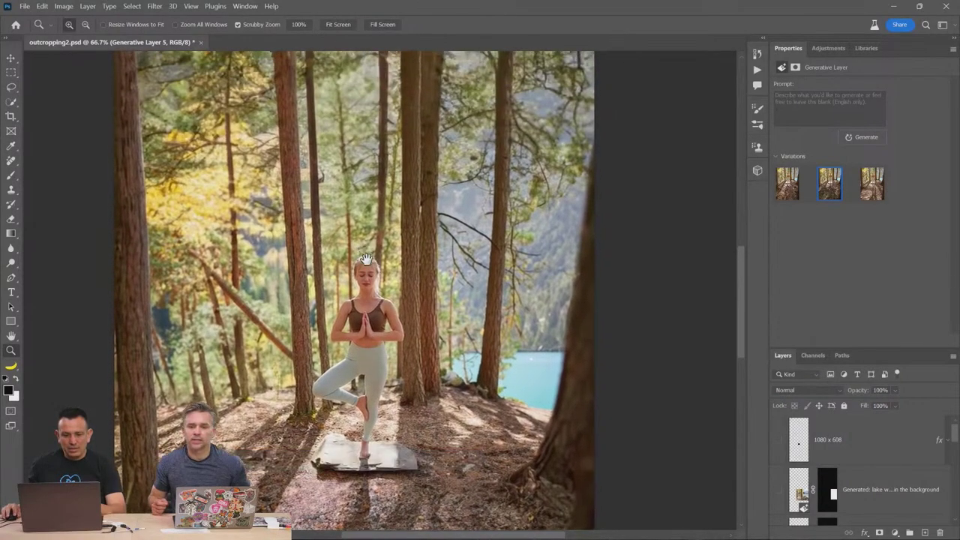
left_click_drag(372, 240, 370, 331)
mouse_move(367, 270)
left_mouse_down()
mouse_move(360, 383)
mouse_move(360, 305)
mouse_move(370, 311)
mouse_move(375, 258)
mouse_move(360, 256)
left_mouse_up()
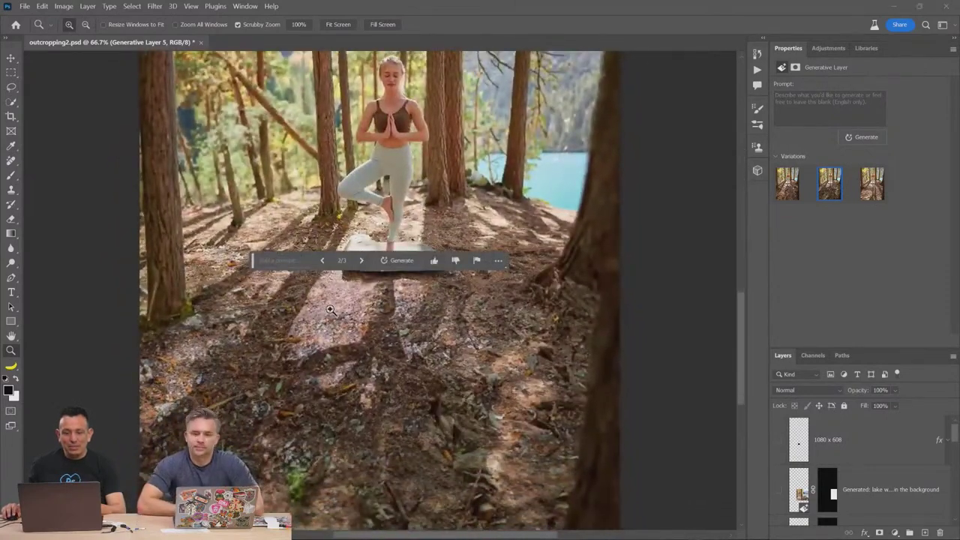
left_click_drag(330, 309, 113, 124)
left_click(11, 74)
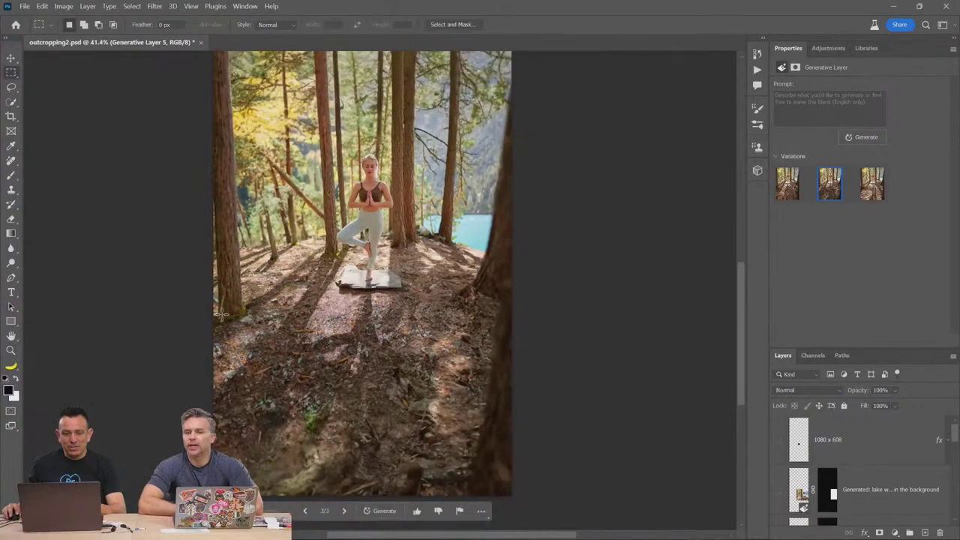
- Select the lower half of the picture and generate fill from the prompt 'lake water'
left_click_drag(200, 295, 536, 521)
left_click(287, 511)
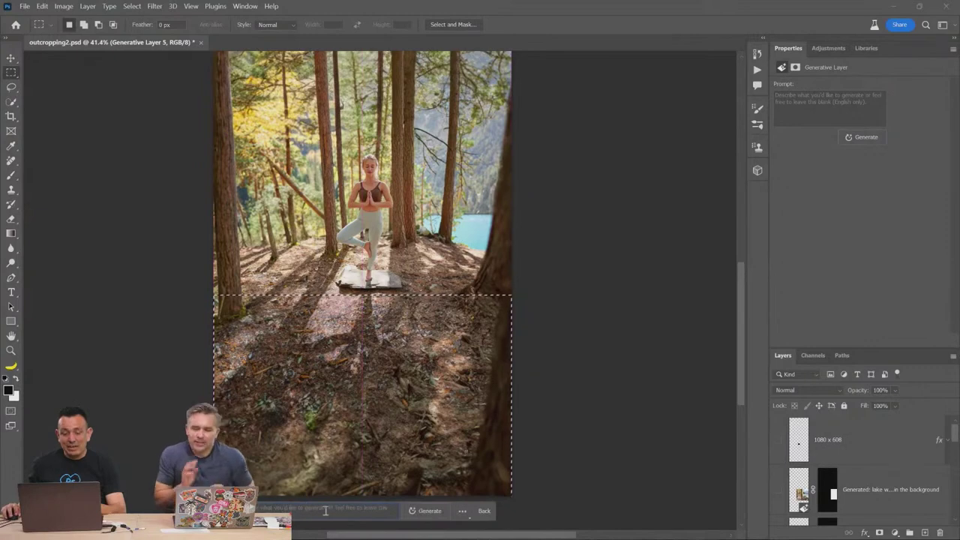
left_click(360, 504)
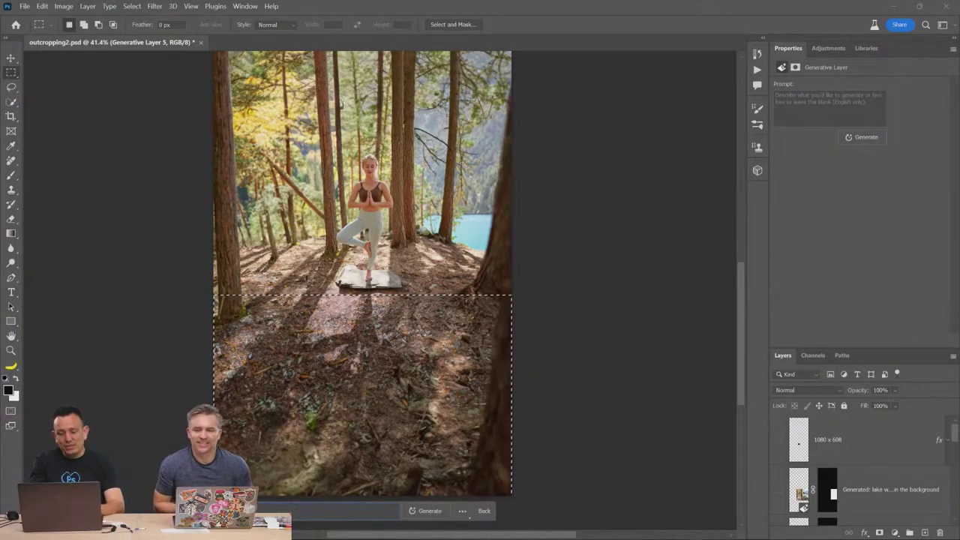
type("lake water")
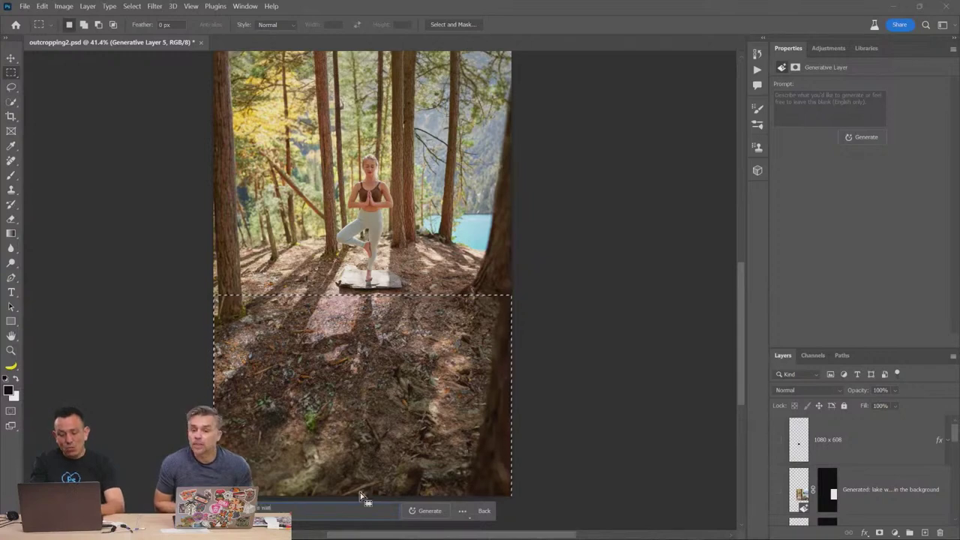
mouse_move(392, 534)
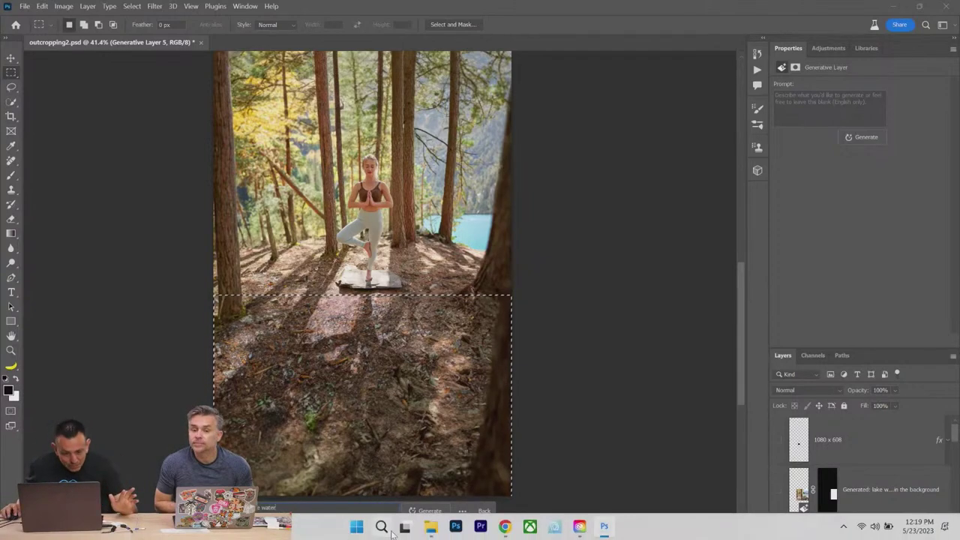
left_click(426, 511)
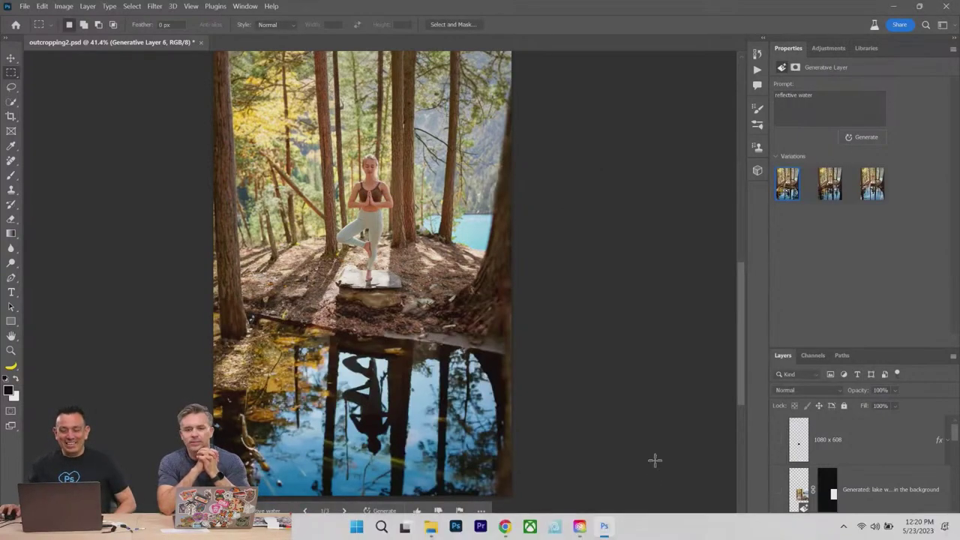
- Compare the water variations and keep the third reflective pool
left_click(835, 194)
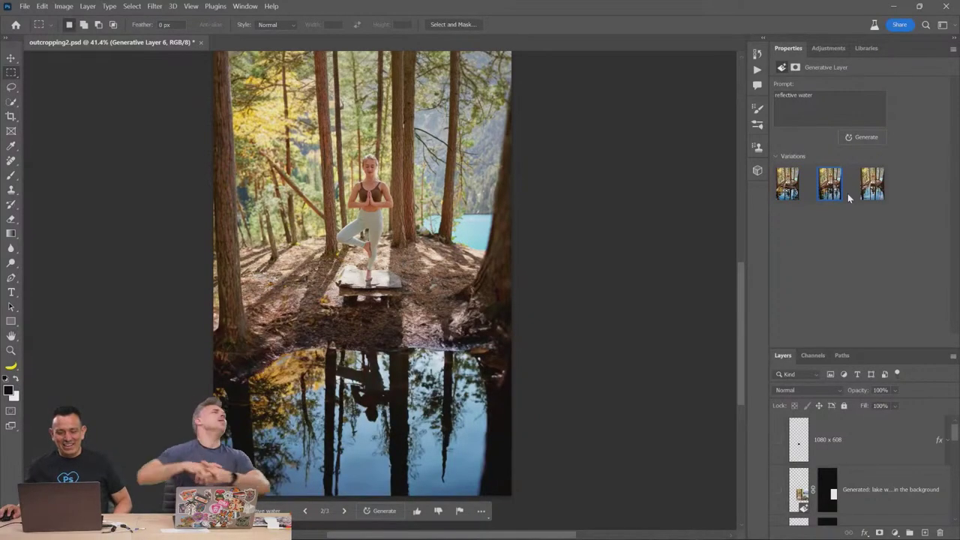
left_click(870, 193)
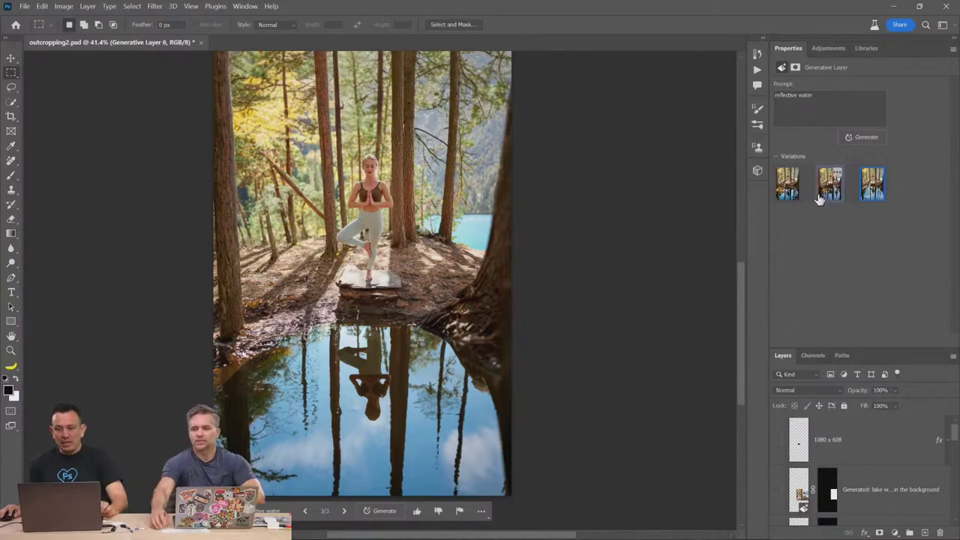
left_click(823, 194)
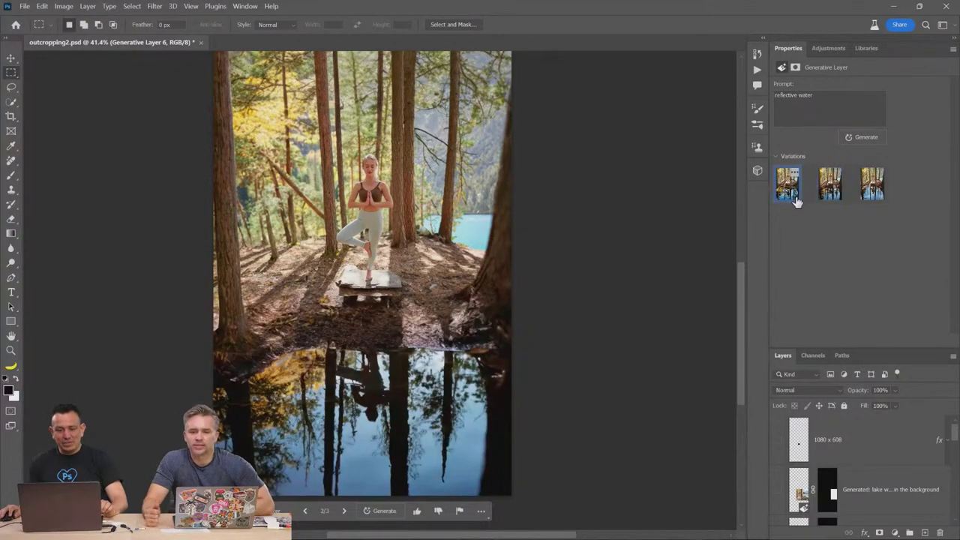
left_click(796, 203)
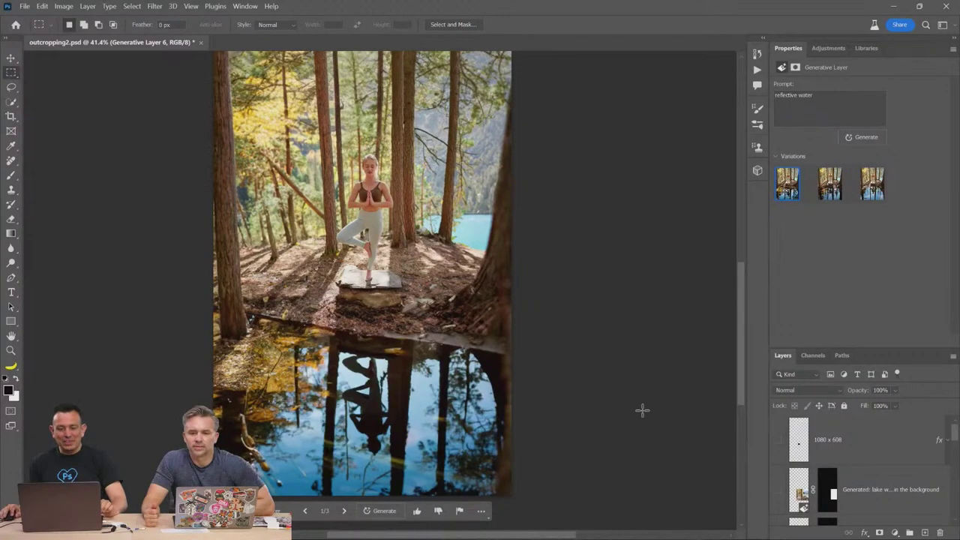
left_click(873, 203)
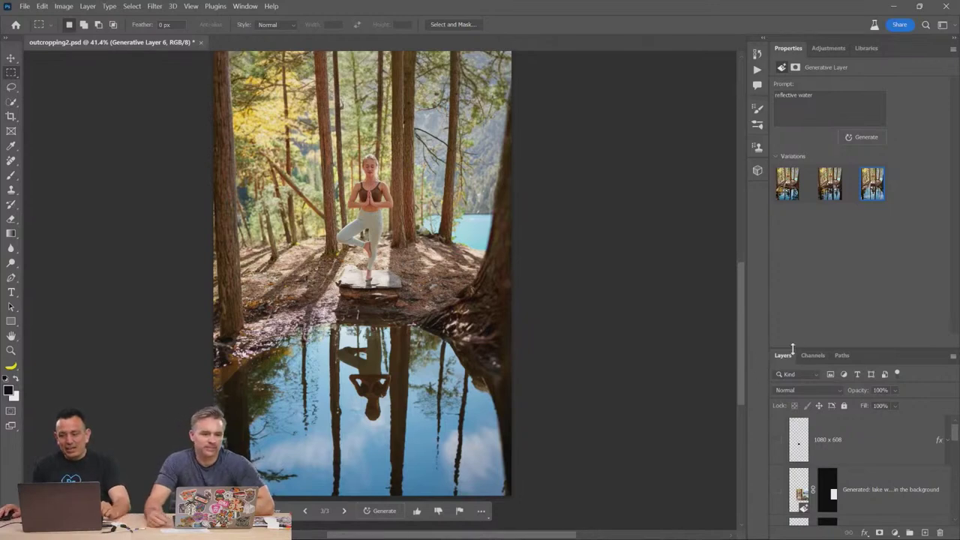
- Hide the generative layers to compare with the original, then show Layers 4, 5 and 6 again
left_click_drag(795, 349, 795, 253)
left_click(847, 394)
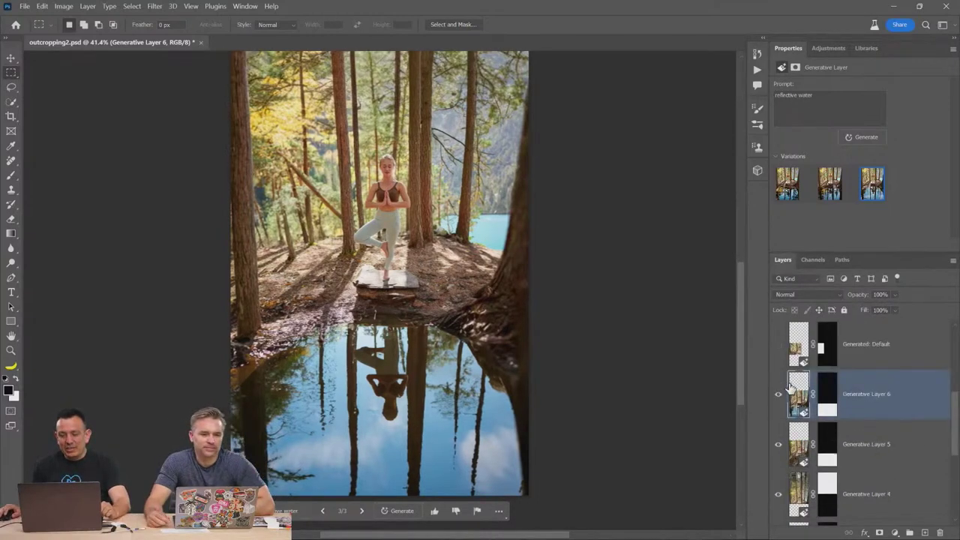
left_click(779, 511)
scroll(777, 450, "down", 2)
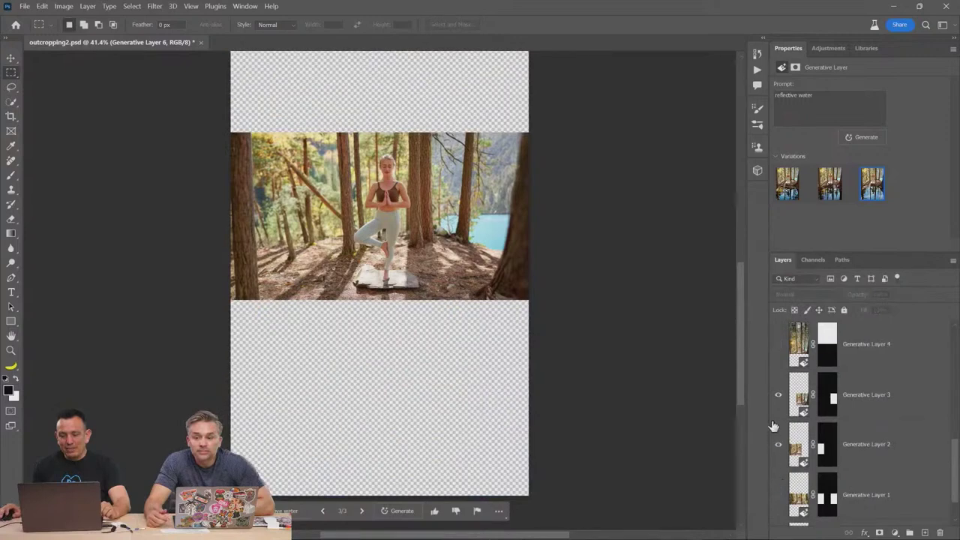
left_click(782, 444)
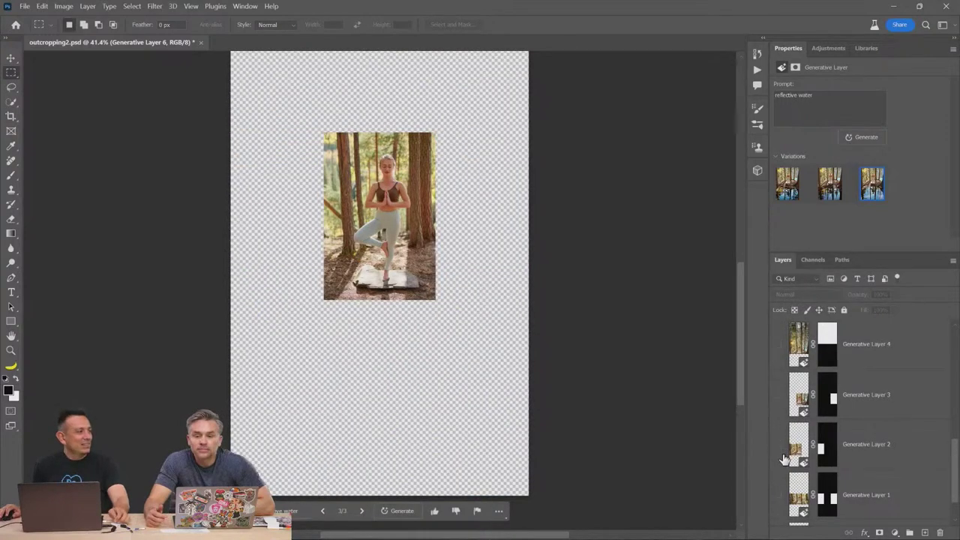
scroll(860, 478, "down", 1)
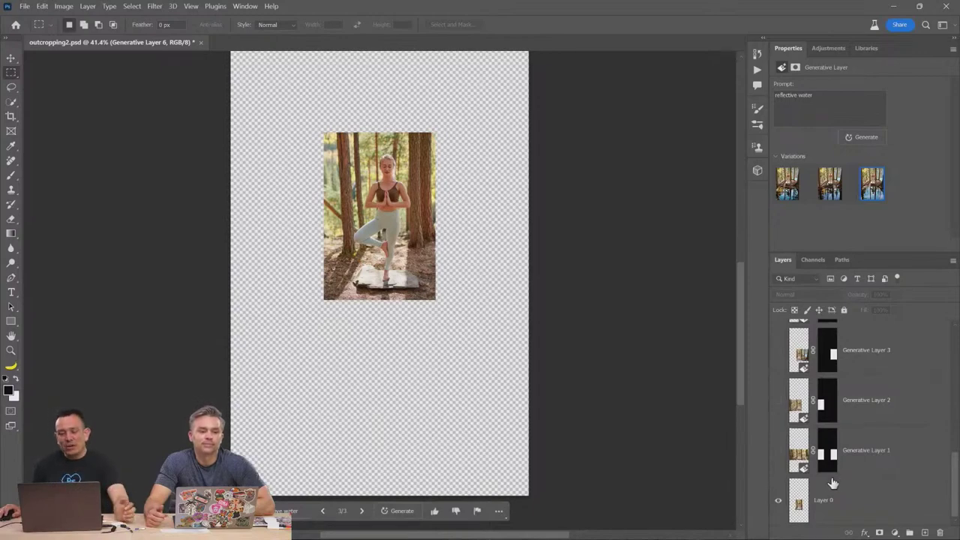
scroll(774, 368, "up", 2)
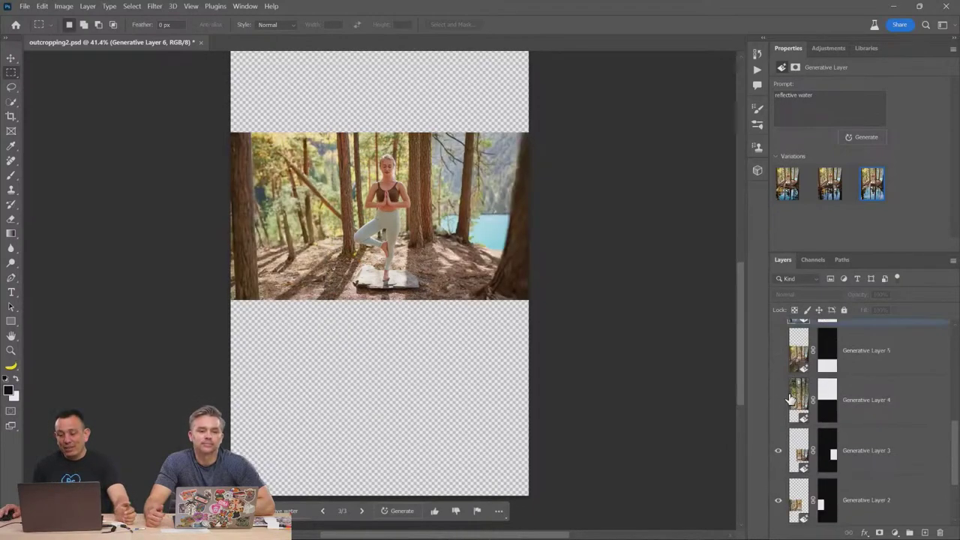
left_click(773, 400)
left_click(775, 362)
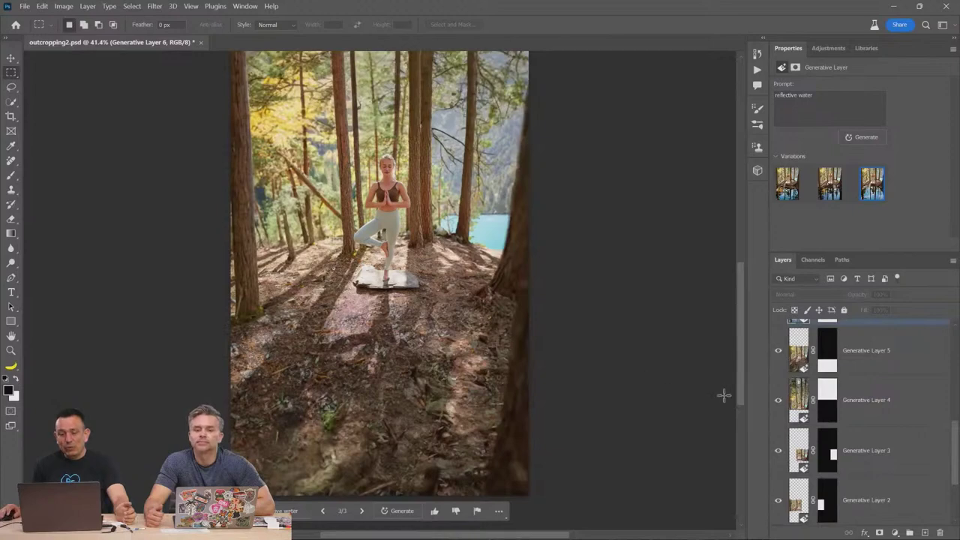
scroll(793, 420, "up", 2)
left_click(778, 400)
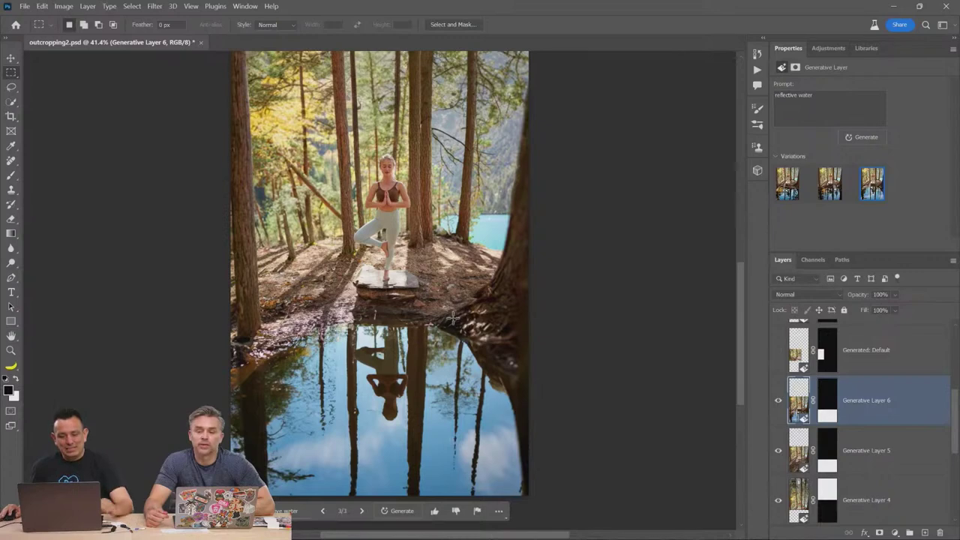
- Zoom out and crop the canvas wider, extending it to the left
left_click_drag(452, 309, 457, 368)
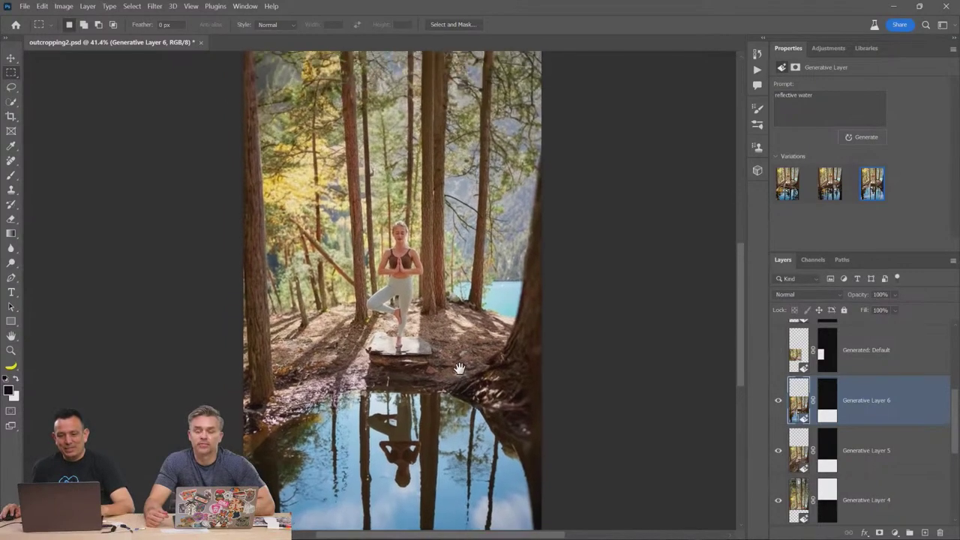
left_click_drag(455, 404, 454, 409)
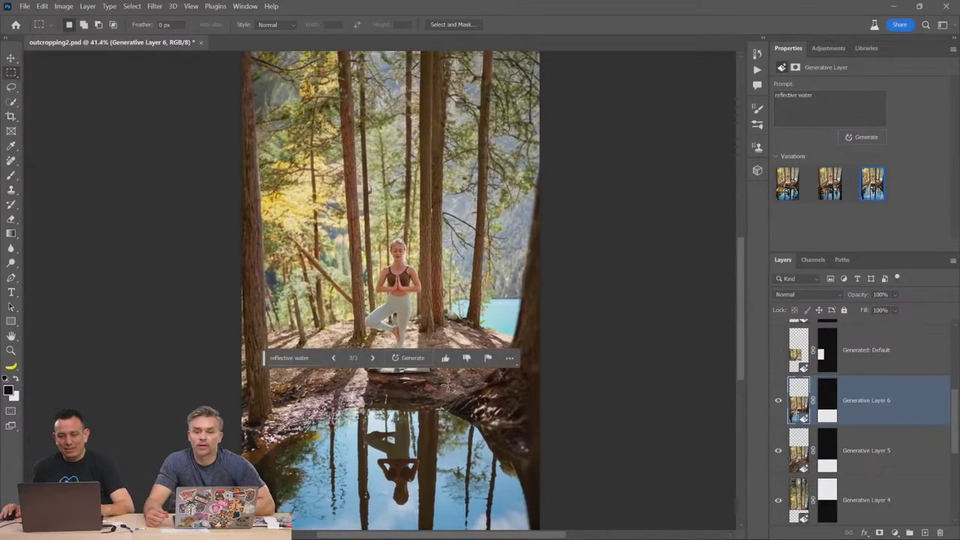
scroll(453, 410, "down", 5)
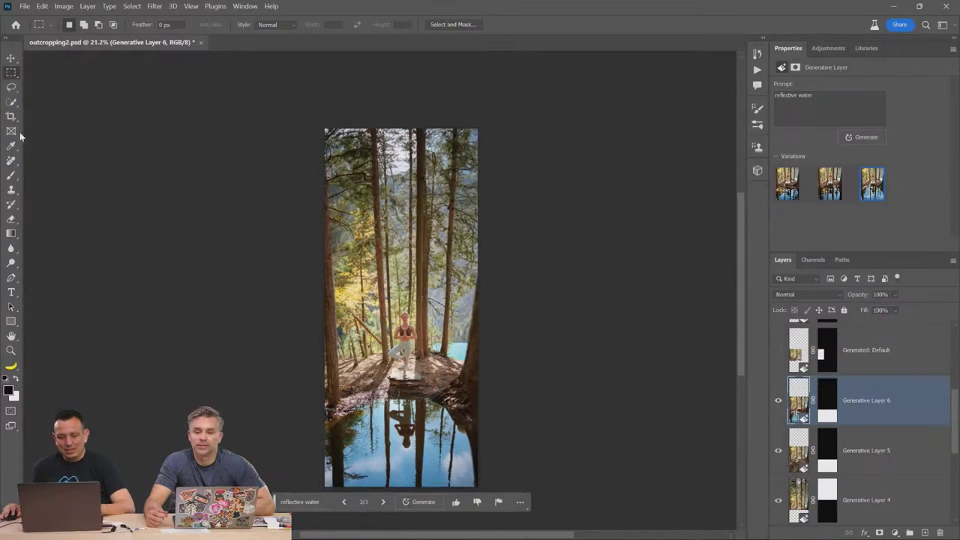
left_click(11, 116)
left_click_drag(325, 307, 251, 326)
key("Return")
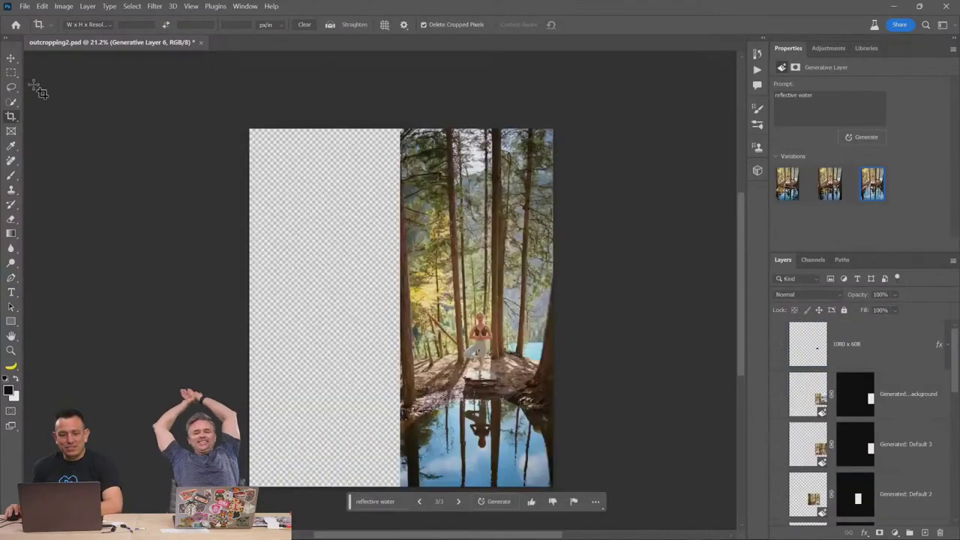
key("m")
left_click_drag(249, 129, 402, 494)
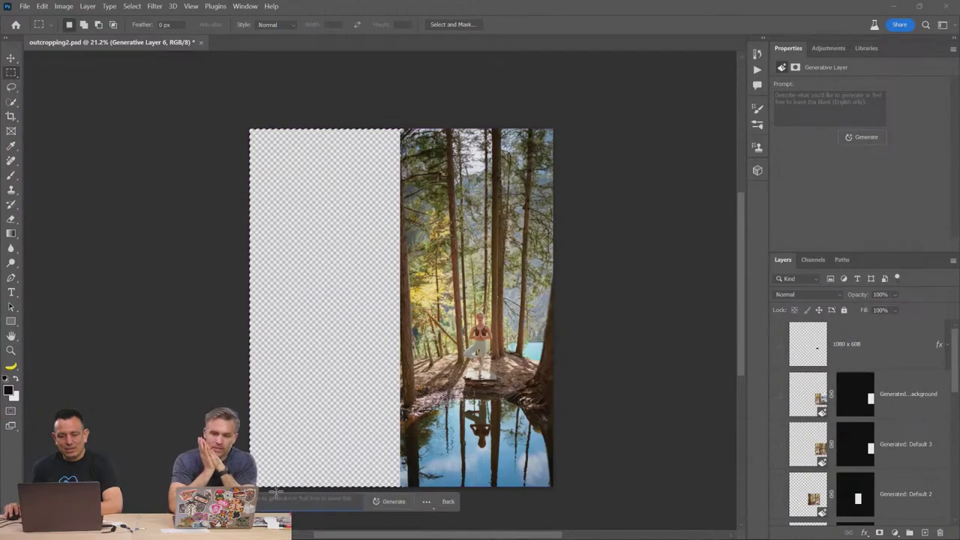
left_click(385, 502)
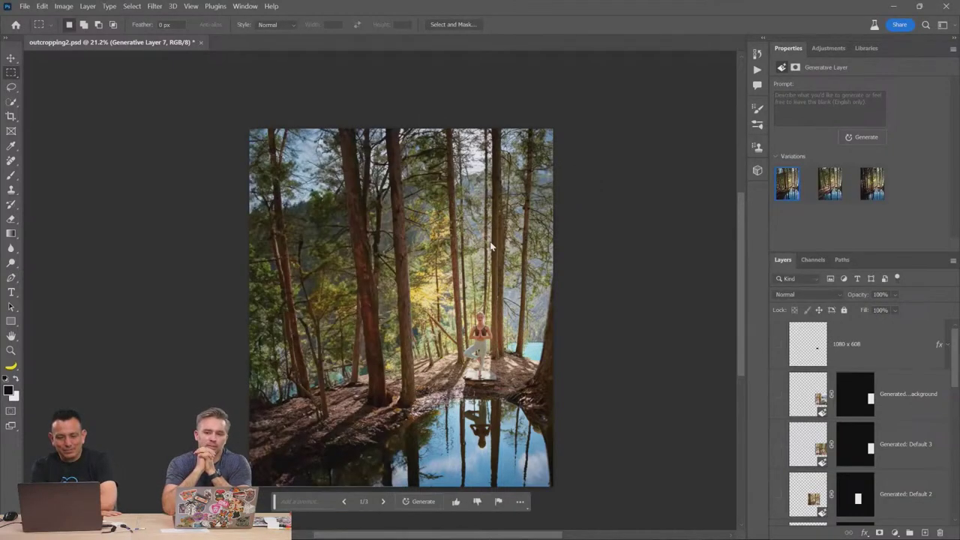
left_click(830, 185)
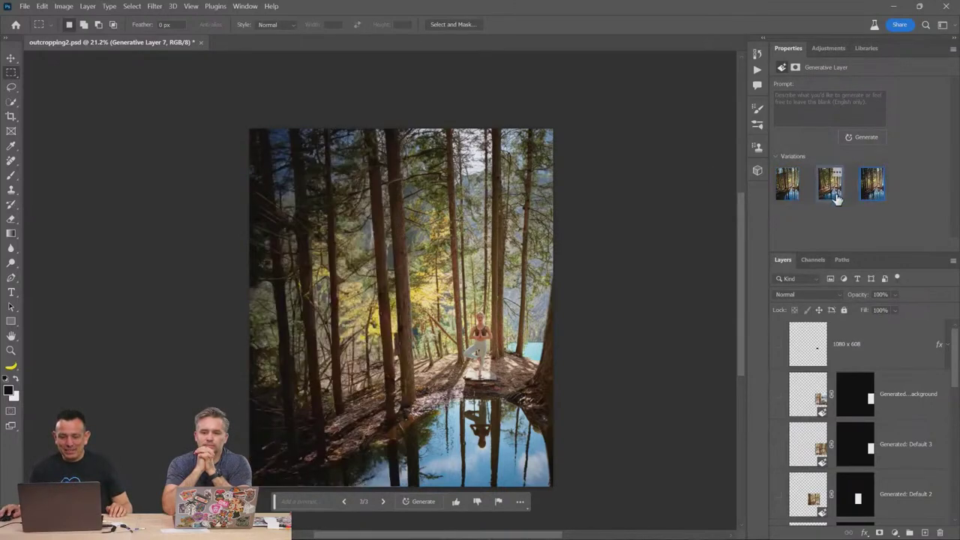
left_click(11, 351)
left_click(314, 354)
left_click_drag(314, 355, 384, 406)
scroll(379, 405, "down", 6)
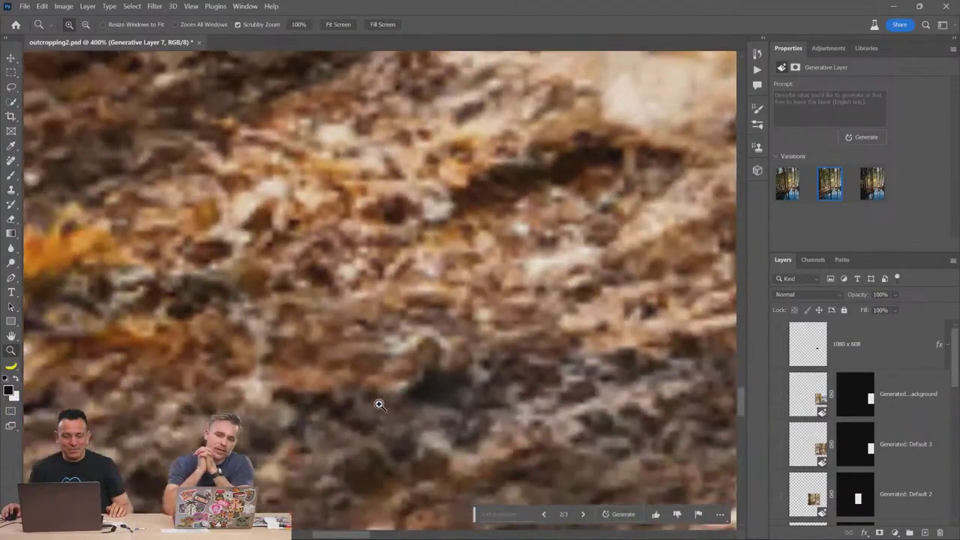
right_click(344, 325)
left_click(349, 327)
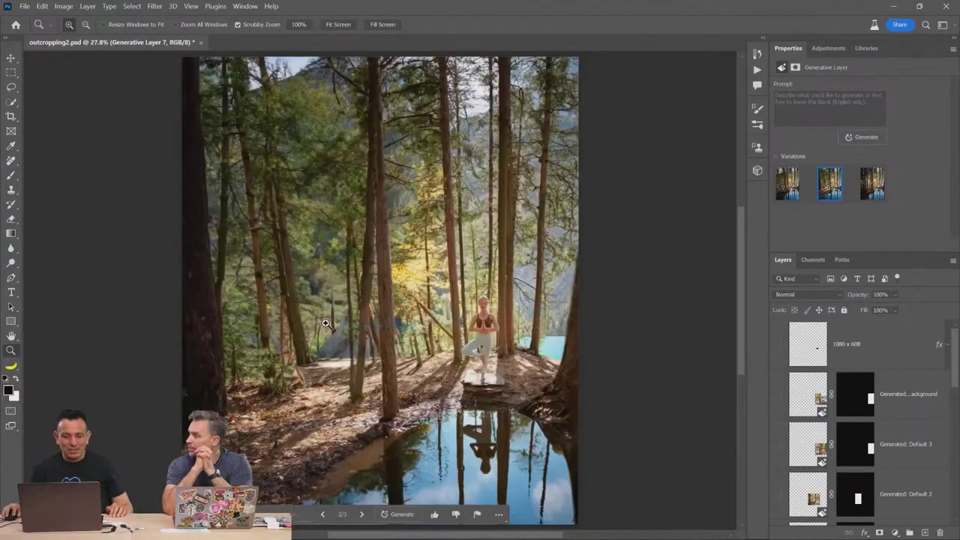
right_click(312, 358)
left_click(339, 420)
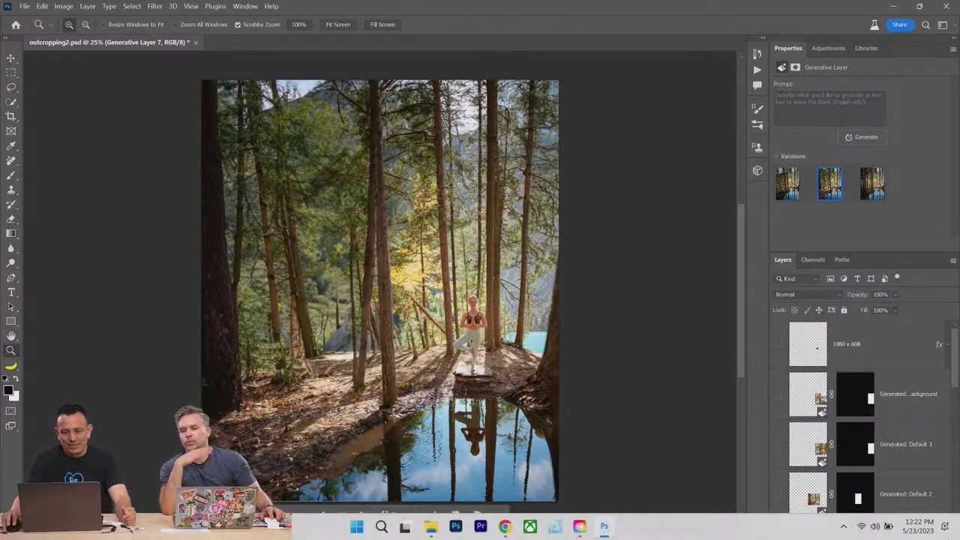
- Close the forest document without saving and open louvre-museum.psd
left_click(196, 42)
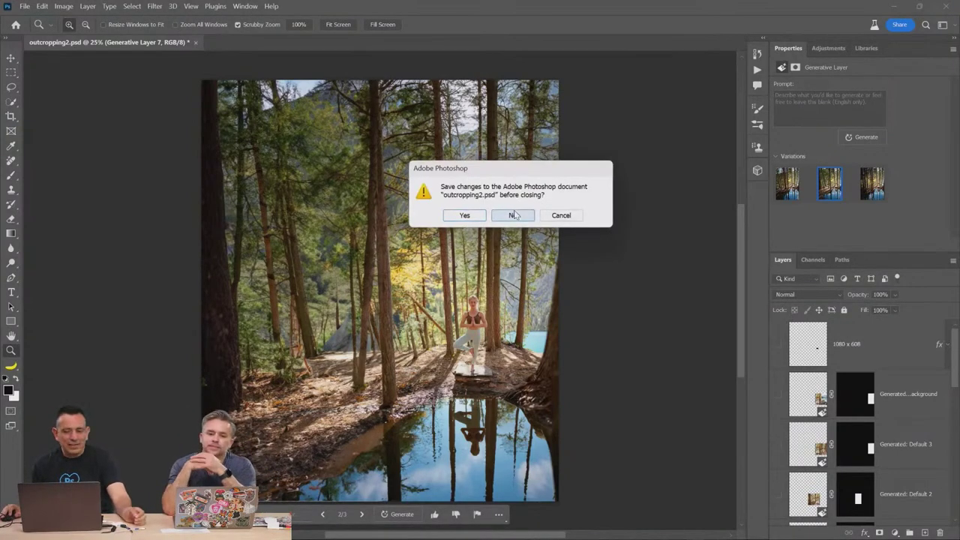
left_click(512, 215)
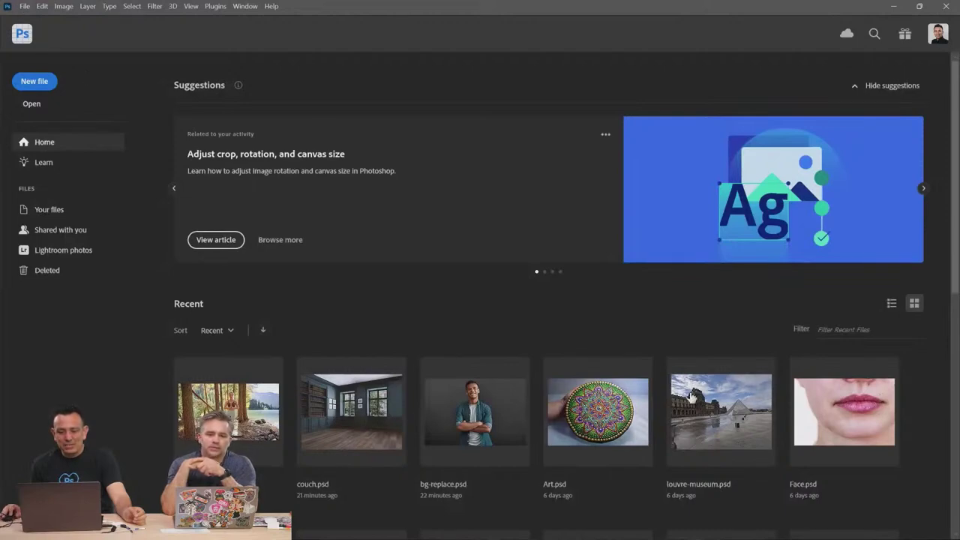
left_click(692, 398)
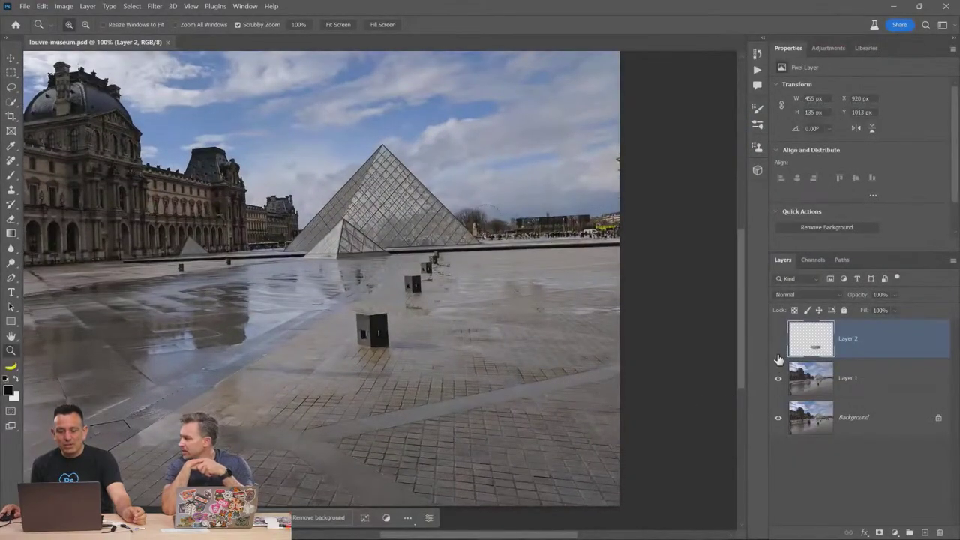
- Hide Layer 1 to reveal the tourists and fit the whole photo on screen
left_click(778, 378)
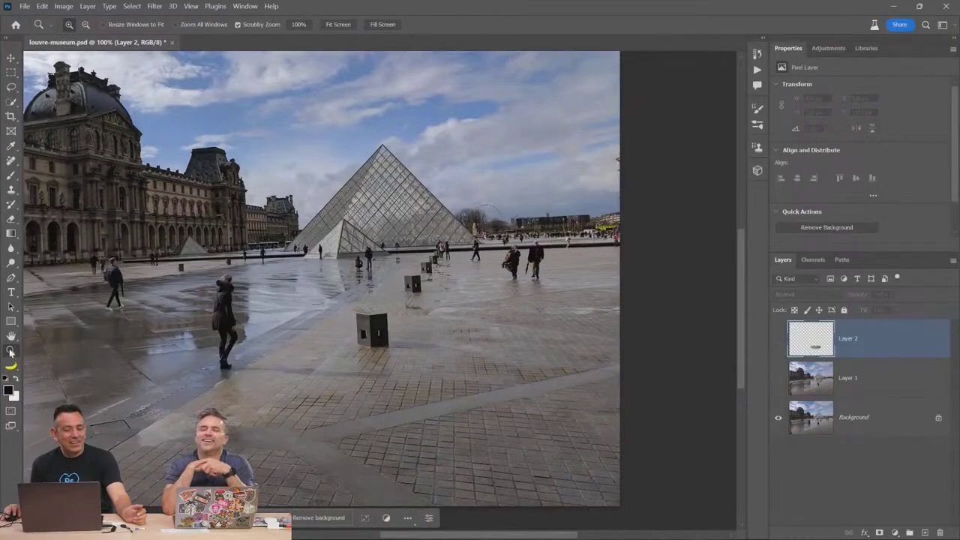
right_click(314, 343)
left_click(323, 349)
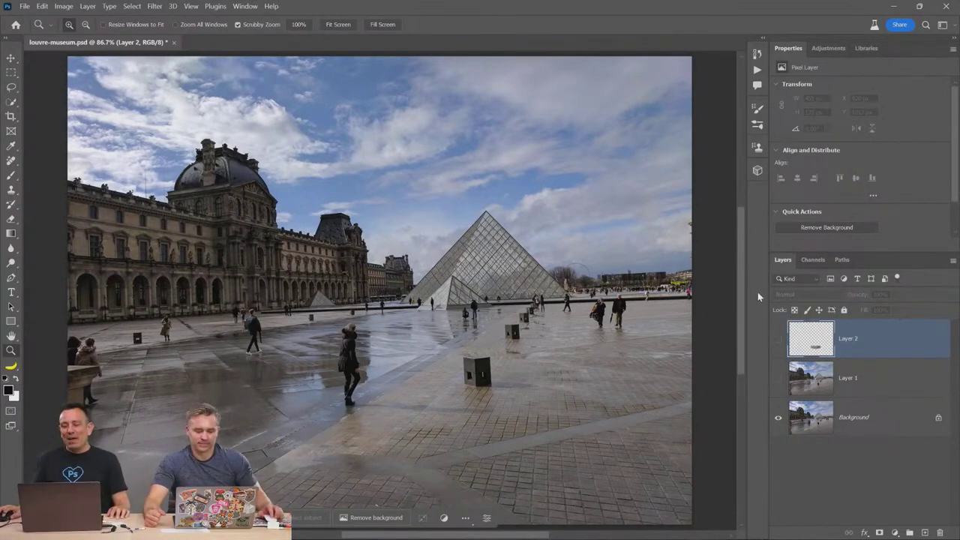
left_click(804, 260)
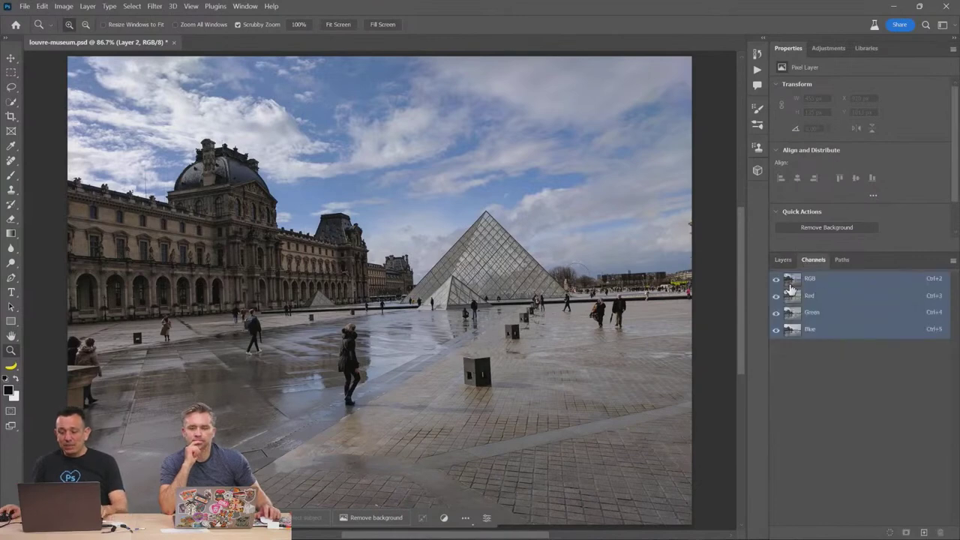
left_click(783, 260)
- Lasso-select the left-edge pair, the lone person, the walking man and the central woman with reflections
left_click(11, 87)
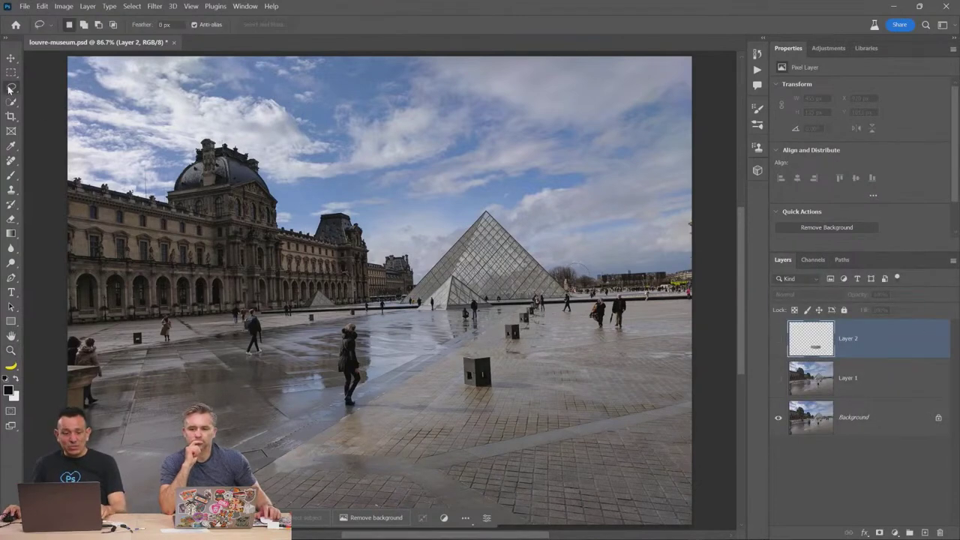
mouse_move(64, 336)
left_mouse_down()
mouse_move(91, 335)
mouse_move(103, 358)
left_mouse_up()
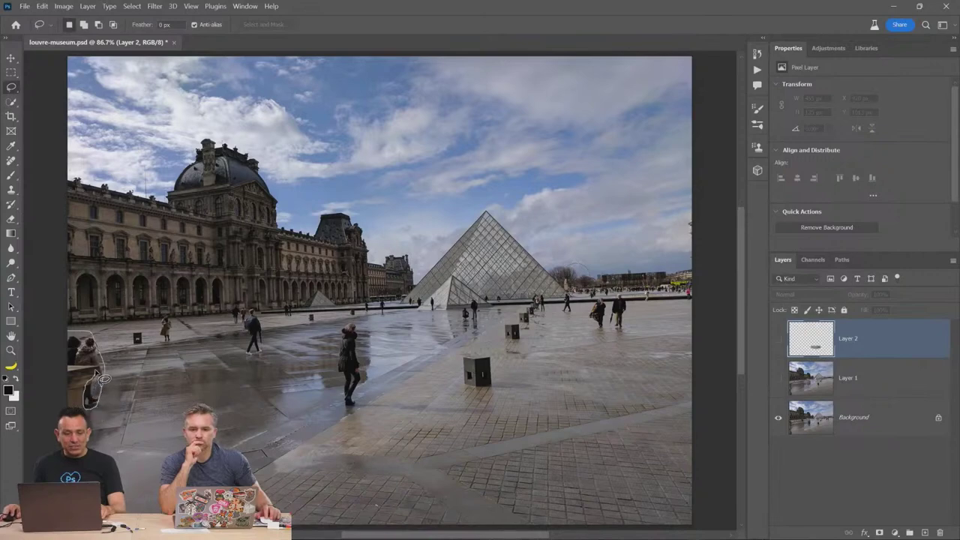
left_click_drag(63, 369, 67, 341)
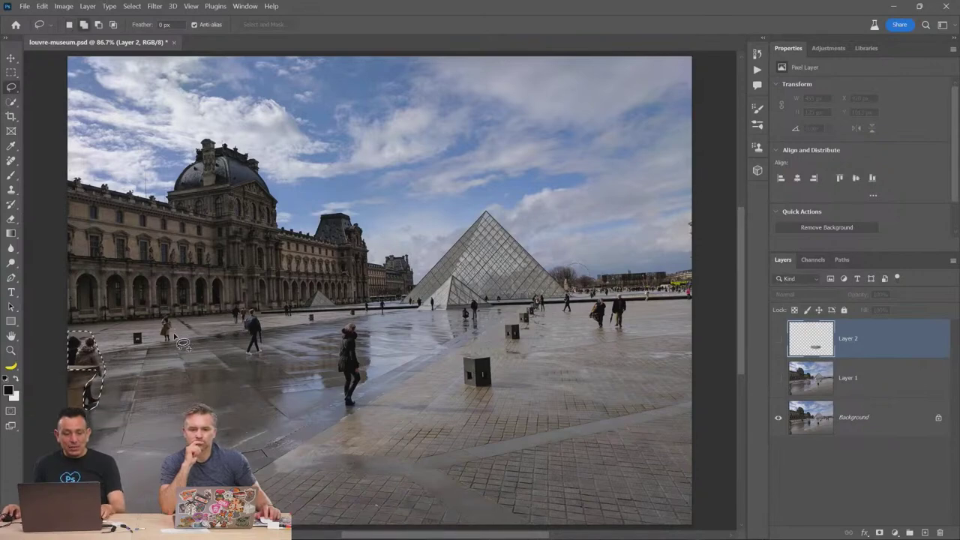
left_click_drag(157, 333, 159, 334)
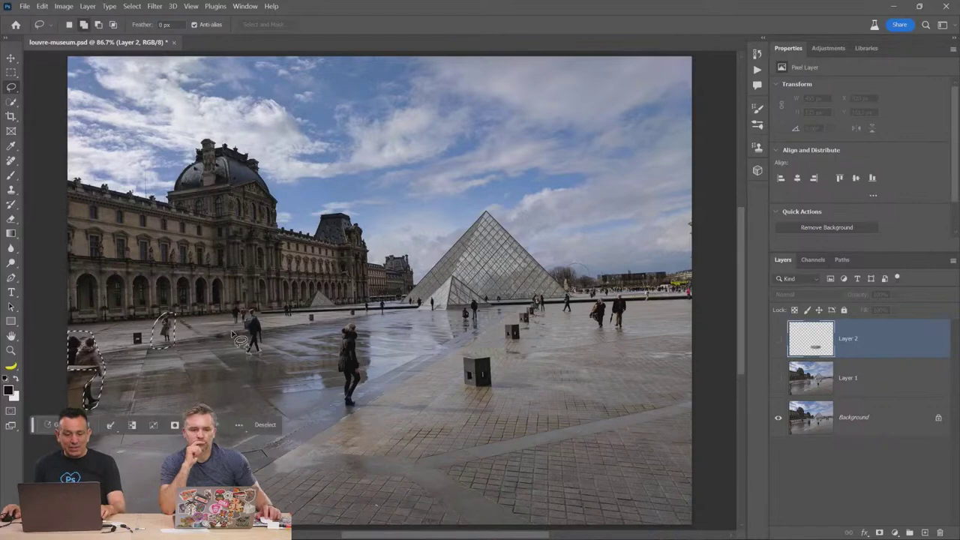
mouse_move(240, 341)
left_mouse_down()
mouse_move(234, 315)
mouse_move(237, 354)
mouse_move(259, 360)
mouse_move(271, 351)
left_mouse_up()
left_click_drag(264, 318, 262, 315)
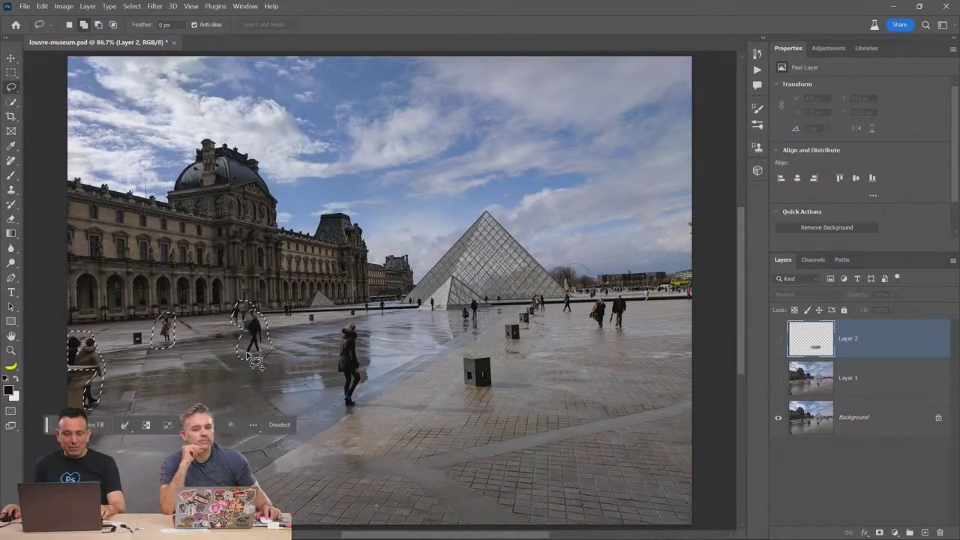
mouse_move(250, 353)
left_mouse_down()
mouse_move(247, 378)
mouse_move(259, 387)
mouse_move(298, 304)
mouse_move(284, 303)
mouse_move(287, 319)
mouse_move(347, 324)
left_mouse_up()
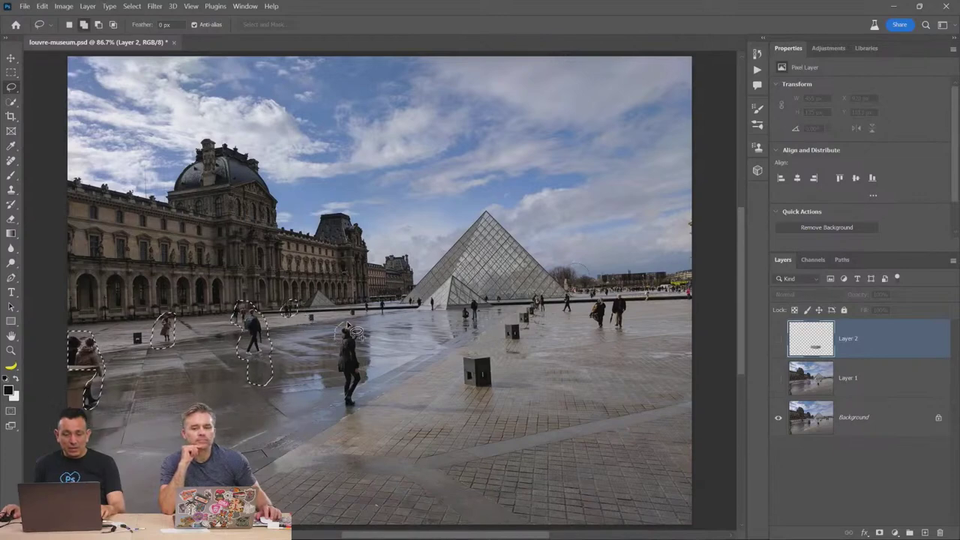
left_click_drag(366, 444, 345, 420)
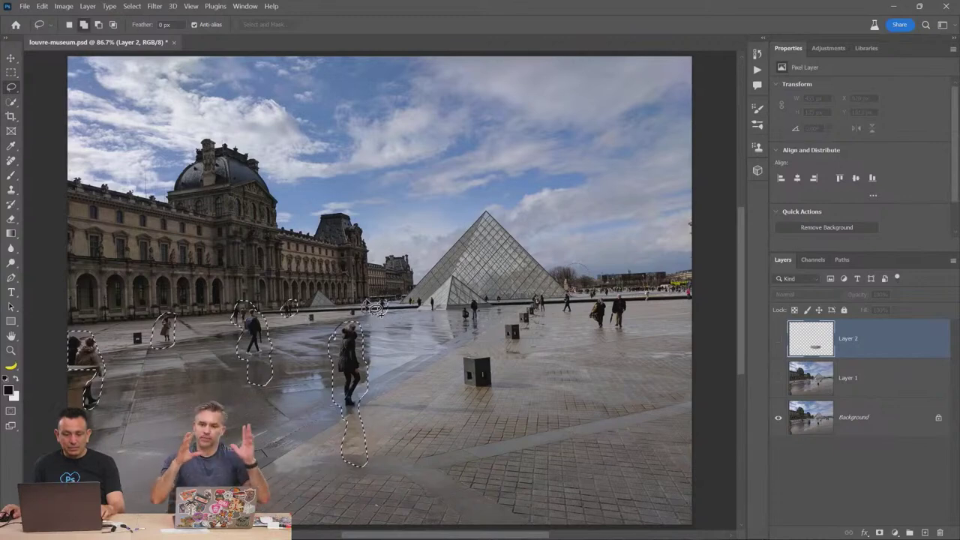
- Add the small distant figures near the pyramid and across the right plaza to the selection
left_click_drag(369, 314, 384, 312)
mouse_move(487, 310)
left_mouse_down()
mouse_move(473, 342)
mouse_move(462, 323)
mouse_move(480, 307)
left_mouse_up()
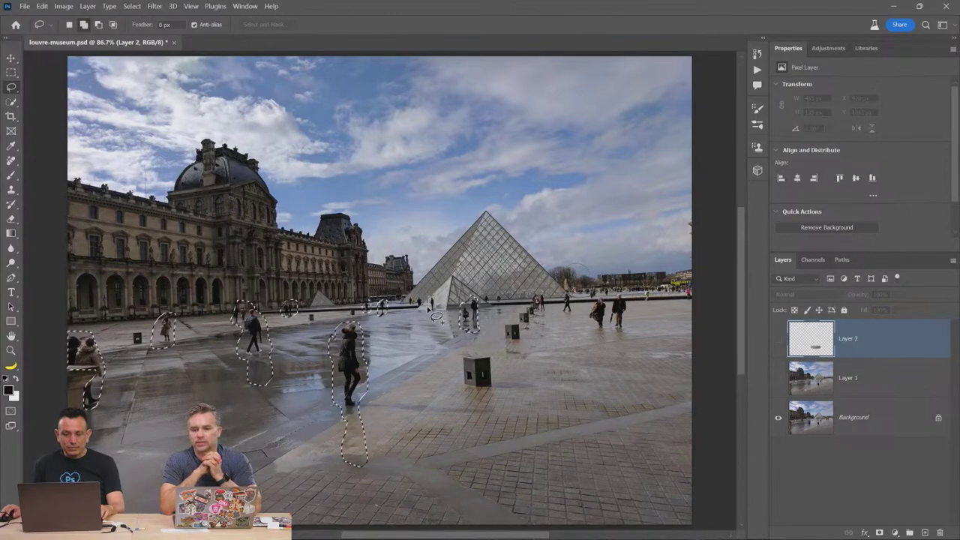
mouse_move(445, 310)
left_mouse_down()
mouse_move(424, 299)
mouse_move(386, 314)
left_mouse_up()
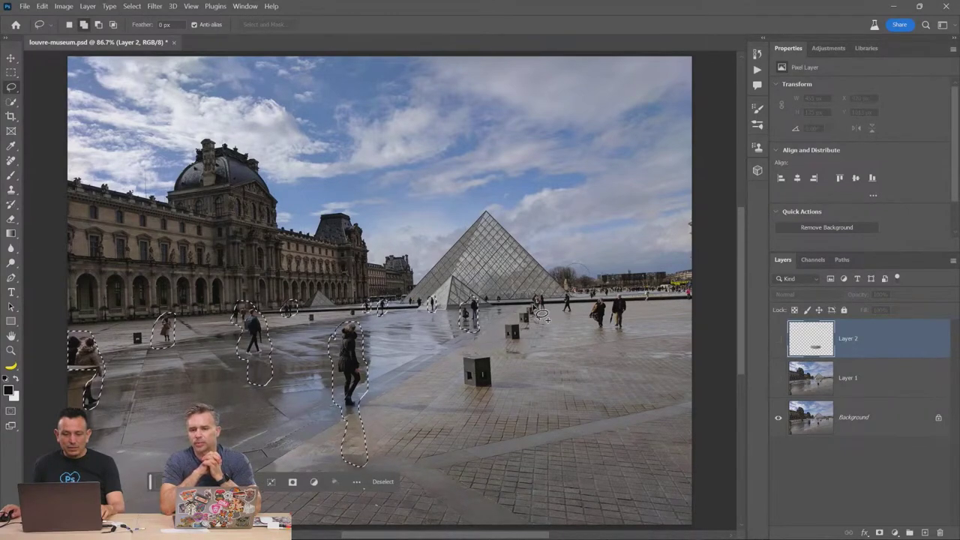
mouse_move(555, 304)
left_mouse_down()
mouse_move(530, 301)
mouse_move(566, 316)
left_mouse_up()
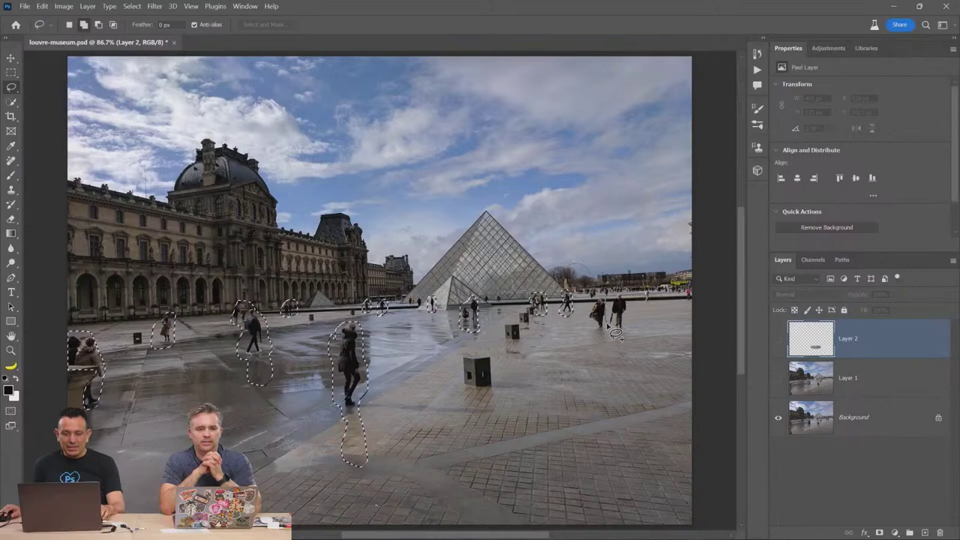
mouse_move(595, 330)
left_mouse_down()
mouse_move(589, 302)
mouse_move(610, 303)
mouse_move(596, 334)
left_mouse_up()
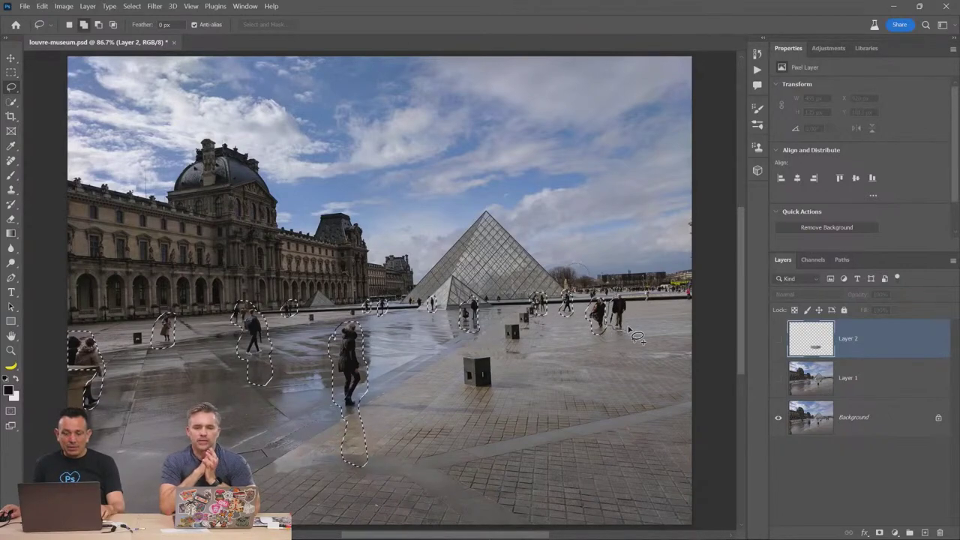
left_click_drag(634, 306, 627, 330)
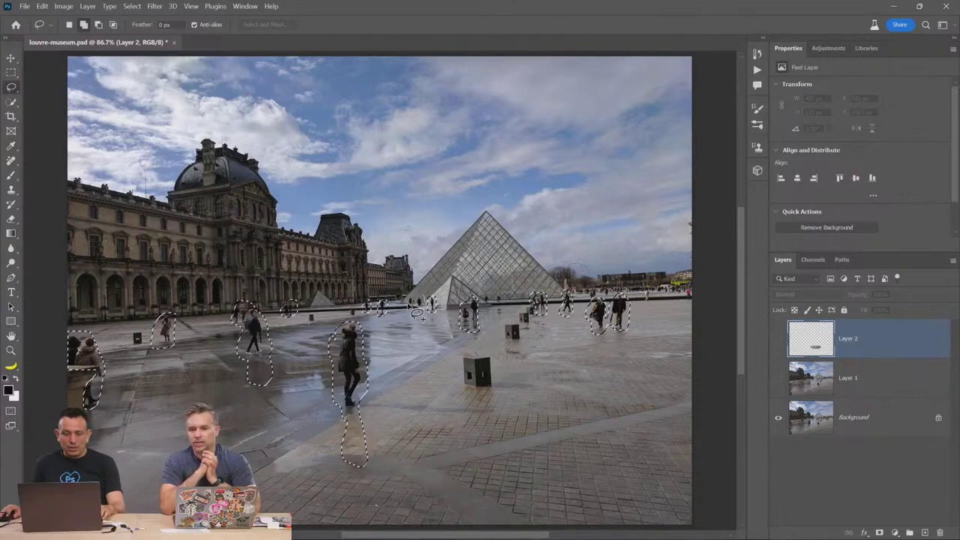
left_click_drag(426, 302, 433, 309)
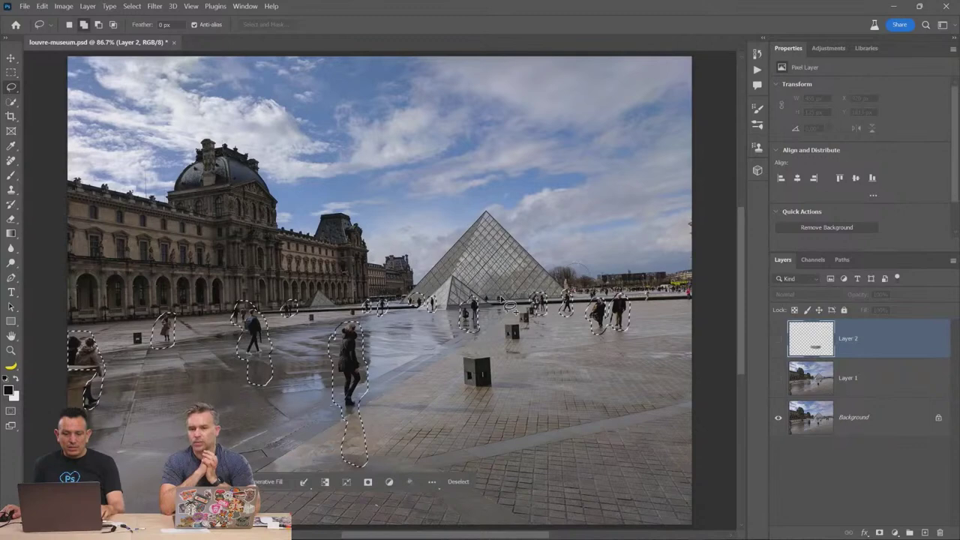
left_click_drag(509, 301, 517, 315)
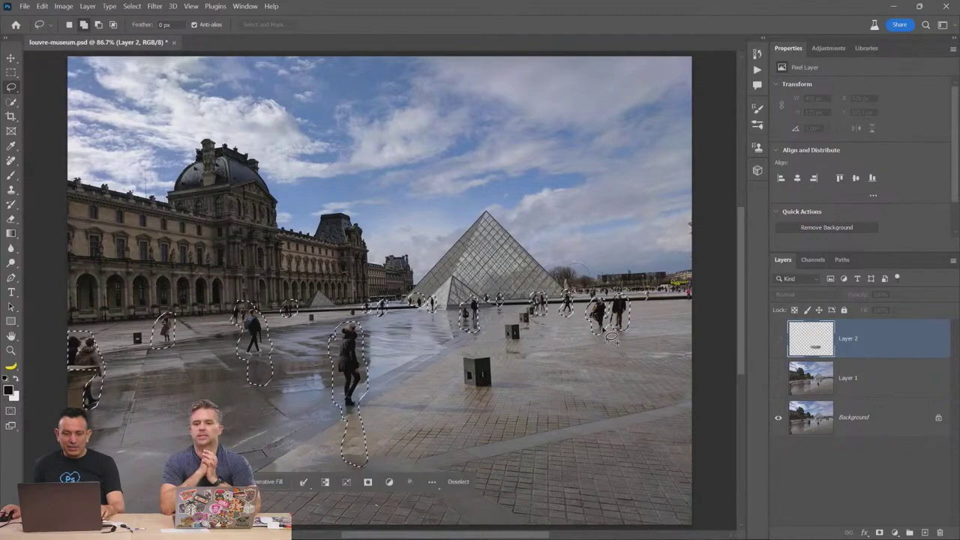
- Run Generative Fill with a blank prompt on the tourists, then compare the result with the original
left_click(274, 482)
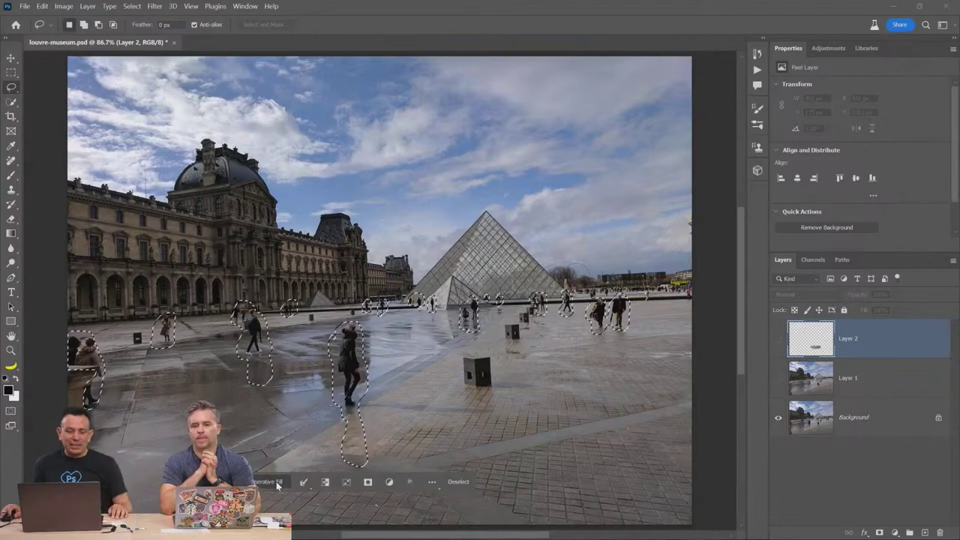
left_click(424, 485)
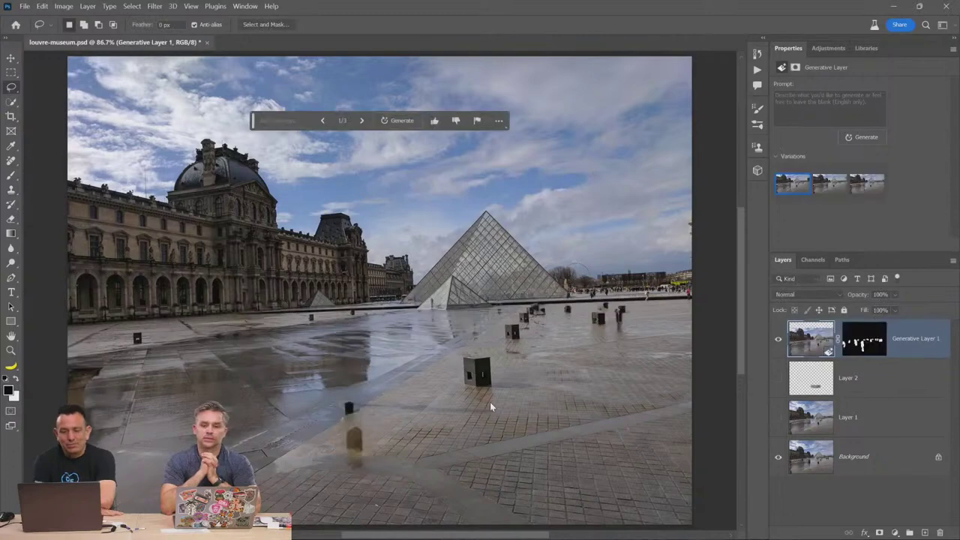
left_click(779, 340)
left_click(779, 340)
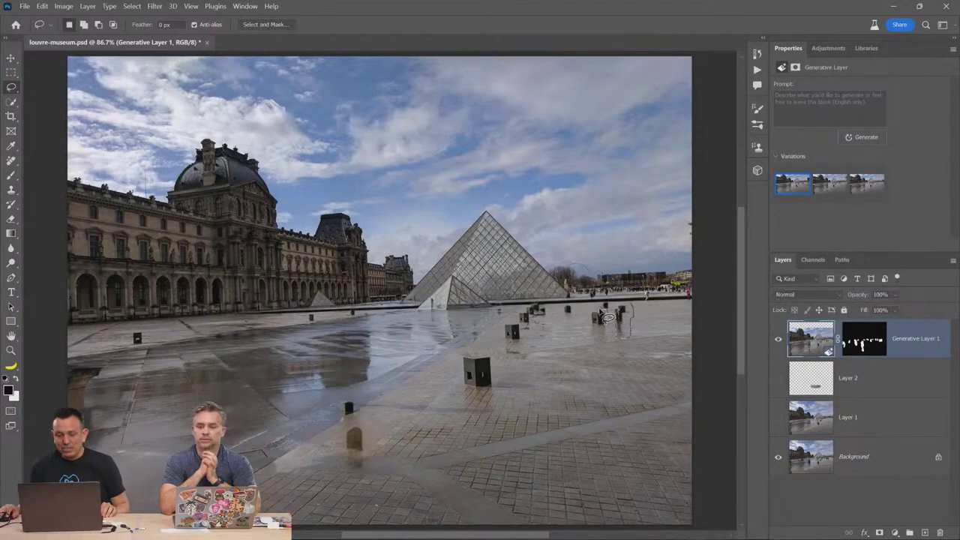
- Outline the leftover person near the bollards, fill that spot, and compare the result
left_click_drag(604, 315, 604, 299)
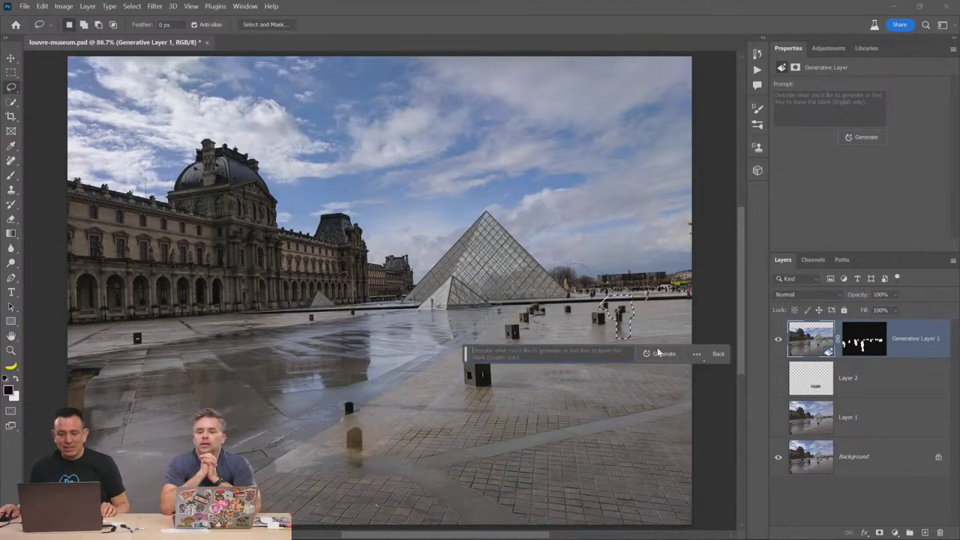
left_click(663, 354)
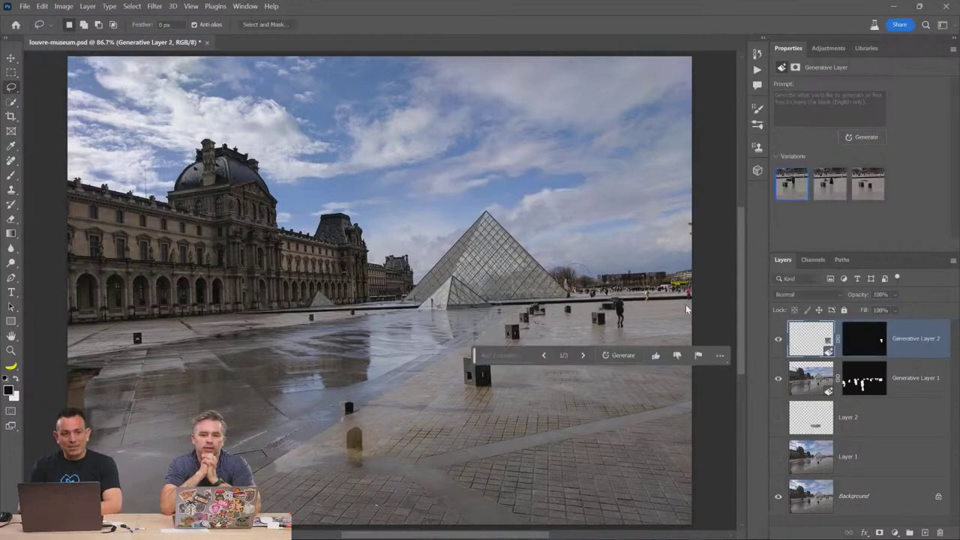
left_click(778, 347)
left_click(778, 347)
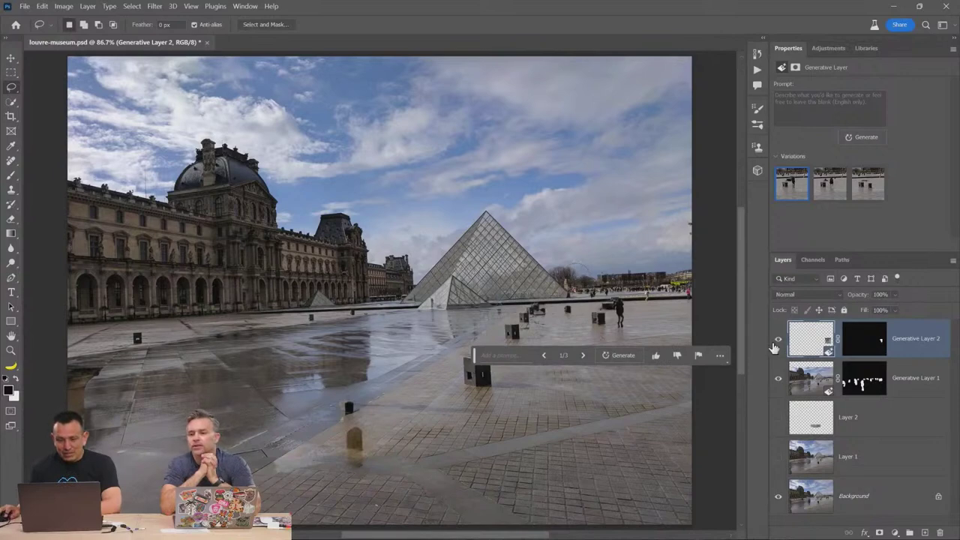
- Keep the bollard variation, compare the plaza with and without people, then close the document
left_click(860, 196)
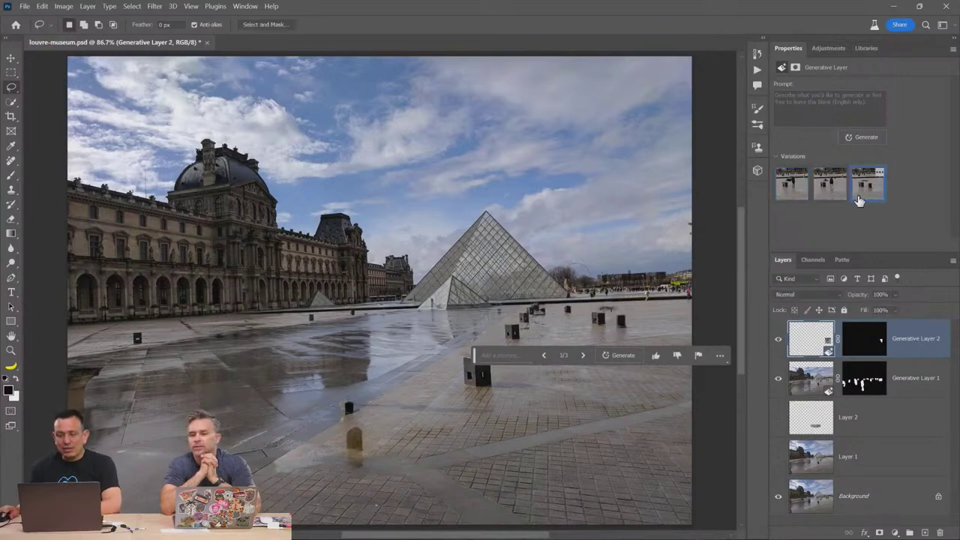
left_click(820, 381)
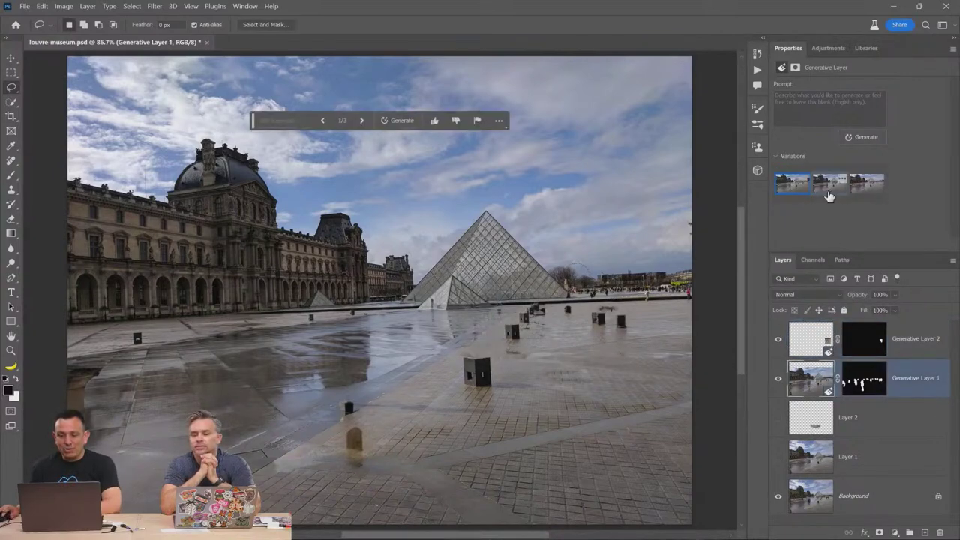
left_click(867, 197)
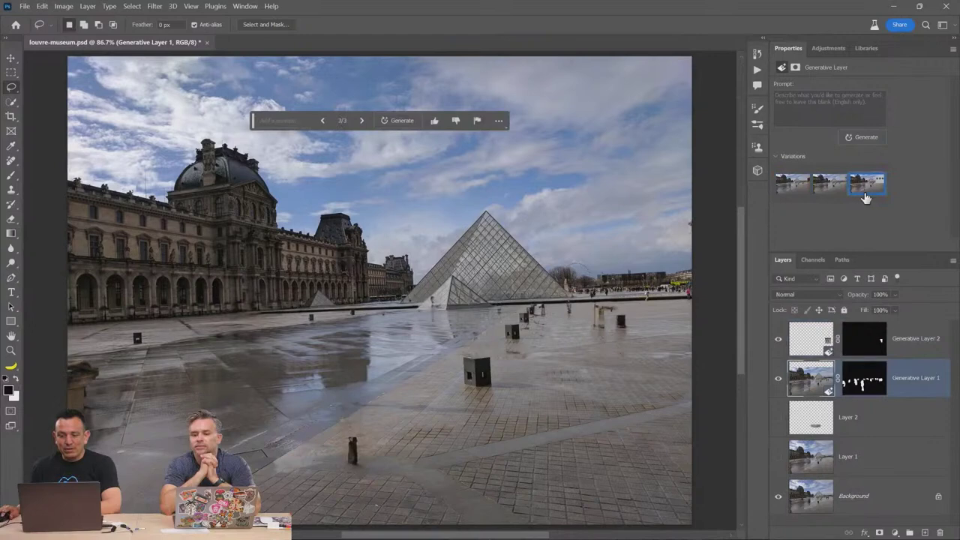
left_click(778, 339)
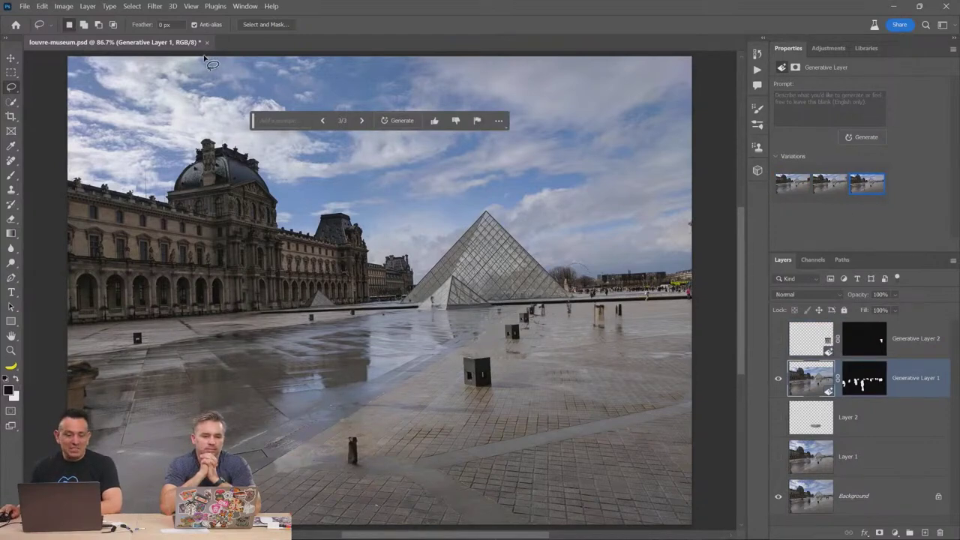
left_click(778, 378)
left_click(778, 456)
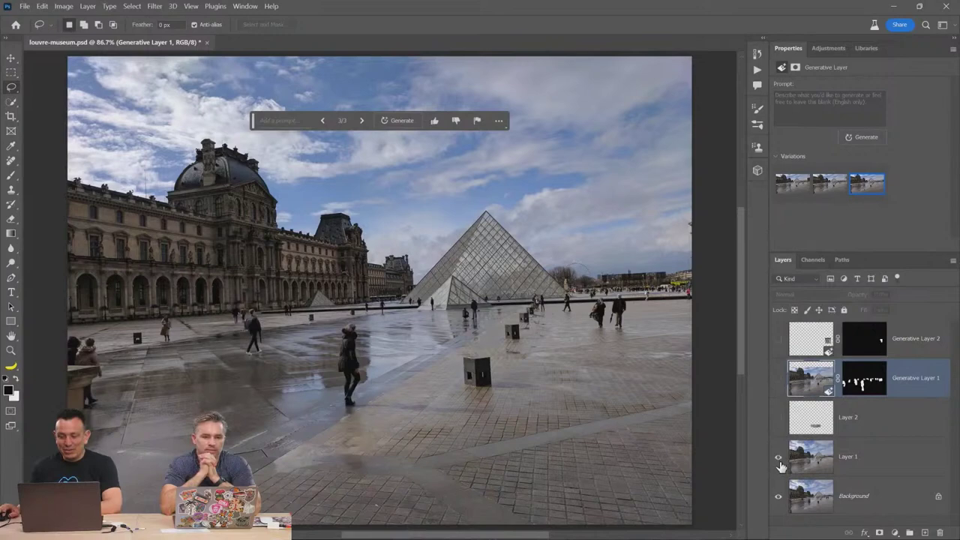
left_click(778, 457)
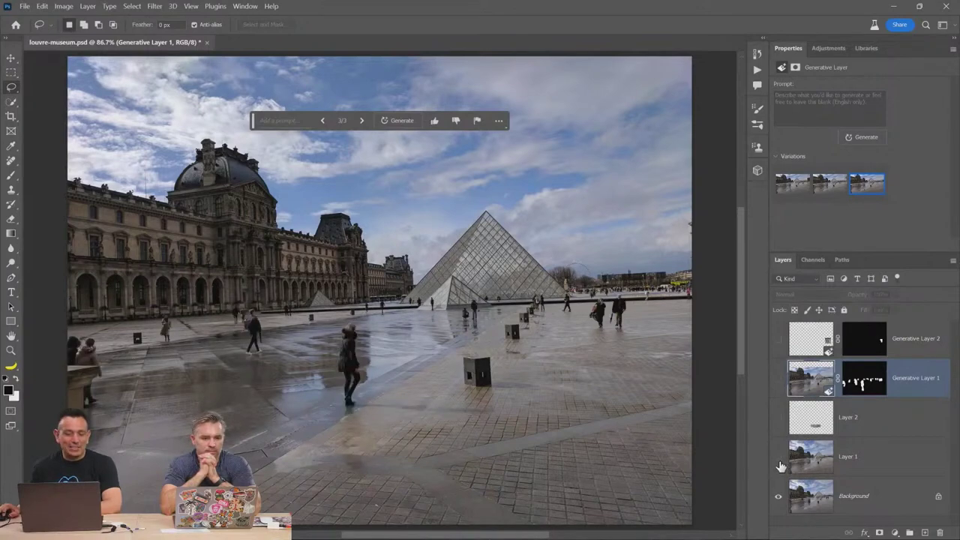
left_click(778, 458)
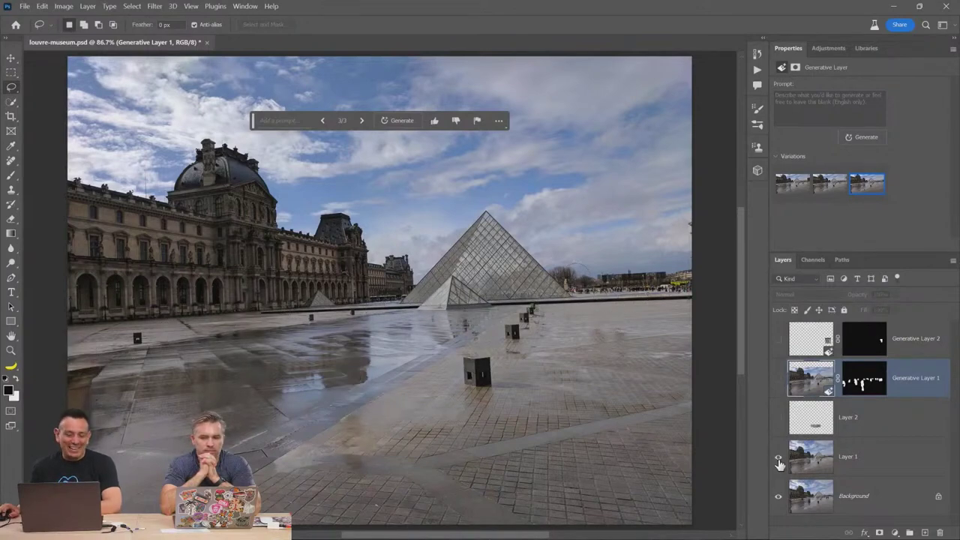
left_click(206, 43)
- Discard the Louvre changes, open remove-car.psd, hide Generative Layer 1 and select the Original layer
left_click(518, 219)
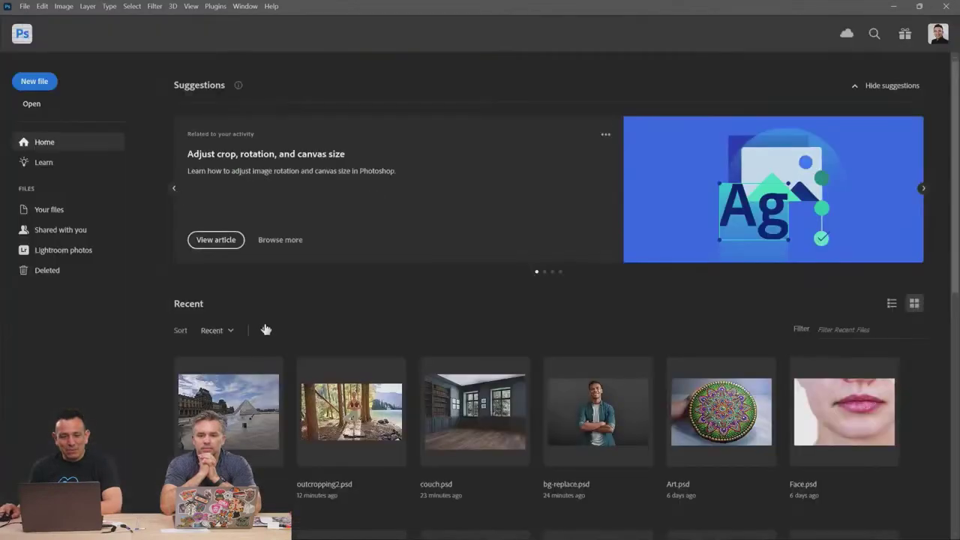
left_click(32, 104)
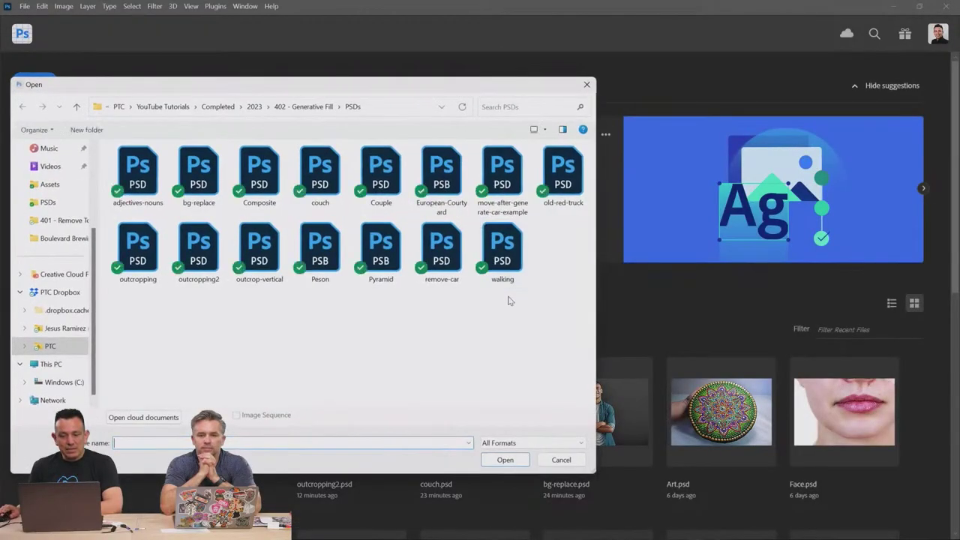
double_click(502, 252)
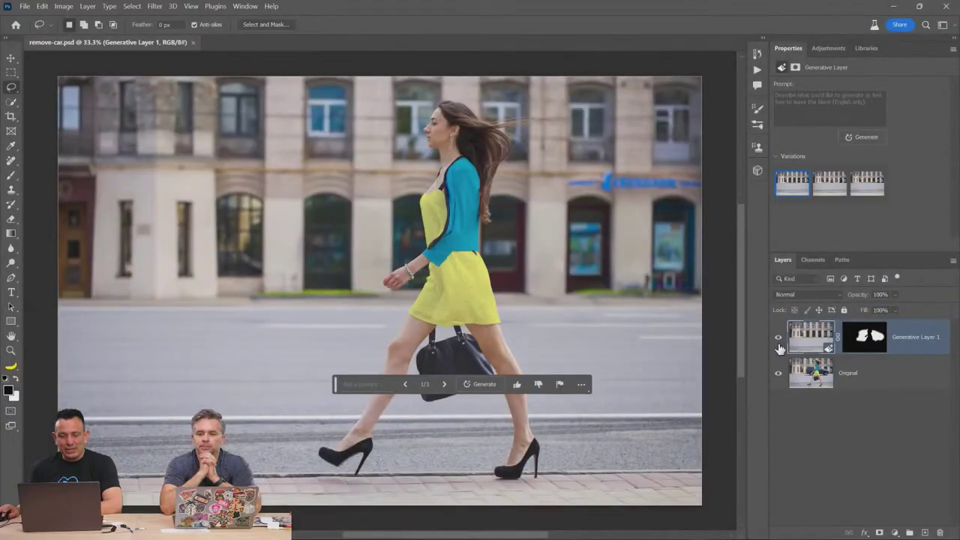
left_click(779, 336)
left_click(816, 384)
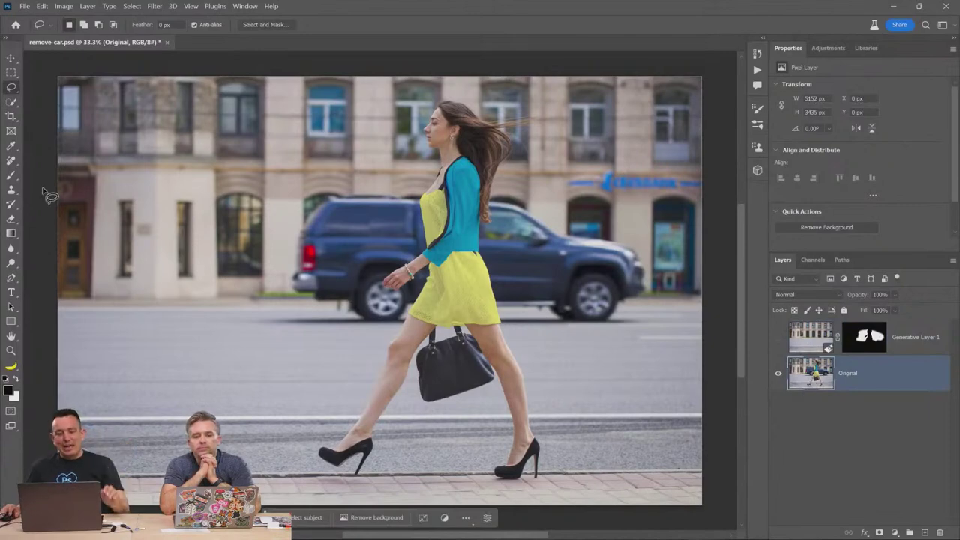
- Try cloning wall texture over the car's rear with Clone Stamp, then undo both strokes
left_click(13, 191)
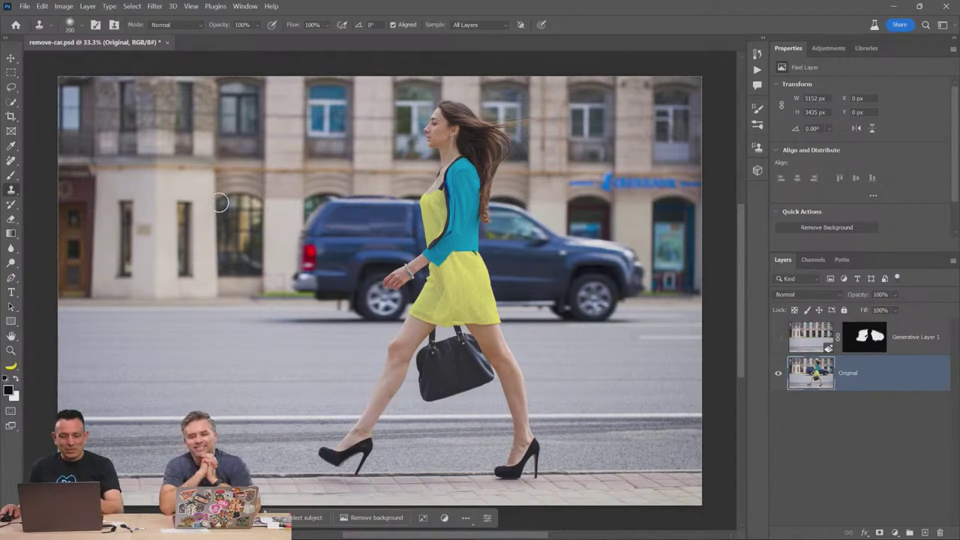
left_click(215, 201, "alt")
mouse_move(302, 204)
left_mouse_down()
mouse_move(305, 231)
mouse_move(349, 219)
mouse_move(333, 202)
mouse_move(369, 214)
left_mouse_up()
left_click(564, 211, "alt")
mouse_move(527, 204)
left_mouse_down()
mouse_move(508, 218)
mouse_move(537, 237)
left_mouse_up()
key("ctrl+z")
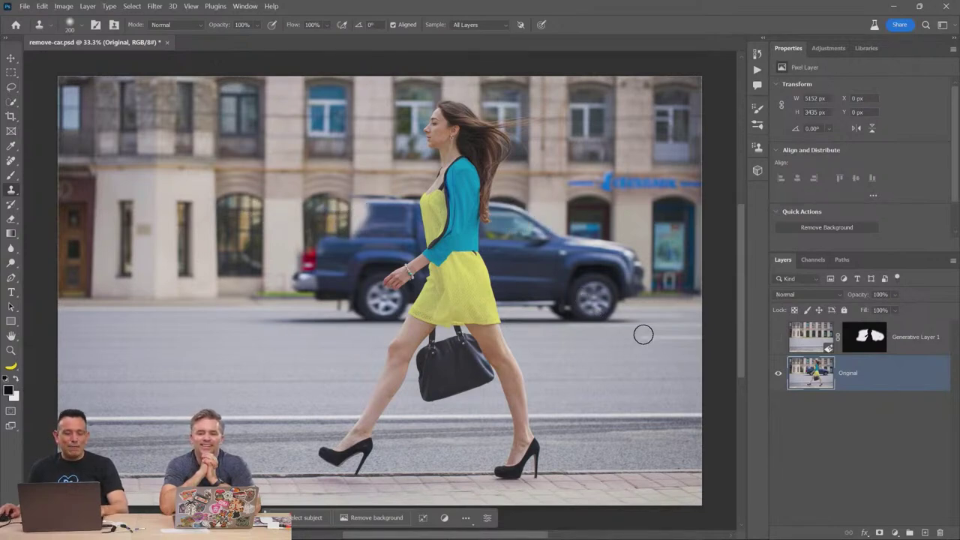
key("ctrl+z")
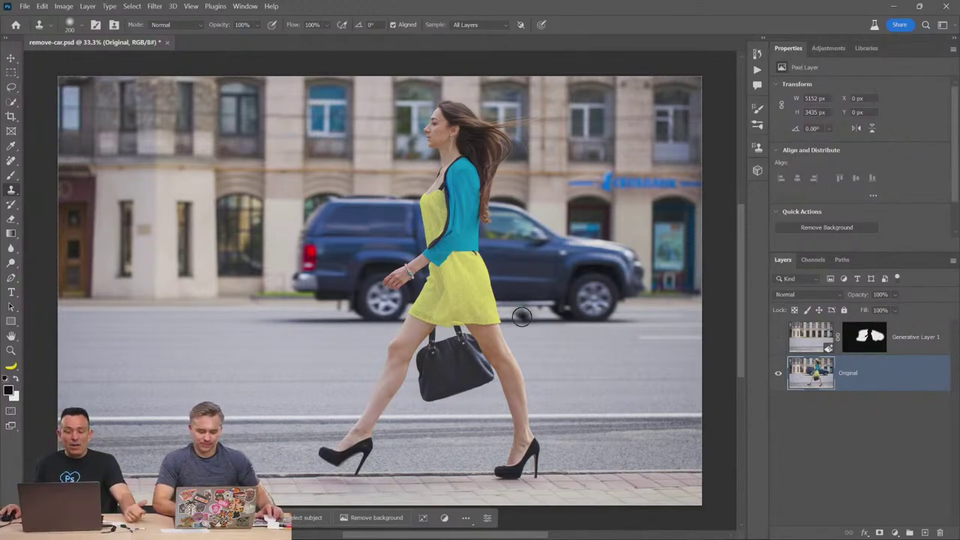
- Switch to the freehand Lasso and clear a small stray selection
left_click(9, 91)
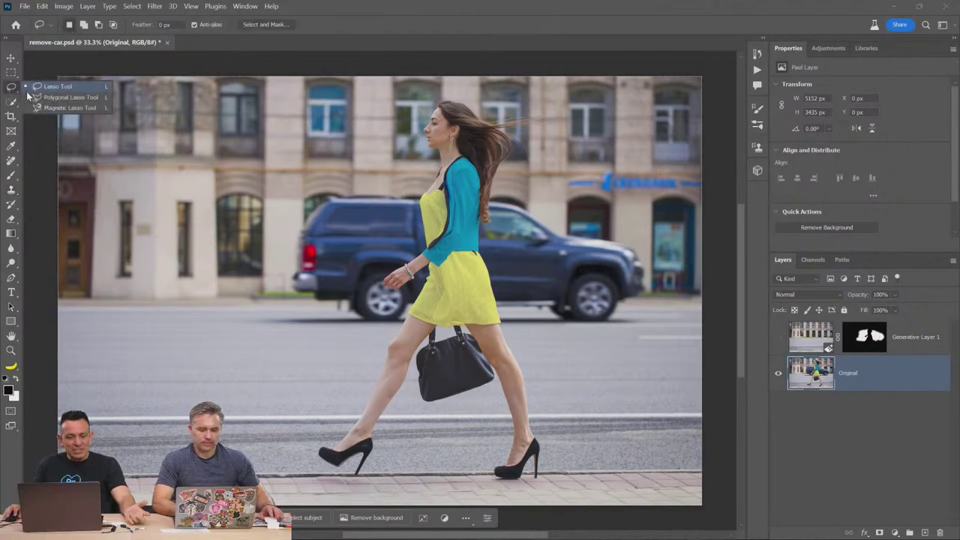
left_click(52, 88)
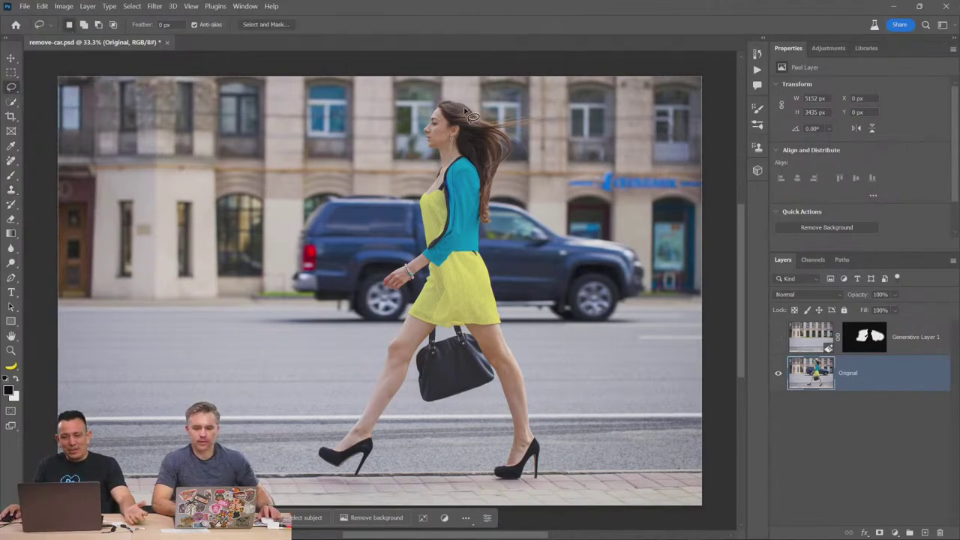
left_click_drag(474, 105, 461, 104)
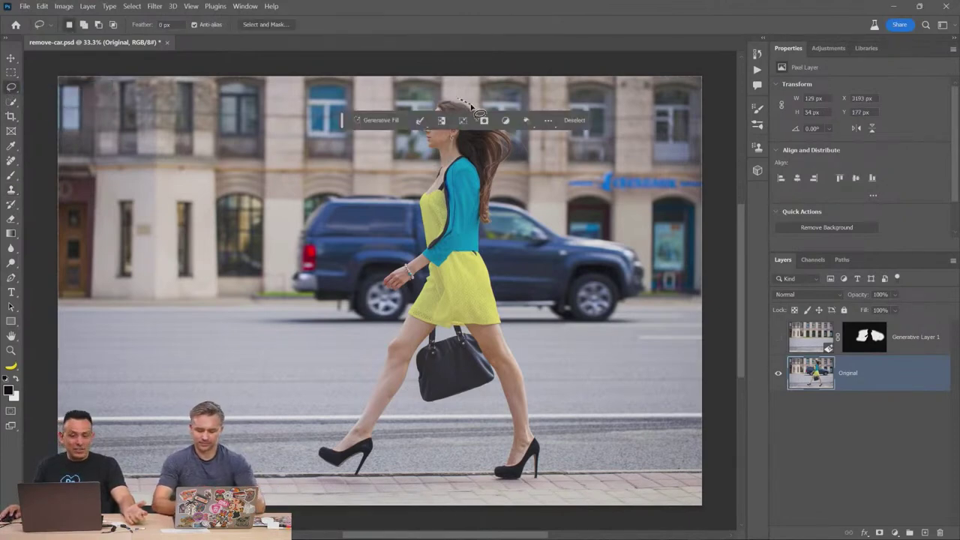
left_click(472, 107)
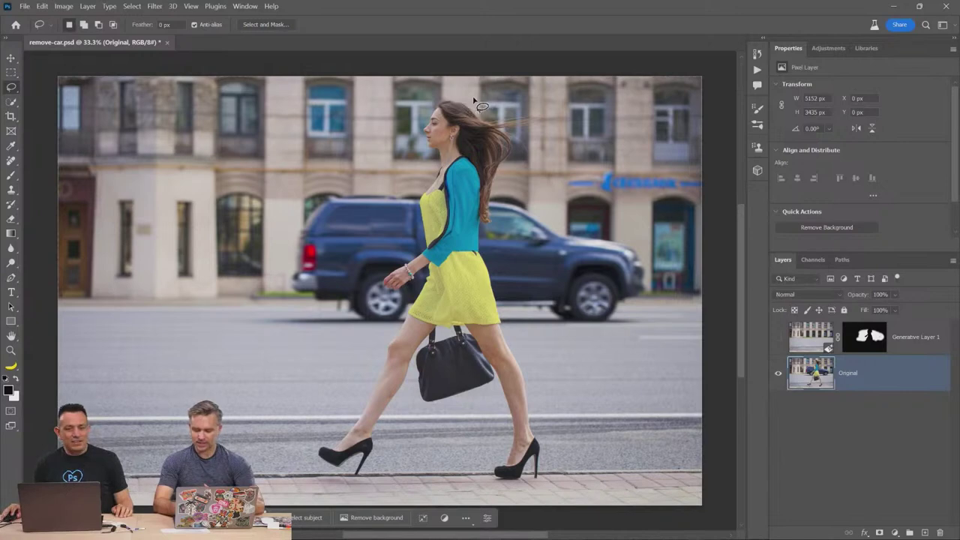
- Trace a loose outline around the woman's head, legs, the road and the car's roof
mouse_move(486, 116)
left_mouse_down()
mouse_move(430, 92)
mouse_move(425, 119)
left_mouse_up()
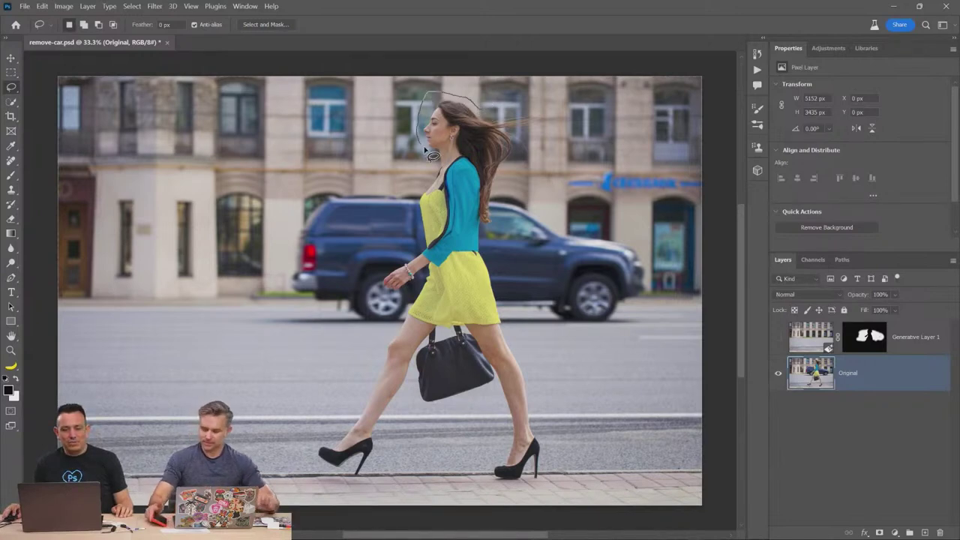
left_click_drag(426, 195, 367, 194)
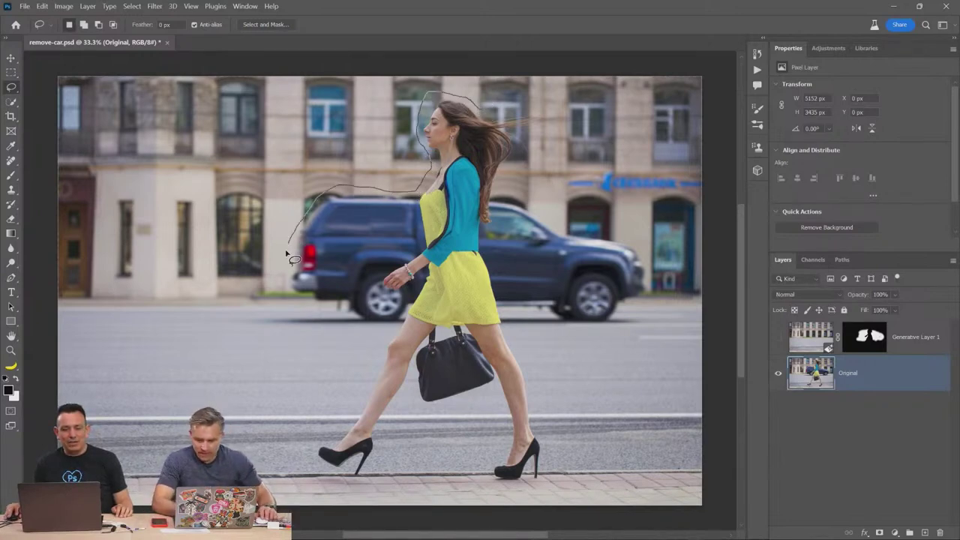
mouse_move(312, 313)
left_mouse_down()
mouse_move(230, 315)
mouse_move(223, 326)
mouse_move(337, 343)
mouse_move(376, 336)
left_mouse_up()
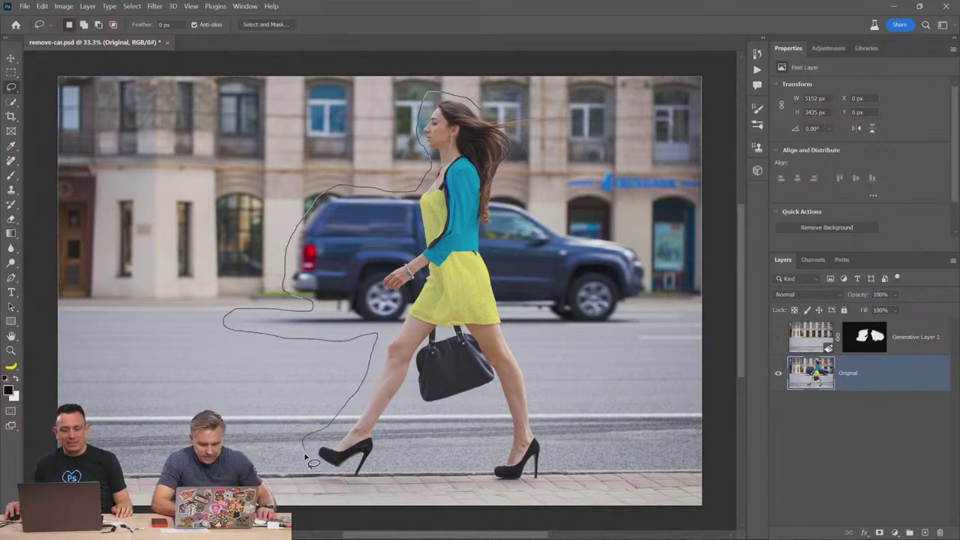
mouse_move(384, 484)
left_mouse_down()
mouse_move(399, 437)
mouse_move(400, 414)
left_mouse_up()
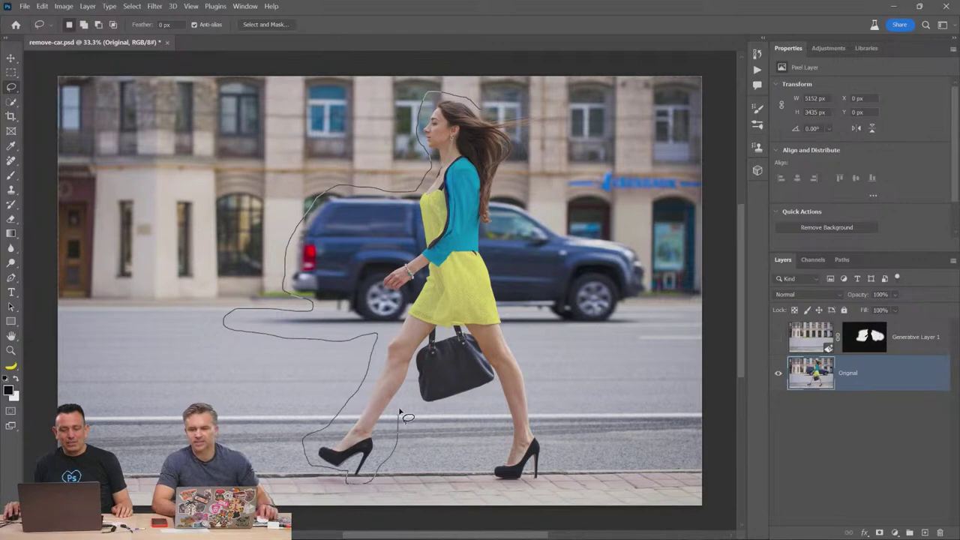
left_click_drag(501, 413, 494, 456)
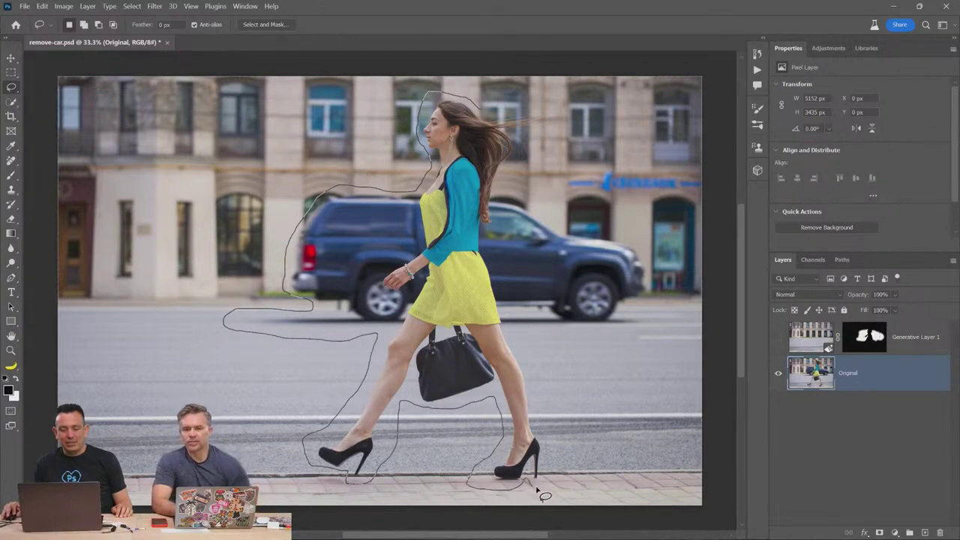
mouse_move(530, 343)
left_mouse_down()
mouse_move(559, 333)
mouse_move(605, 339)
left_mouse_up()
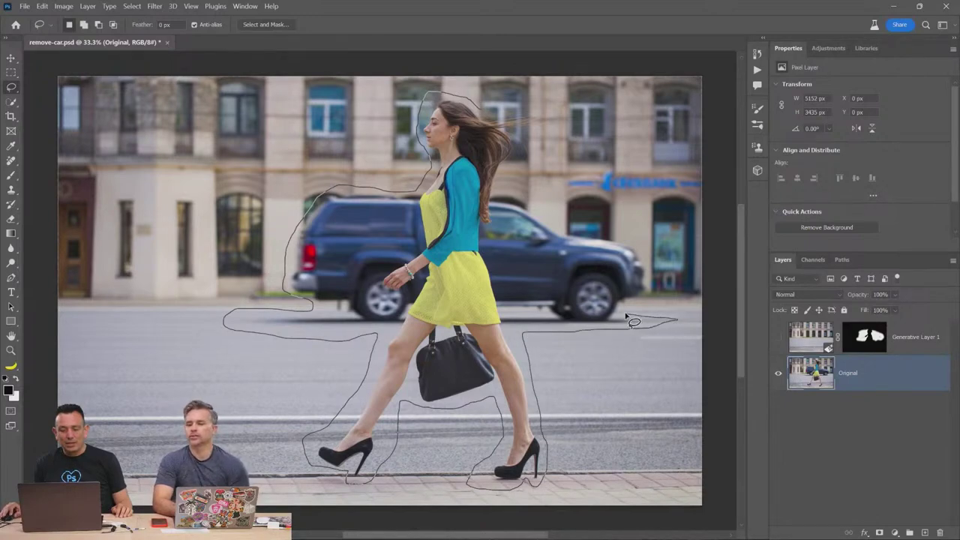
mouse_move(653, 282)
left_mouse_down()
mouse_move(627, 243)
mouse_move(512, 199)
mouse_move(507, 181)
mouse_move(529, 171)
left_mouse_up()
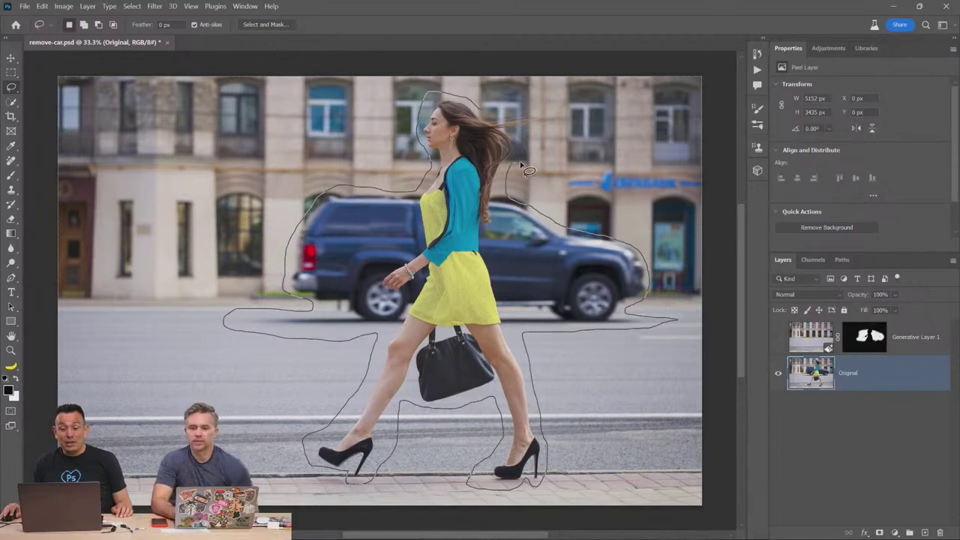
mouse_move(555, 128)
left_mouse_down()
mouse_move(522, 107)
mouse_move(487, 109)
left_mouse_up()
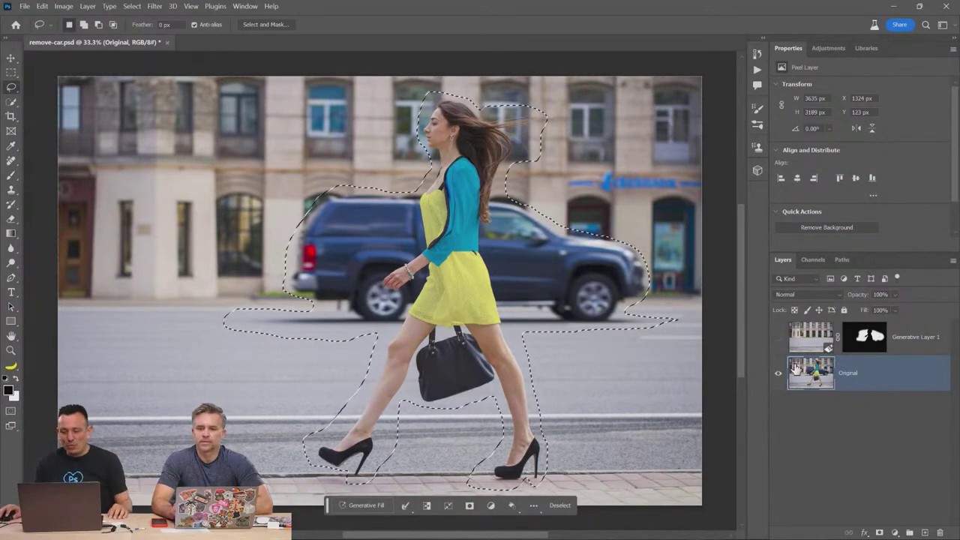
- Generate an empty-prompt fill, compare Generative Layer 2 on and off, and select its mask
left_click(369, 504)
left_click(517, 505)
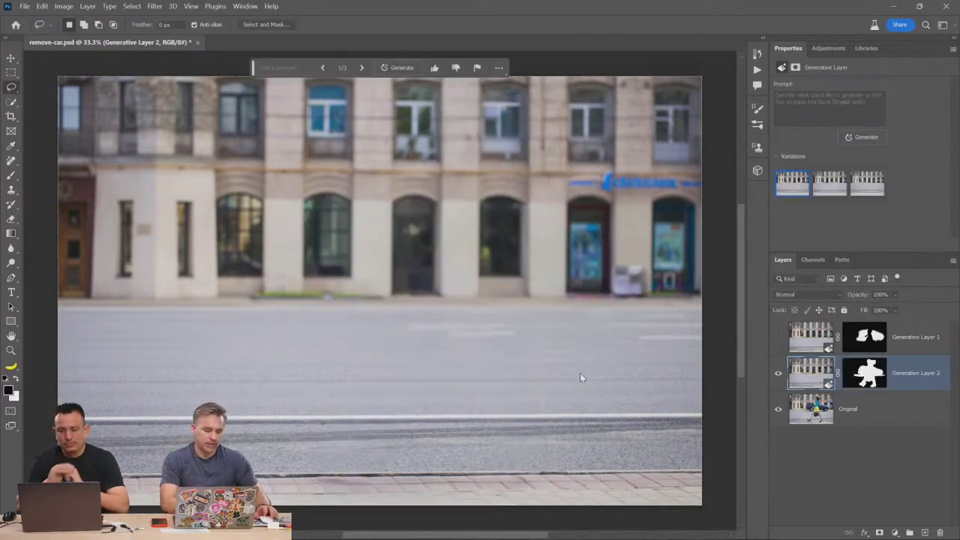
left_click(777, 374)
left_click(777, 376)
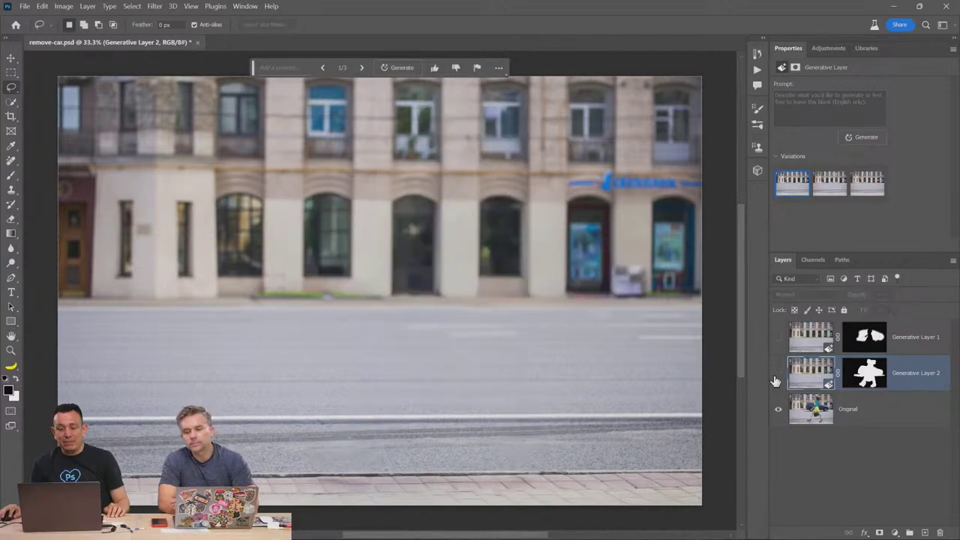
left_click(777, 375)
left_click(777, 375)
left_click(865, 384)
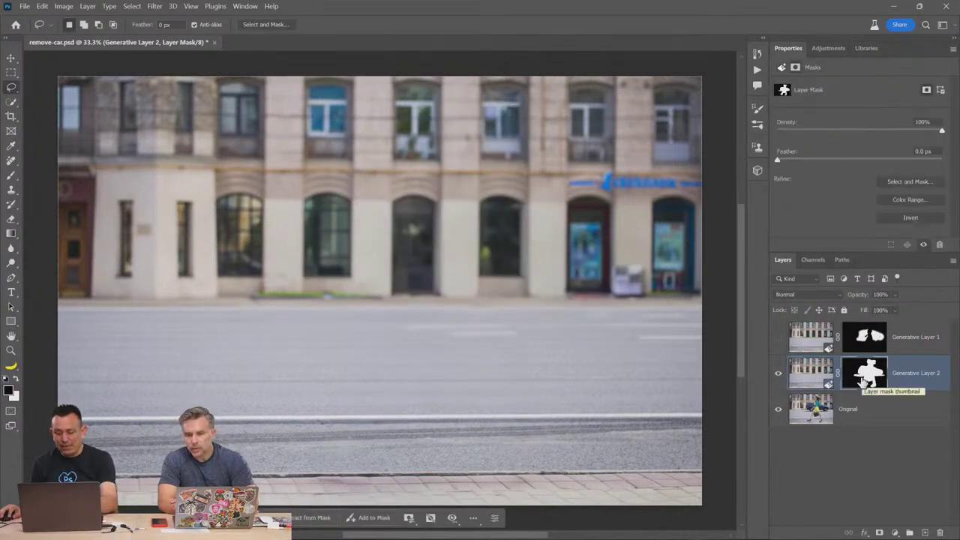
- Fill Generative Layer 2's mask black, then select everything except the woman via Select Subject and inverse
key("alt+BackSpace")
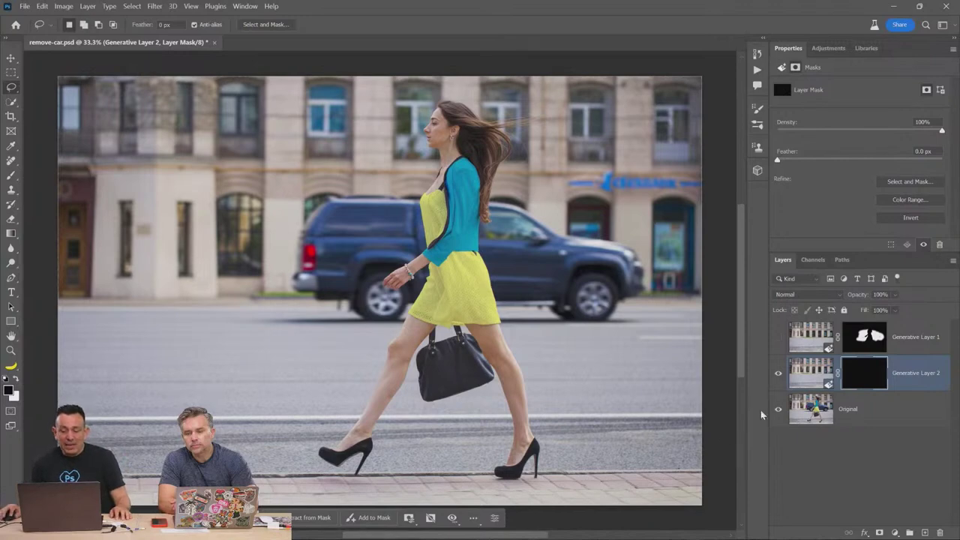
left_click(853, 424)
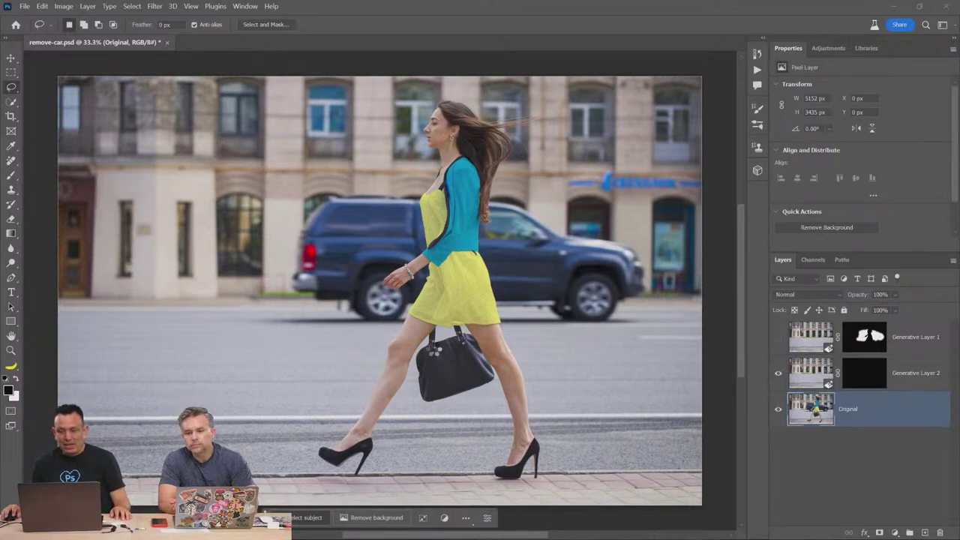
left_click(307, 517)
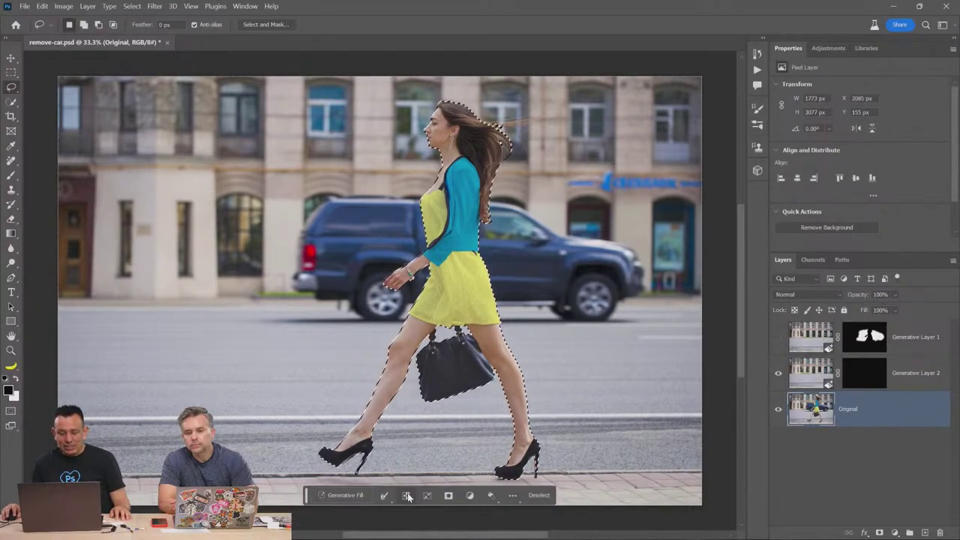
left_click(356, 515)
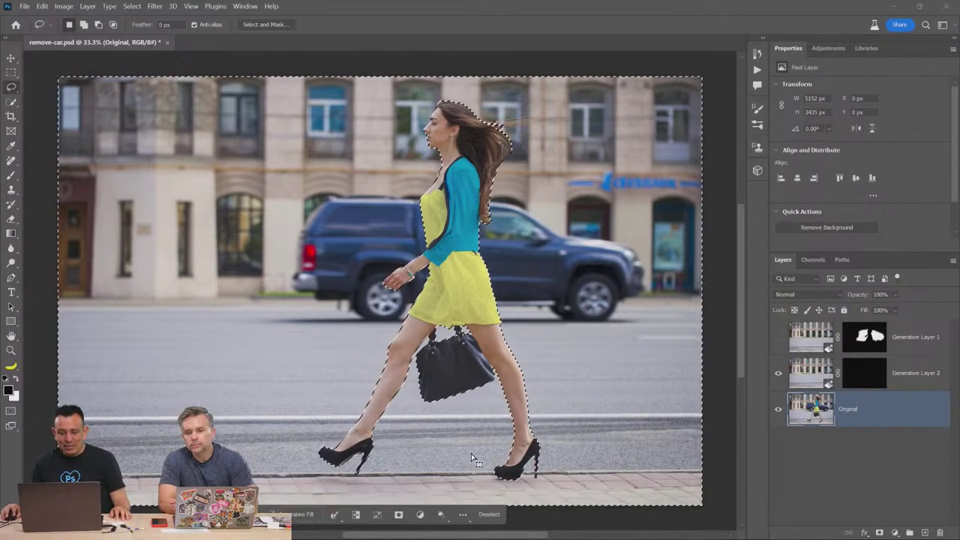
left_click(858, 385)
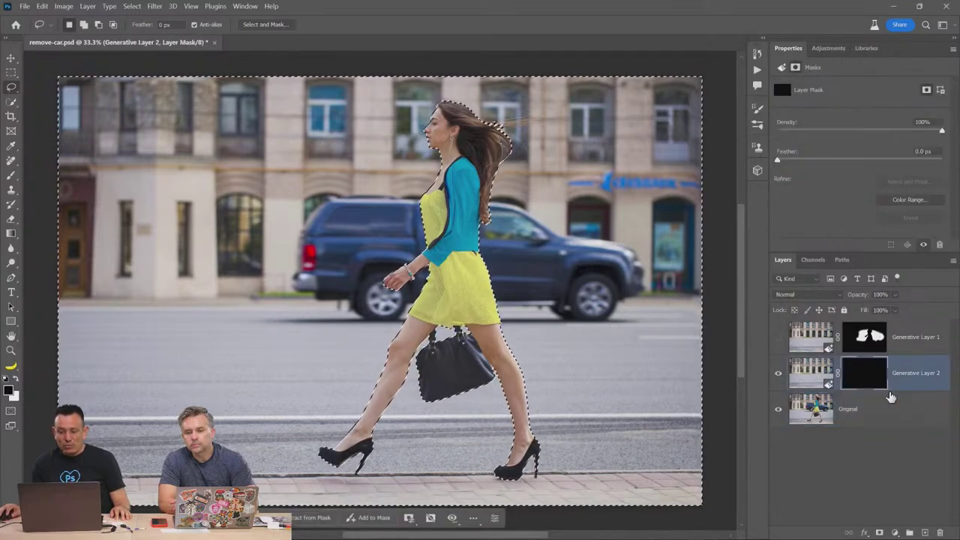
- Paint white over the car on the mask with the Brush, then deselect
left_click(11, 175)
left_click(45, 177)
left_click(18, 380)
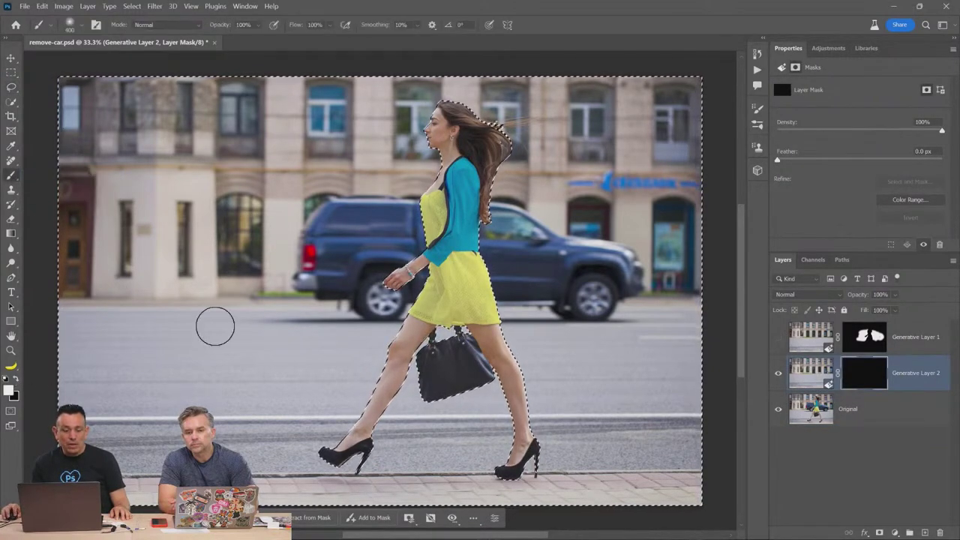
mouse_move(214, 326)
left_mouse_down()
mouse_move(322, 296)
mouse_move(375, 296)
mouse_move(366, 276)
left_mouse_up()
mouse_move(187, 306)
left_mouse_down()
mouse_move(408, 273)
mouse_move(420, 254)
mouse_move(265, 227)
mouse_move(383, 210)
mouse_move(508, 228)
mouse_move(407, 219)
mouse_move(552, 211)
mouse_move(537, 252)
mouse_move(514, 267)
mouse_move(597, 286)
mouse_move(549, 291)
mouse_move(553, 326)
left_mouse_up()
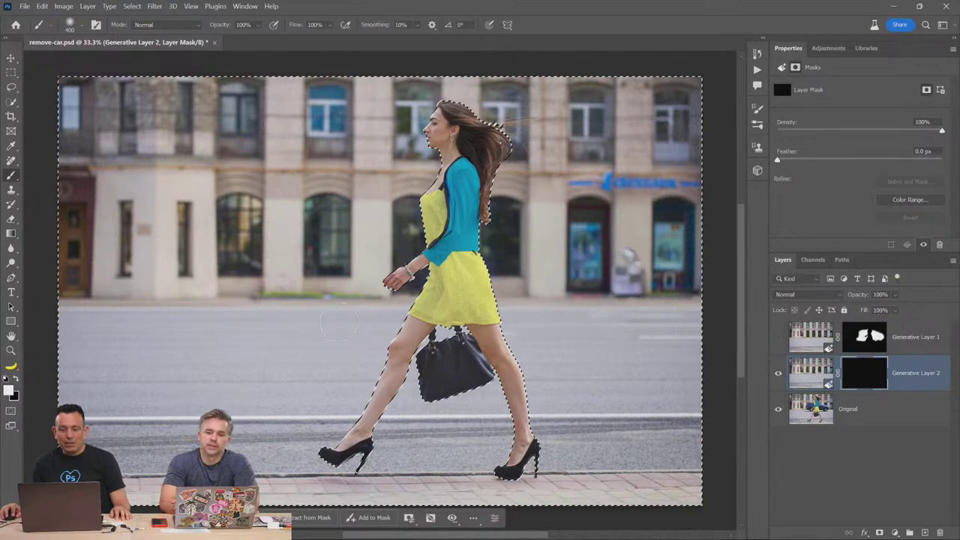
key("ctrl+d")
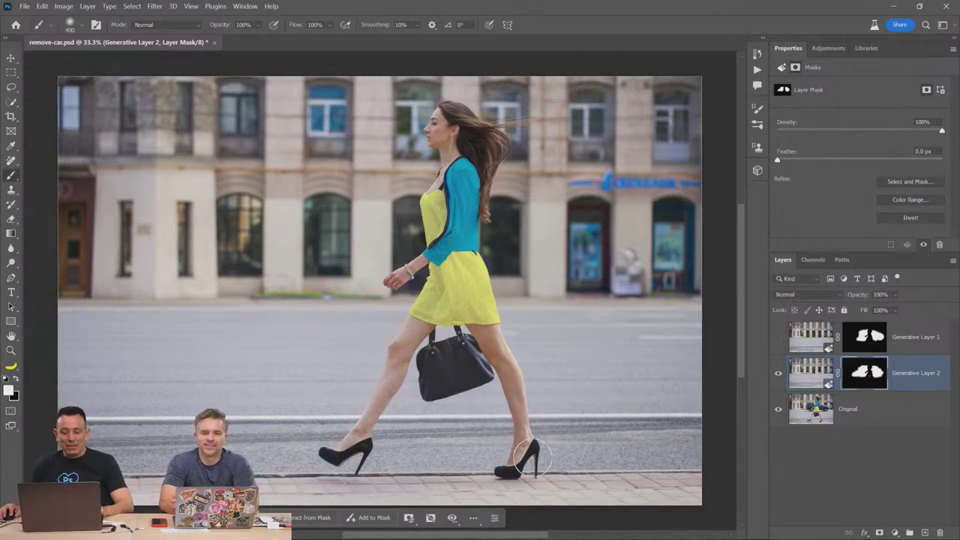
key("super")
key("super")
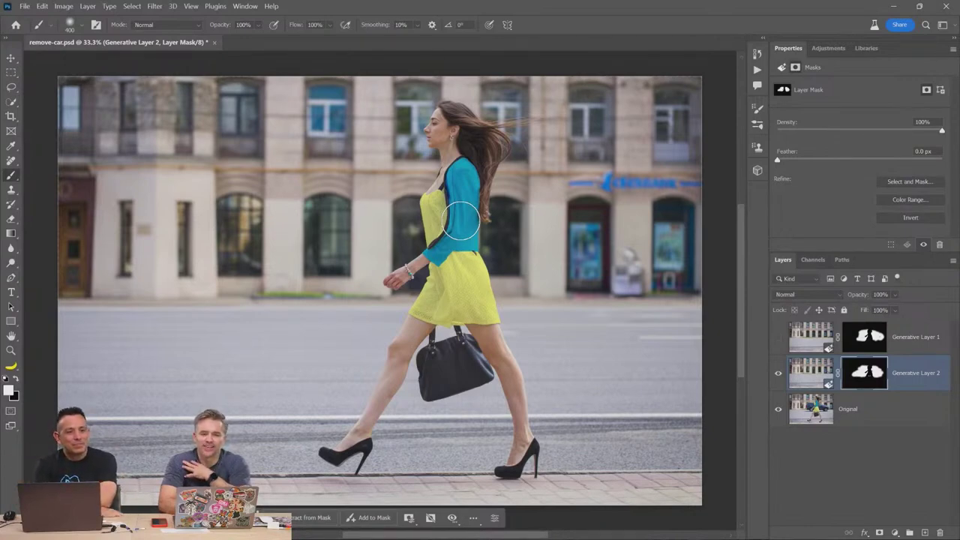
- Toggle Generative Layer 2 repeatedly to compare the street before and after car removal
left_click(779, 374)
double_click(779, 374)
double_click(779, 375)
double_click(779, 374)
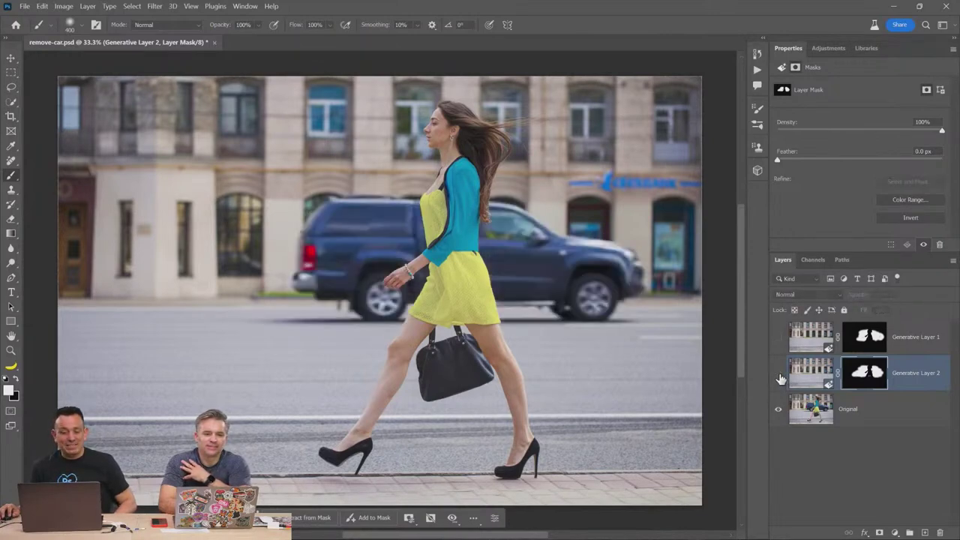
left_click(781, 379)
left_click(781, 379)
double_click(781, 378)
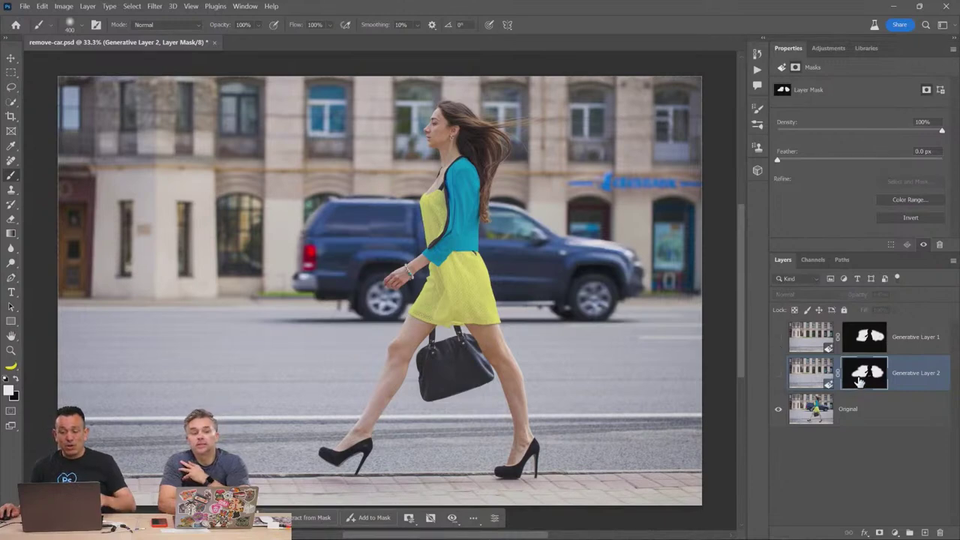
- Disable the layer mask, show Generative Layer 2 again, and close remove-car.psd without saving
left_click(860, 382, "shift")
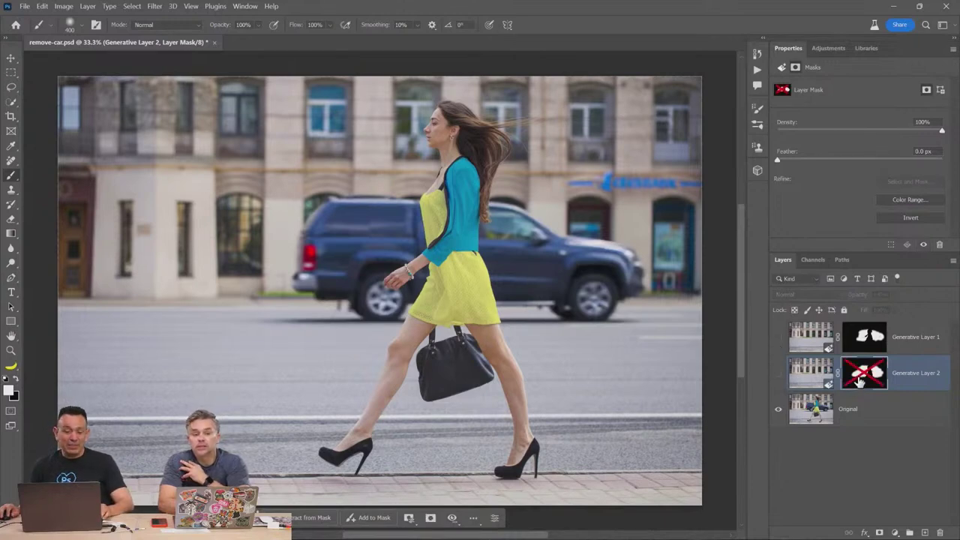
left_click(779, 375)
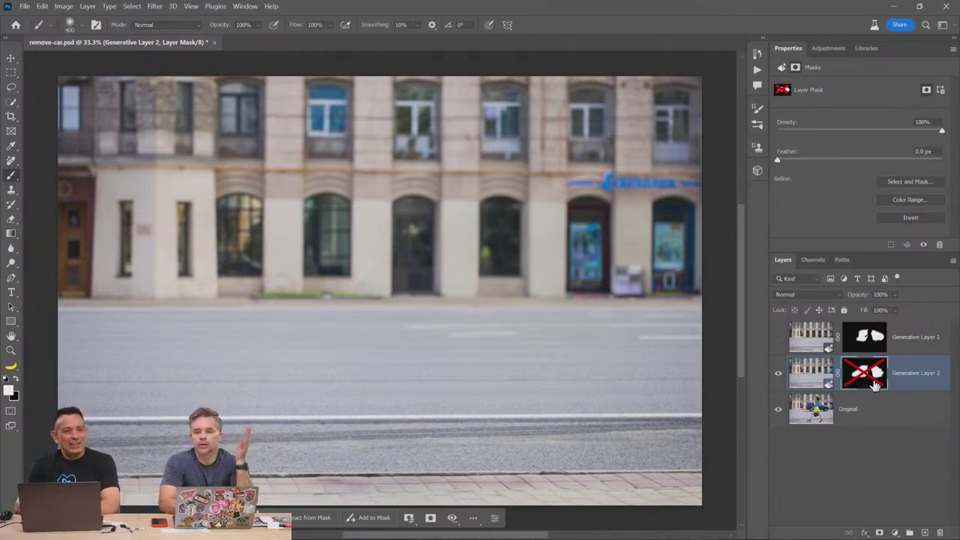
left_click(214, 43)
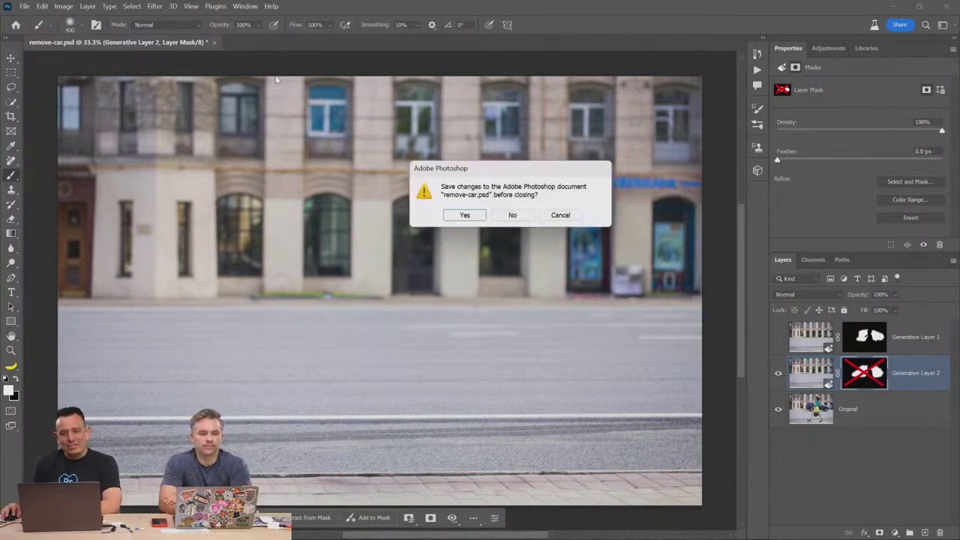
left_click(512, 216)
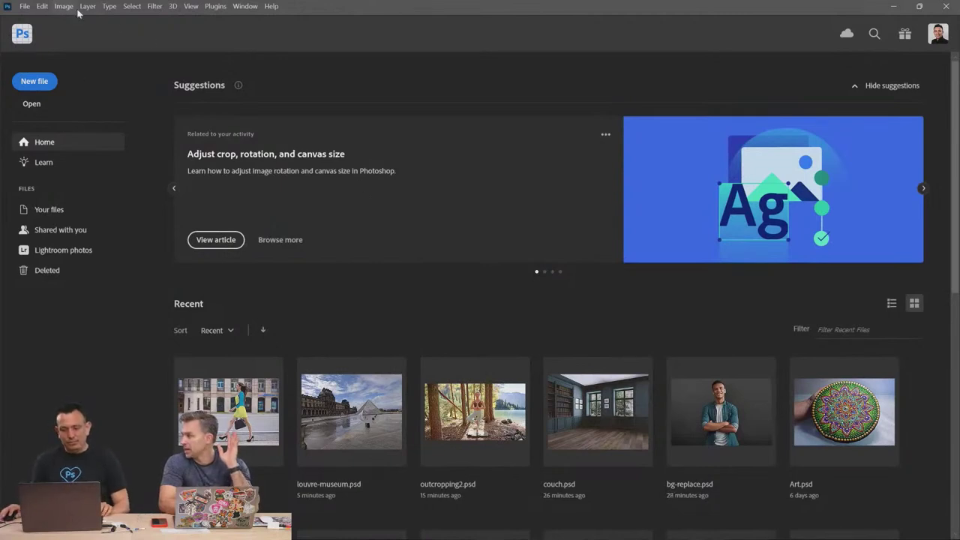
- Open Pyramid.psb and hide the Remove People layer to reveal the tourists
left_click(32, 104)
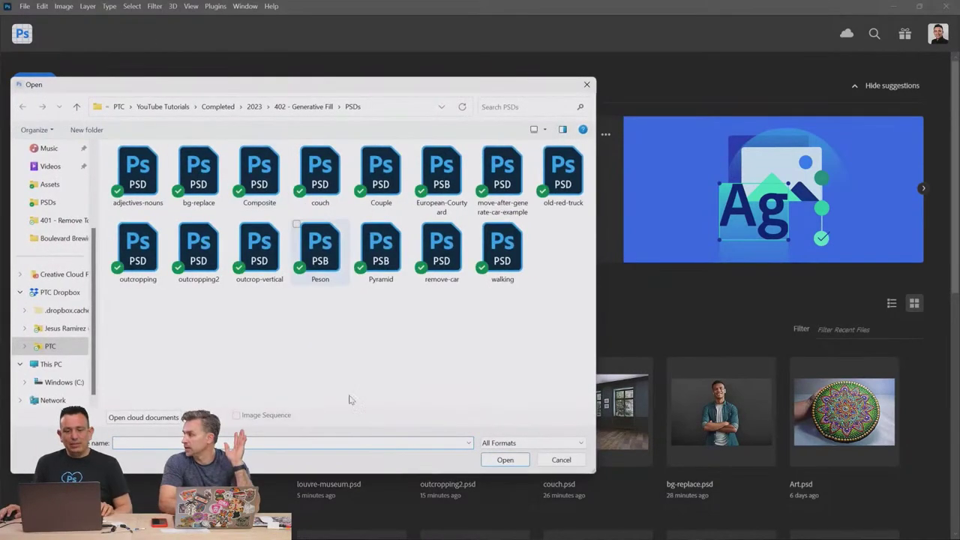
double_click(380, 251)
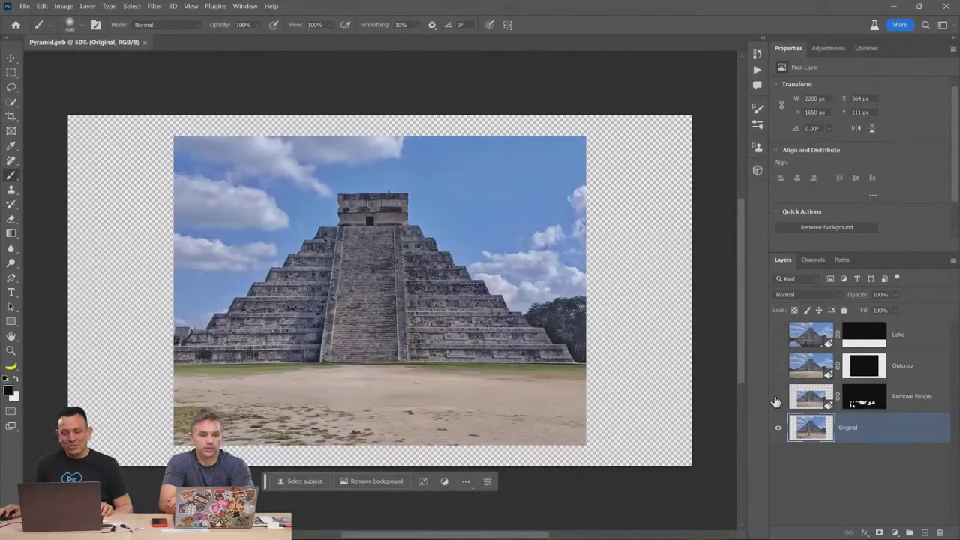
left_click(777, 397)
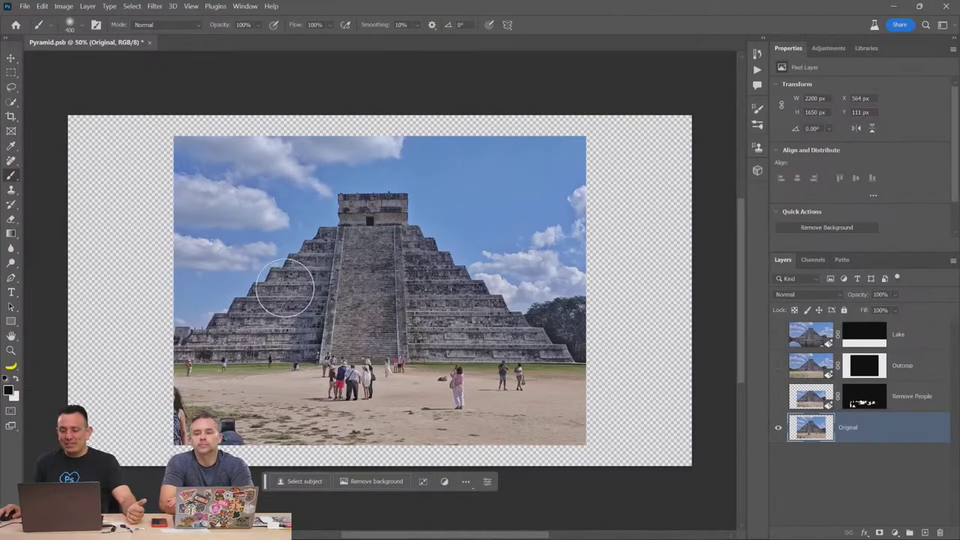
left_click(11, 88)
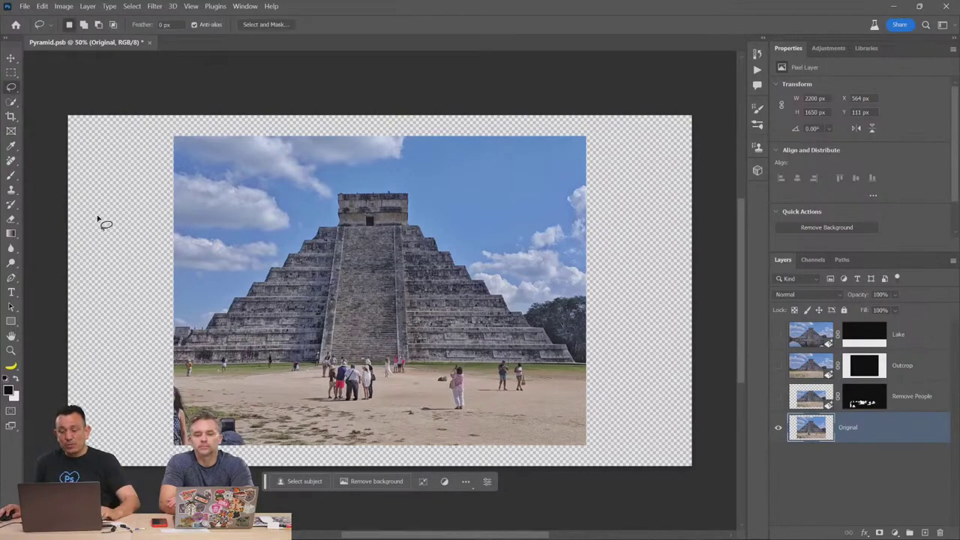
- Select the transparent border by marqueeing the photo area and choosing Select Inverse
key("m")
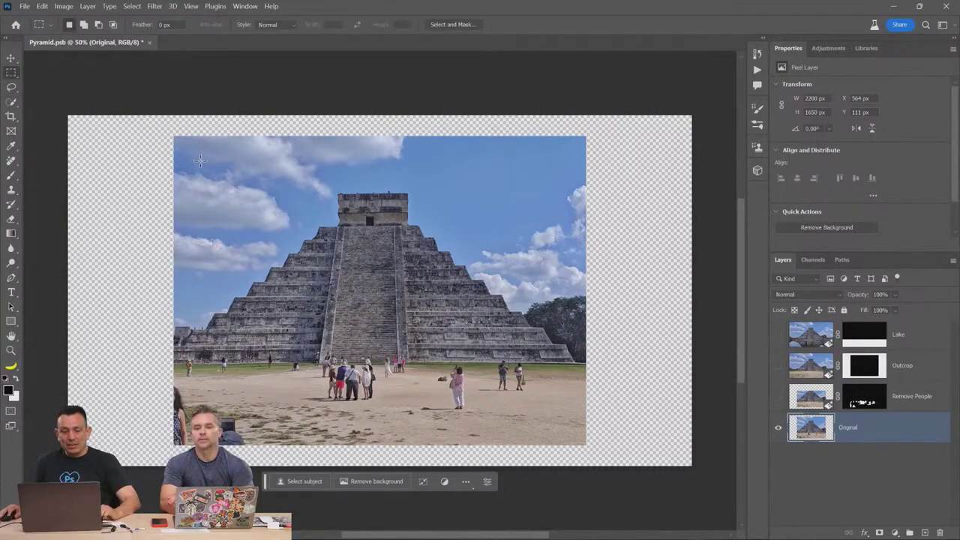
left_click_drag(179, 140, 583, 441)
right_click(515, 310)
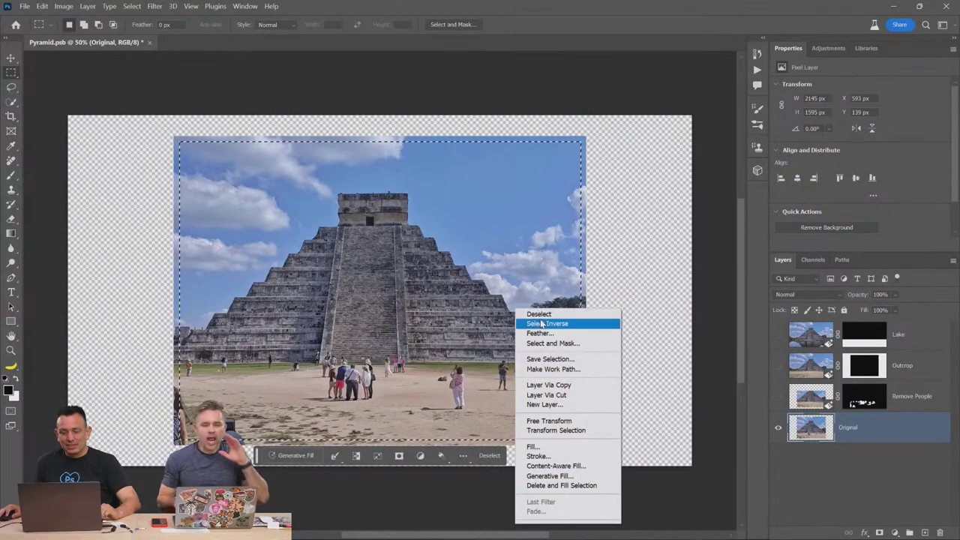
left_click(542, 324)
- Generate surrounding scenery with an empty-prompt Generative Fill, retrying after dismissing the error
left_click(292, 481)
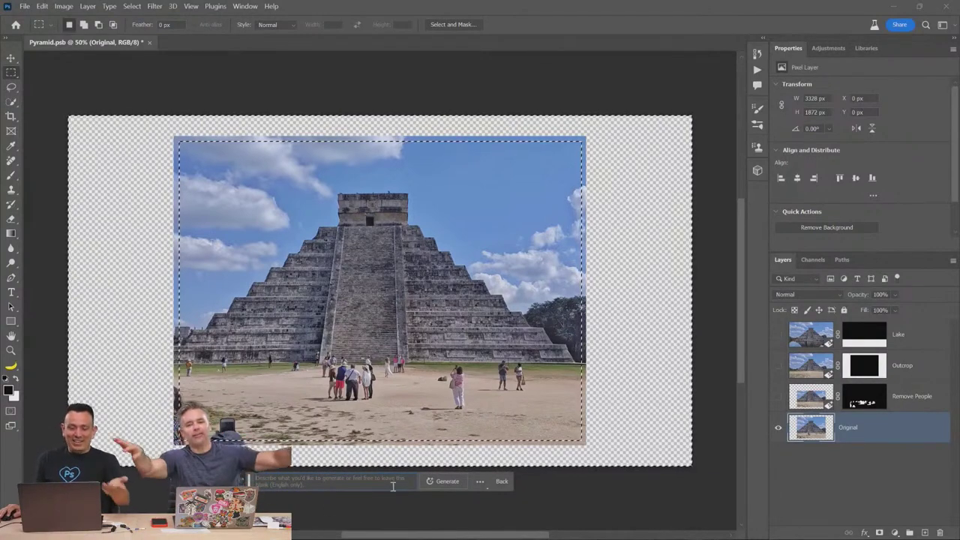
left_click(444, 484)
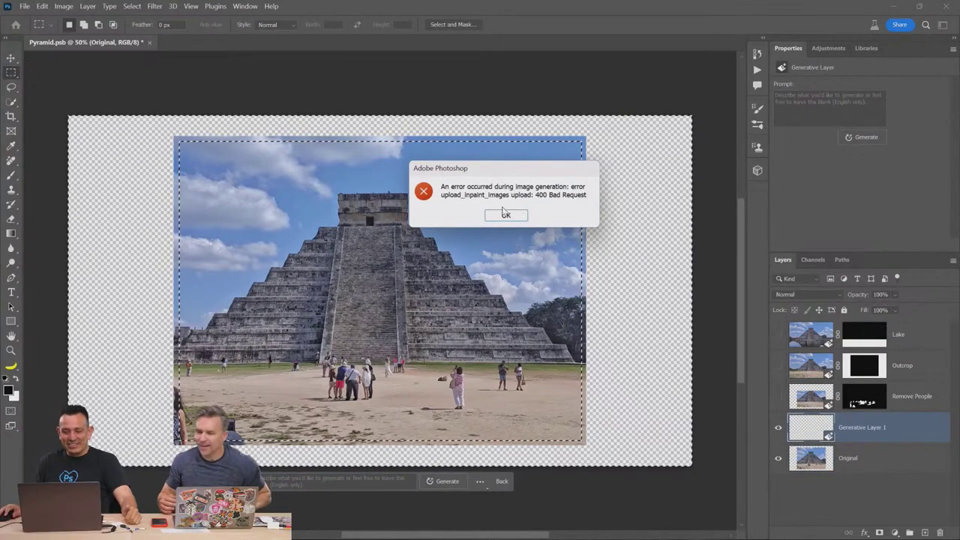
left_click(504, 214)
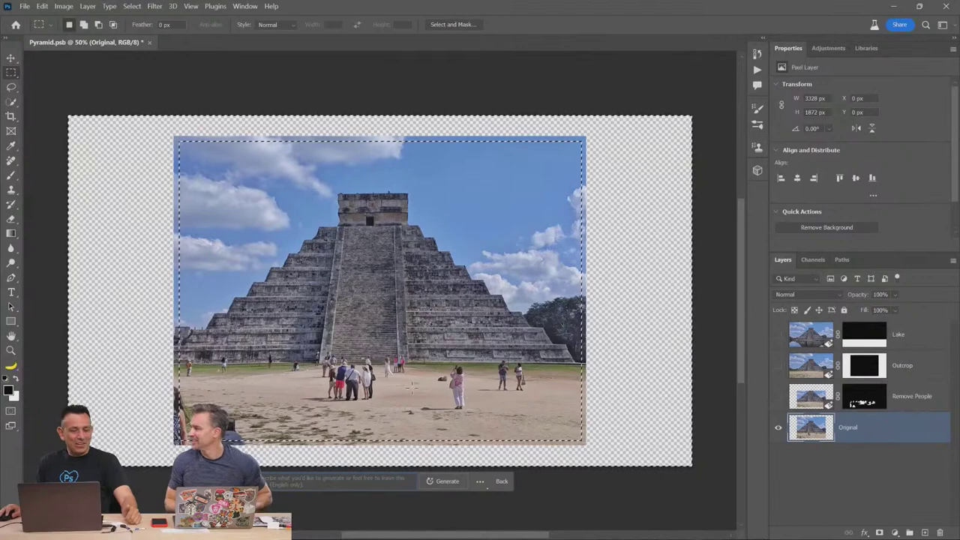
left_click(435, 481)
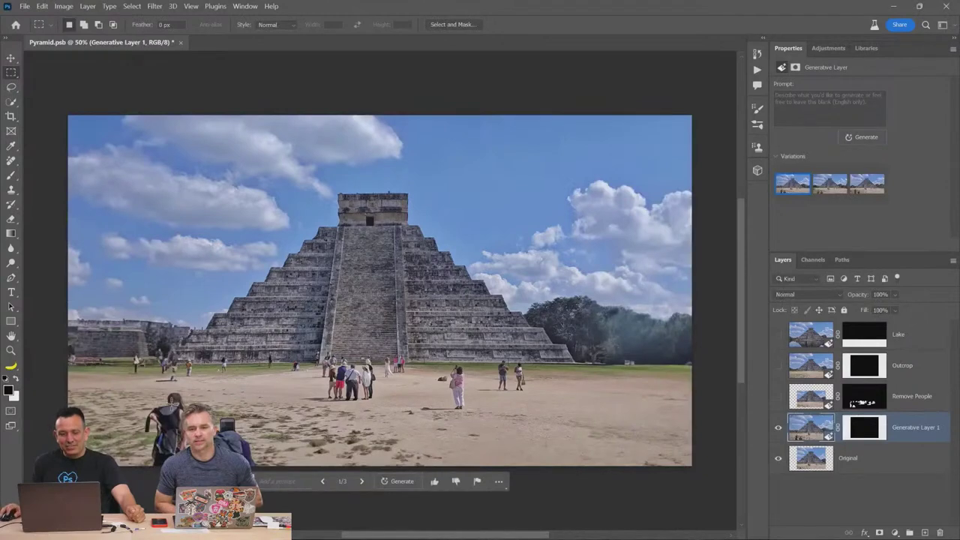
- Lasso the tourists on the plaza's left, including the backpacker and crouching person
left_click(779, 439)
left_click(11, 88)
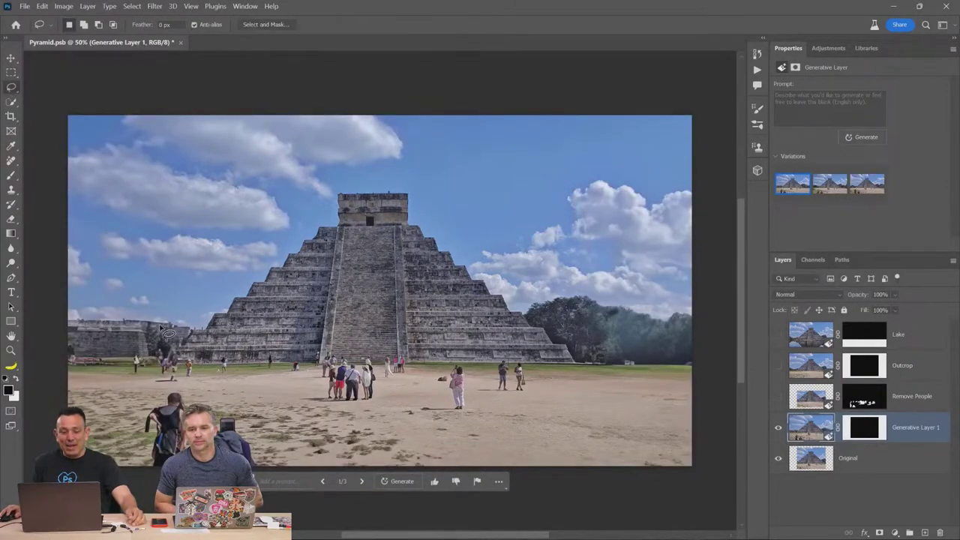
left_click_drag(175, 387, 146, 388)
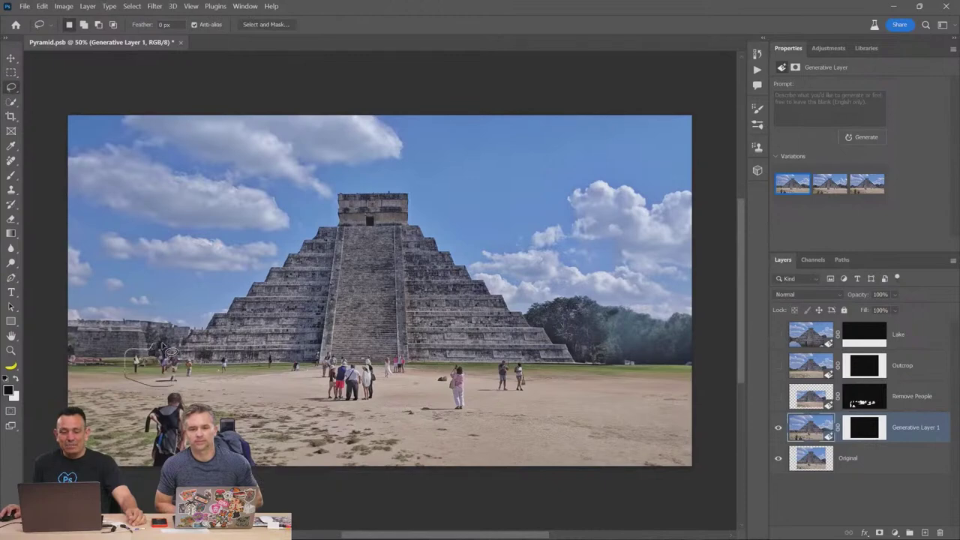
left_click_drag(210, 371, 197, 382)
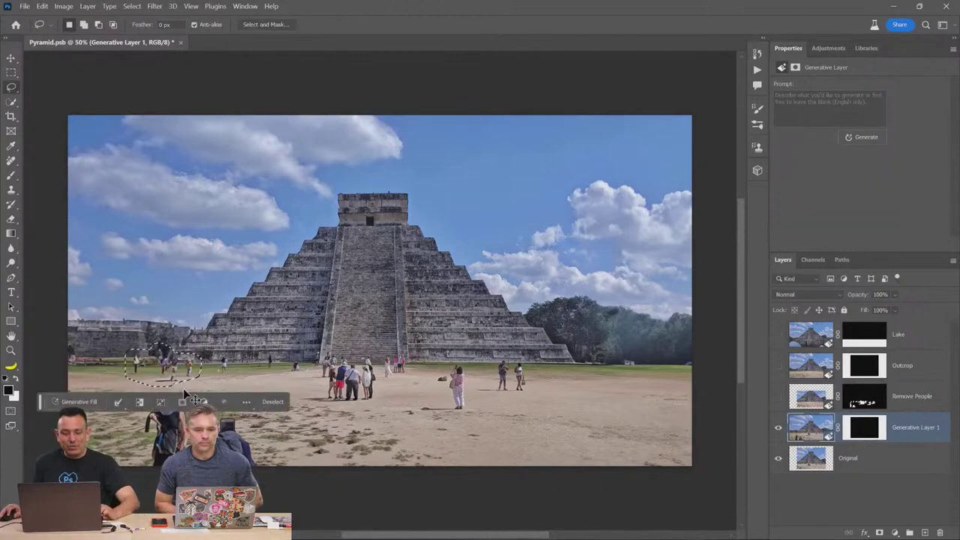
key("shift")
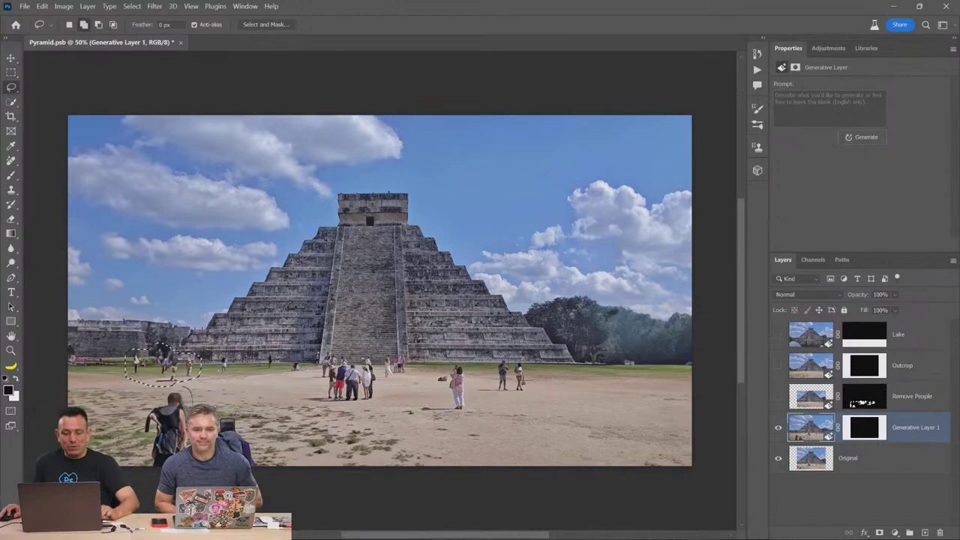
mouse_move(149, 441)
left_mouse_down()
mouse_move(145, 429)
mouse_move(142, 465)
left_mouse_up()
key("shift")
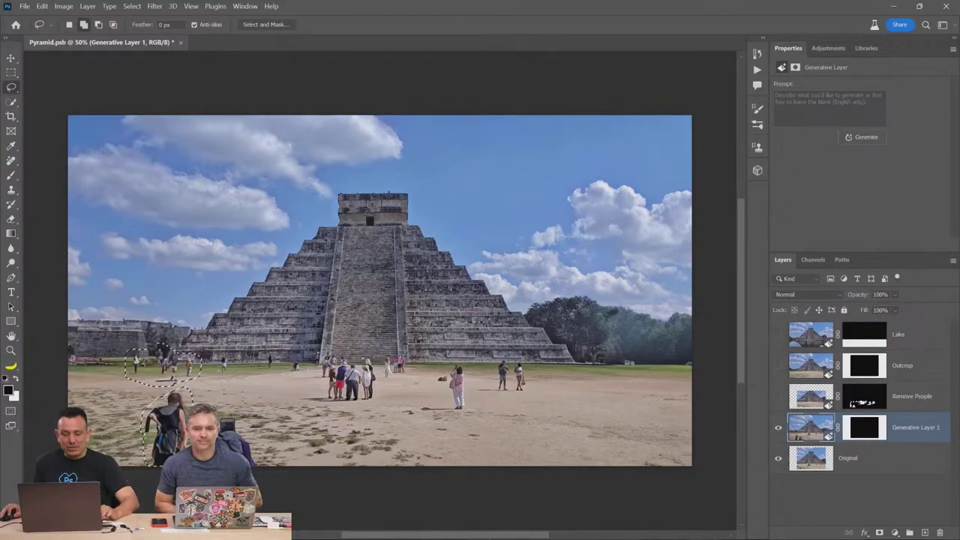
mouse_move(243, 426)
left_mouse_down()
mouse_move(272, 462)
mouse_move(240, 420)
left_mouse_up()
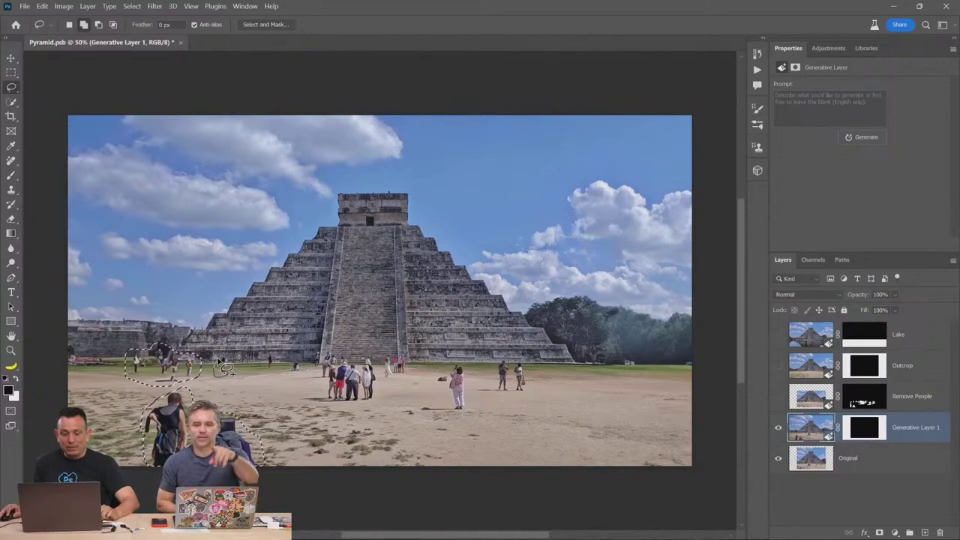
mouse_move(223, 365)
left_mouse_down()
mouse_move(239, 376)
mouse_move(233, 384)
mouse_move(216, 370)
mouse_move(219, 359)
mouse_move(284, 375)
mouse_move(279, 354)
mouse_move(263, 371)
mouse_move(309, 376)
mouse_move(289, 378)
mouse_move(298, 364)
mouse_move(328, 376)
mouse_move(313, 352)
mouse_move(328, 359)
mouse_move(318, 385)
mouse_move(341, 411)
mouse_move(379, 396)
mouse_move(367, 362)
mouse_move(328, 365)
left_mouse_up()
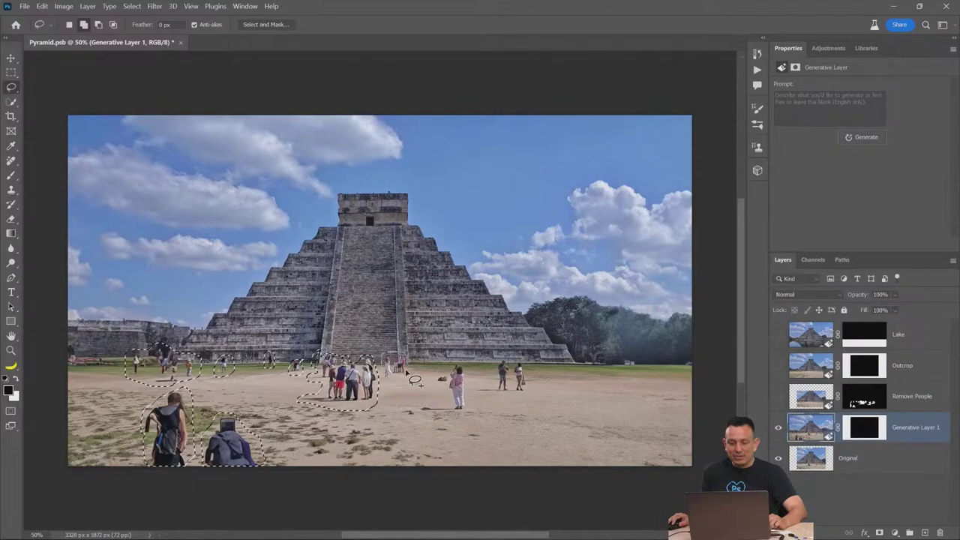
- Add the central group and pink-clad person, then generate an empty-prompt fill to erase them
left_click_drag(393, 388, 391, 384)
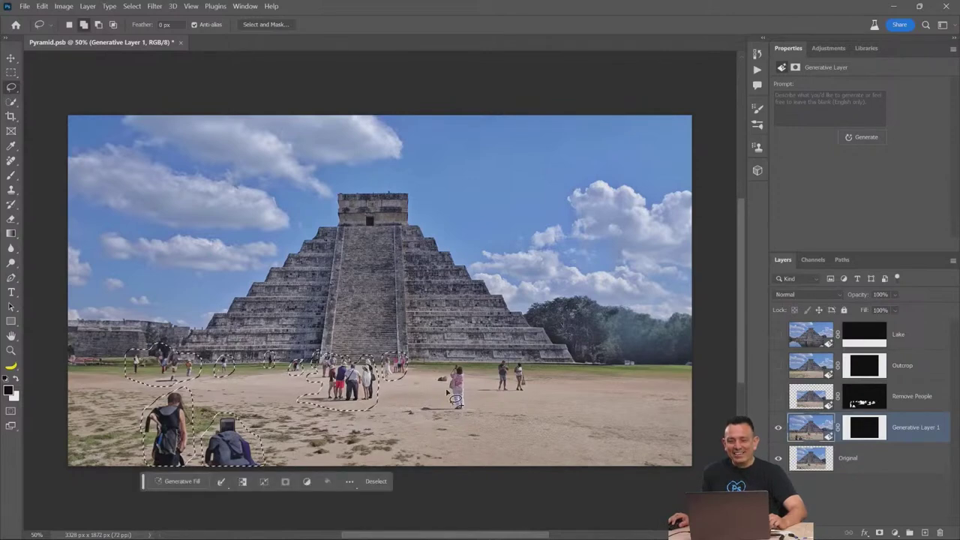
mouse_move(473, 364)
left_mouse_down()
mouse_move(461, 419)
mouse_move(419, 420)
mouse_move(414, 406)
mouse_move(446, 394)
mouse_move(433, 385)
mouse_move(456, 382)
mouse_move(451, 368)
mouse_move(468, 368)
mouse_move(481, 400)
left_mouse_up()
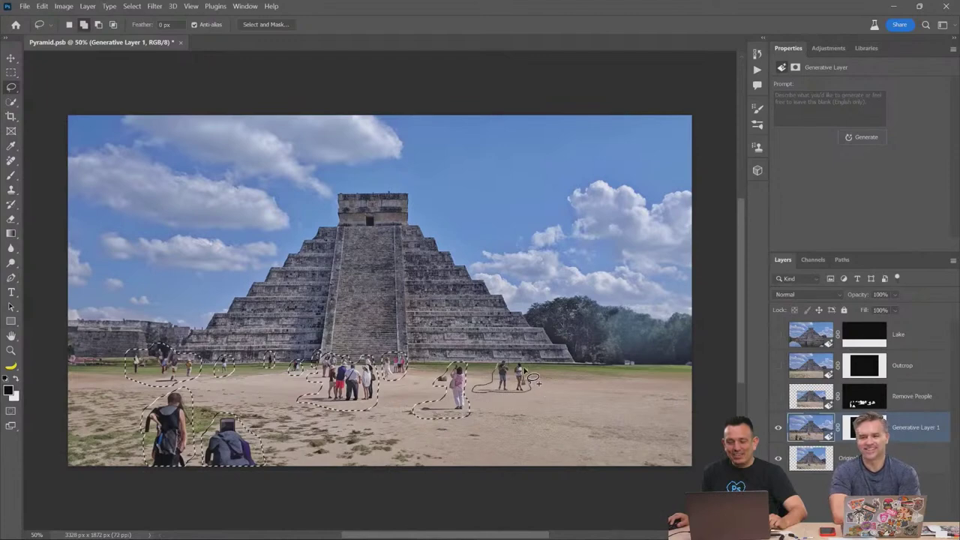
left_click_drag(510, 367, 498, 367)
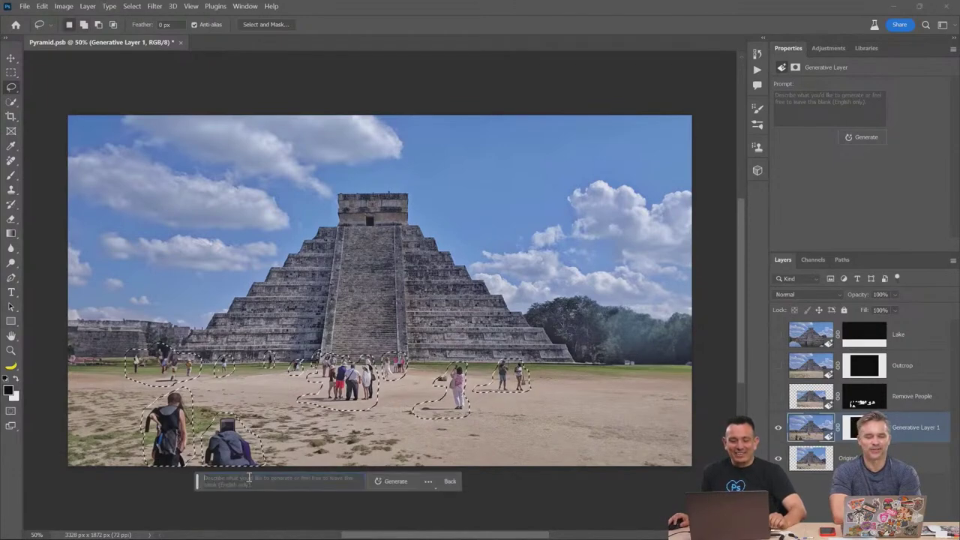
left_click(394, 481)
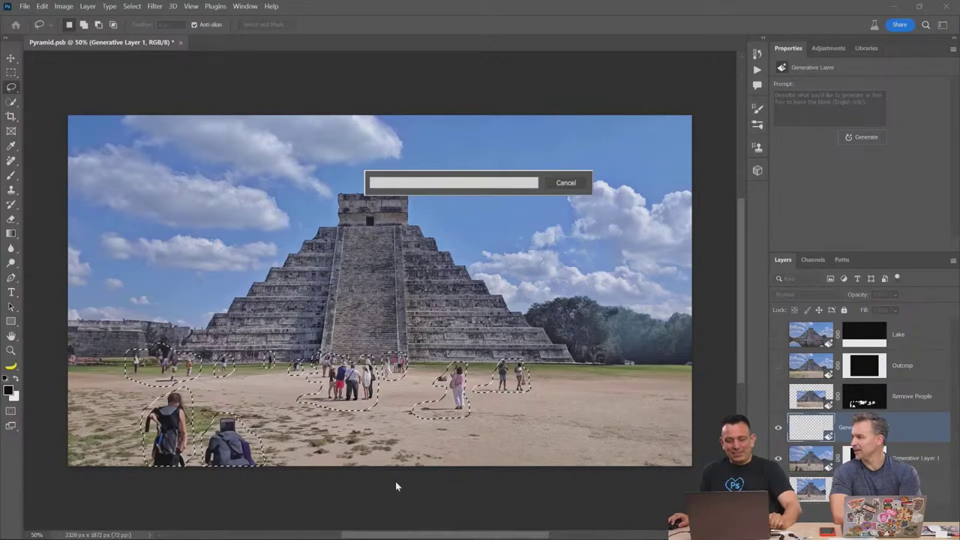
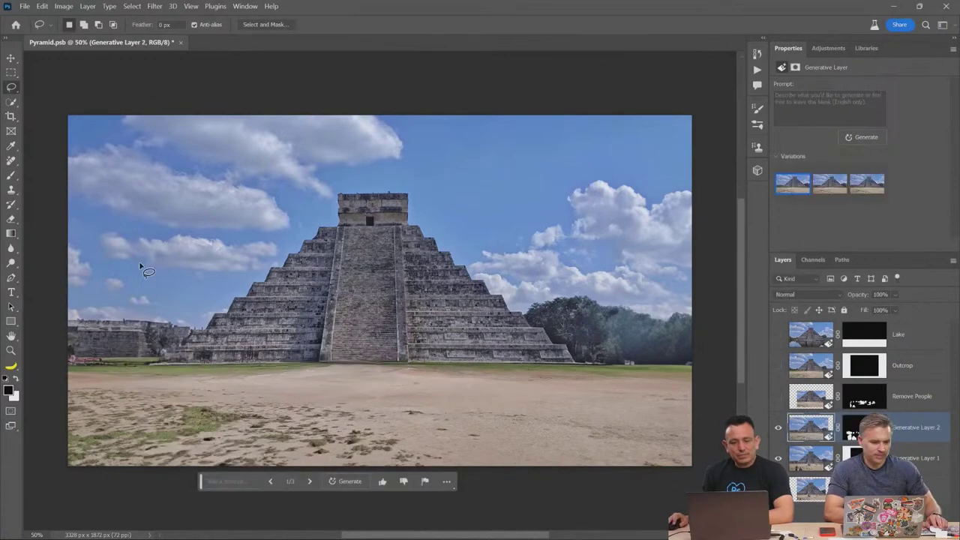
- Marquee the sandy foreground and generate 'reflective water' over it with Generative Fill
left_click(12, 72)
mouse_move(66, 348)
left_mouse_down()
mouse_move(360, 457)
mouse_move(570, 502)
mouse_move(694, 488)
left_mouse_up()
left_click_drag(574, 415, 569, 430)
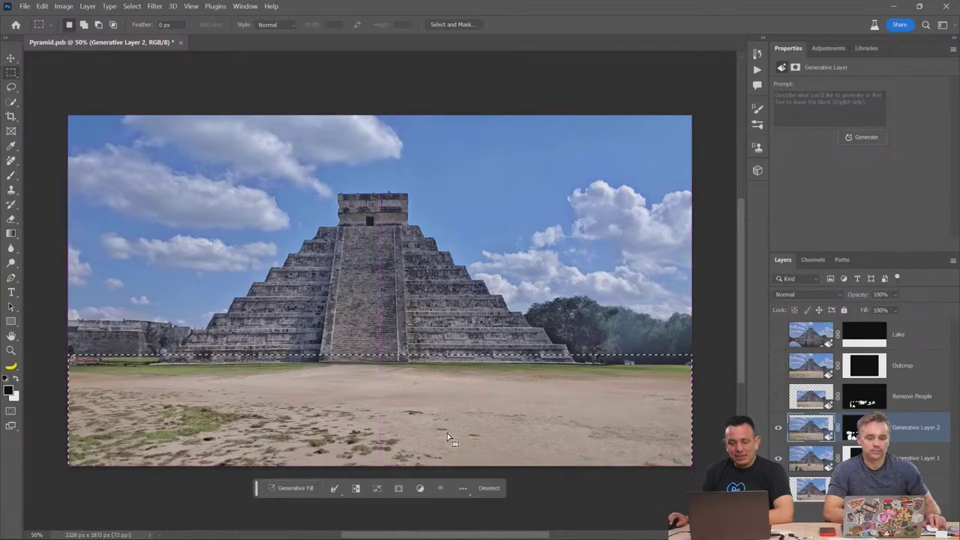
left_click(294, 488)
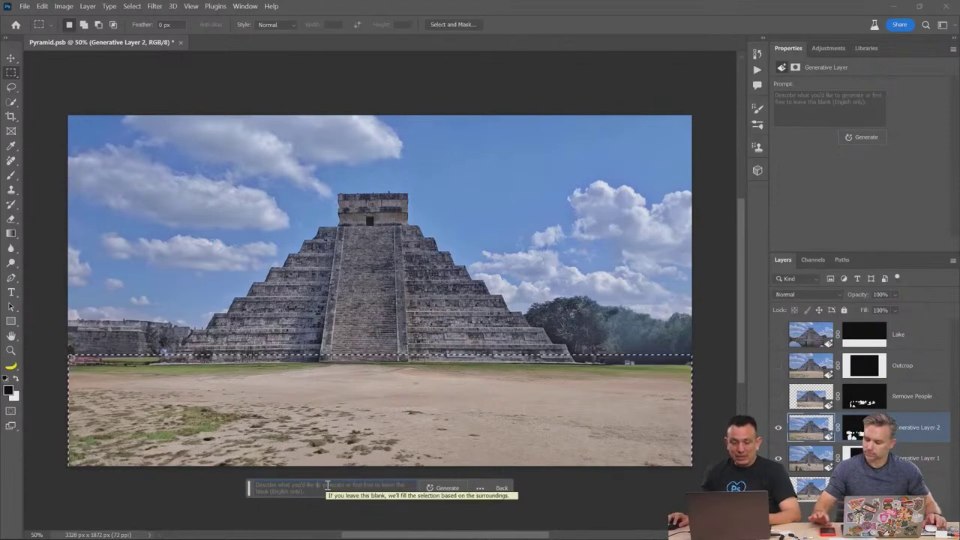
type("reflective waves")
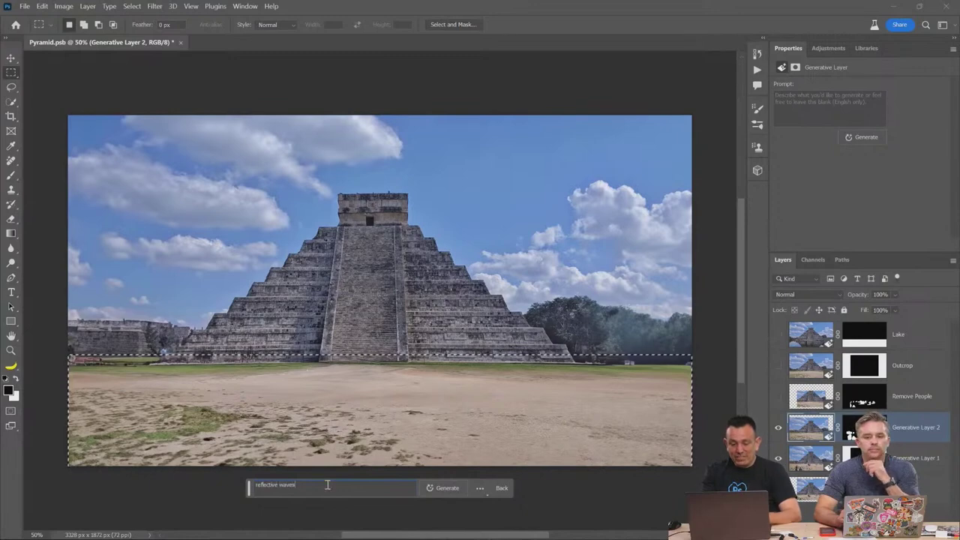
type(" water")
left_click(439, 490)
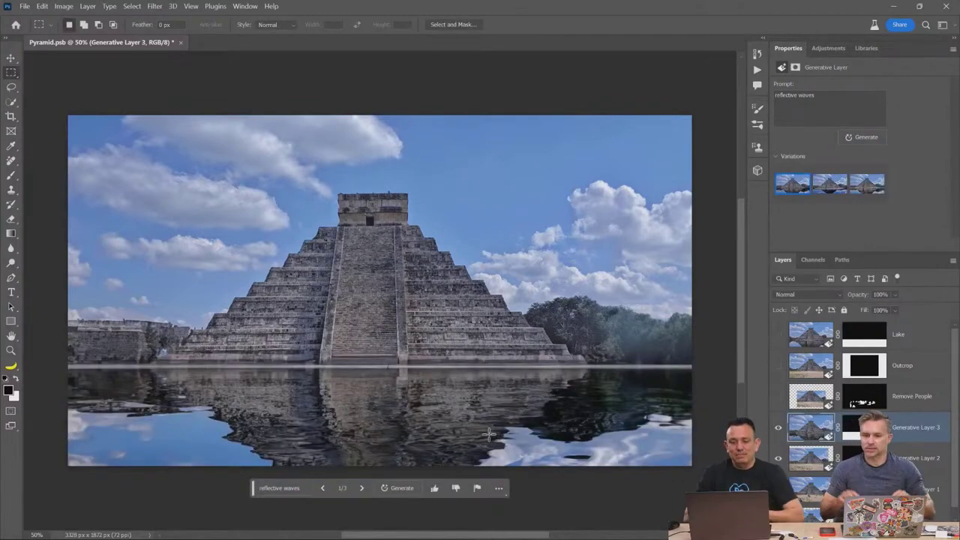
- Compare the three reflection variations and keep the first one
left_click(830, 196)
left_click(868, 186)
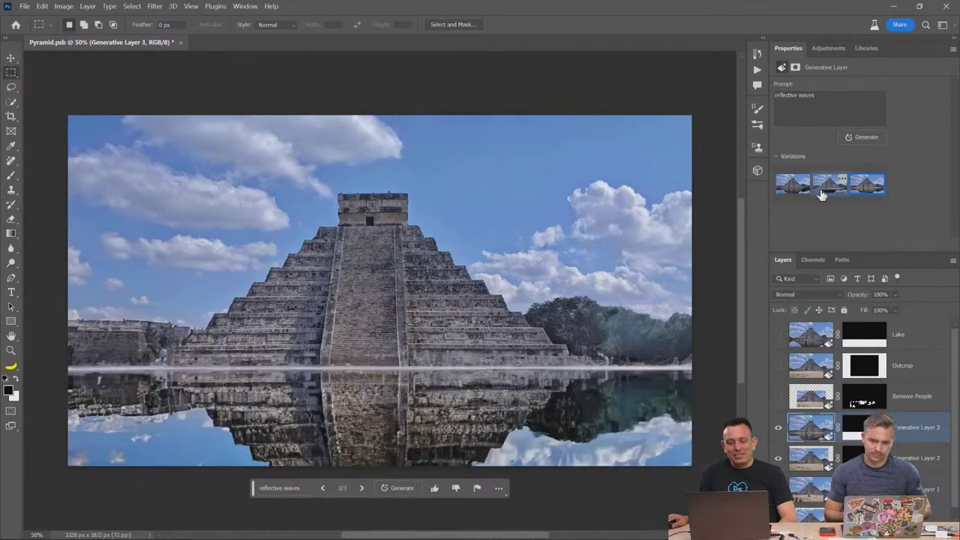
left_click(789, 193)
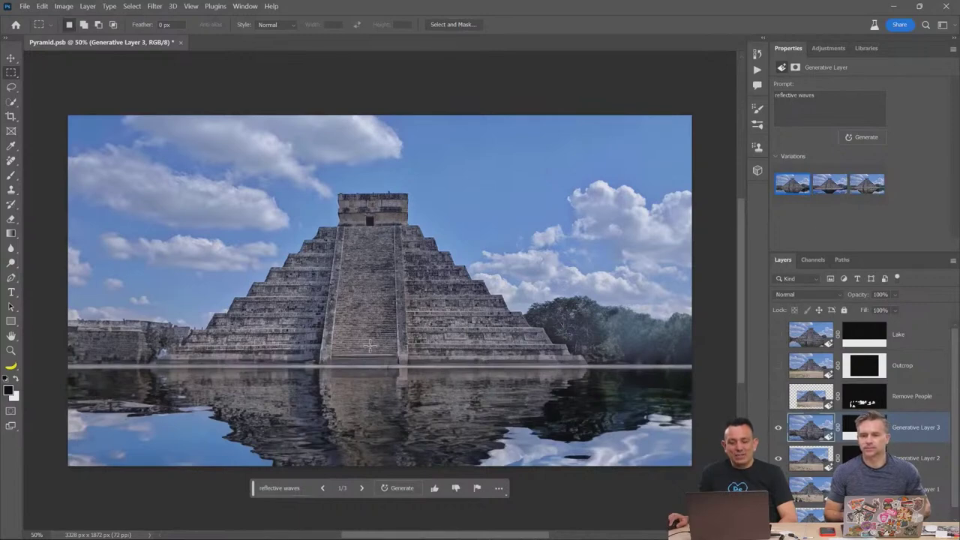
- Select the middle of the reflection and generate an 'old stone bridge' across the water
left_click_drag(297, 358, 446, 473)
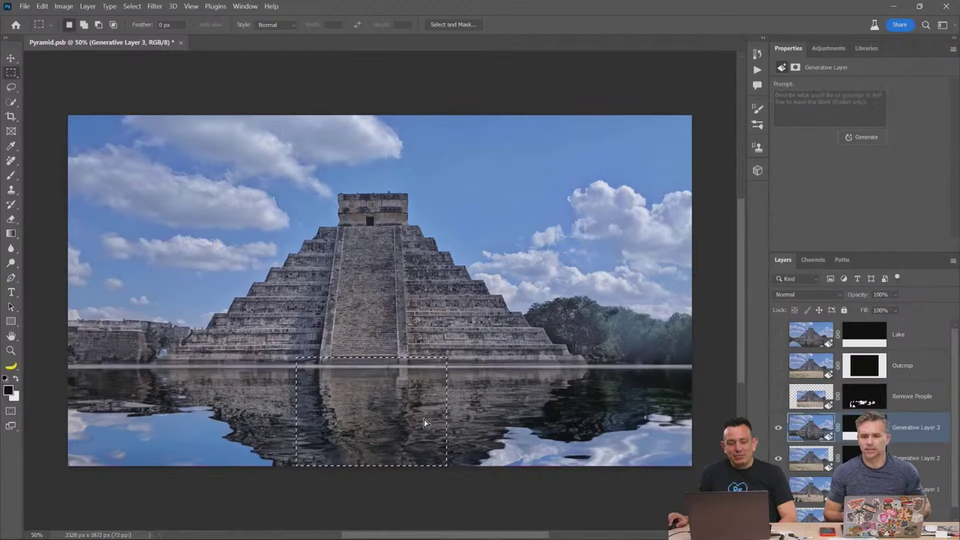
left_click_drag(434, 416, 425, 416)
left_click(279, 481)
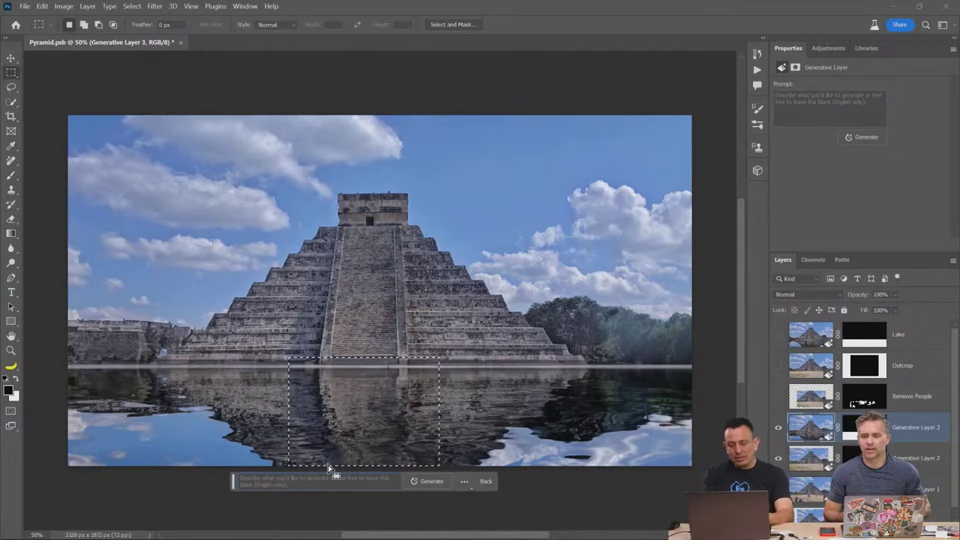
type("old")
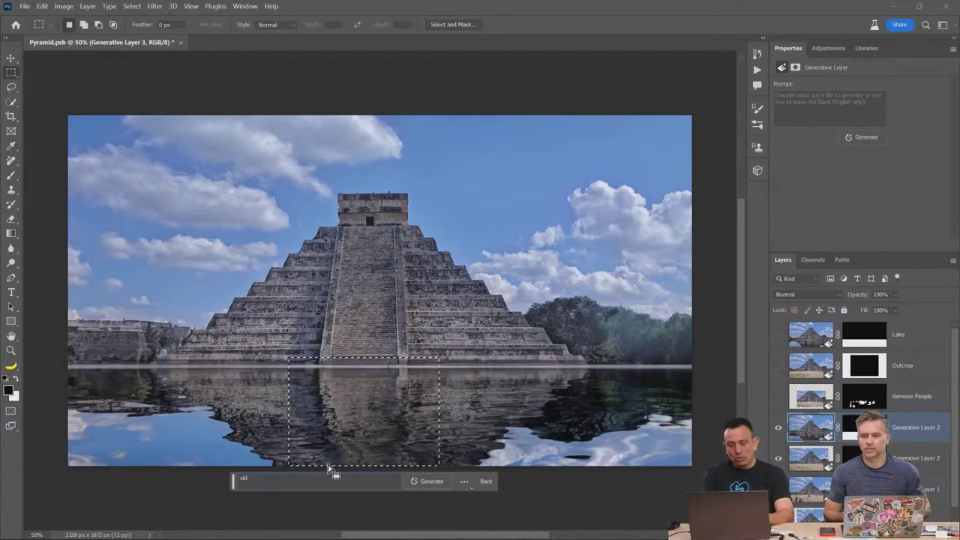
type(" sione br")
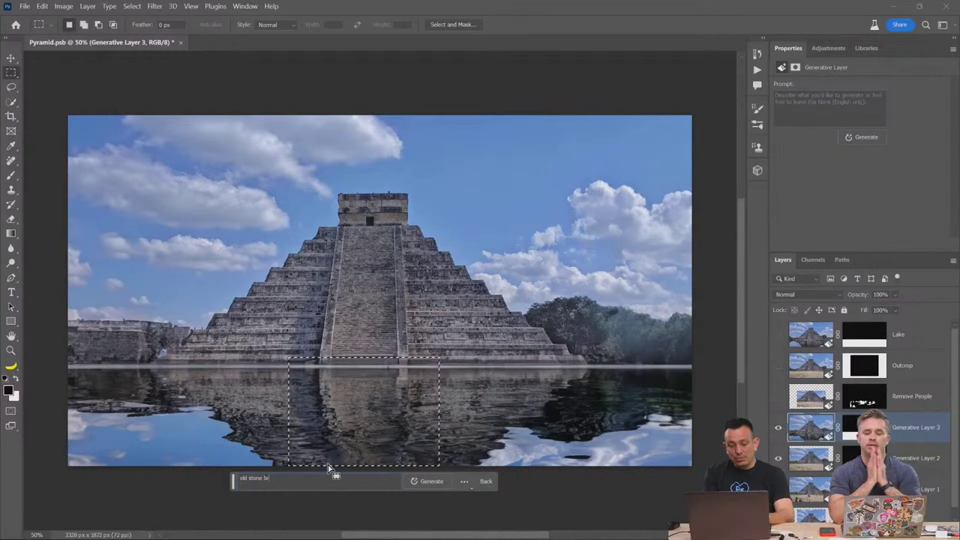
type("idge")
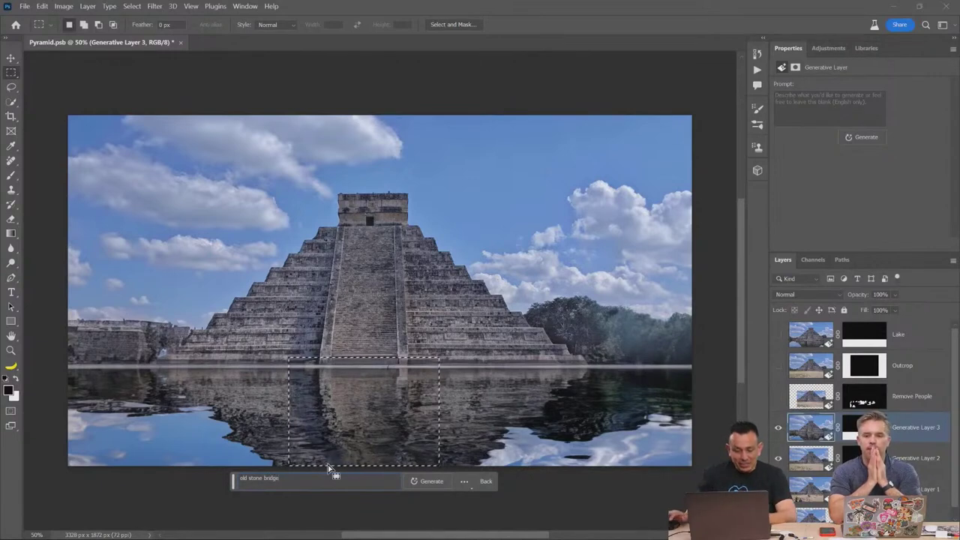
left_click(428, 486)
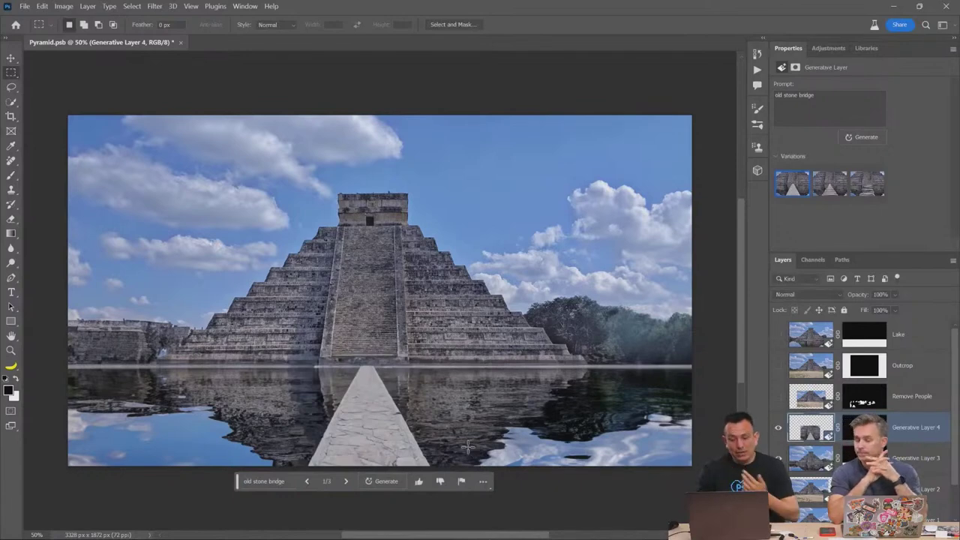
- Choose the stepping-stone bridge variation, then select the stairs and stones area
left_click(830, 183)
left_click(865, 188)
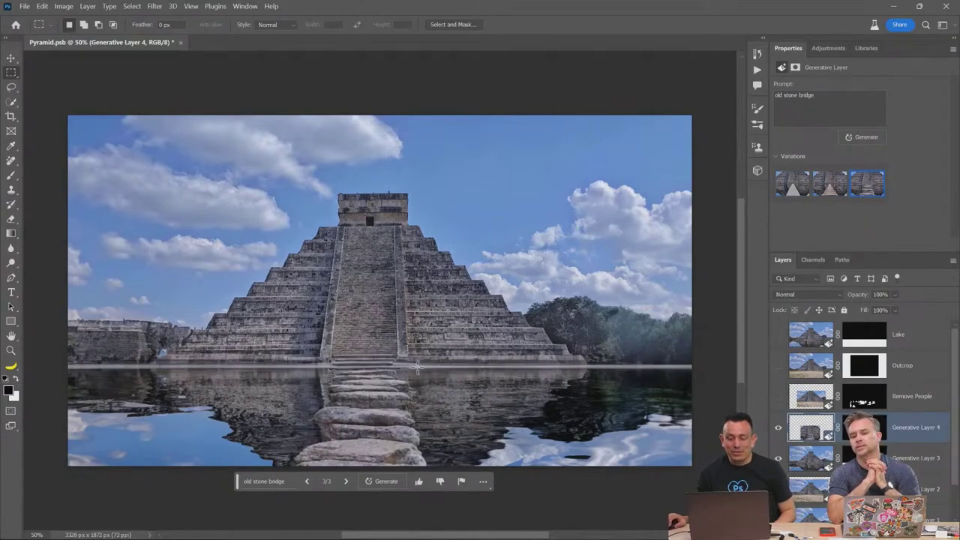
left_click_drag(344, 302, 396, 413)
- Generate an 'aztec warrior' on the stepping stones and preview the second and third variations
left_click(311, 429)
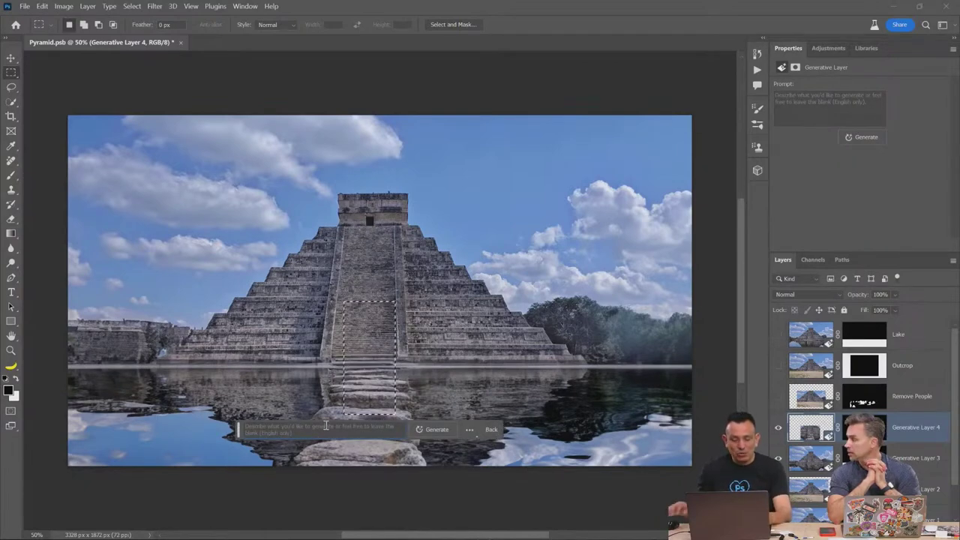
type("w")
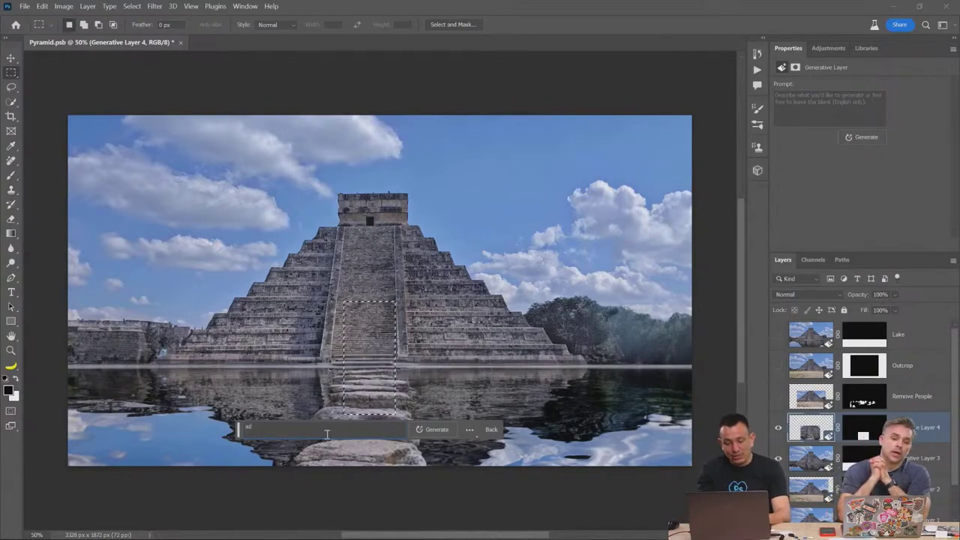
type("ztec warr")
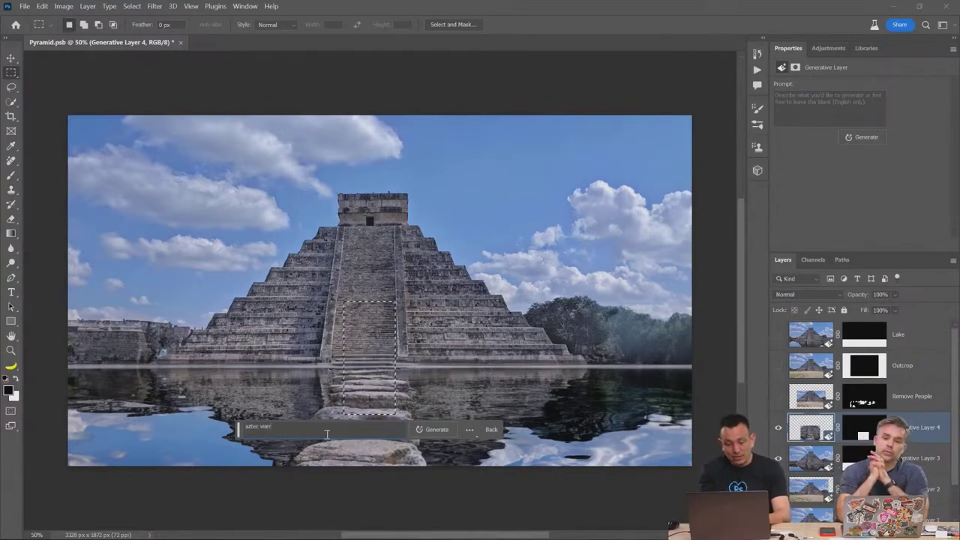
type("ior")
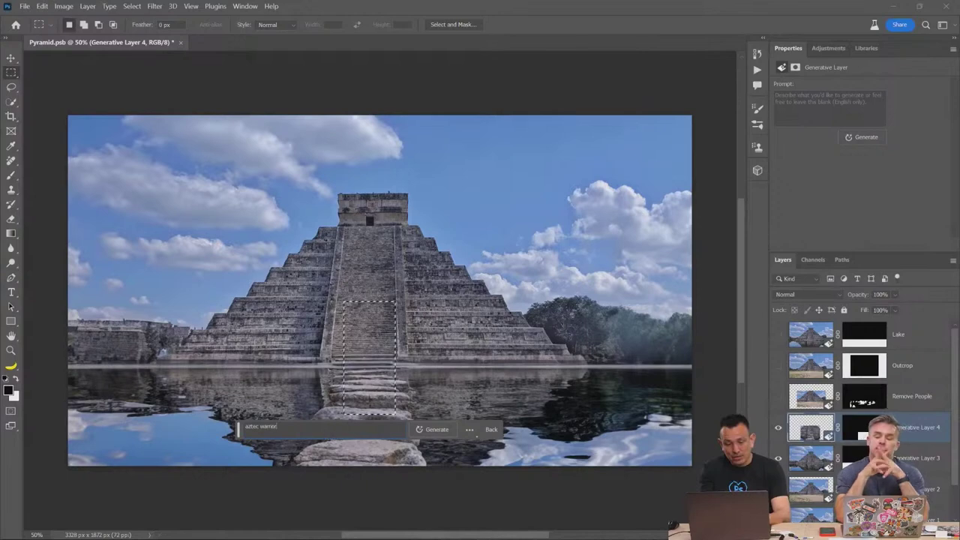
left_click(442, 430)
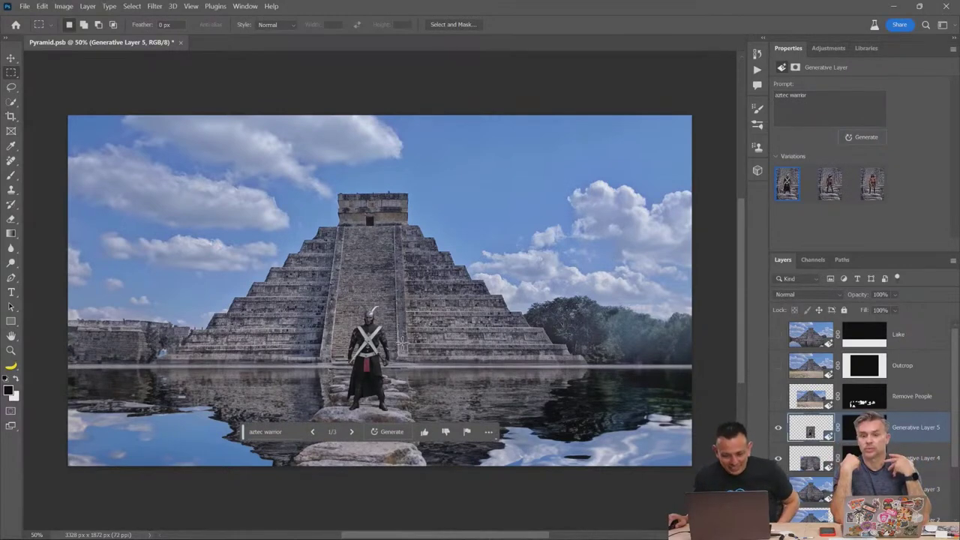
left_click(831, 192)
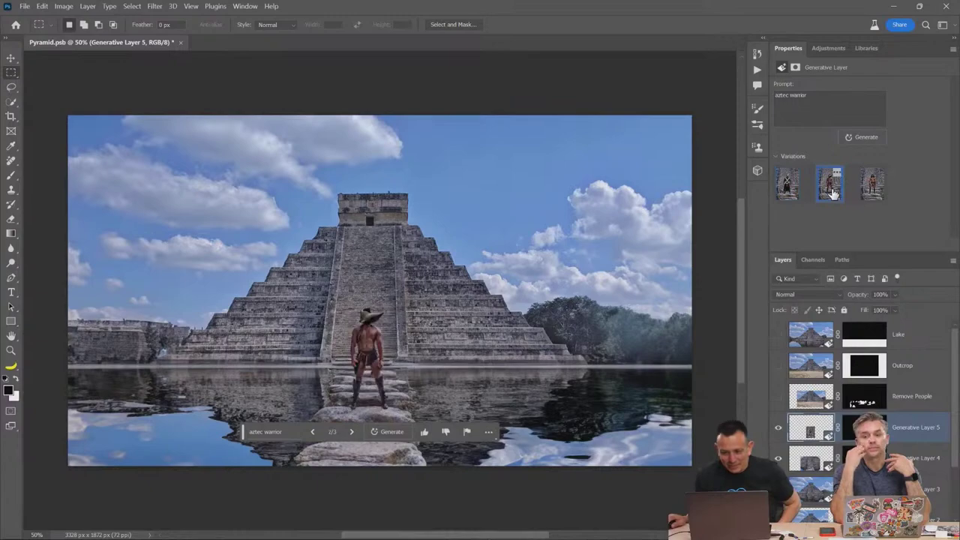
left_click(867, 199)
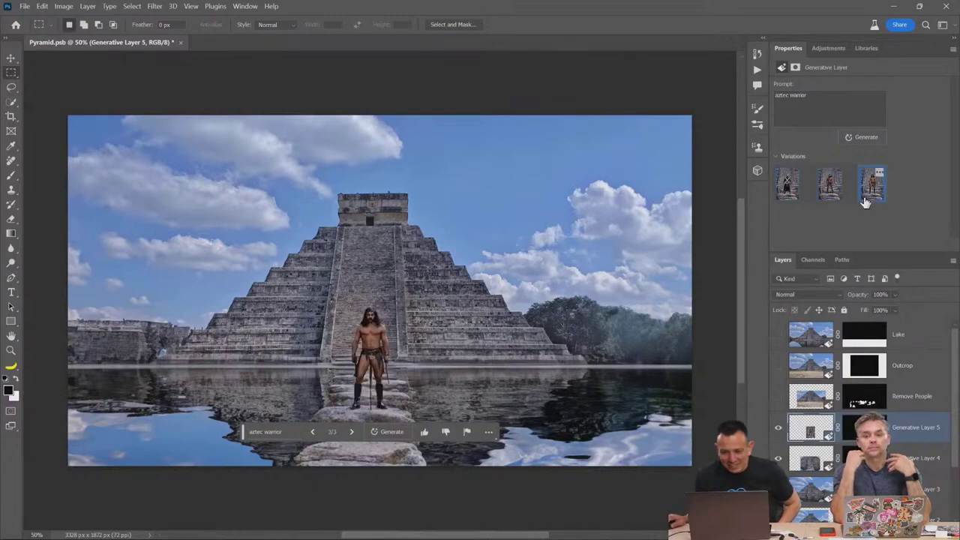
- Compare the warrior variations zoomed in, fit to screen, and keep the hat-wearing warrior from behind
left_click(12, 352)
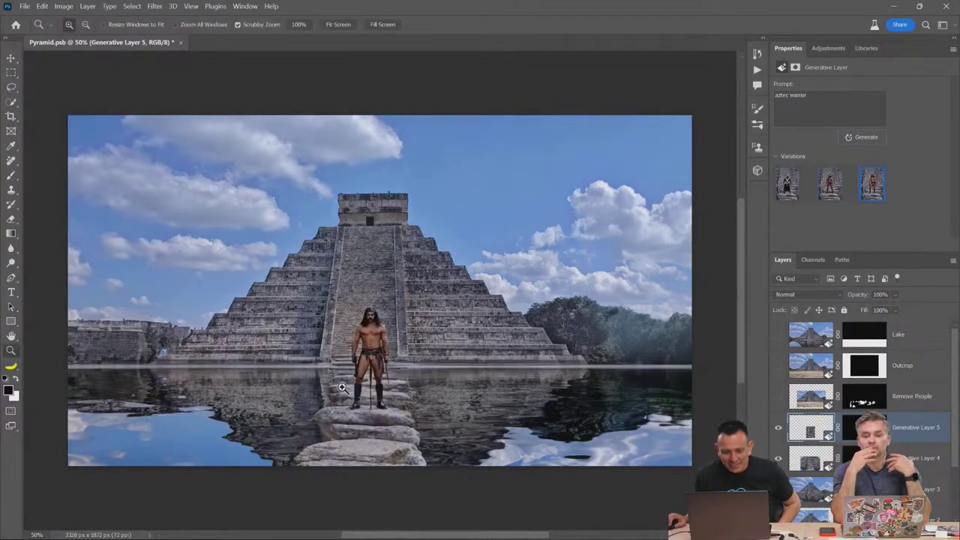
left_click_drag(370, 362, 458, 362)
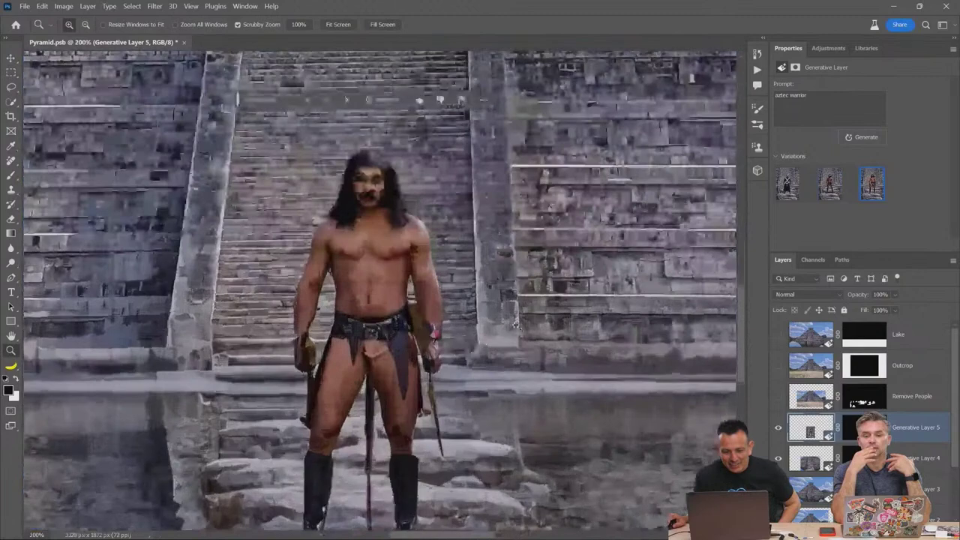
left_click(829, 196)
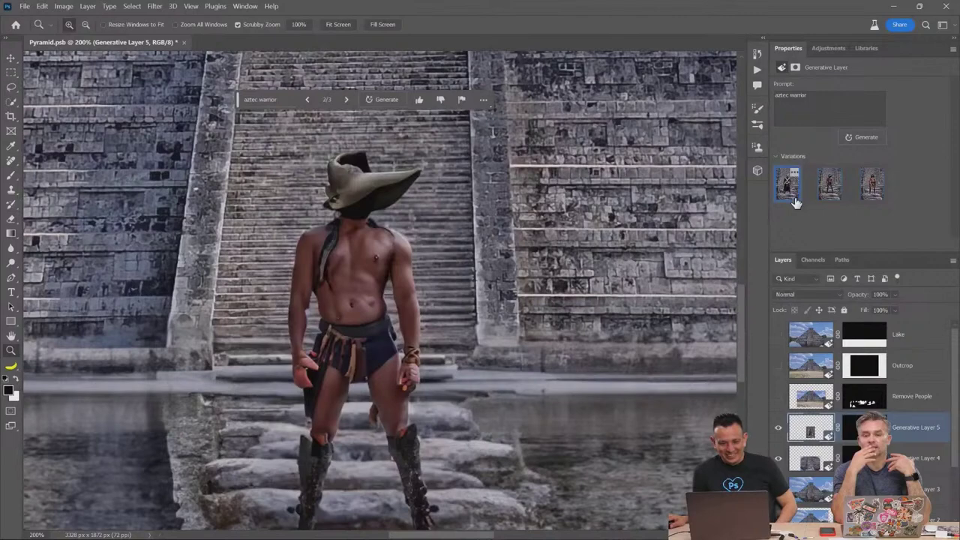
left_click(795, 201)
right_click(417, 209)
left_click(426, 215)
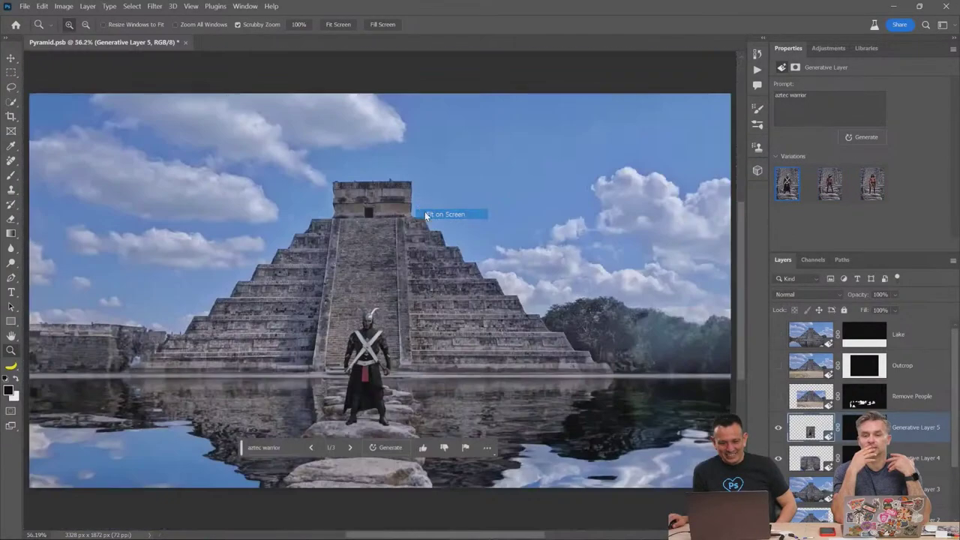
left_click(839, 199)
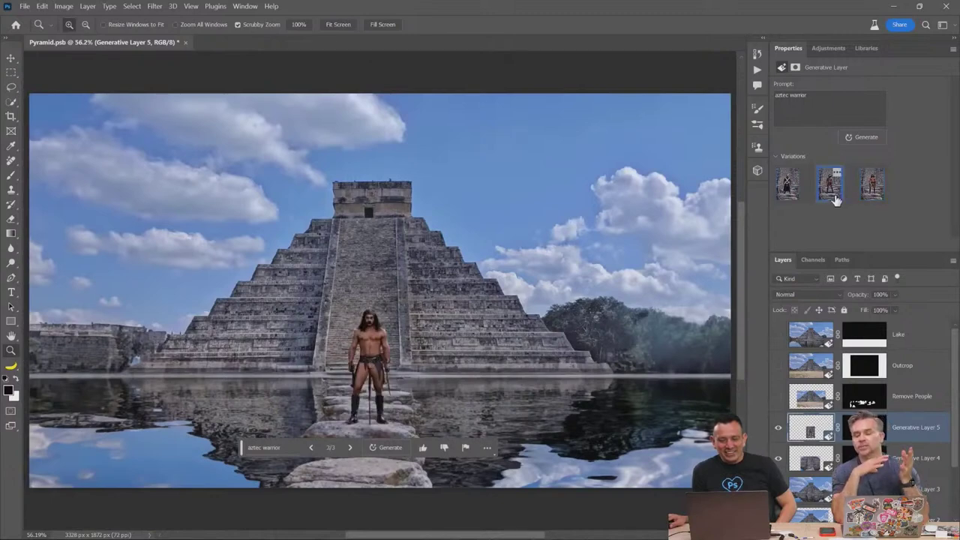
left_click(793, 199)
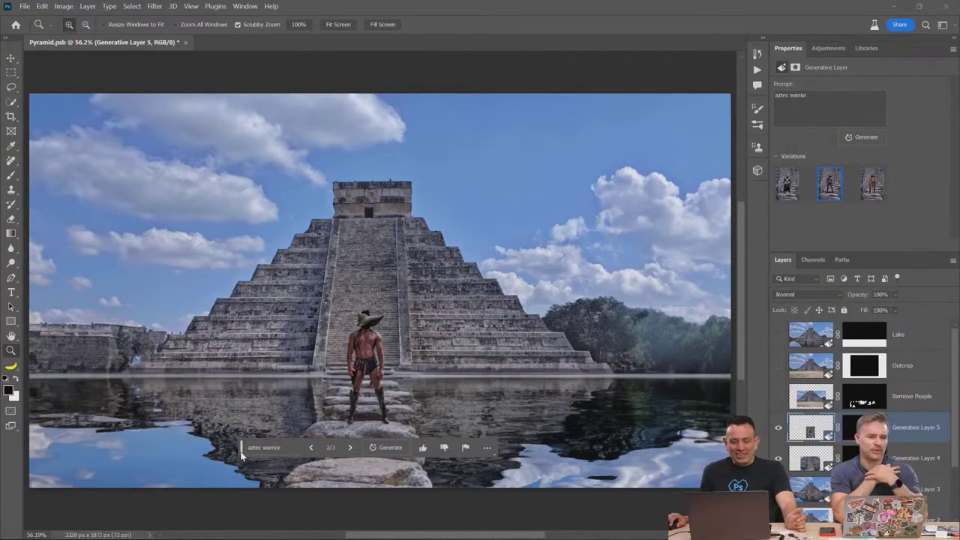
- Move the prompt bar aside and marquee a patch of sky above the pyramid
left_click_drag(244, 453, 260, 506)
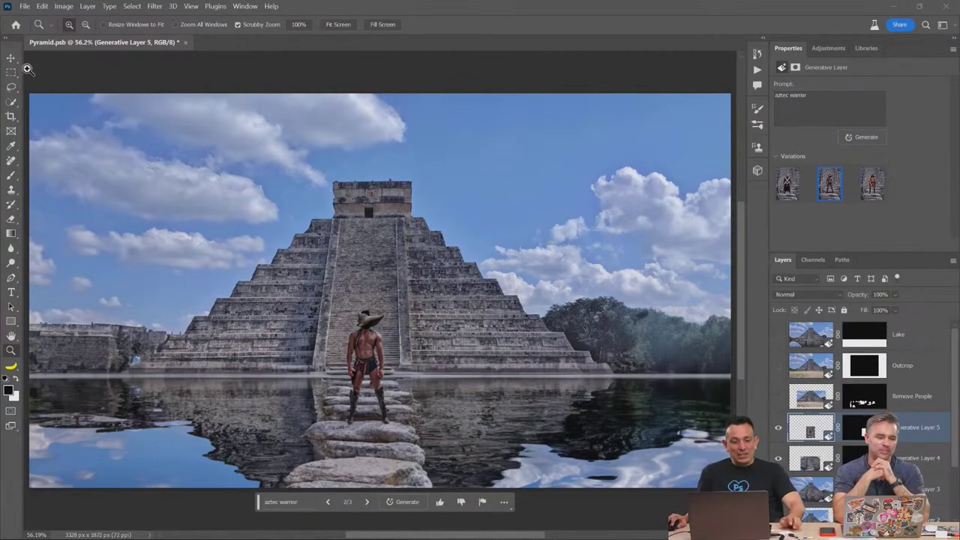
key("m")
left_click_drag(316, 121, 435, 183)
mouse_move(310, 104)
left_mouse_down()
mouse_move(409, 146)
mouse_move(435, 175)
mouse_move(444, 223)
left_mouse_up()
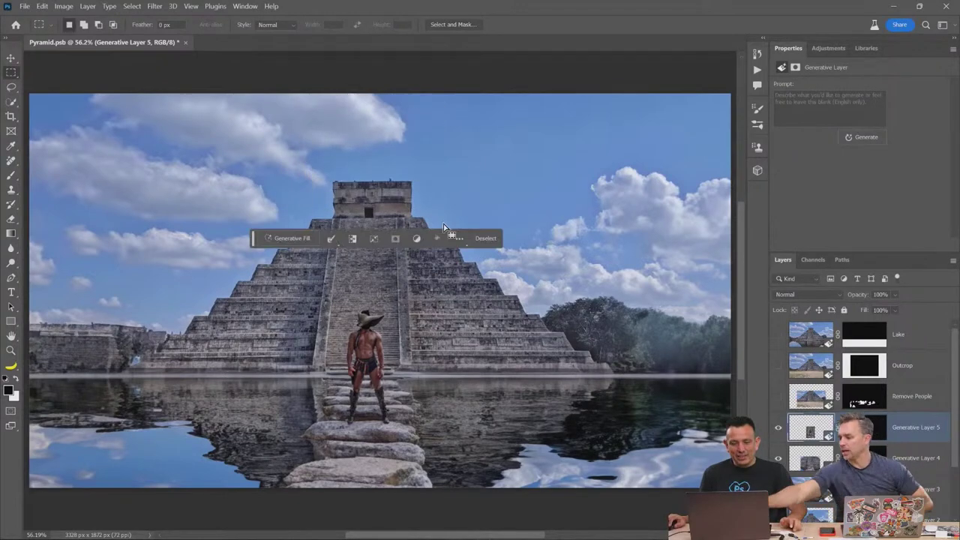
- Lasso a freehand sky area along the pyramid's right edge, replacing the rectangular selection
left_click(11, 87)
key("ctrl+d")
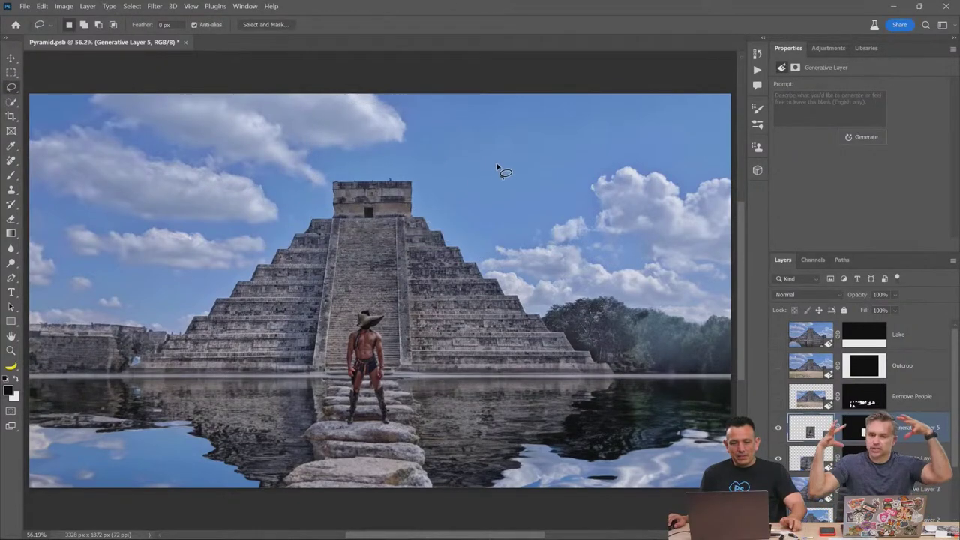
mouse_move(433, 127)
left_mouse_down()
mouse_move(409, 145)
mouse_move(409, 202)
mouse_move(435, 129)
left_mouse_up()
key("Return")
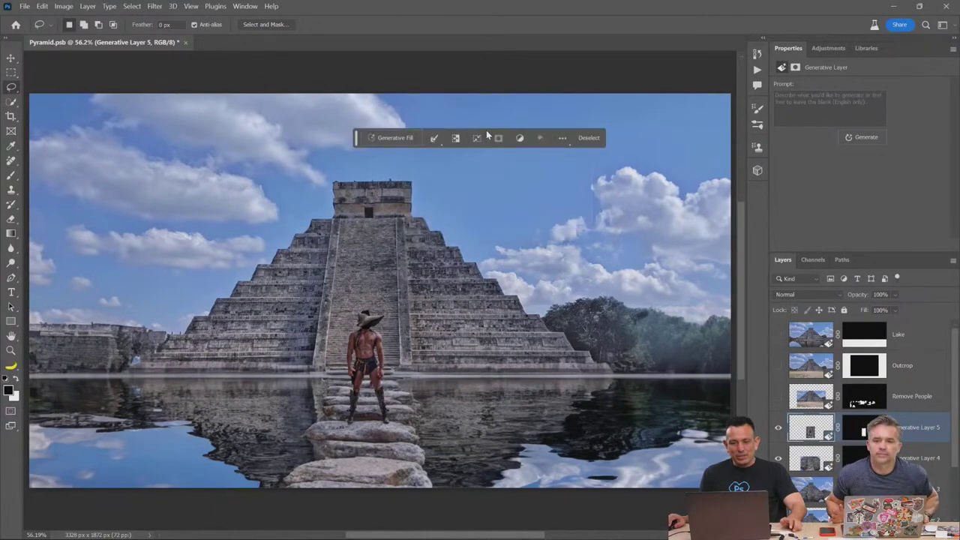
left_click(494, 118)
mouse_move(415, 226)
left_mouse_down()
mouse_move(517, 303)
mouse_move(541, 243)
mouse_move(537, 174)
left_mouse_up()
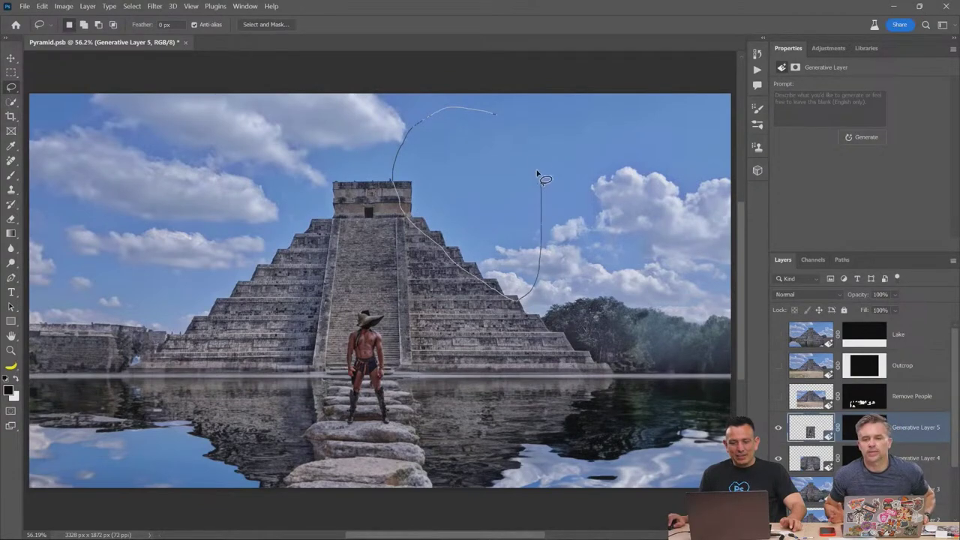
left_click_drag(510, 125, 504, 120)
- Generate a 'gigantic dragon with wings' there and pick the black dragon variation
left_click(409, 311)
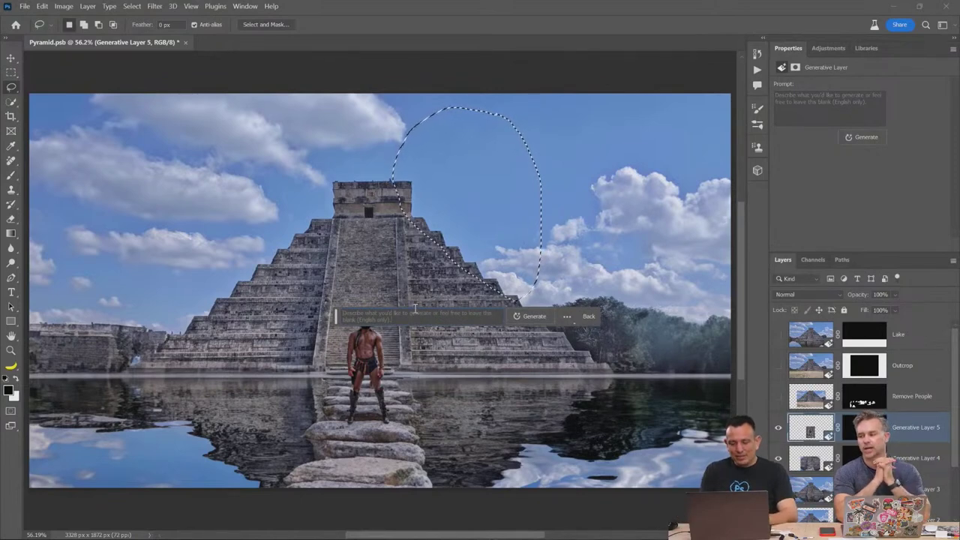
type("g")
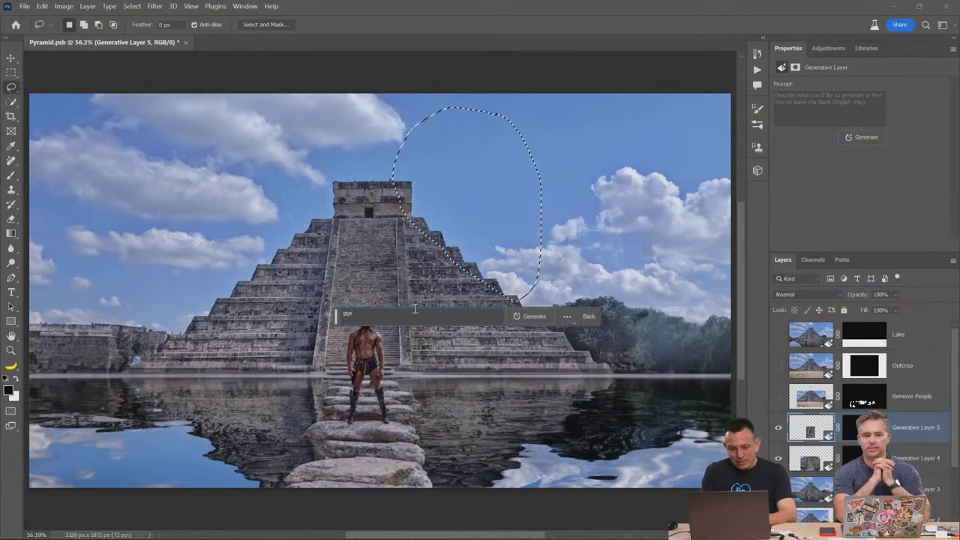
type("lantic")
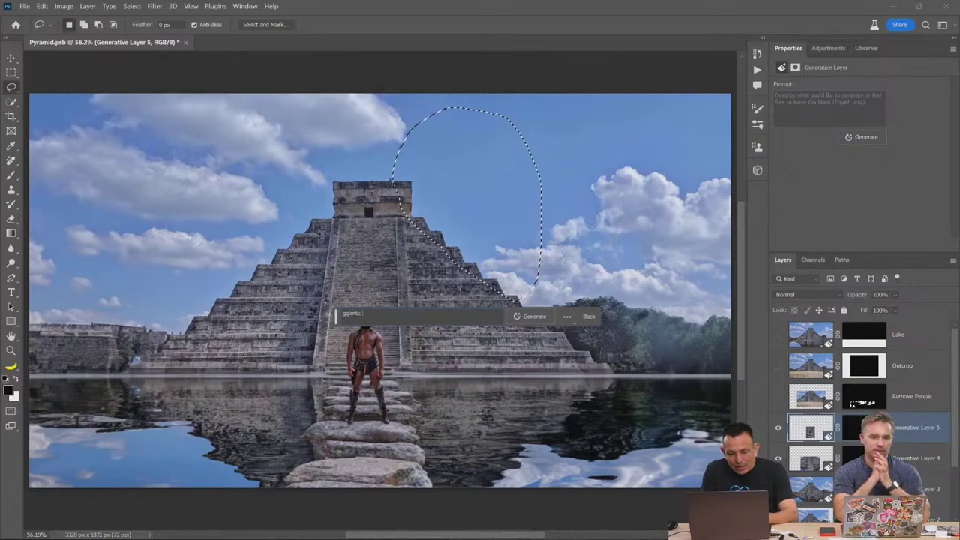
type(" dragon with w")
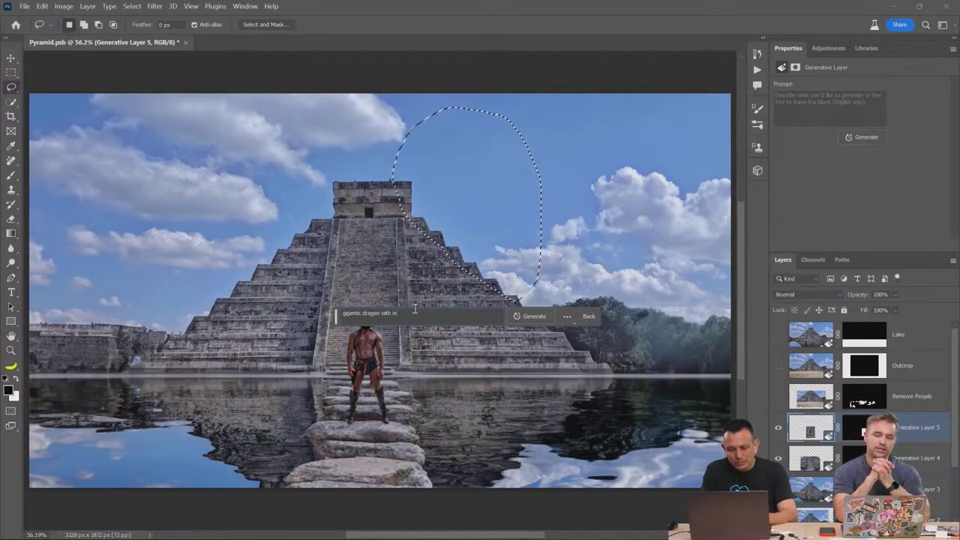
type("ings")
left_click(529, 317)
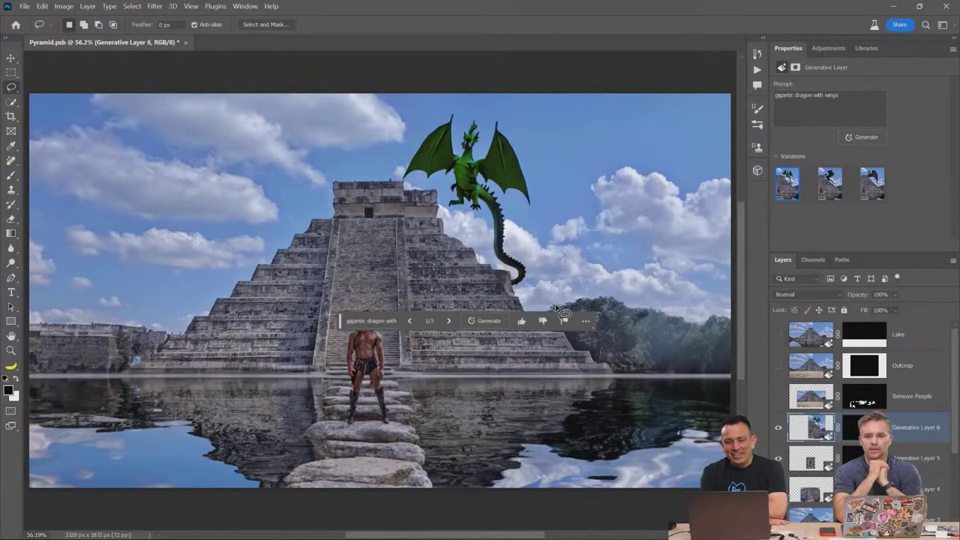
left_click(833, 203)
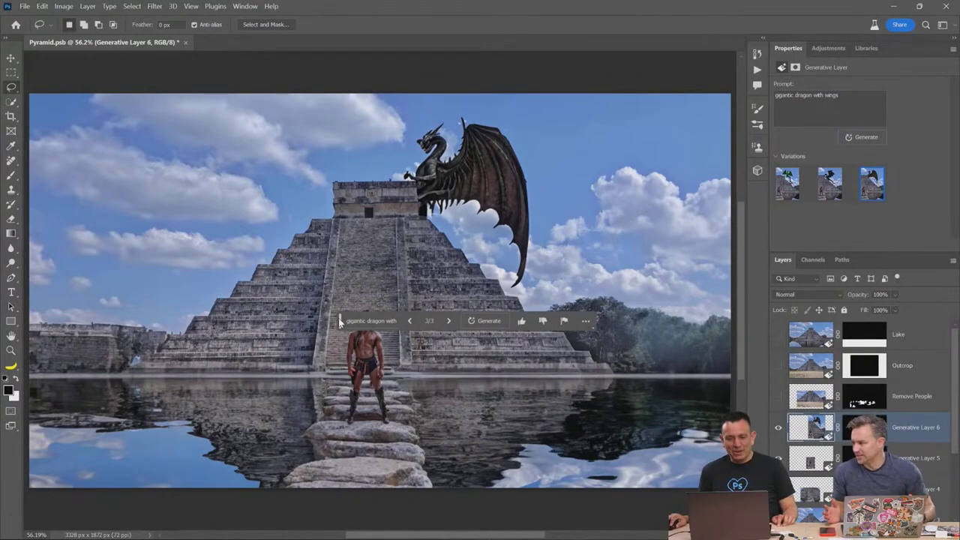
left_click_drag(339, 321, 239, 504)
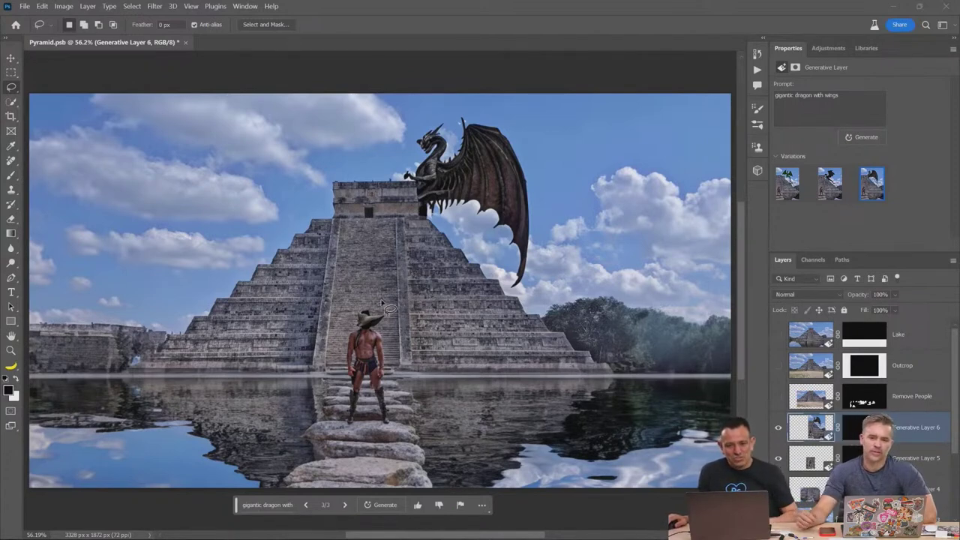
- Toggle the dragon layer off and on twice to compare before and after
left_click(777, 431)
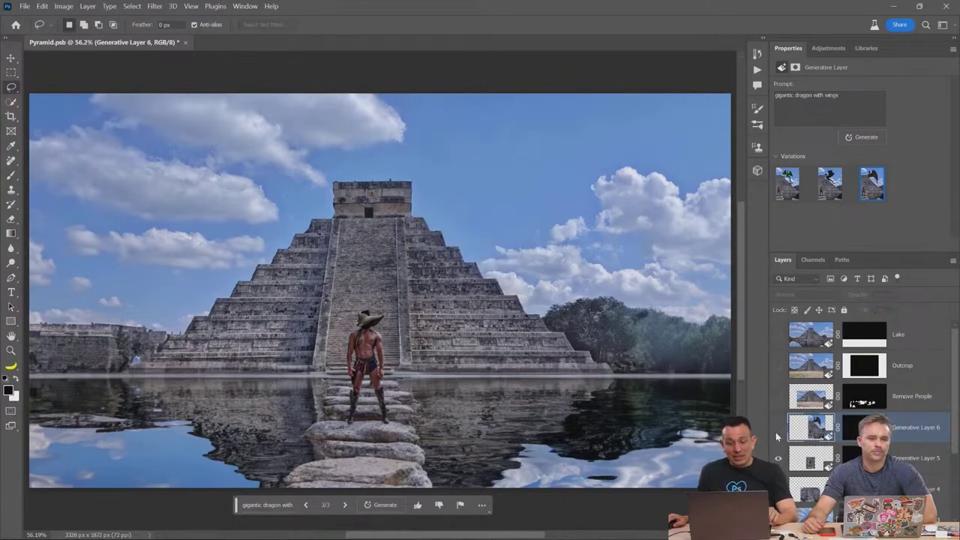
left_click(777, 430)
left_click(778, 431)
left_click(778, 430)
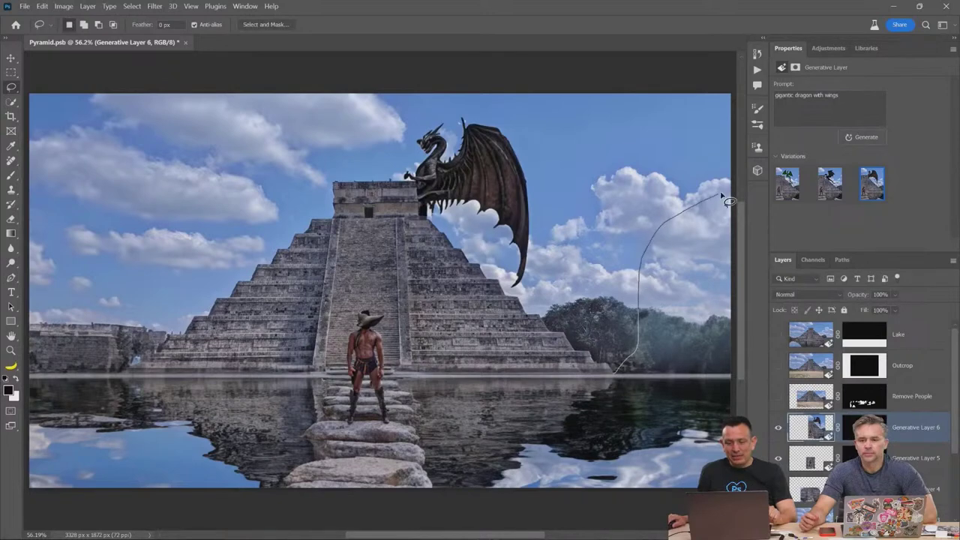
- Lasso the scene's right edge from the top down to the water line
left_click_drag(722, 196, 726, 194)
left_click_drag(729, 154, 636, 310)
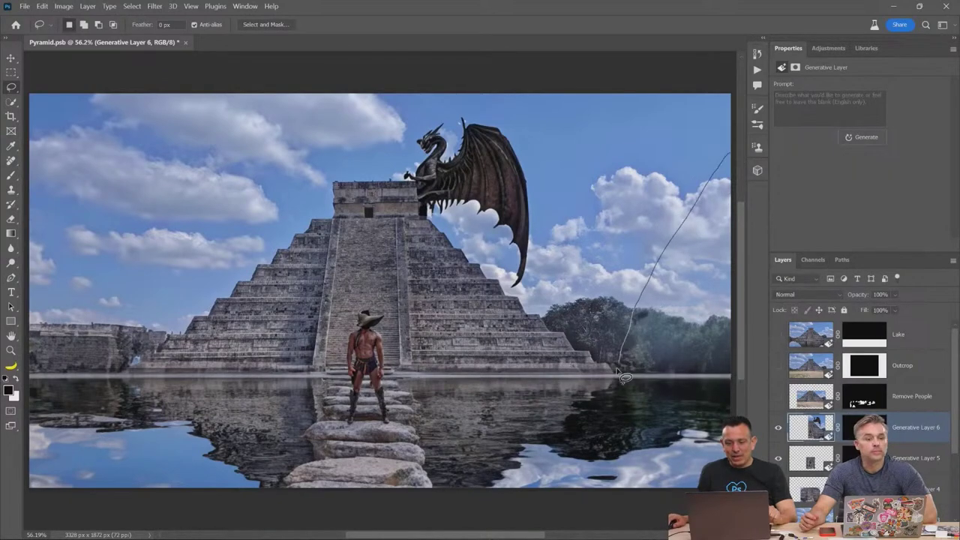
left_click_drag(756, 390, 739, 381)
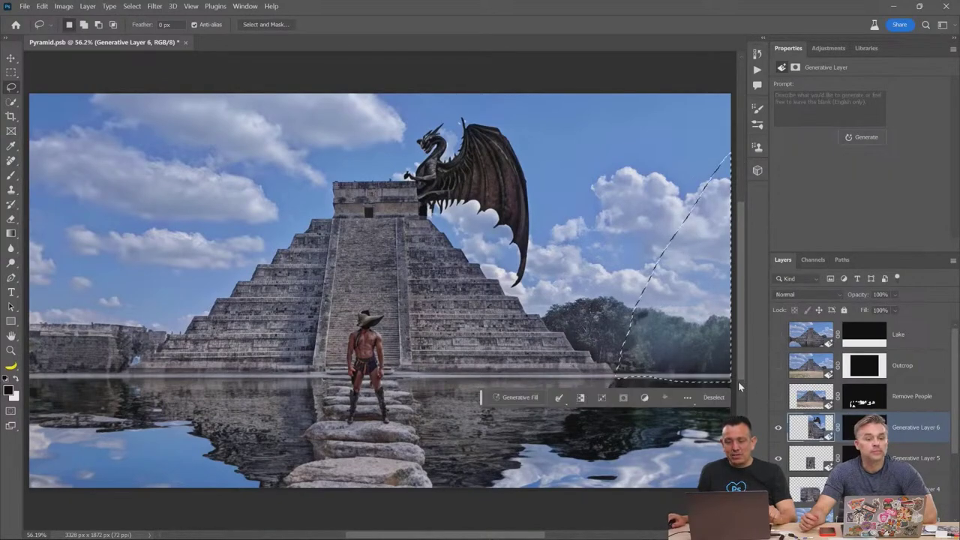
- Generate a 'pyramid' in that area and settle on the third variation
left_click(523, 400)
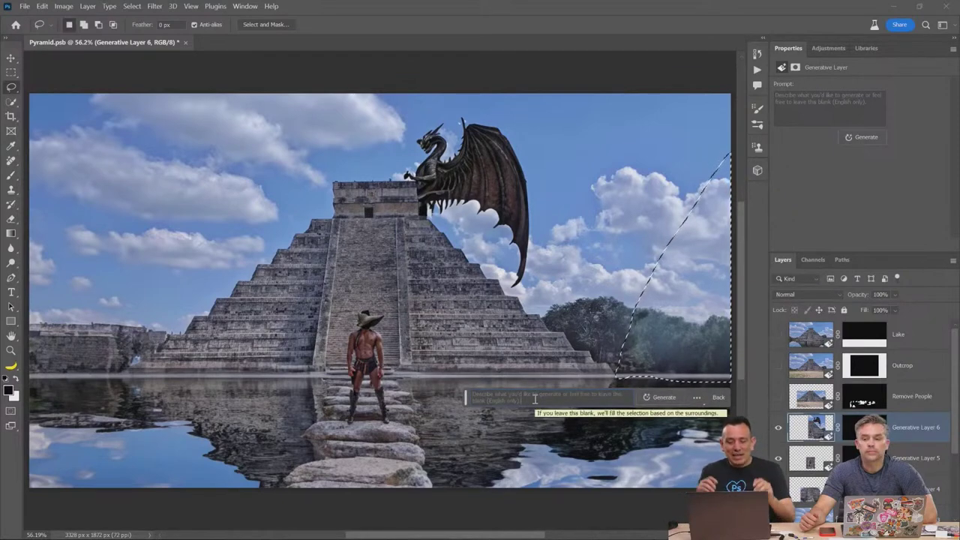
type("pyramid")
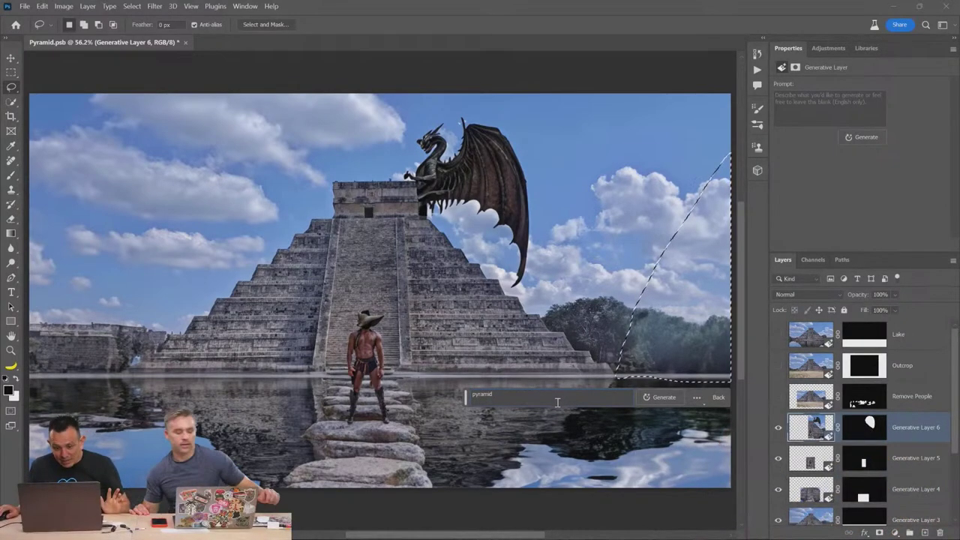
left_click(650, 399)
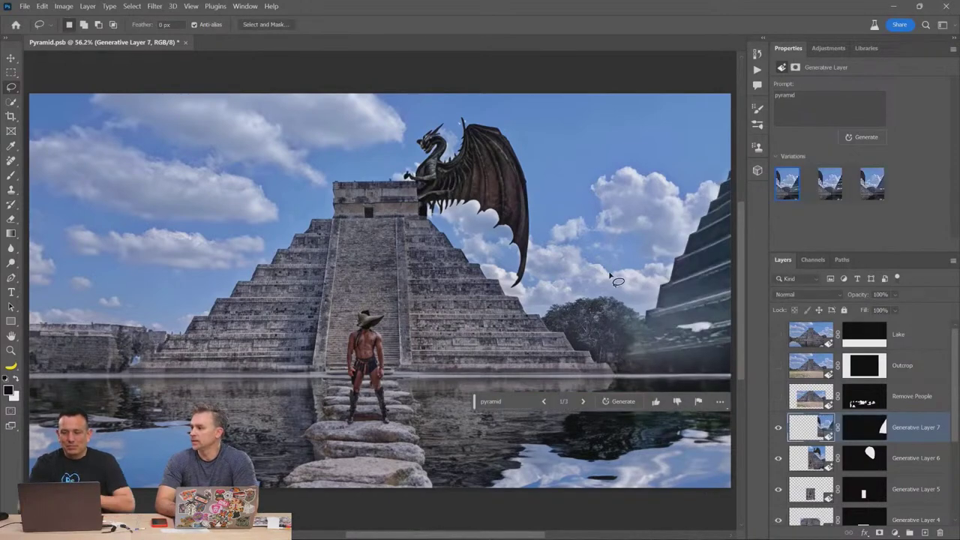
left_click(833, 197)
left_click(871, 195)
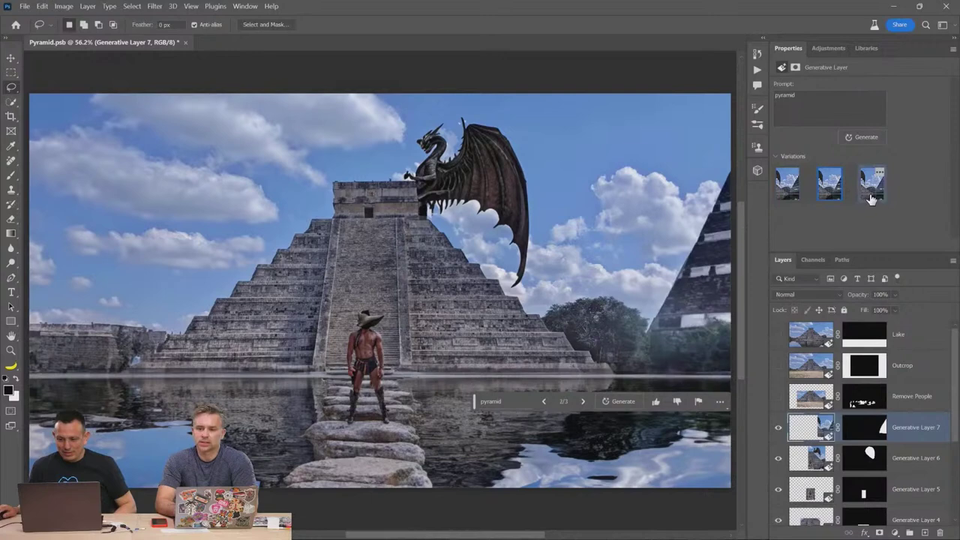
left_click(832, 198)
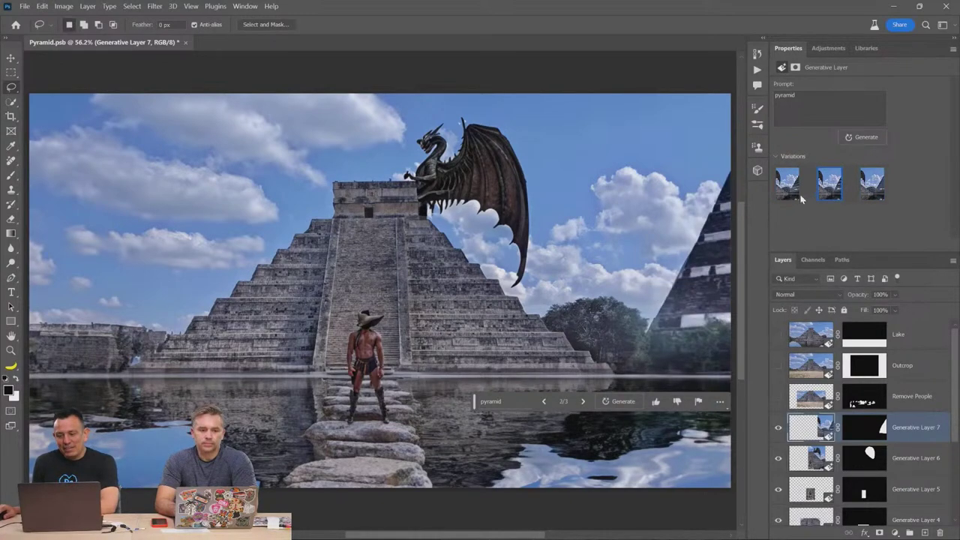
left_click(874, 189)
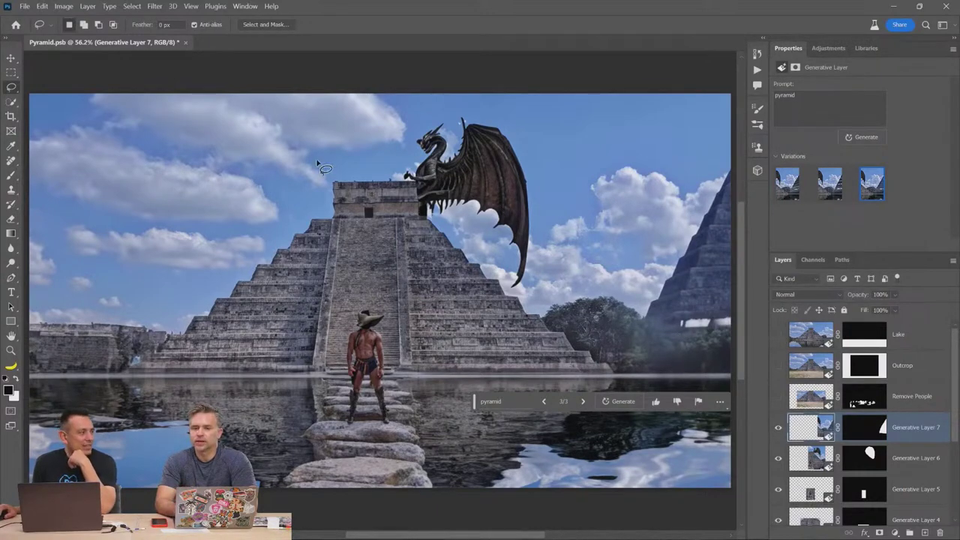
- Save and close the pyramid file, open Composite.psd, and hide Generative Layers 1 and 2
left_click(185, 43)
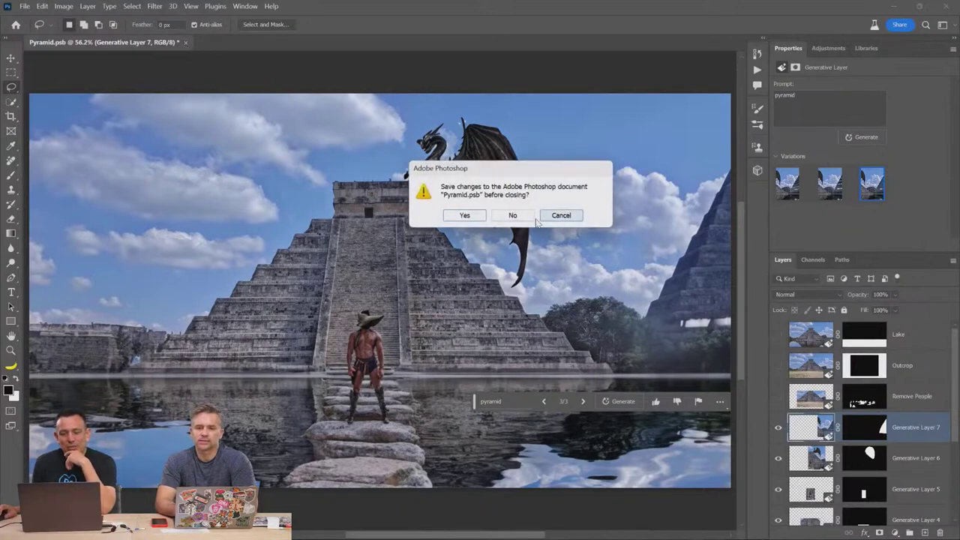
left_click(464, 215)
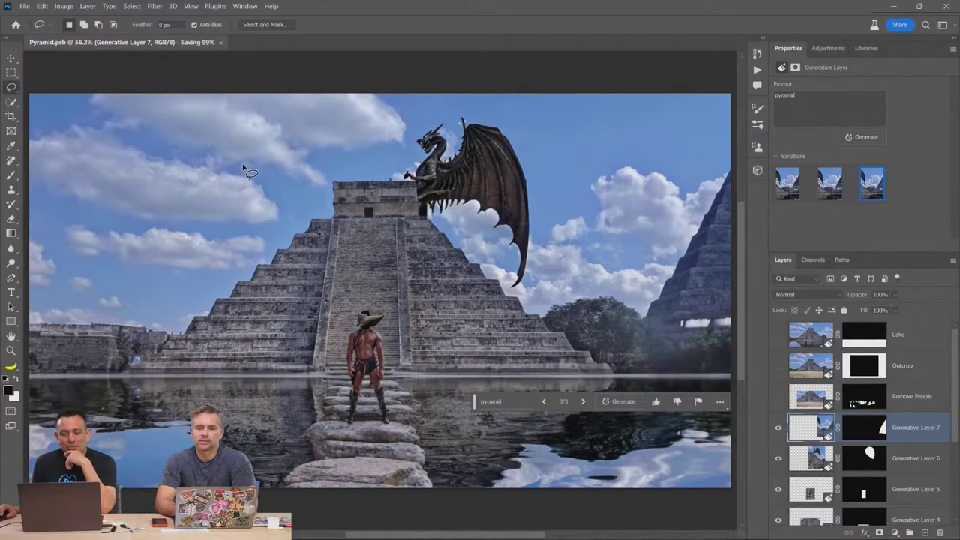
left_click(21, 9)
left_click(34, 32)
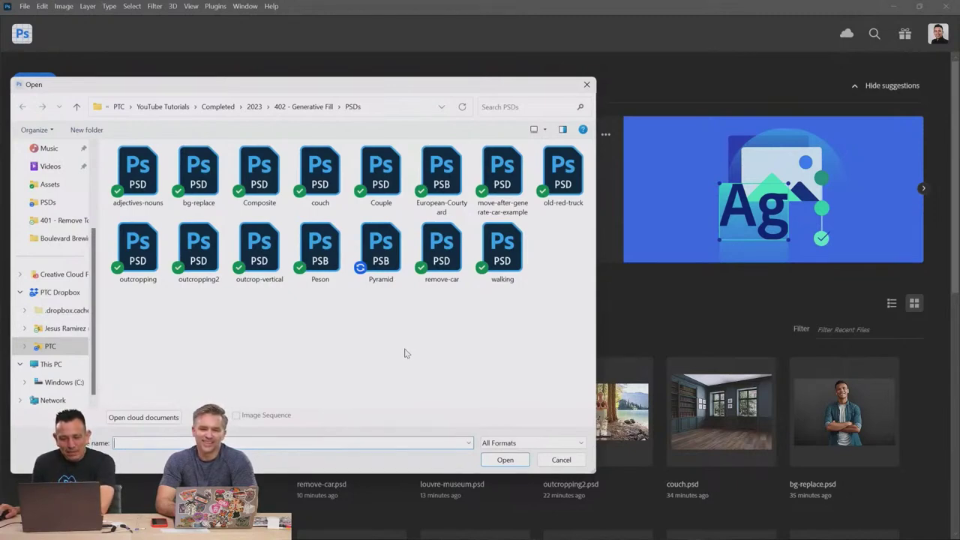
double_click(259, 176)
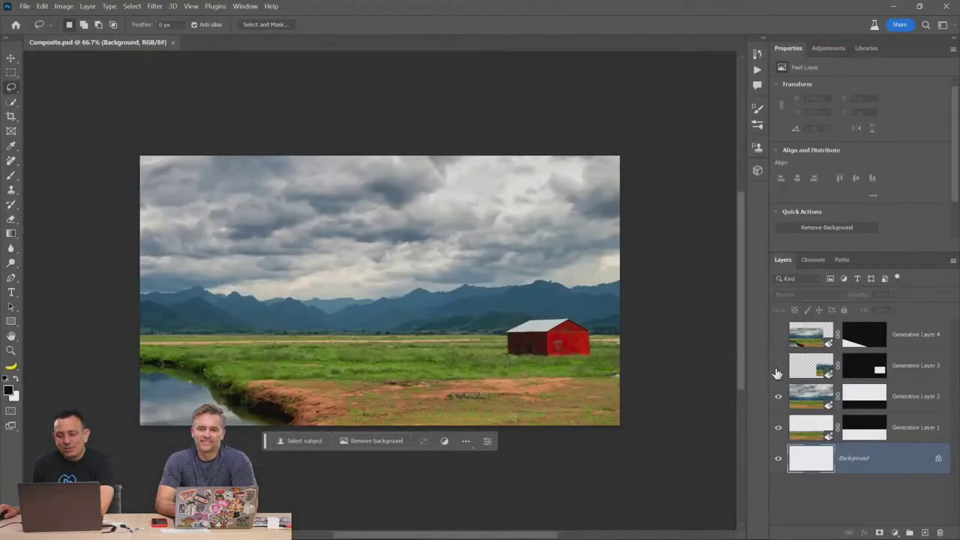
left_click_drag(778, 396, 778, 428)
left_click(12, 72)
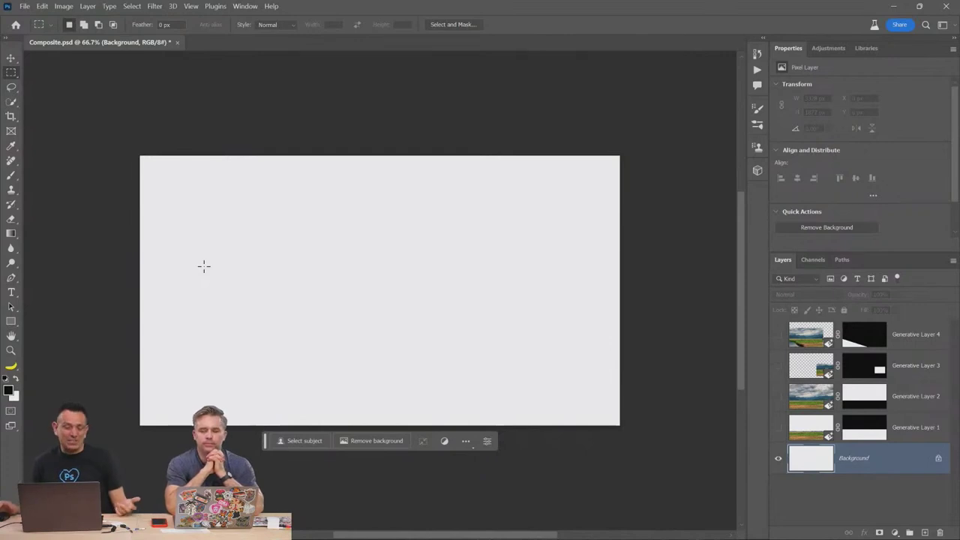
- Marquee the lower canvas and generate a grassy field with dirt patches there
left_click_drag(122, 293, 660, 470)
left_click_drag(535, 366, 531, 383)
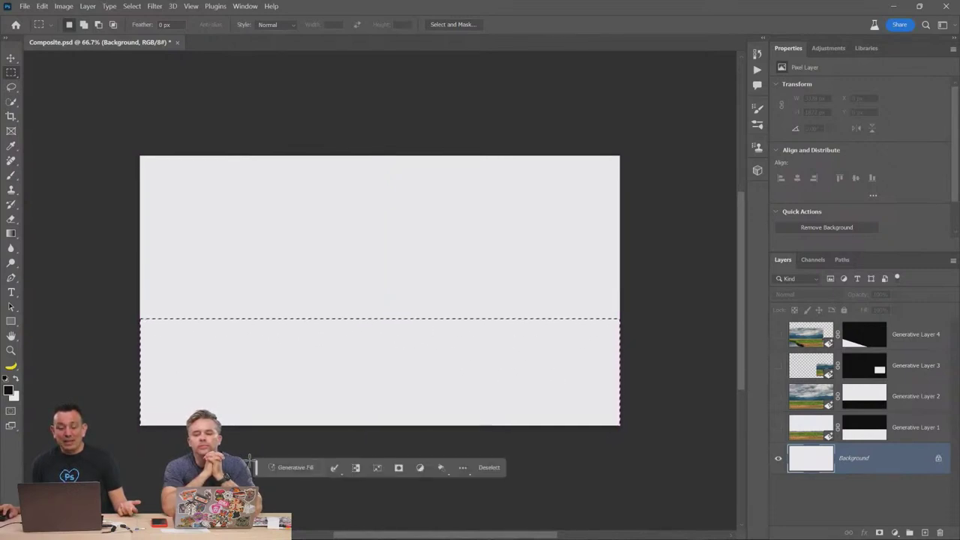
left_click(294, 469)
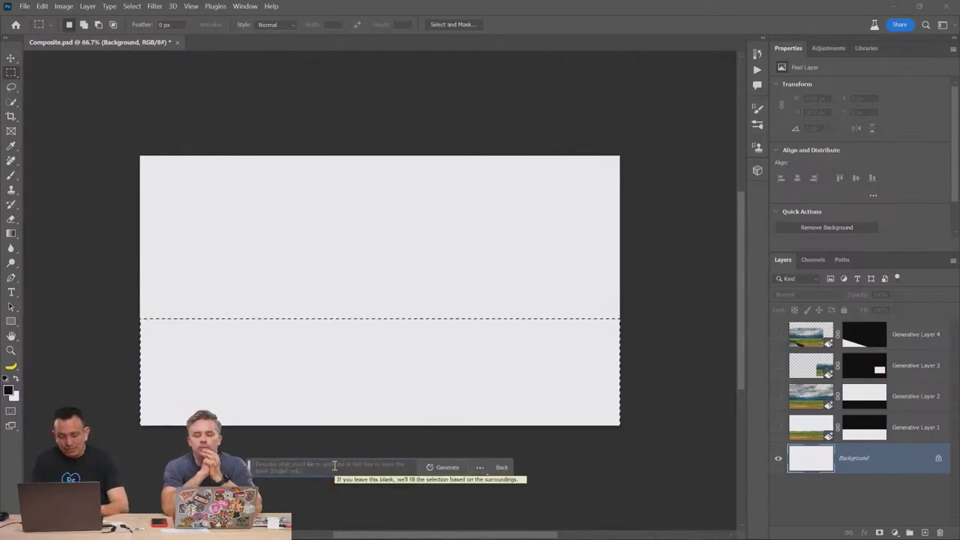
type("grassy f")
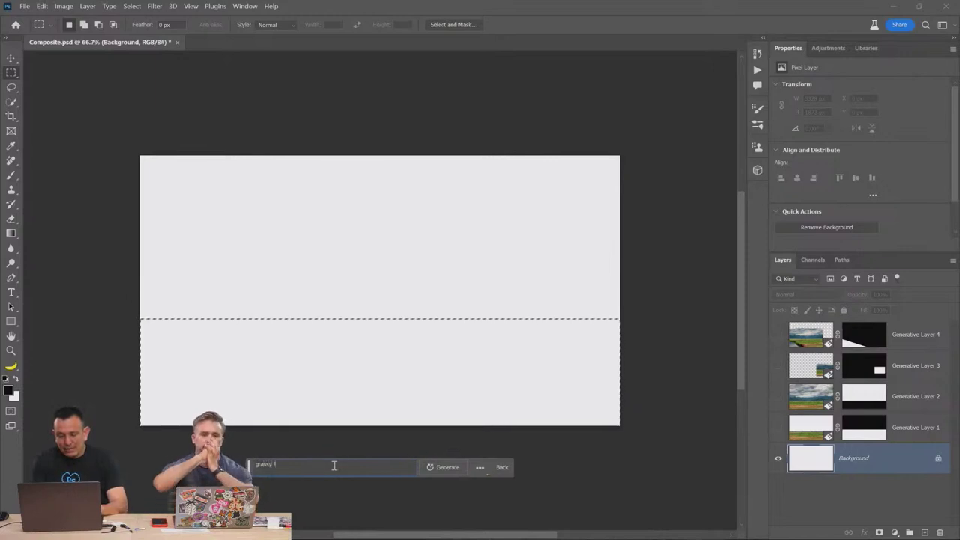
type("ield")
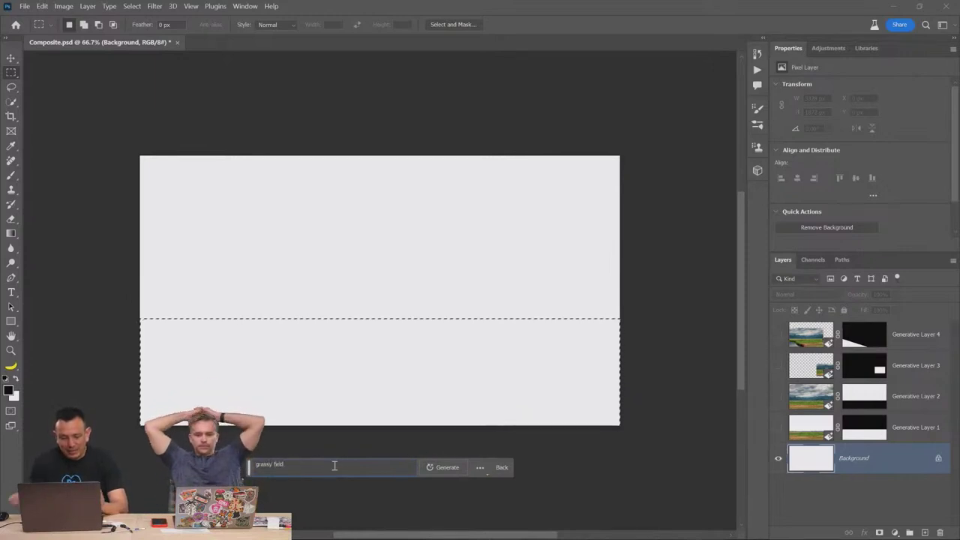
left_click(444, 468)
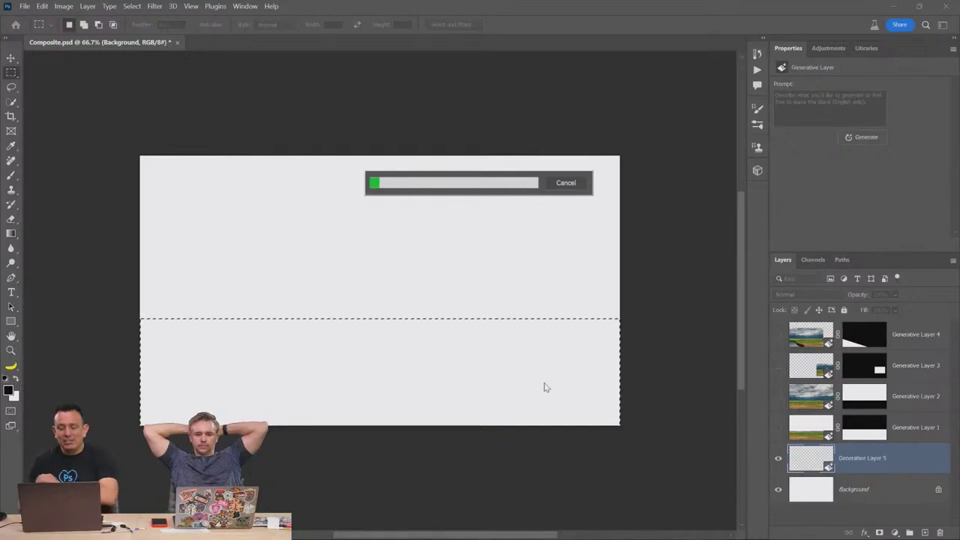
left_click(568, 186)
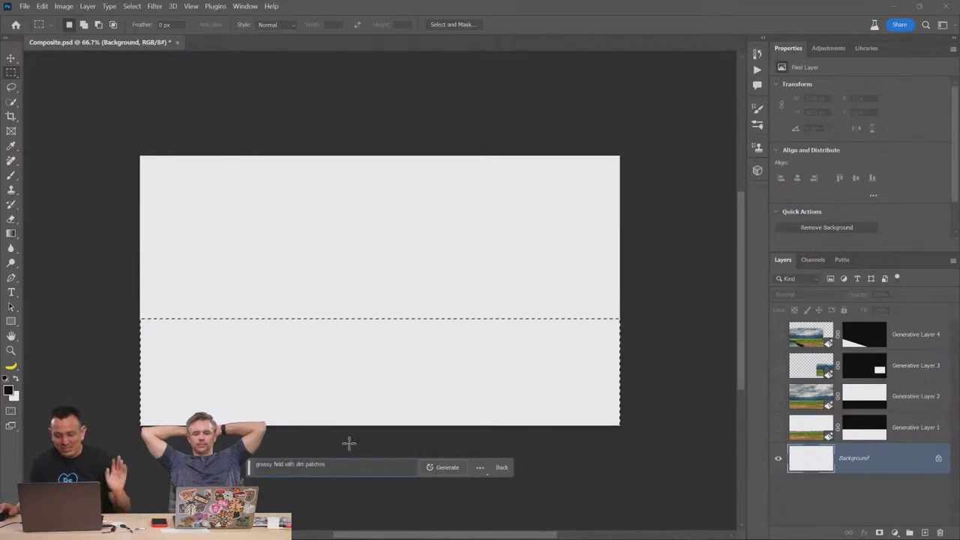
left_click(448, 466)
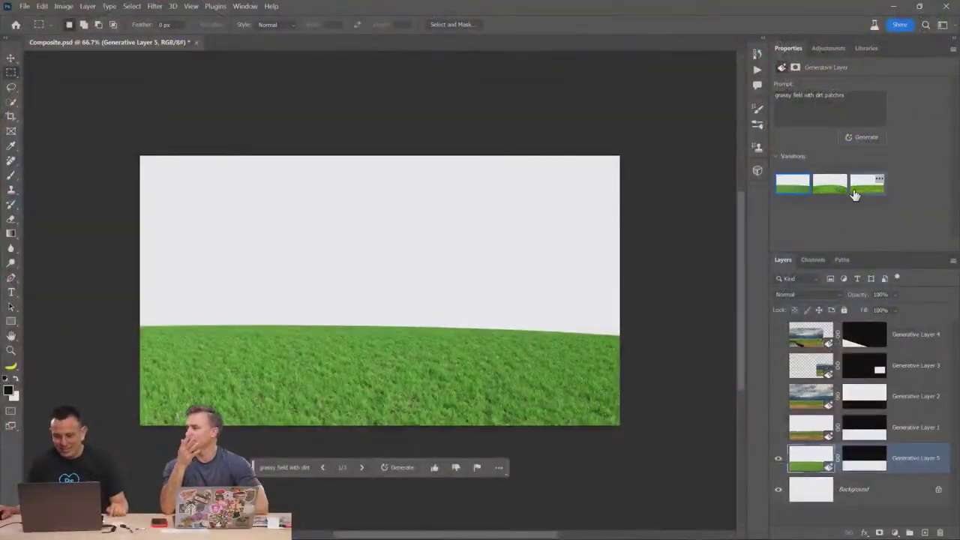
- Compare the grass variations and check Generative Layer 1's prompt before returning to Layer 5
left_click(857, 188)
left_click(793, 184)
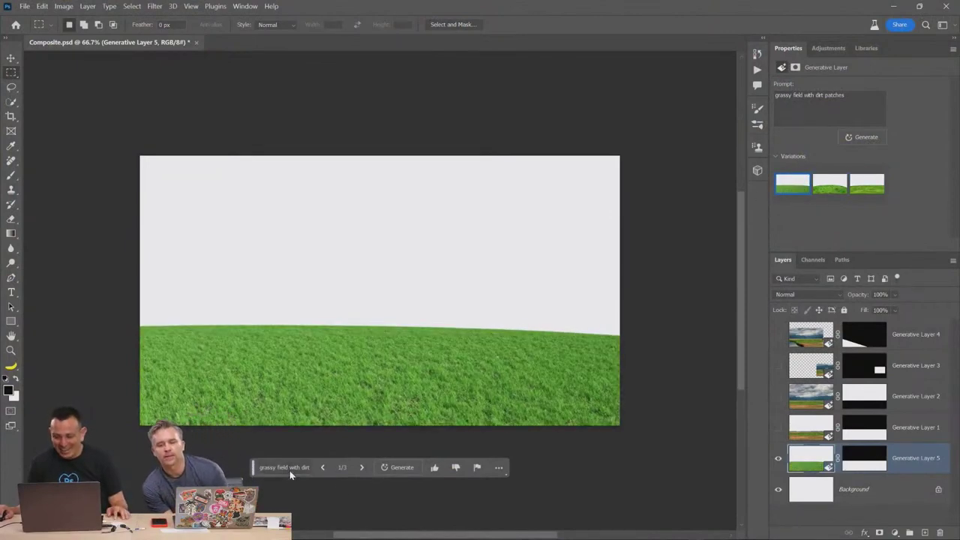
left_click(922, 434)
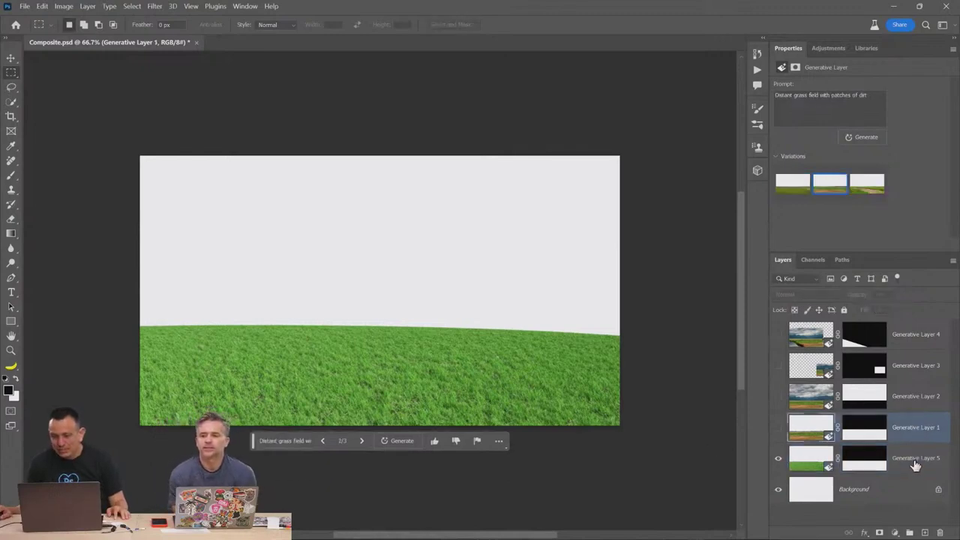
left_click(913, 459)
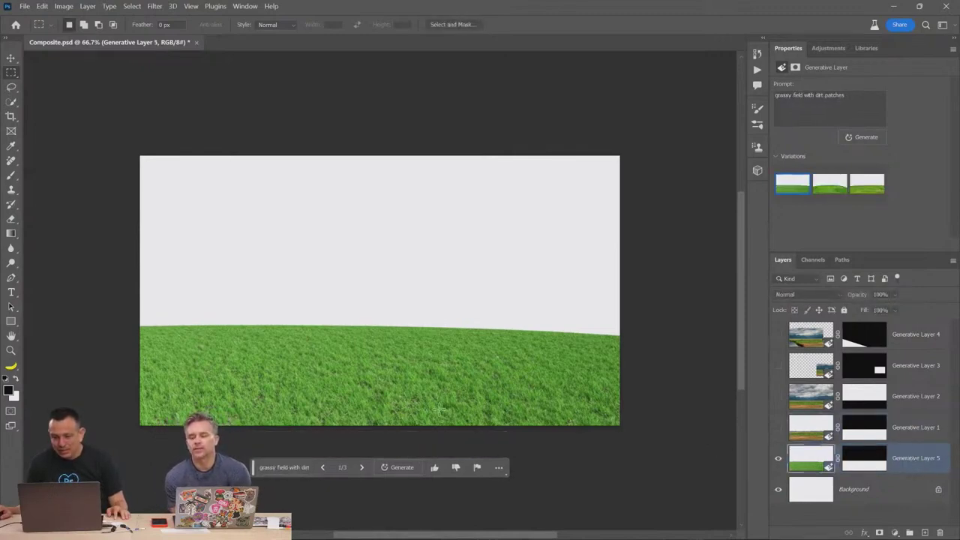
- Regenerate as 'distant grass field with dirt patches', keep the third variation, and select the sky
left_click(778, 95)
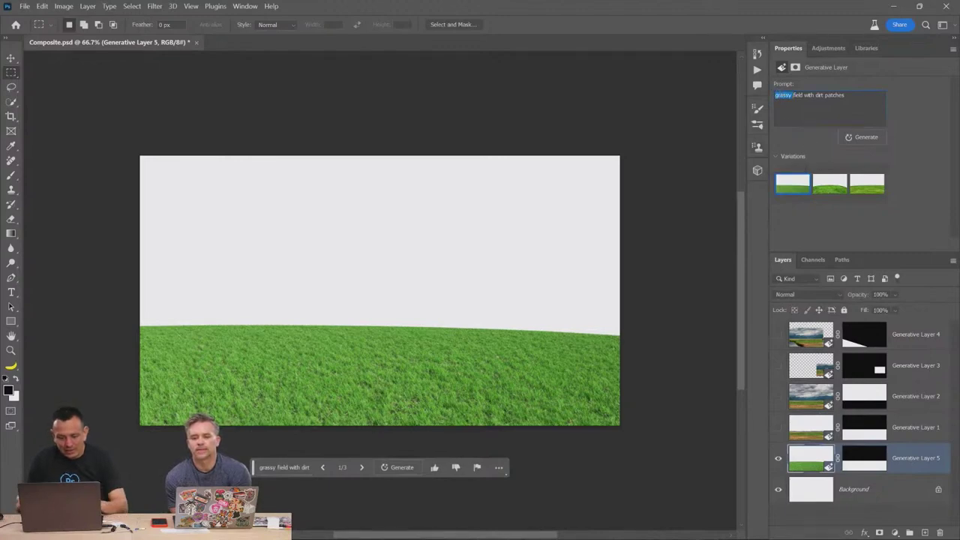
type("dir")
type("tant grass")
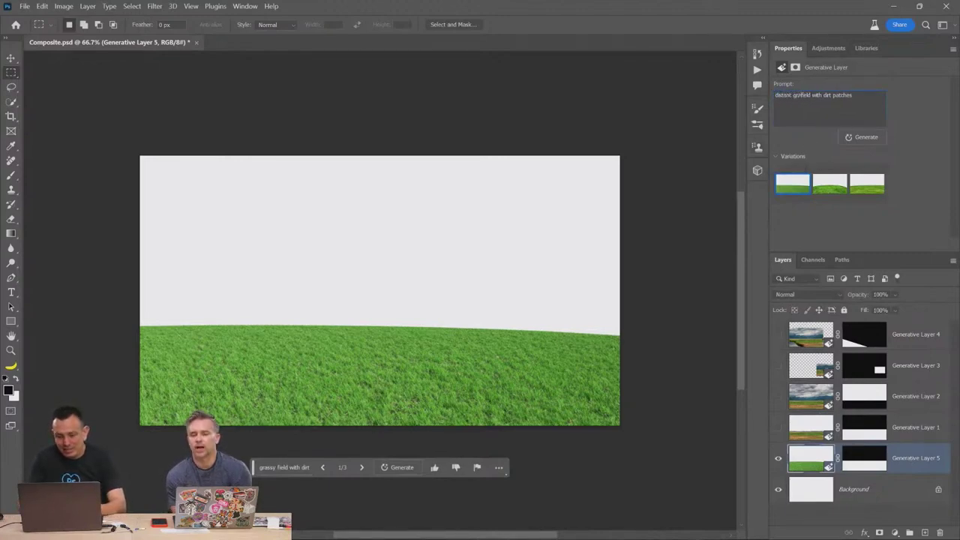
left_click(862, 138)
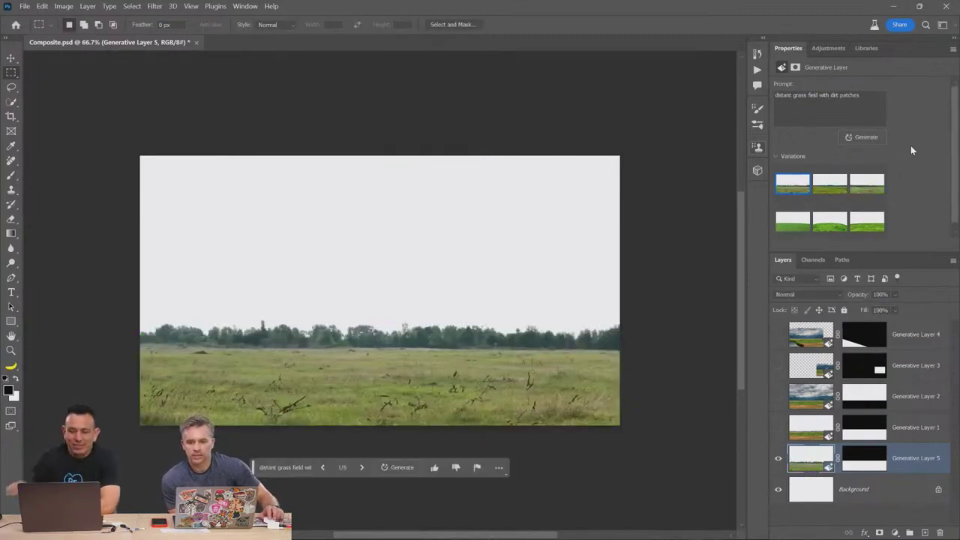
left_click(831, 194)
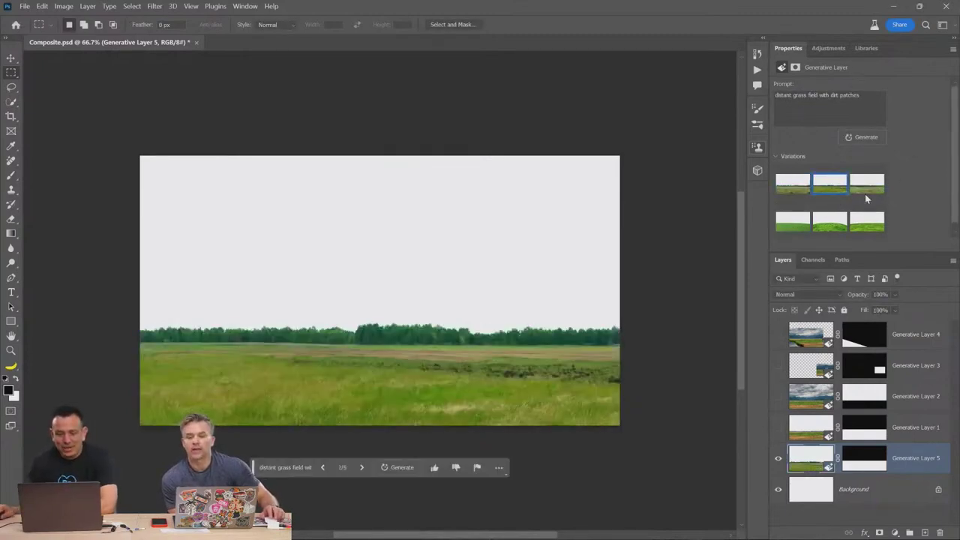
left_click(864, 189)
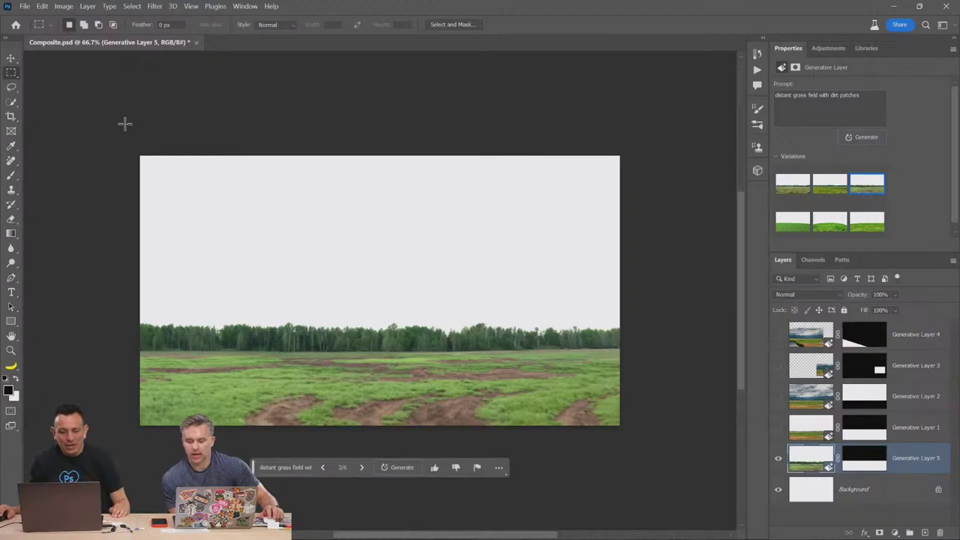
left_click_drag(126, 125, 669, 350)
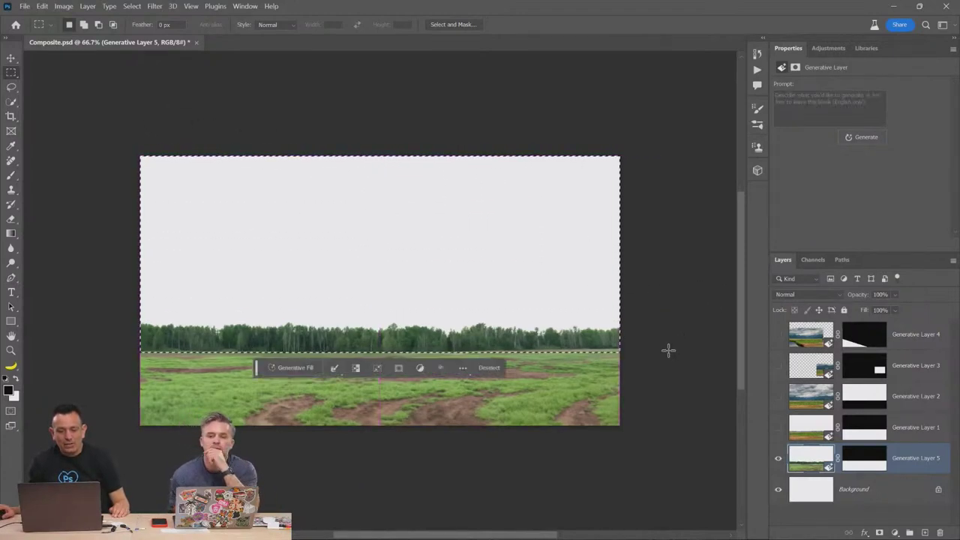
- Generate 'overcast cloudy sky with distant mountains' in the sky selection, correcting the prompt's typo first
left_click(307, 369)
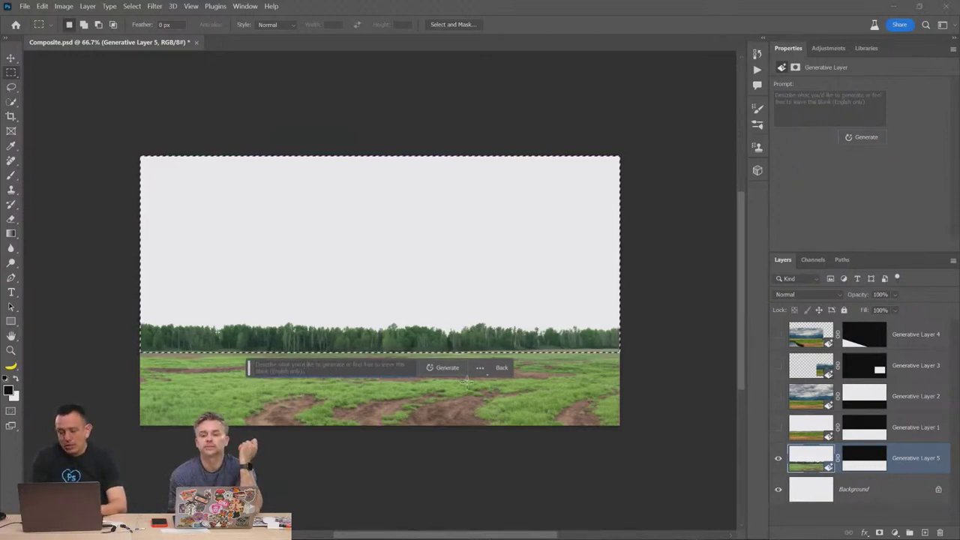
type("overst d")
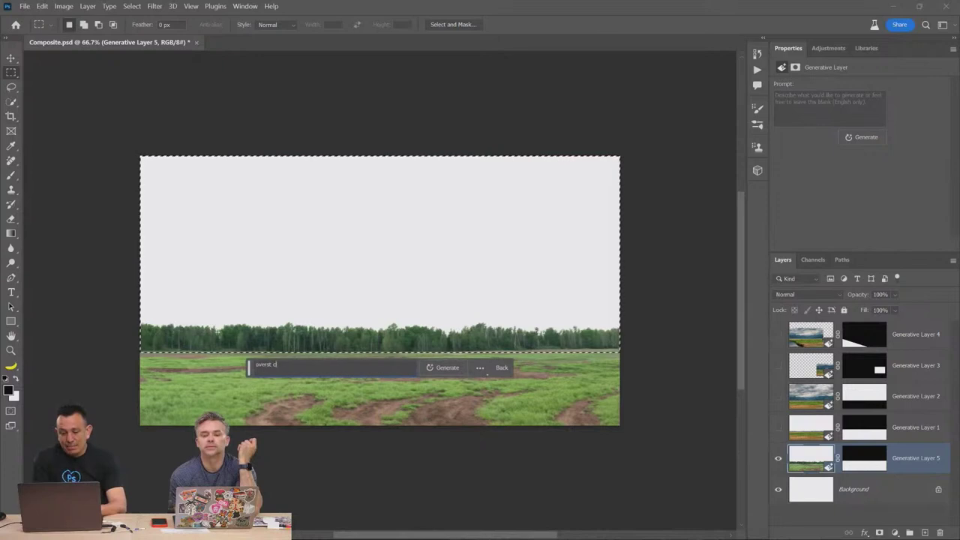
key("BackSpace")
type("cloudy")
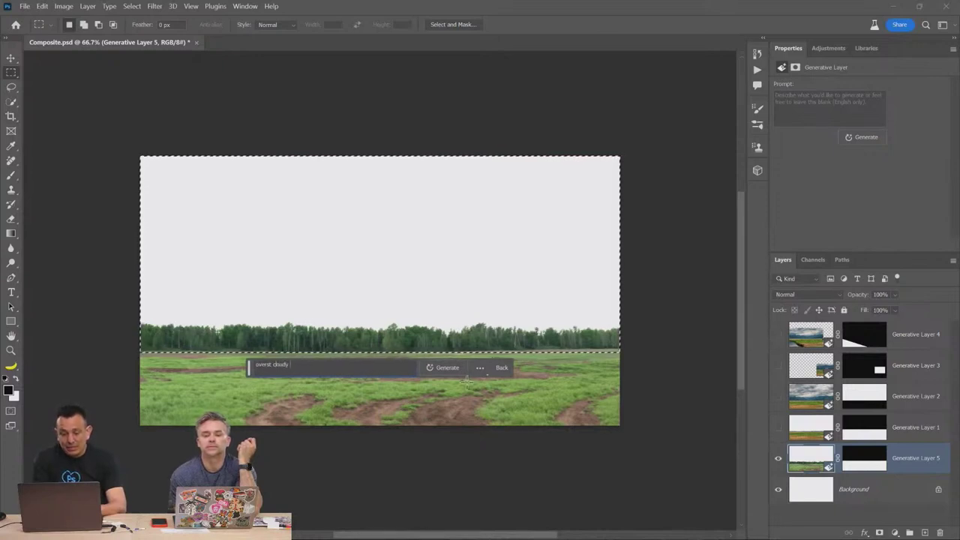
type(" sky with d")
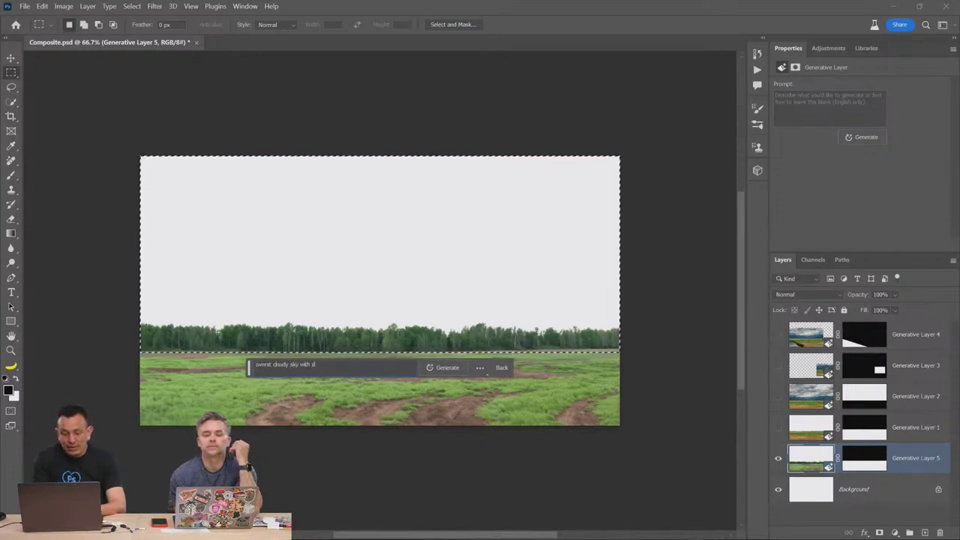
type("ista")
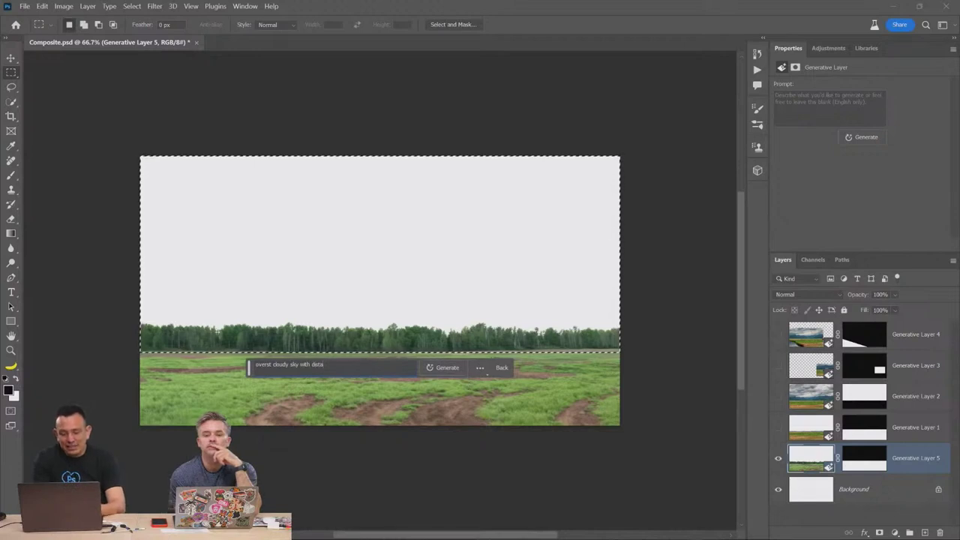
type("ntanta")
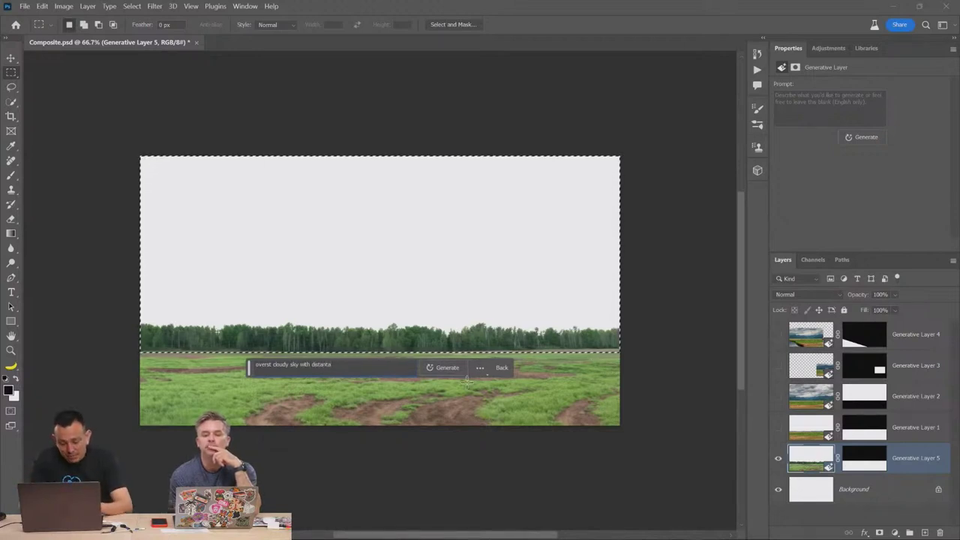
type(" mountains")
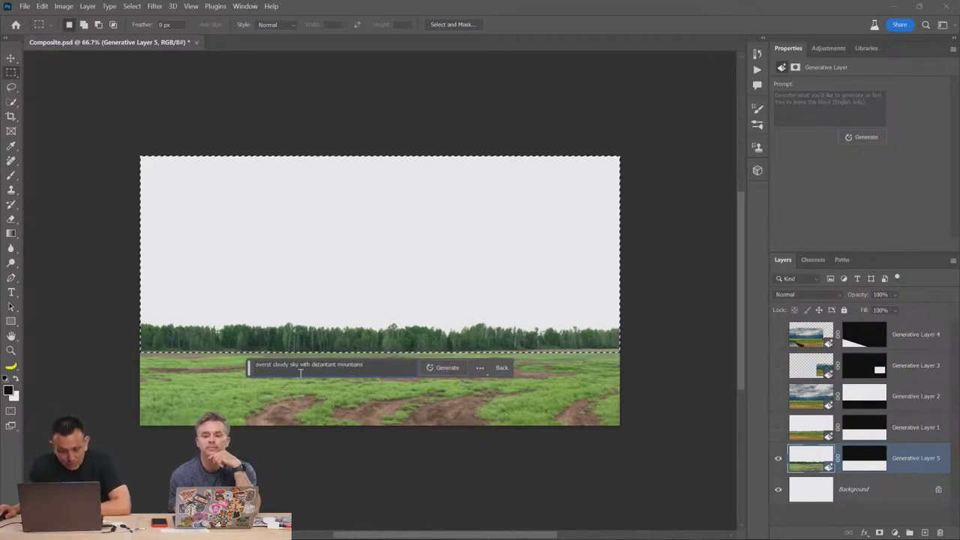
left_click(268, 366)
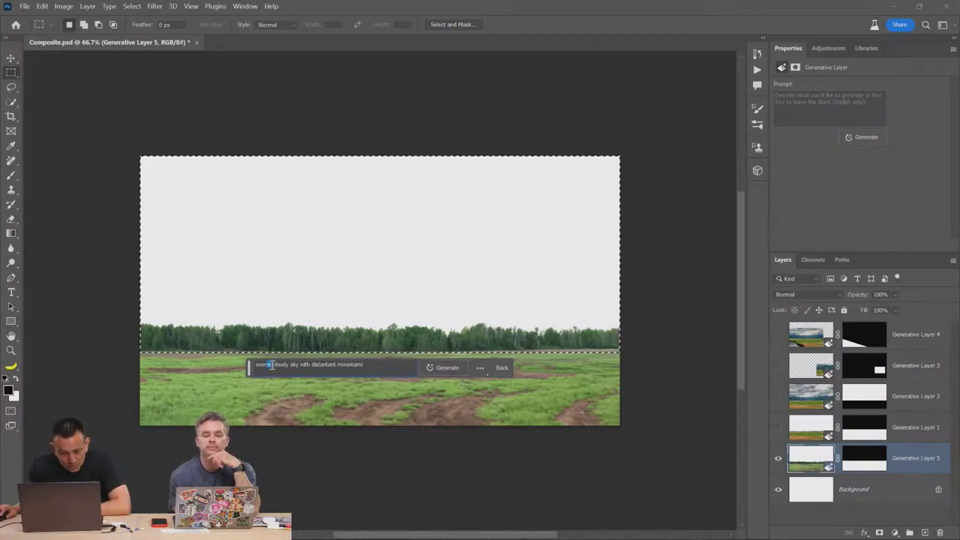
type("ca")
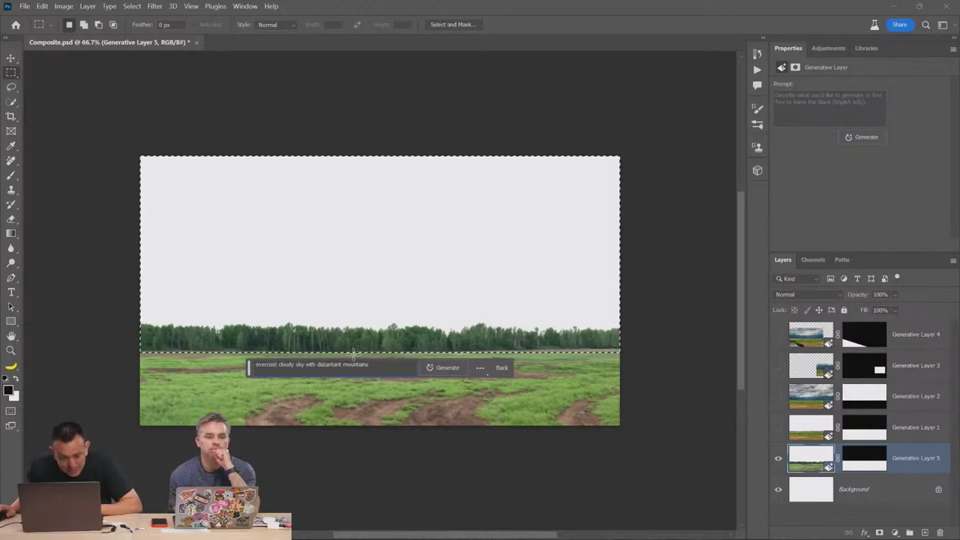
left_click(435, 367)
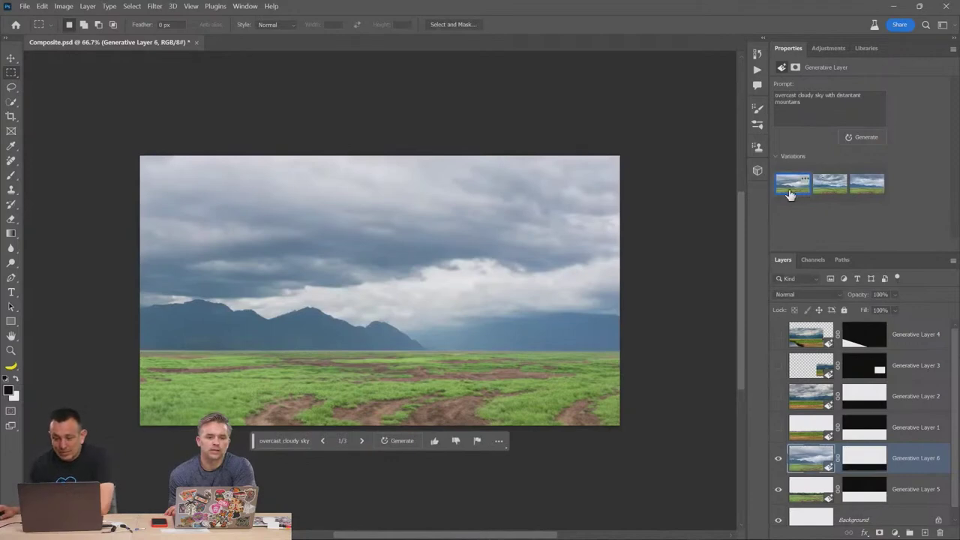
- Compare the sky variations and keep the second, grey clouds over blue mountains
left_click(825, 189)
left_click(860, 196)
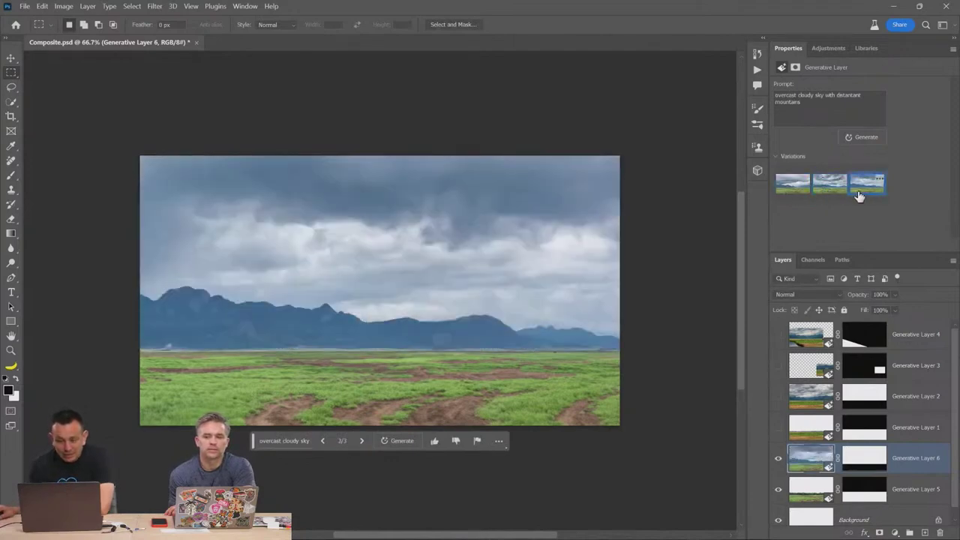
left_click(801, 190)
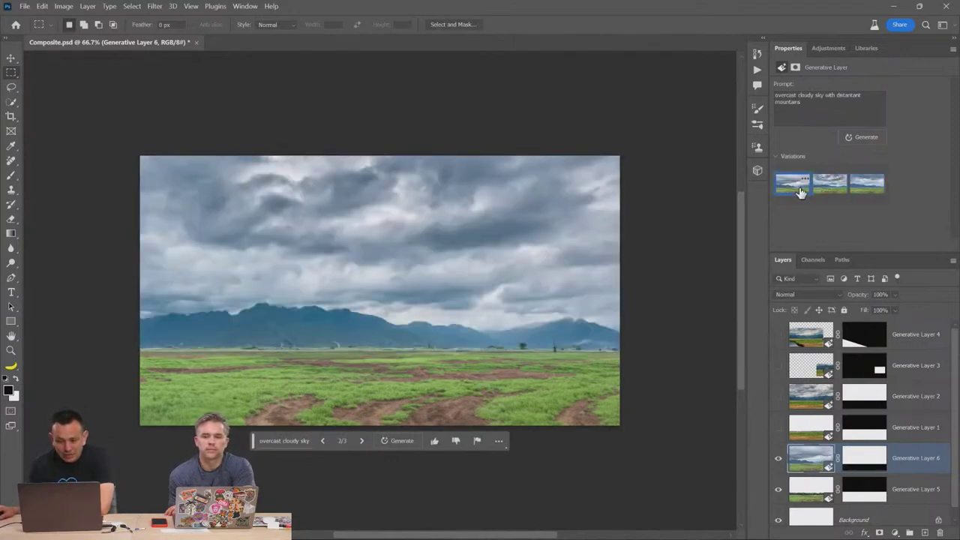
left_click(827, 193)
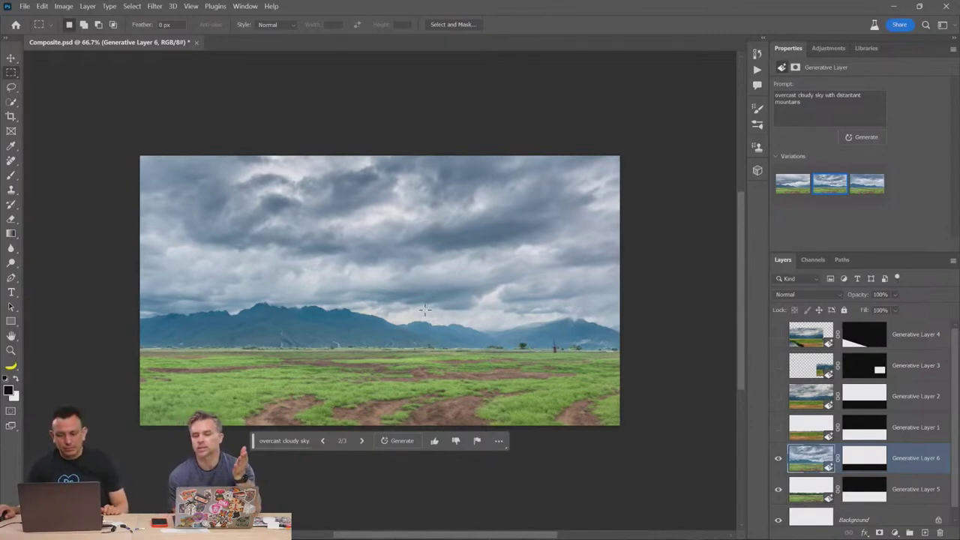
- Generate a 'broken down red barn' in a rectangle right of centre on the field
mouse_move(414, 301)
left_mouse_down()
mouse_move(569, 352)
mouse_move(549, 355)
left_mouse_up()
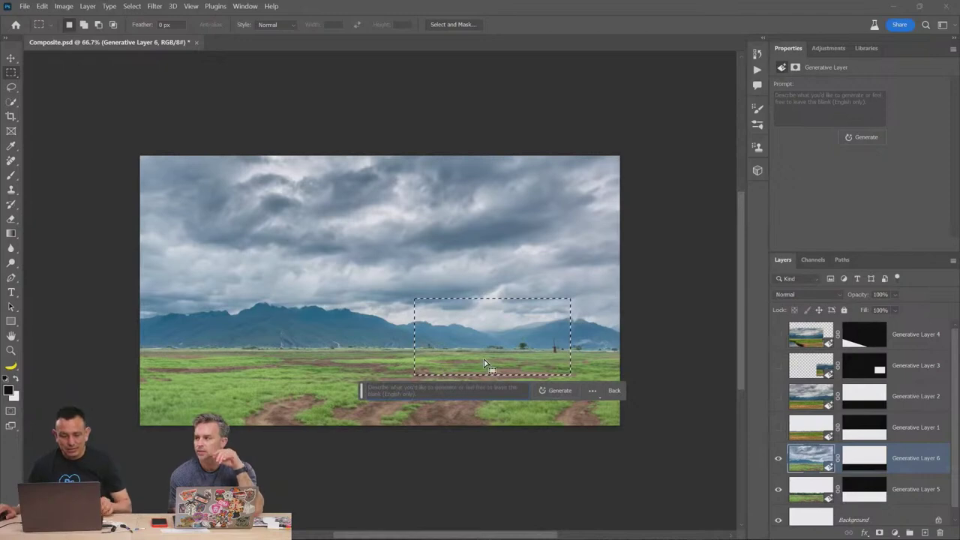
type("broke")
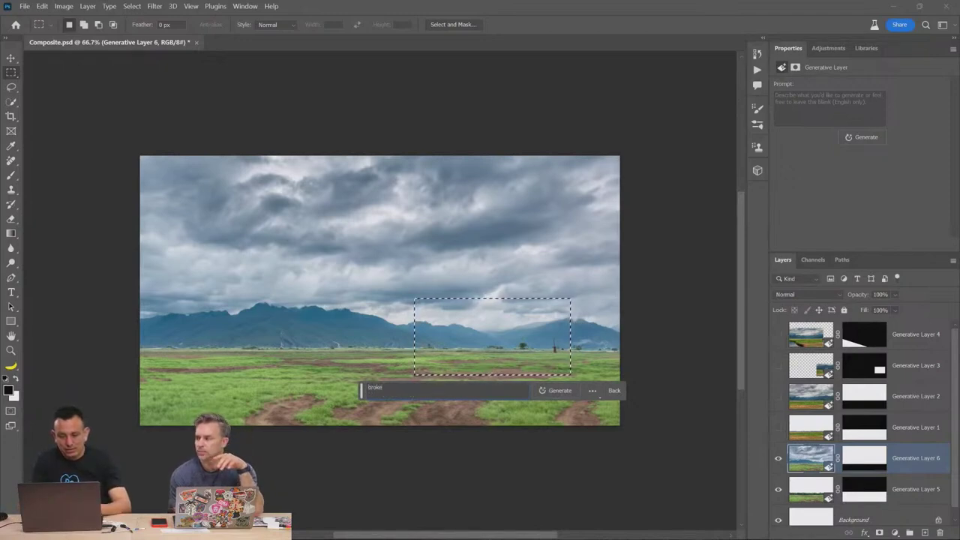
type("n down")
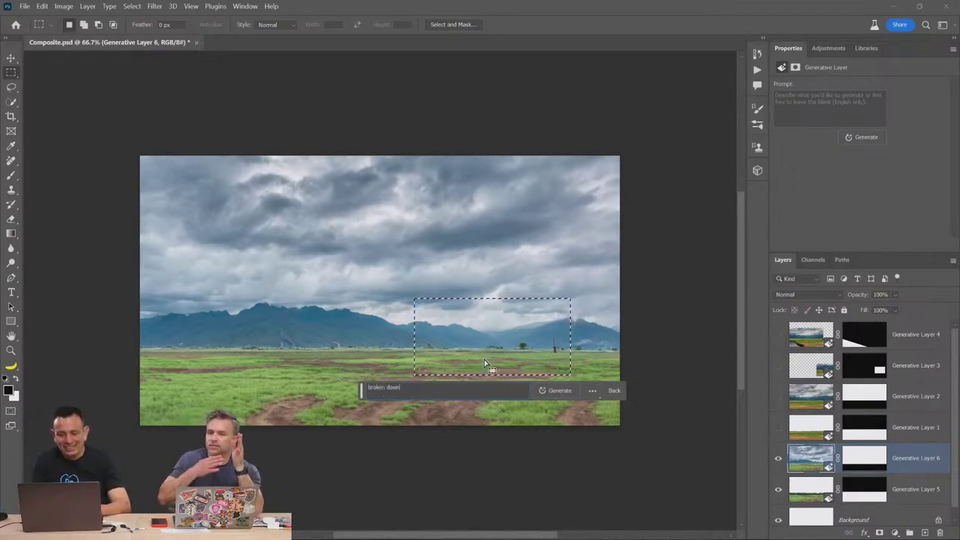
type(" red barn")
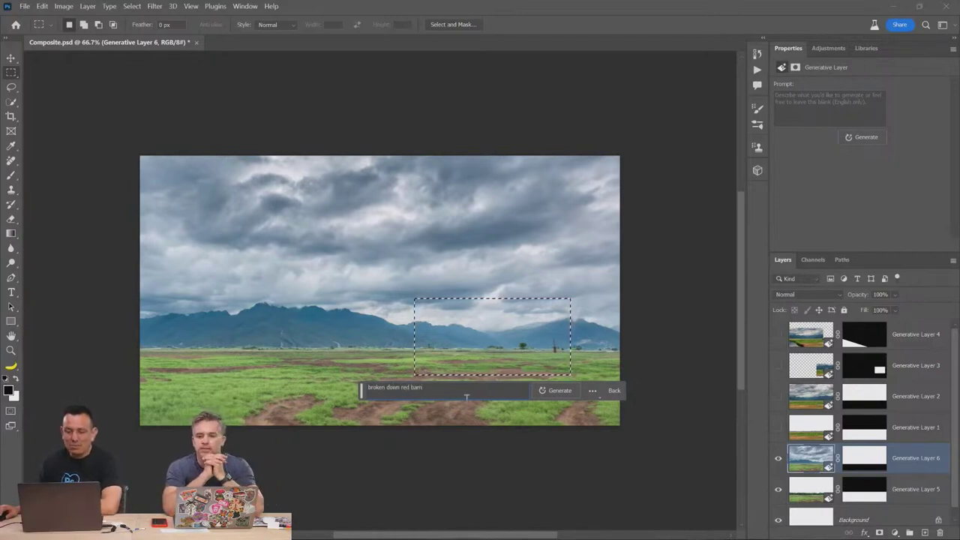
left_click(552, 392)
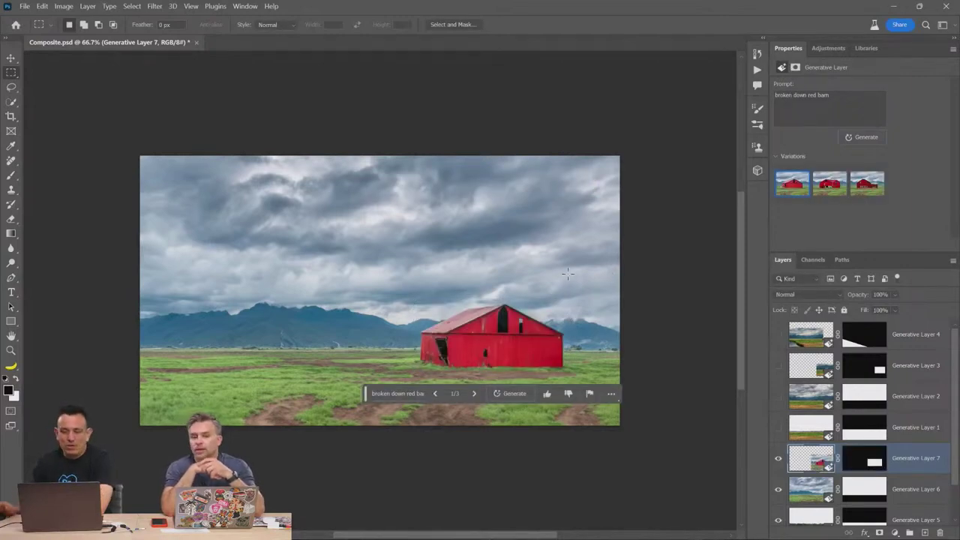
- Compare the barn variations and keep the second one
left_click(832, 189)
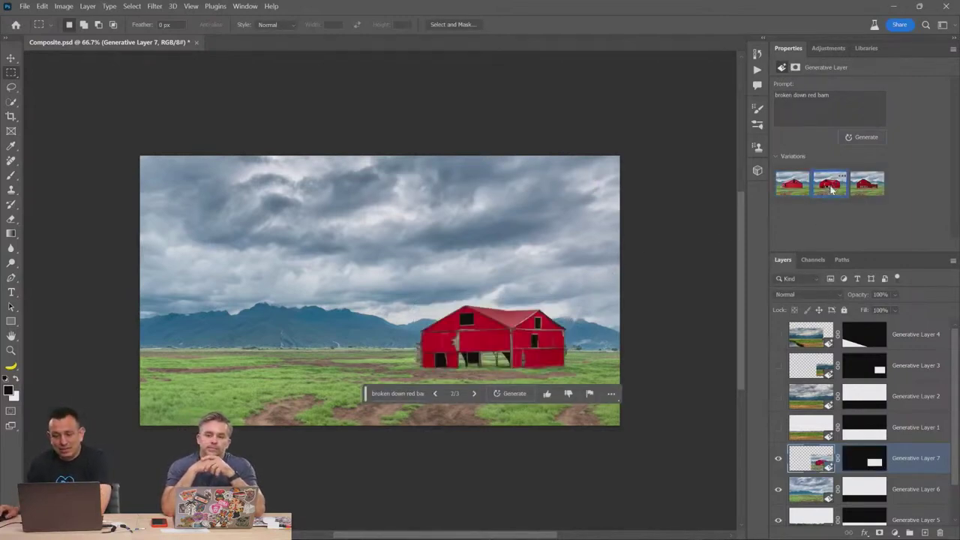
left_click(856, 193)
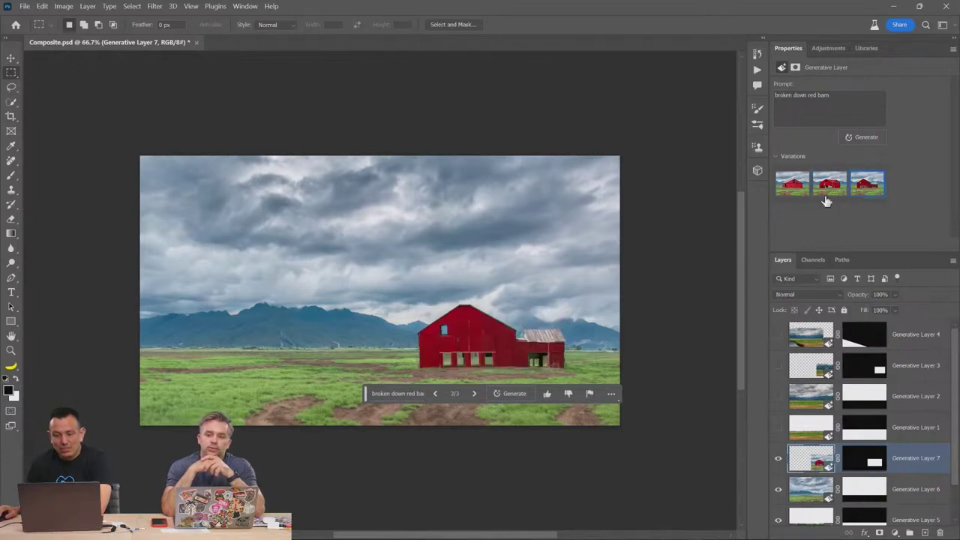
left_click(792, 192)
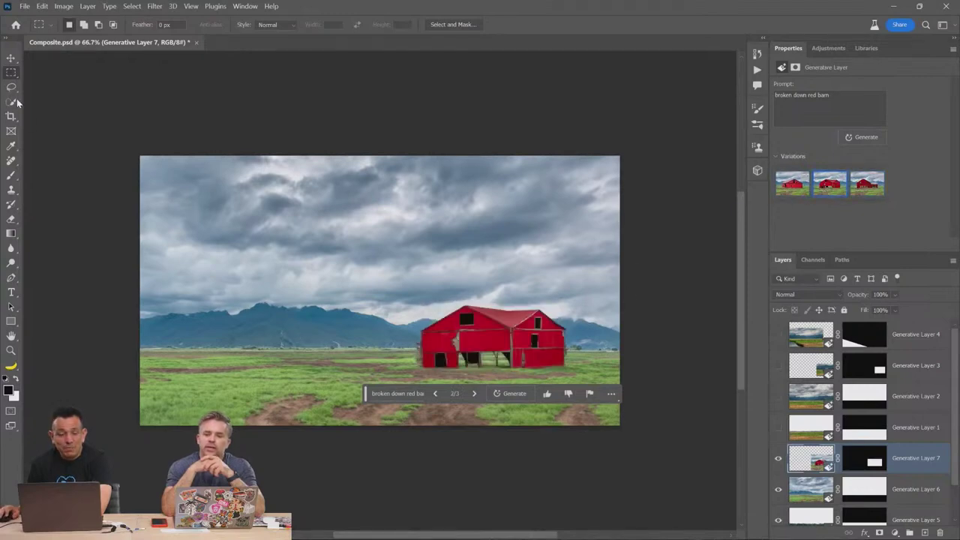
- Lasso the lower-left field, generate 'reflective water' there, and keep the third variation
key("l")
mouse_move(135, 366)
left_mouse_down()
mouse_move(234, 373)
mouse_move(317, 393)
mouse_move(335, 413)
left_mouse_up()
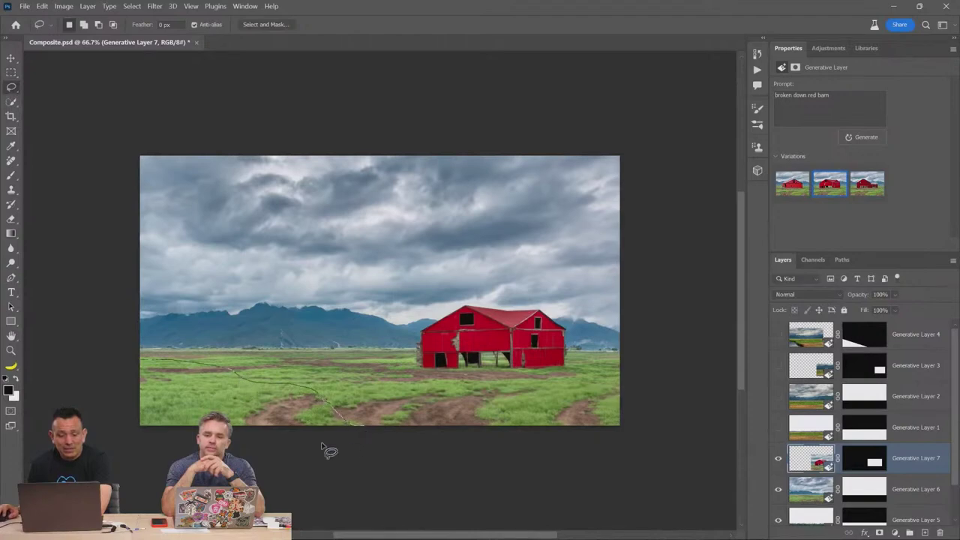
left_click_drag(322, 448, 114, 451)
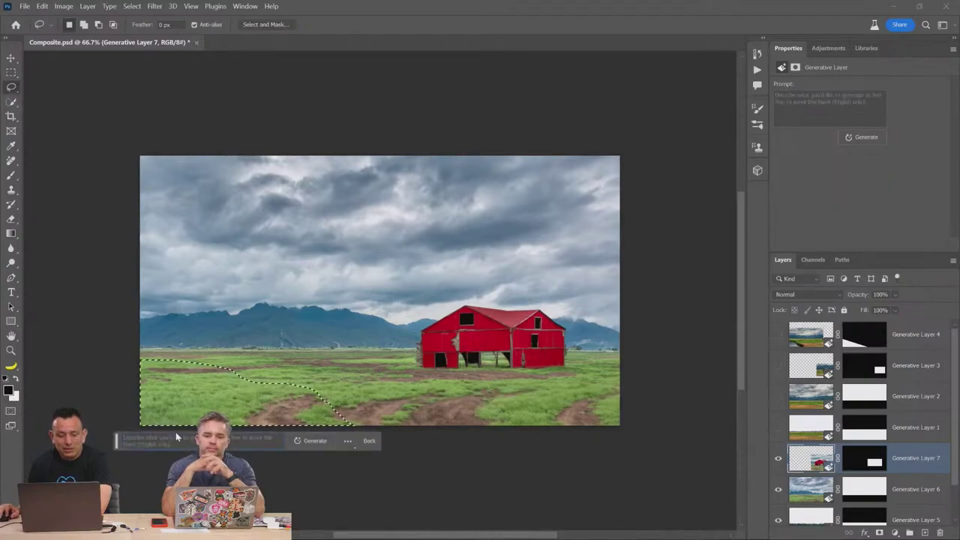
left_click(176, 439)
type("ref")
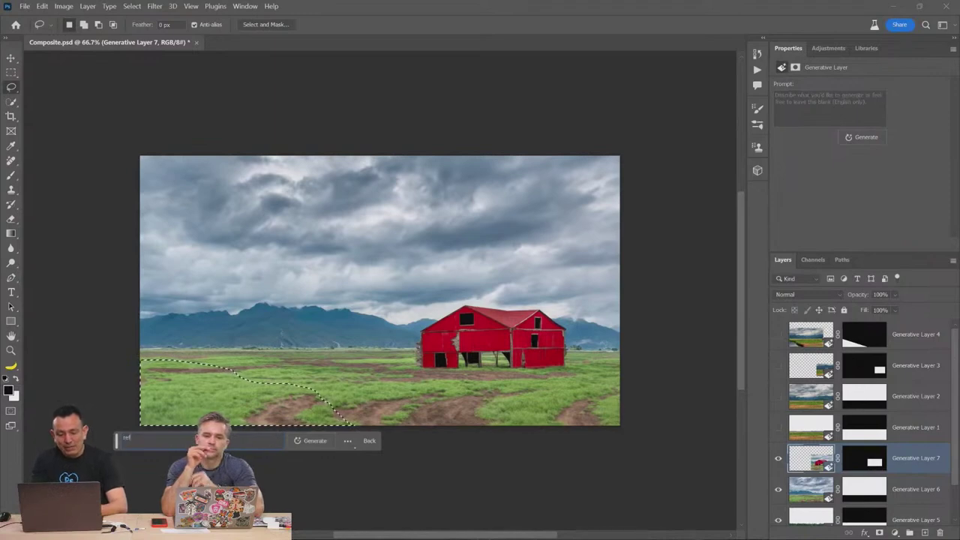
type("lective wat")
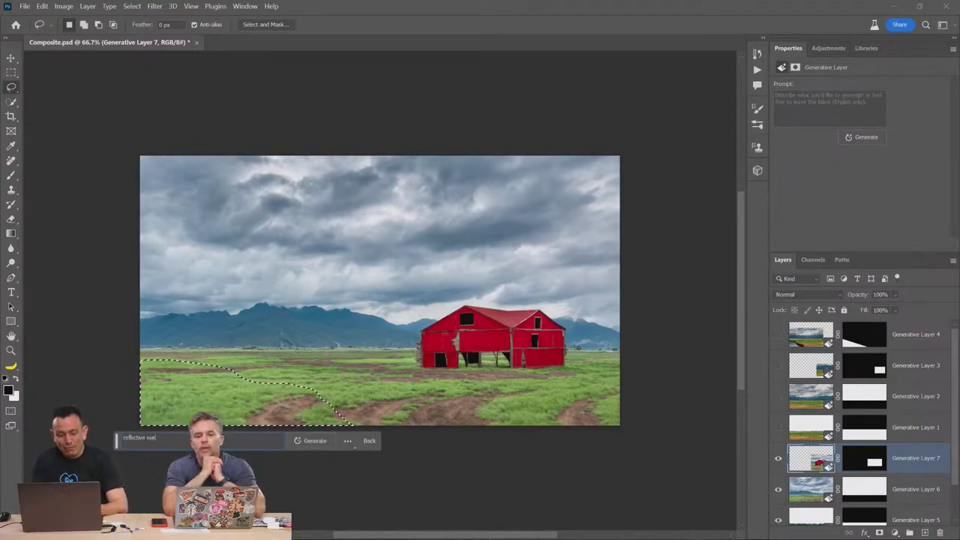
type("er")
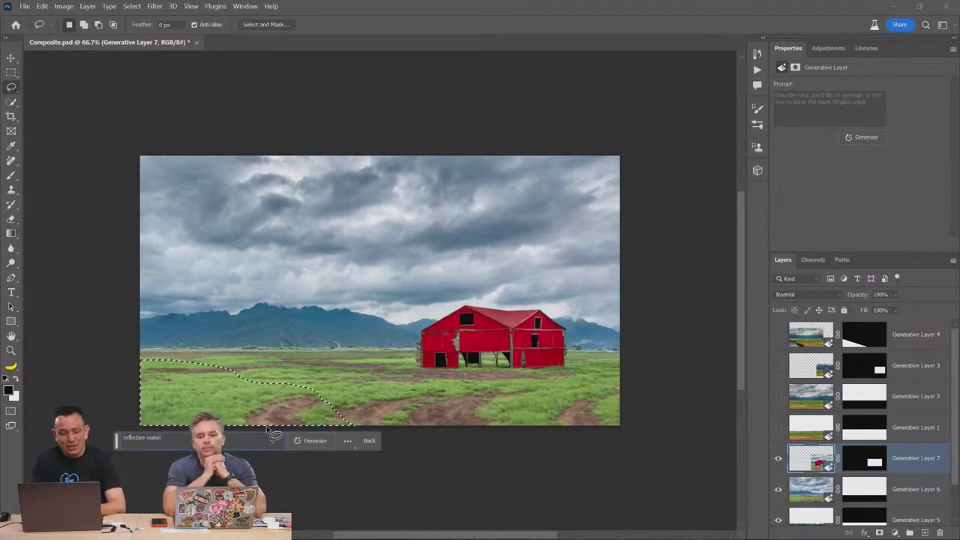
left_click(306, 444)
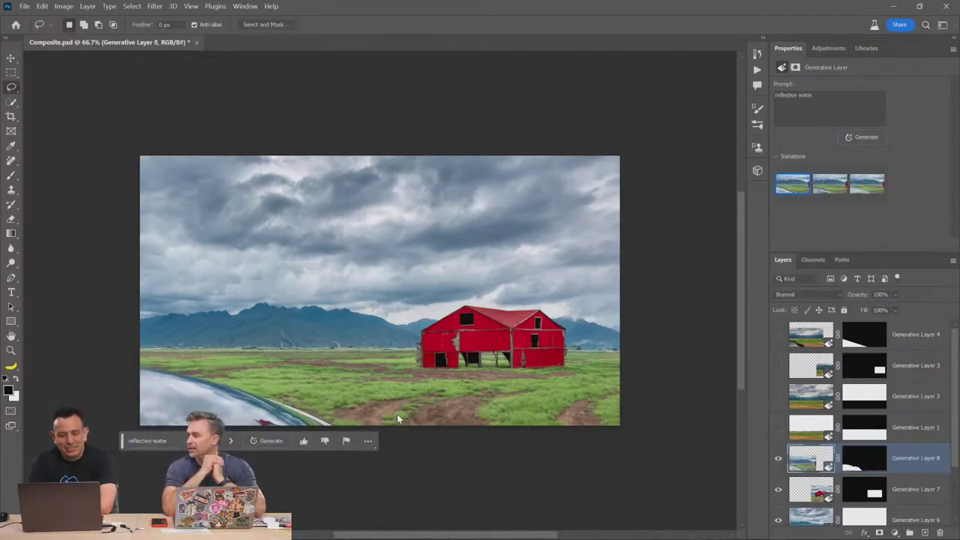
left_click(831, 192)
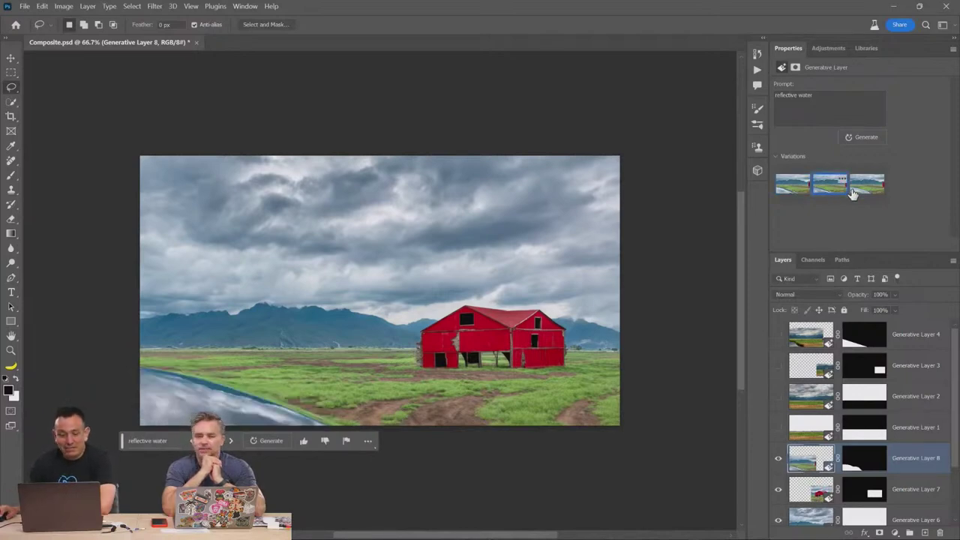
left_click(866, 187)
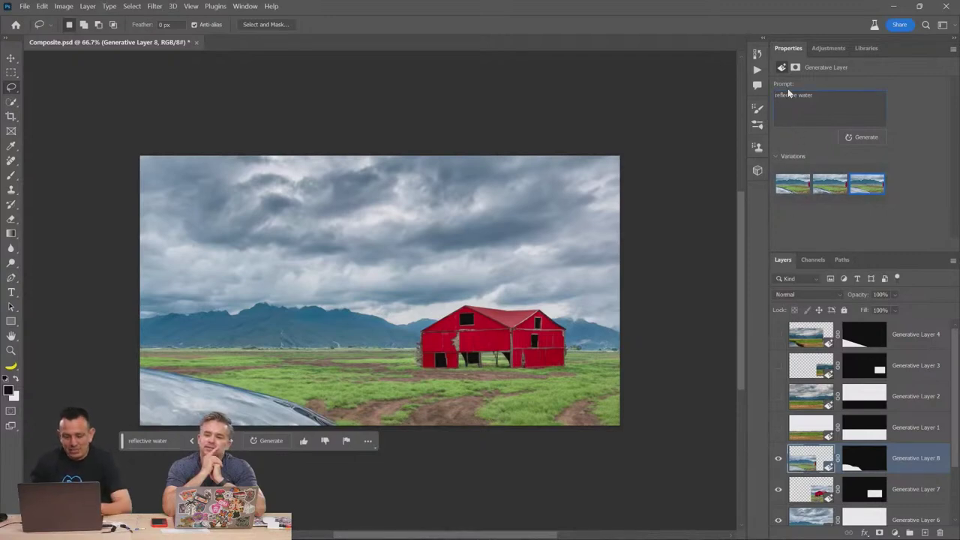
- Regenerate the fill as 'pond with reflective water' and keep the third pond variation
type("ond with")
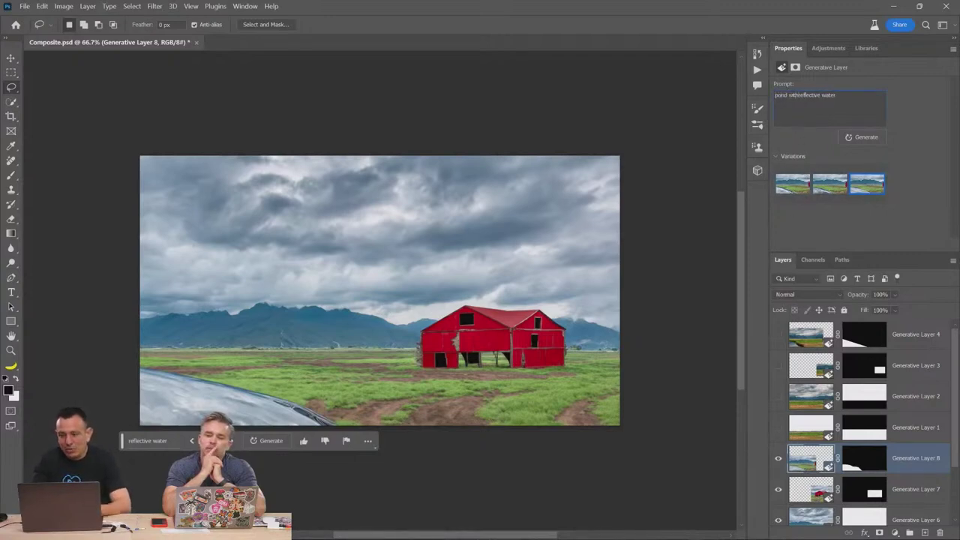
left_click(859, 137)
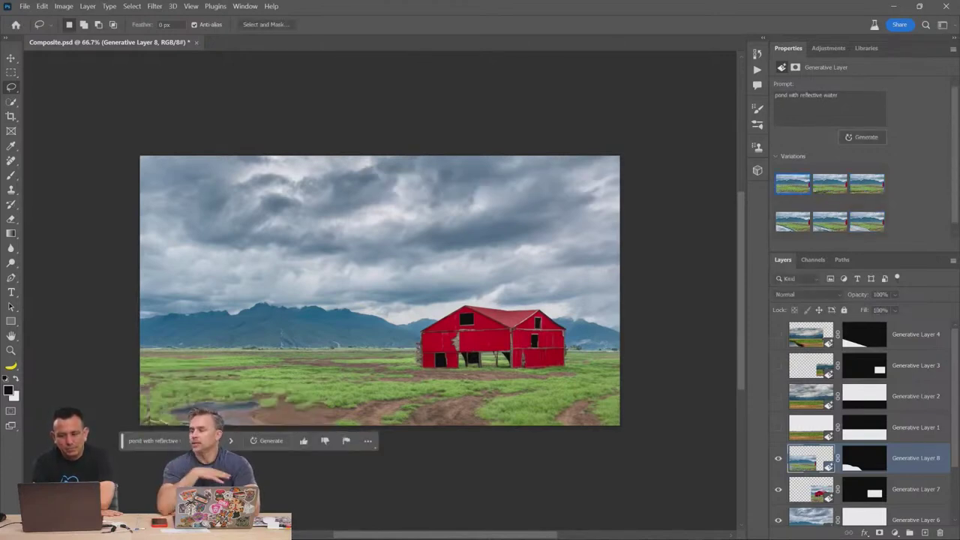
left_click(817, 188)
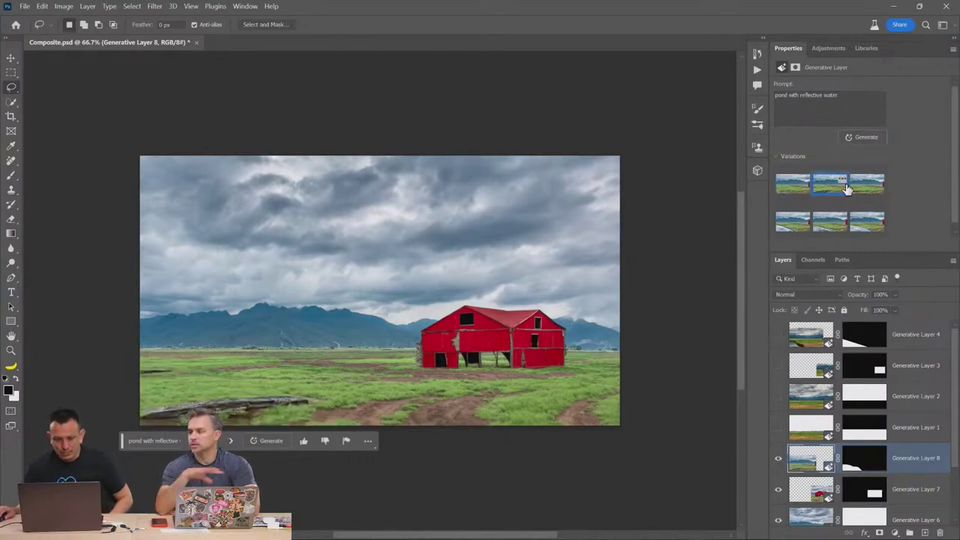
left_click(858, 188)
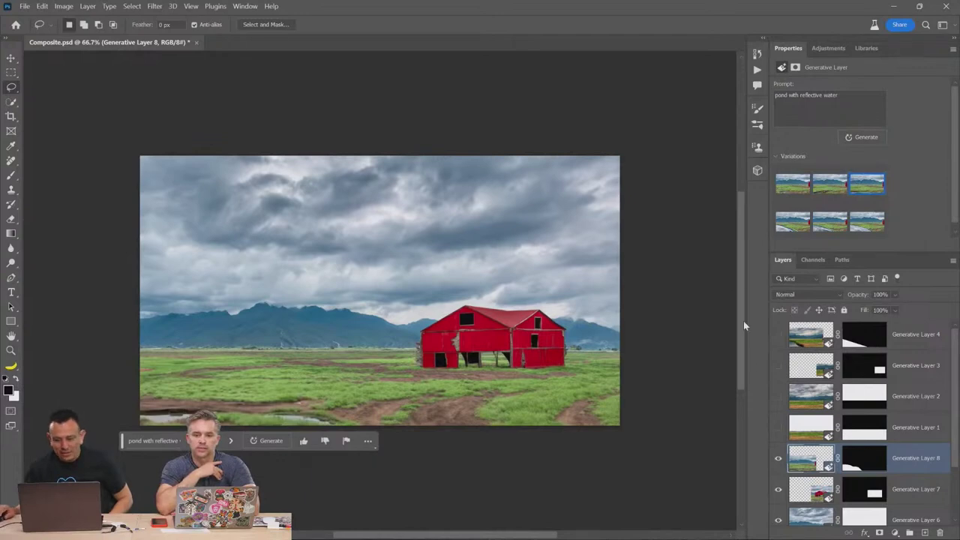
- Hide the pond layer, lasso the lower field and generate 'river with reflective water'
left_click(778, 458)
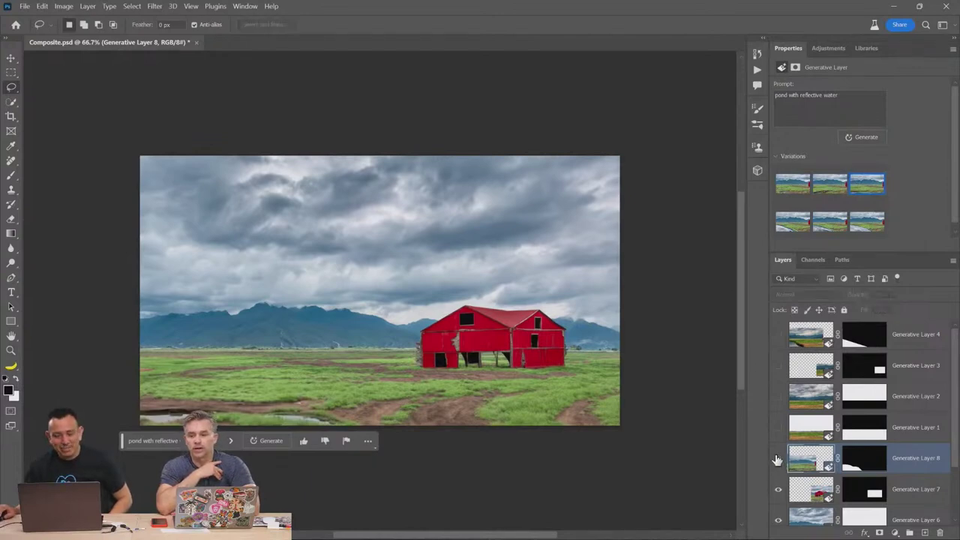
mouse_move(141, 379)
left_mouse_down()
mouse_move(379, 392)
mouse_move(498, 378)
mouse_move(502, 396)
mouse_move(610, 409)
mouse_move(629, 454)
mouse_move(315, 448)
mouse_move(138, 432)
left_mouse_up()
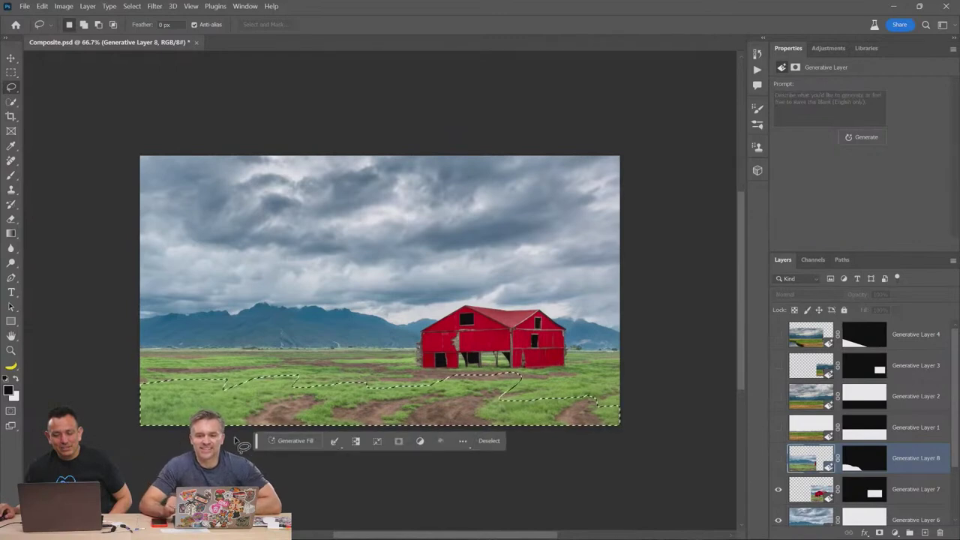
left_click(302, 443)
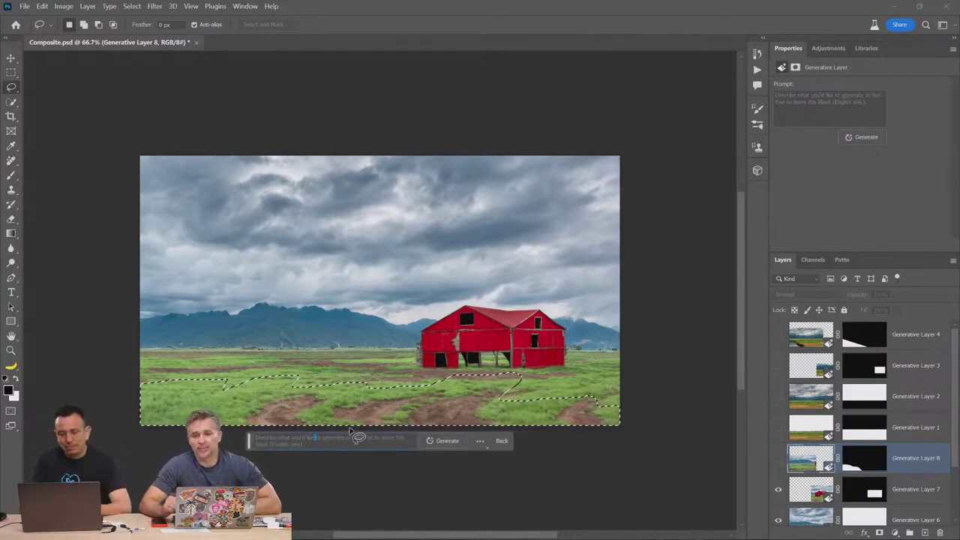
type("river")
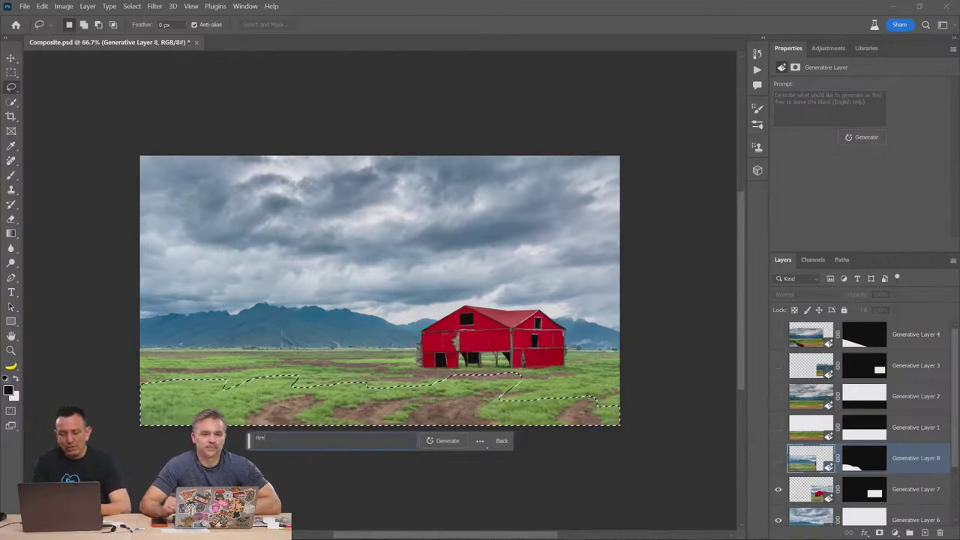
type(" with ref")
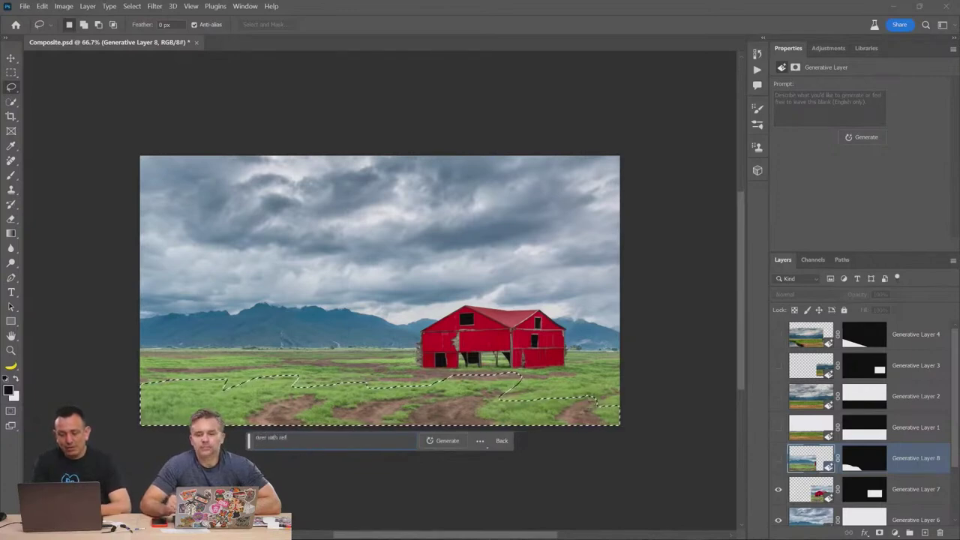
type("lective water")
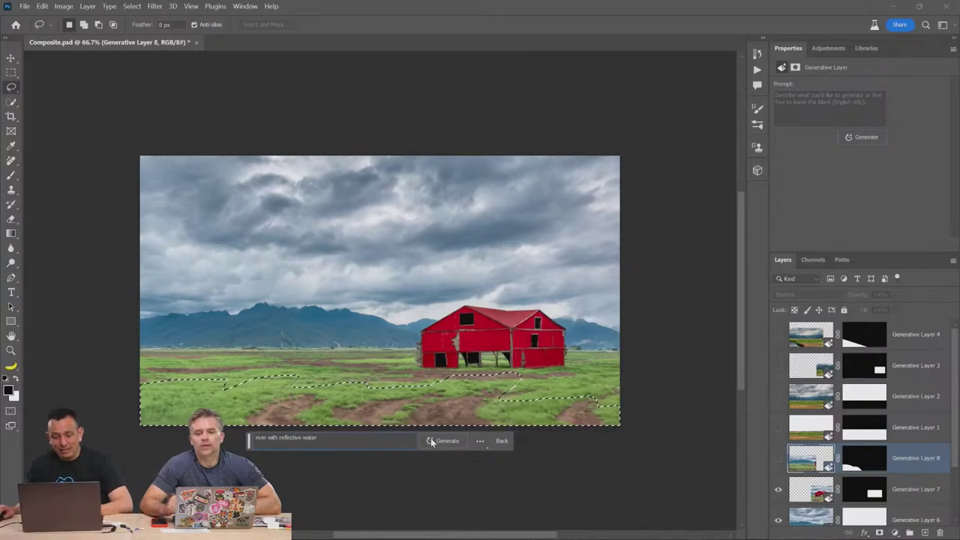
key("Return")
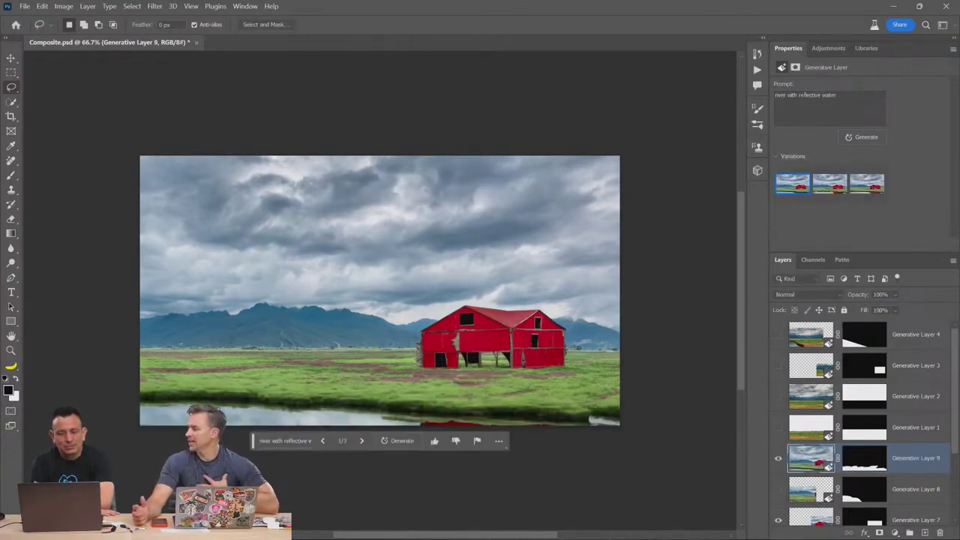
- Zoom in, compare river variations, keep the second with the barn reflected, then zoom out
key("h")
scroll(363, 336, "up", 3)
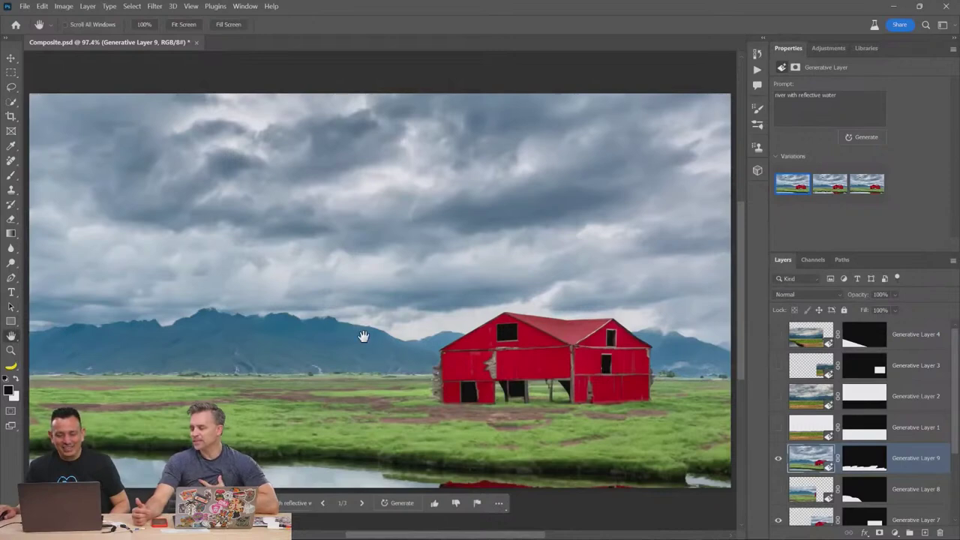
left_click(835, 188)
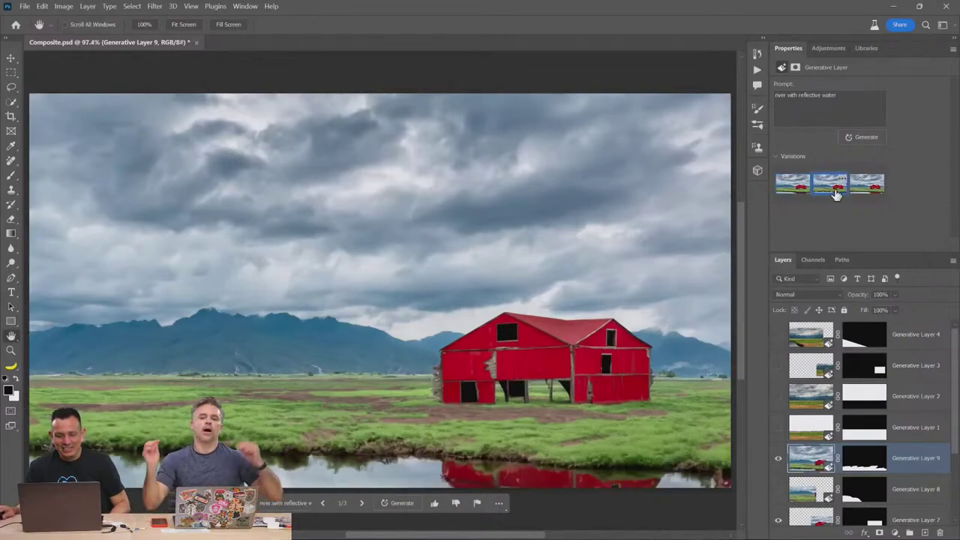
left_click(863, 195)
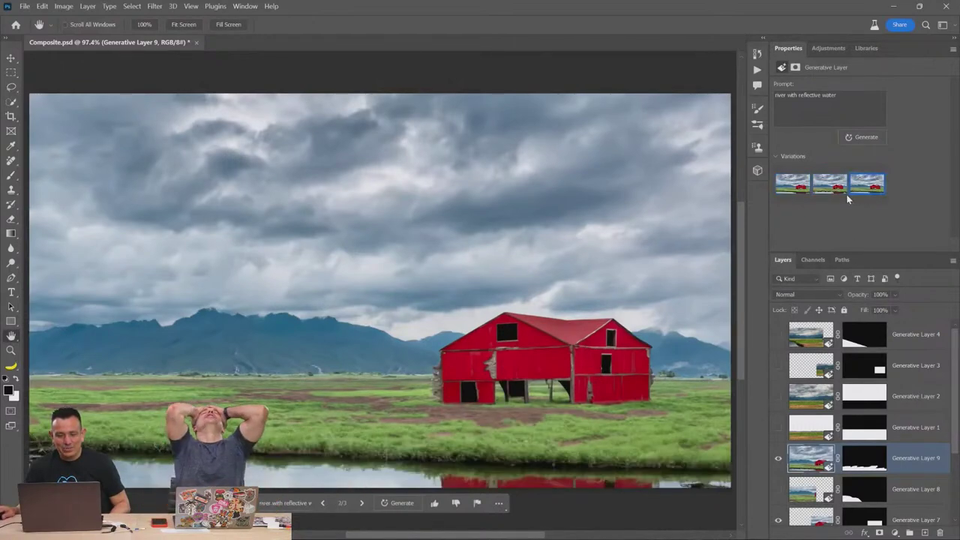
left_click(837, 192)
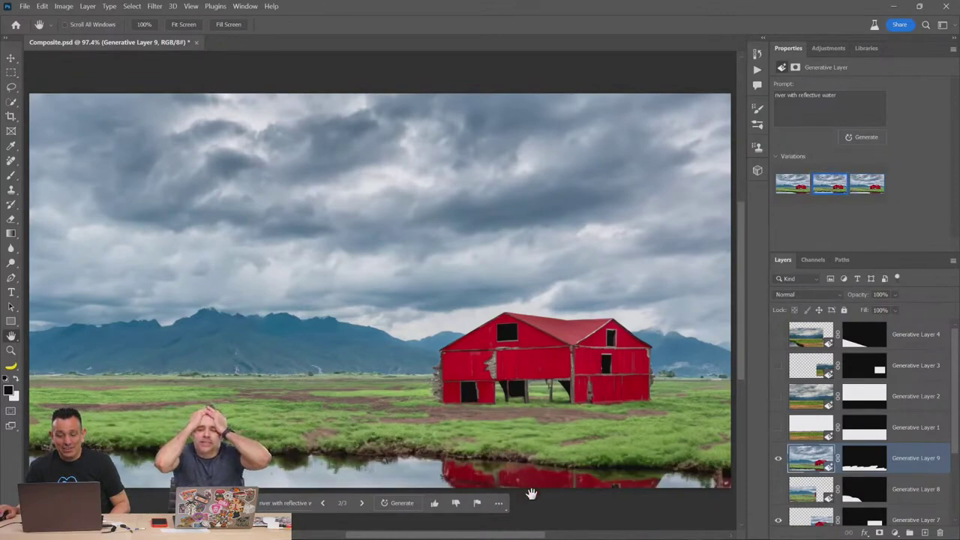
left_click(12, 350)
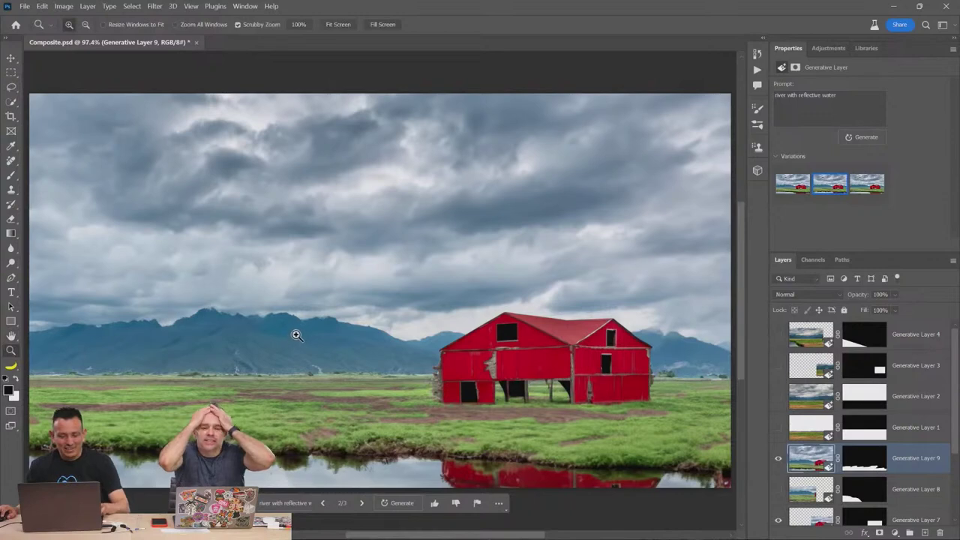
left_click(297, 335, "alt")
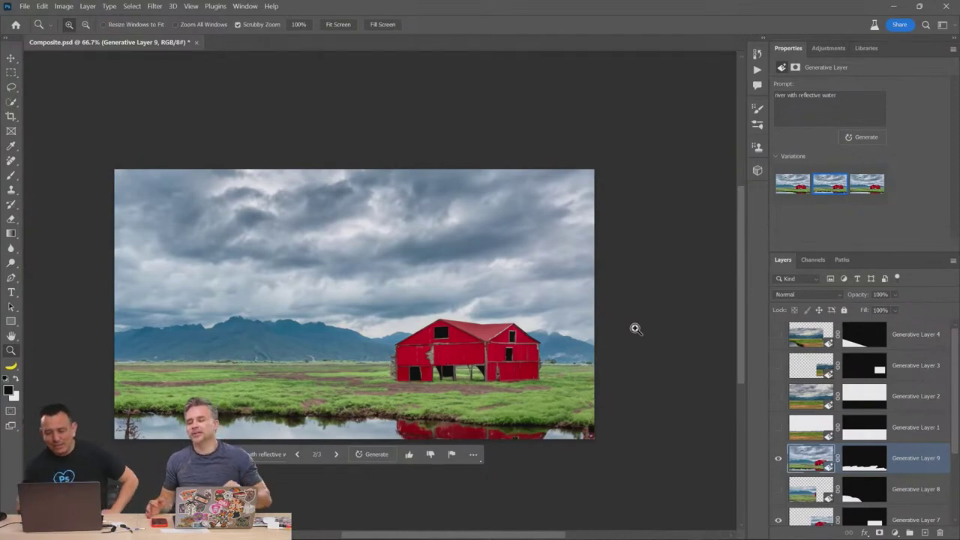
scroll(823, 407, "down", 1)
scroll(811, 458, "down", 1)
left_click(778, 397)
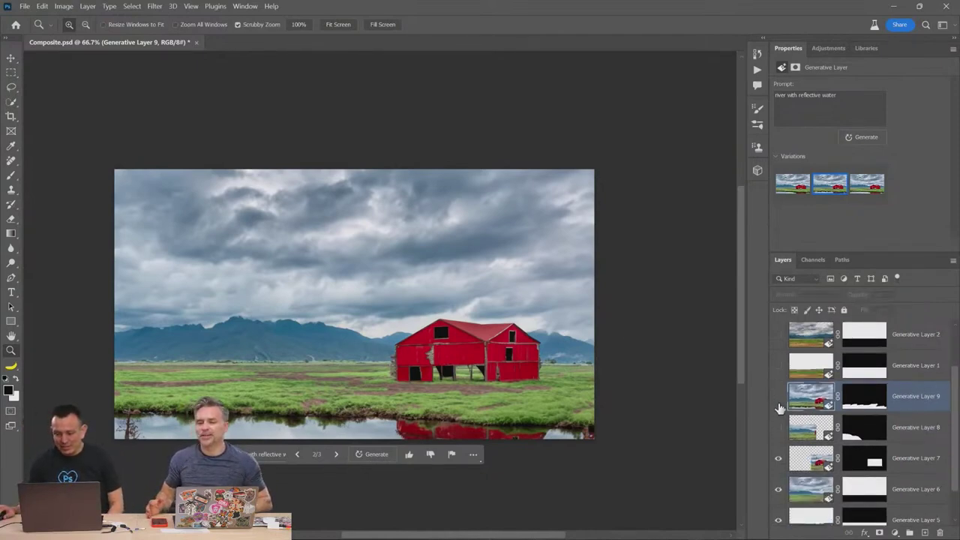
left_click(779, 459)
left_click(779, 490)
scroll(781, 492, "down", 1)
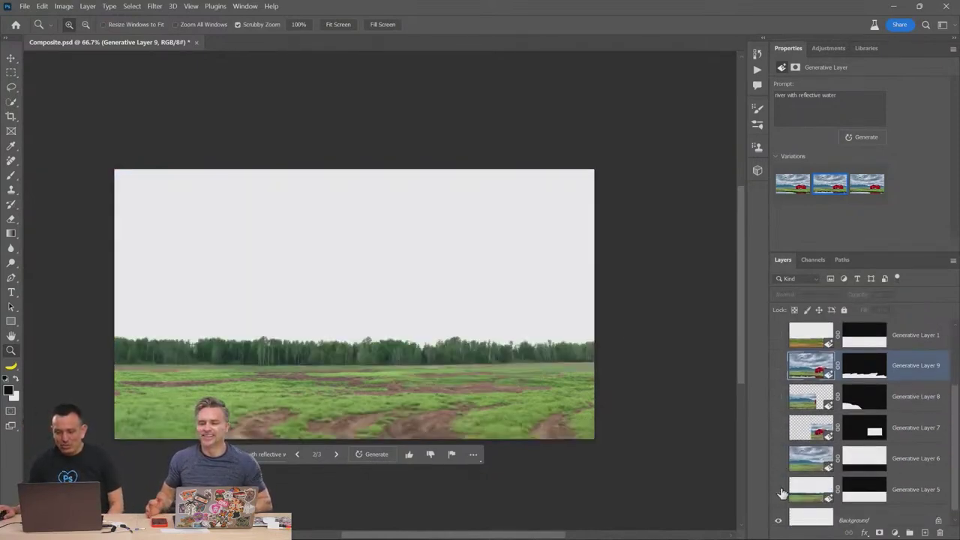
left_click(780, 490)
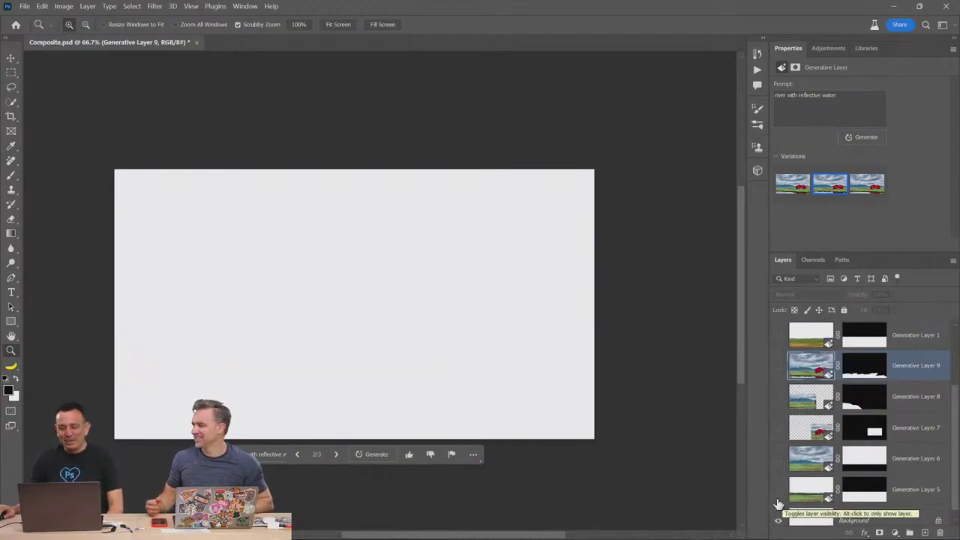
left_click(778, 491)
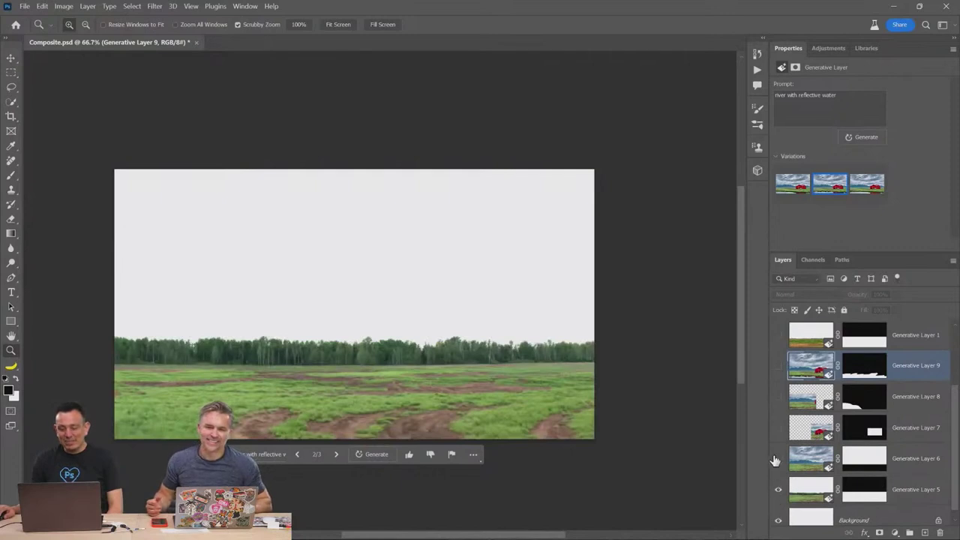
left_click(777, 459)
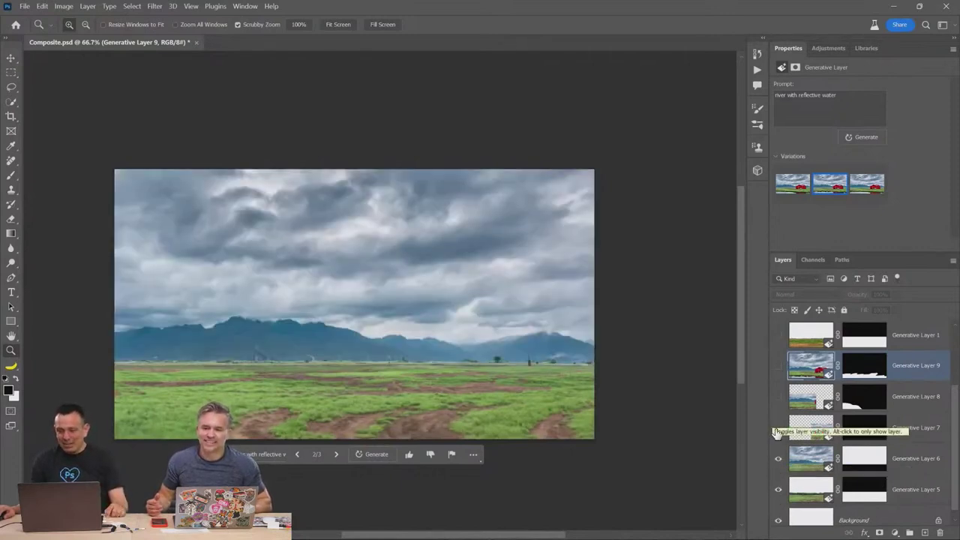
left_click(777, 427)
left_click(778, 367)
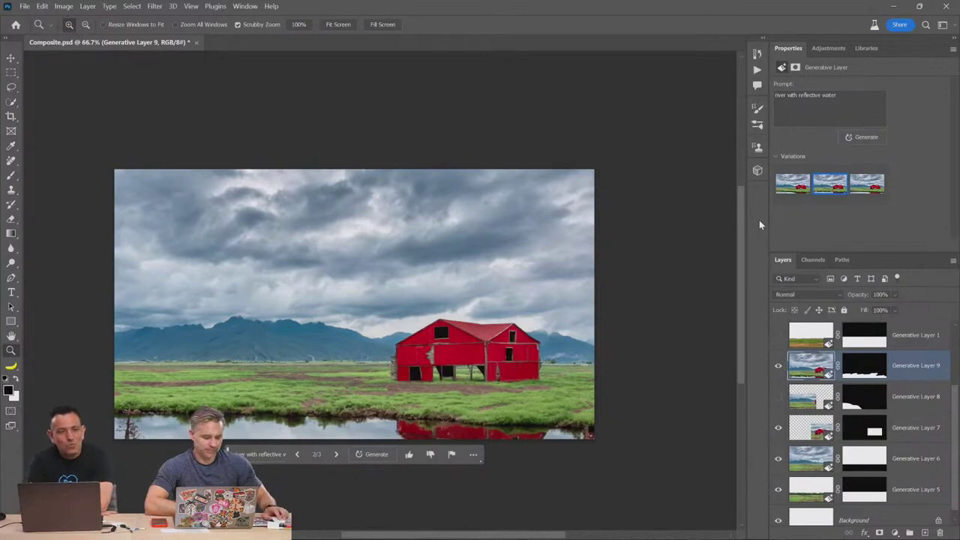
left_click(11, 72)
- Generate a 'Jet' fill in a rectangle over the left mountains beside the barn
left_click_drag(140, 292, 366, 387)
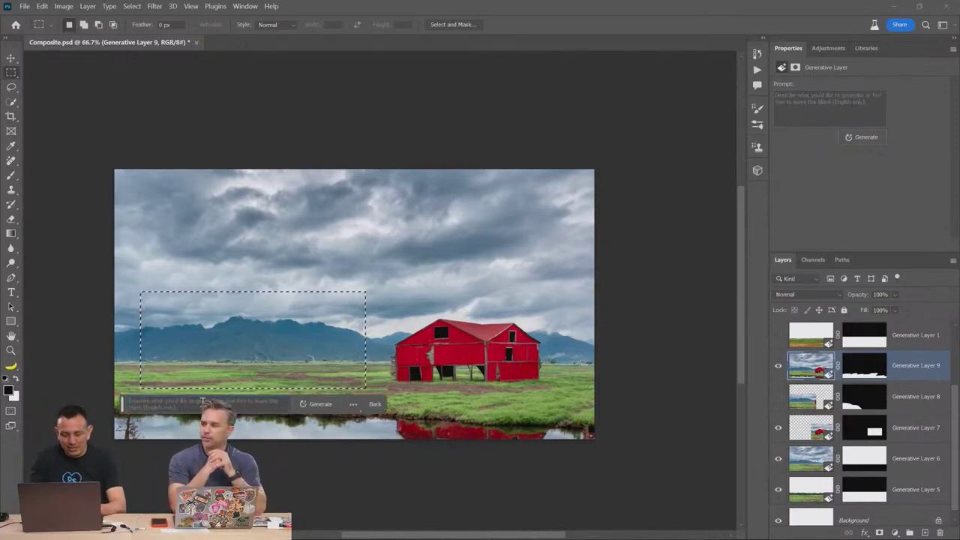
left_click(331, 410)
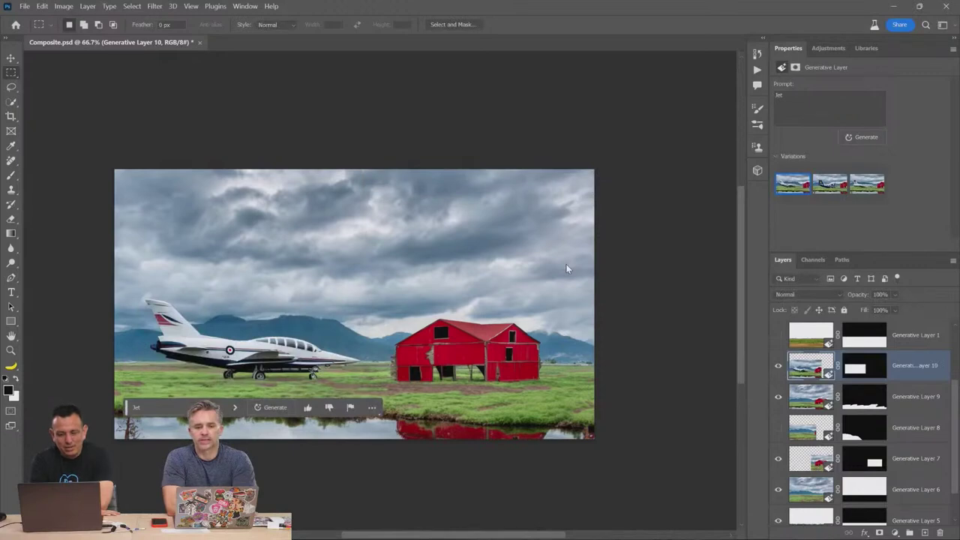
left_click(831, 193)
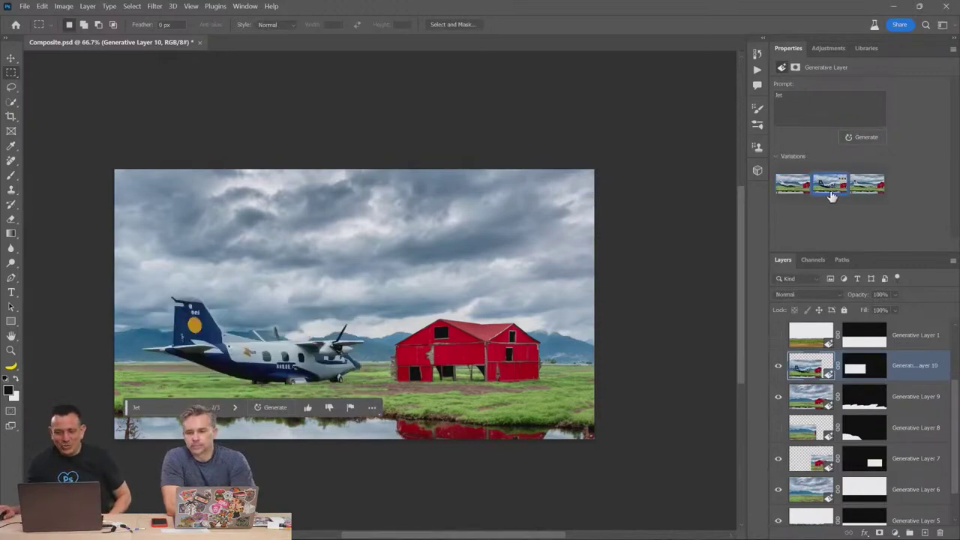
- Compare the plane variations and keep the white airliner, the third one
left_click(862, 193)
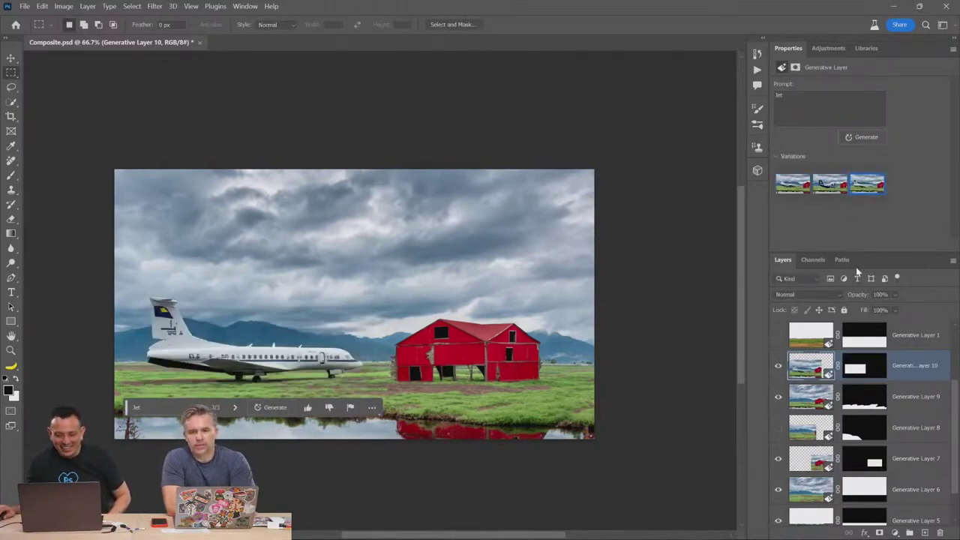
left_click(823, 195)
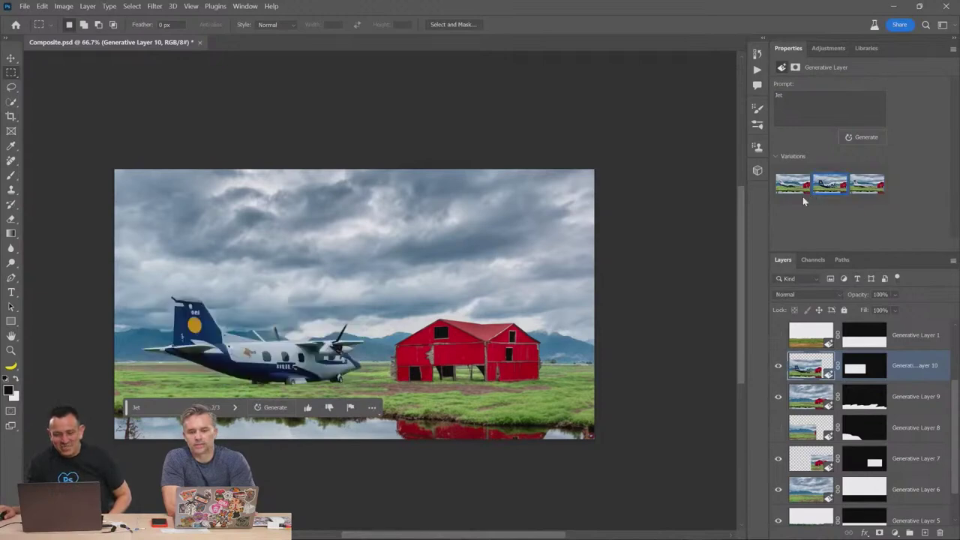
left_click(793, 194)
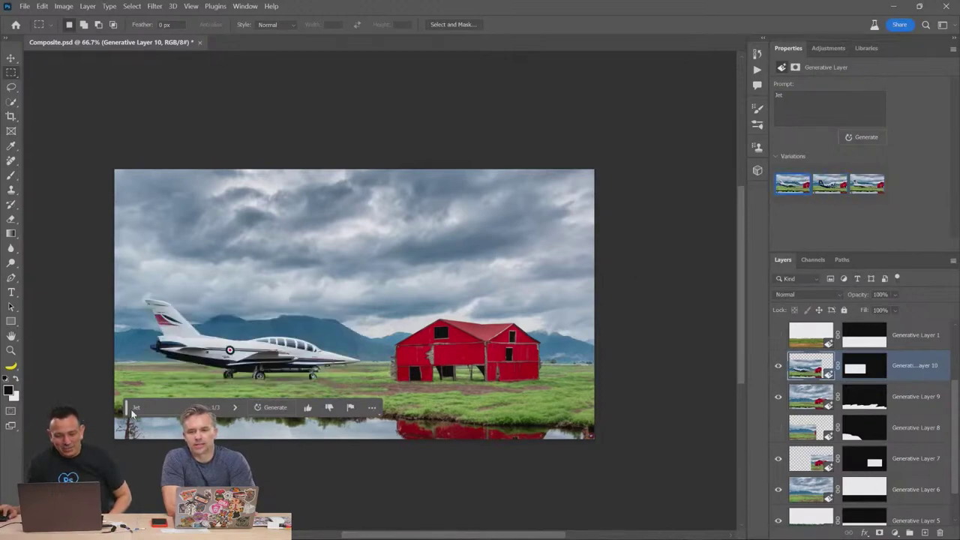
left_click(831, 192)
left_click(854, 191)
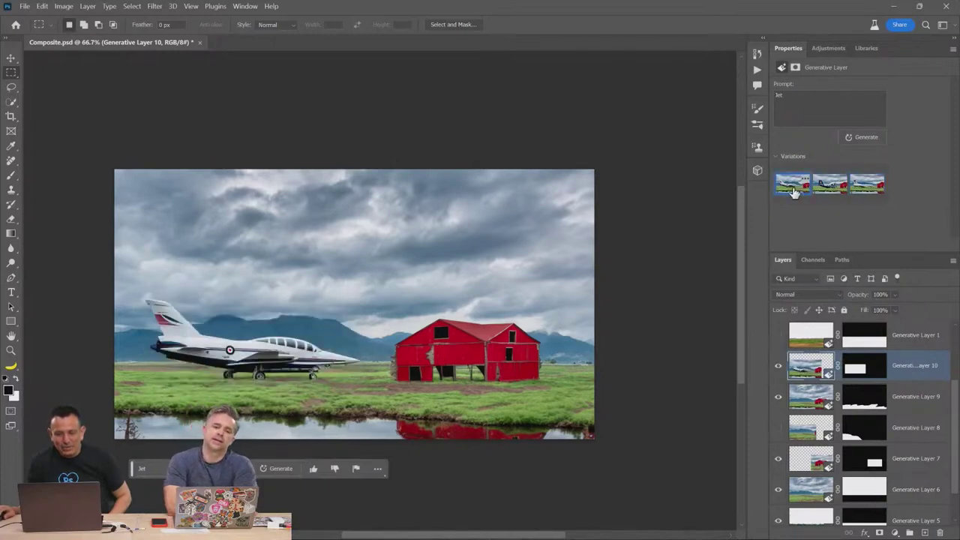
left_click(865, 197)
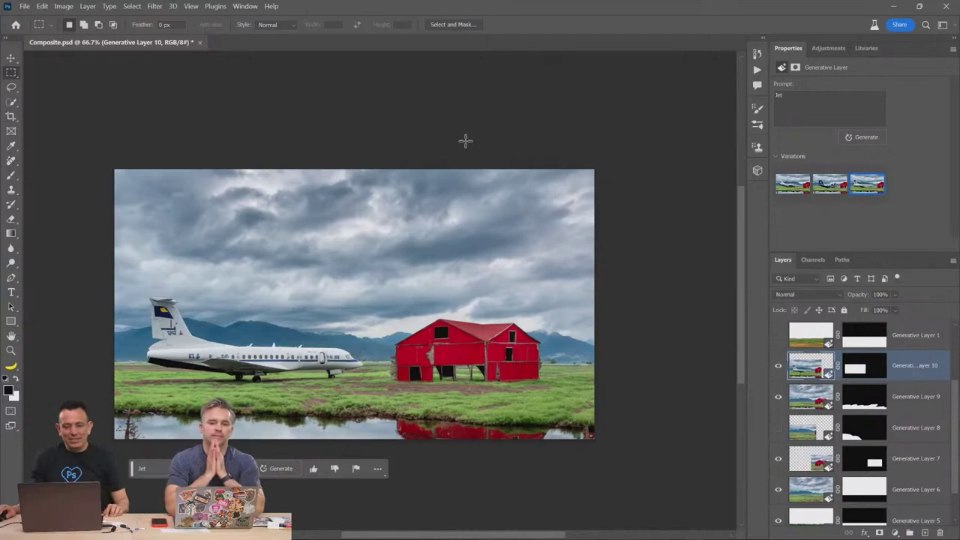
left_click(24, 6)
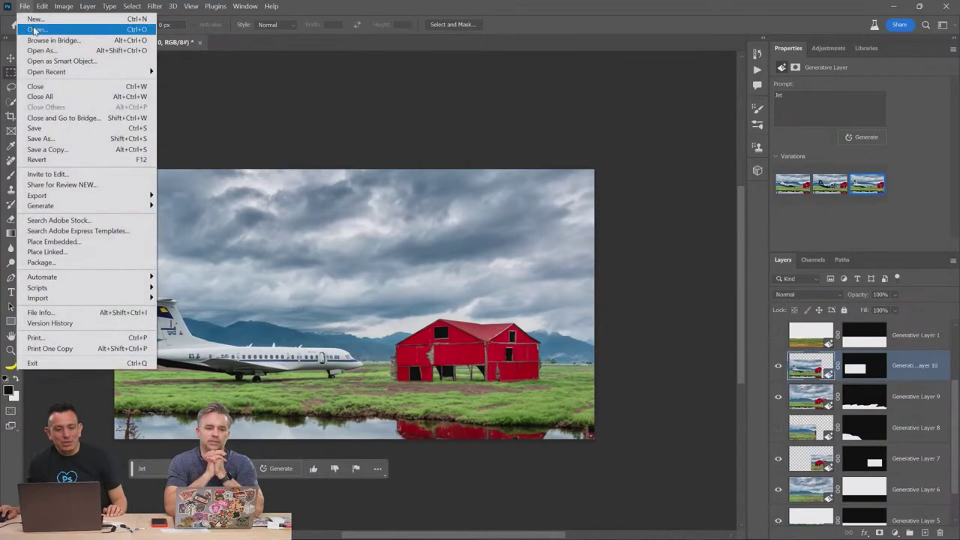
- Open walking.psd and switch to the Polygonal Lasso tool
left_click(33, 30)
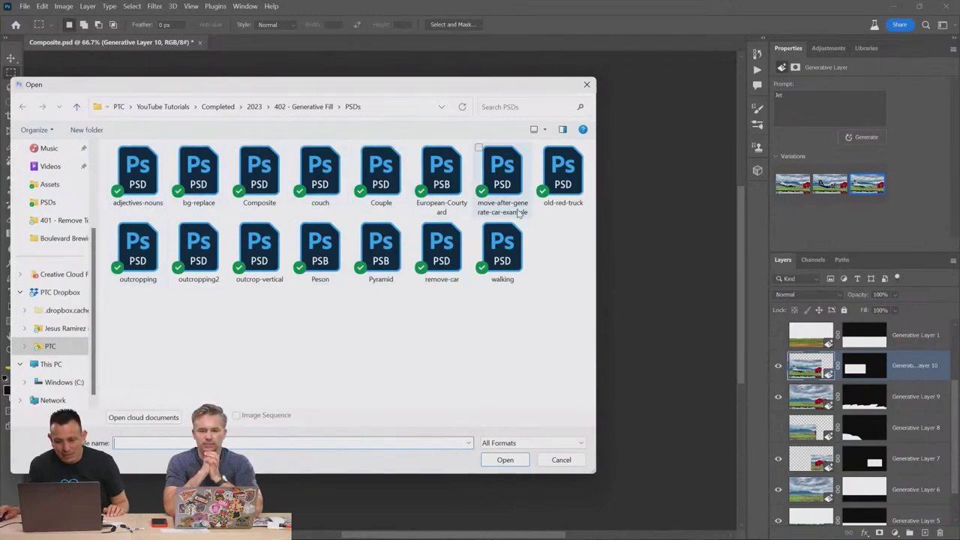
double_click(499, 261)
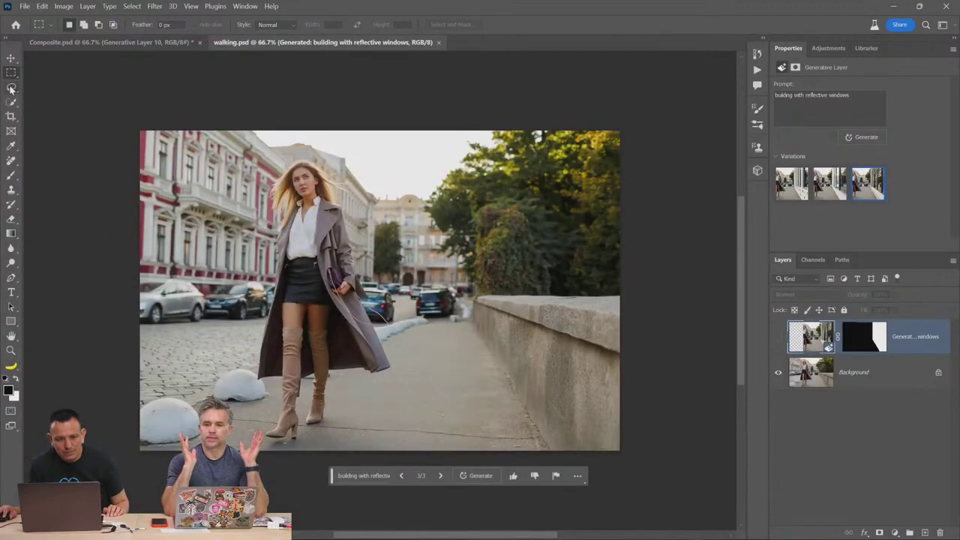
right_click(11, 88)
left_click(64, 97)
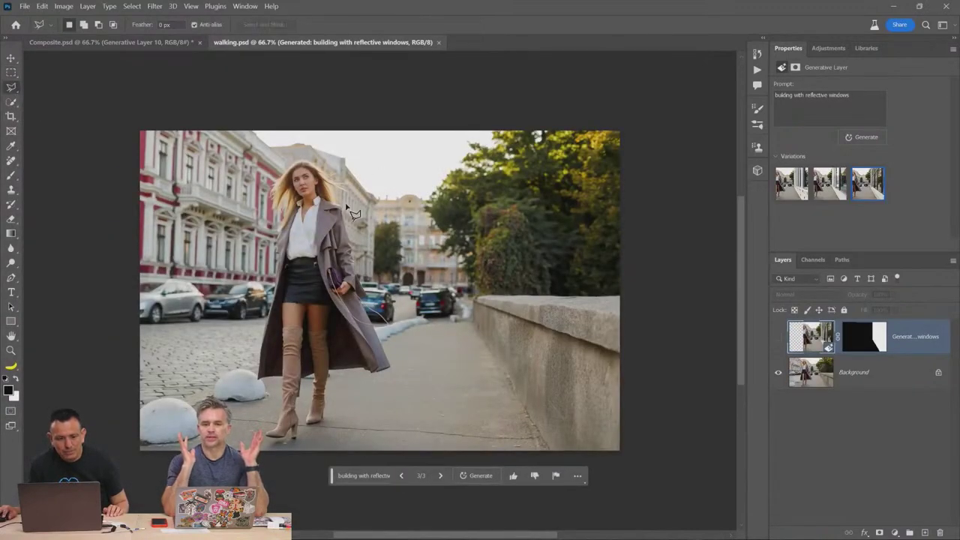
- Outline the trees-and-wall strip on the image's right side with a polygonal selection
left_click(550, 451)
left_click(472, 320)
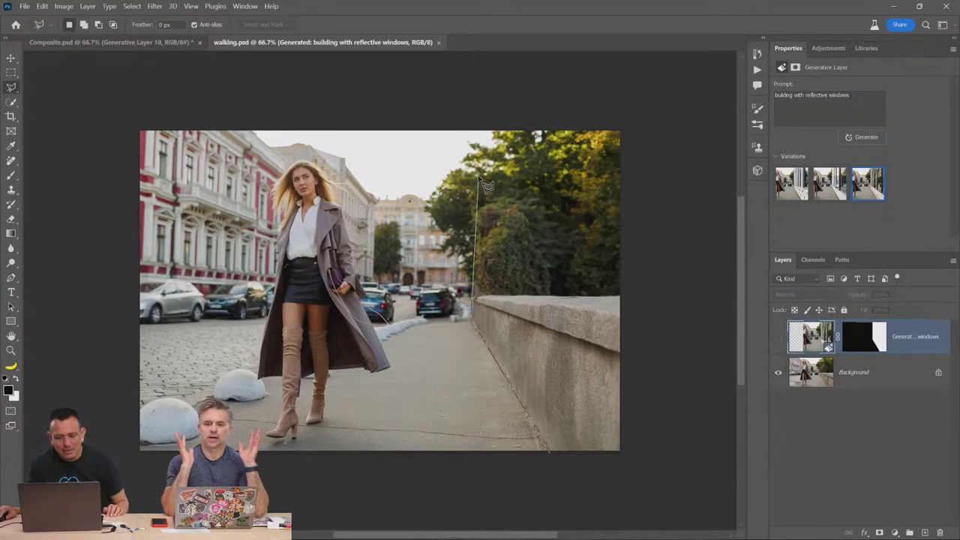
left_click(471, 124)
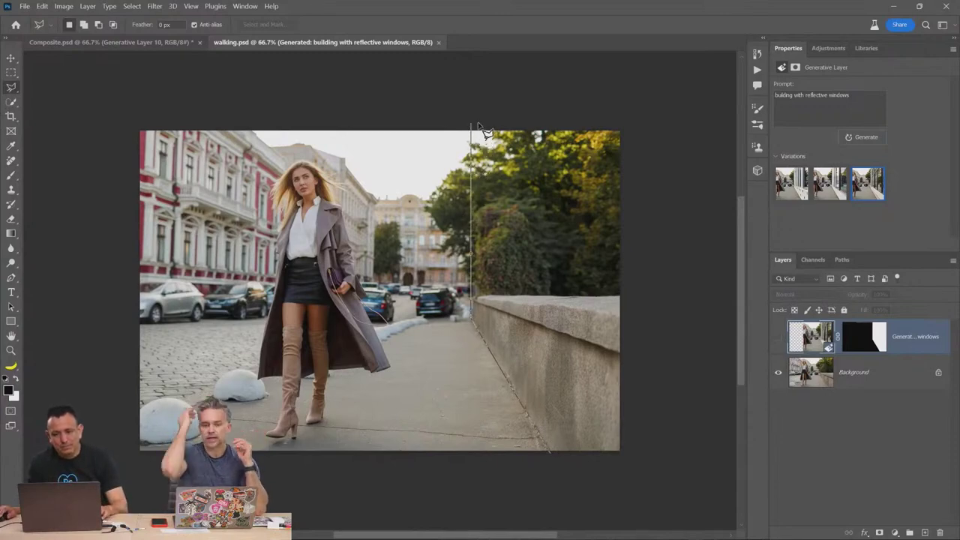
left_click(638, 123)
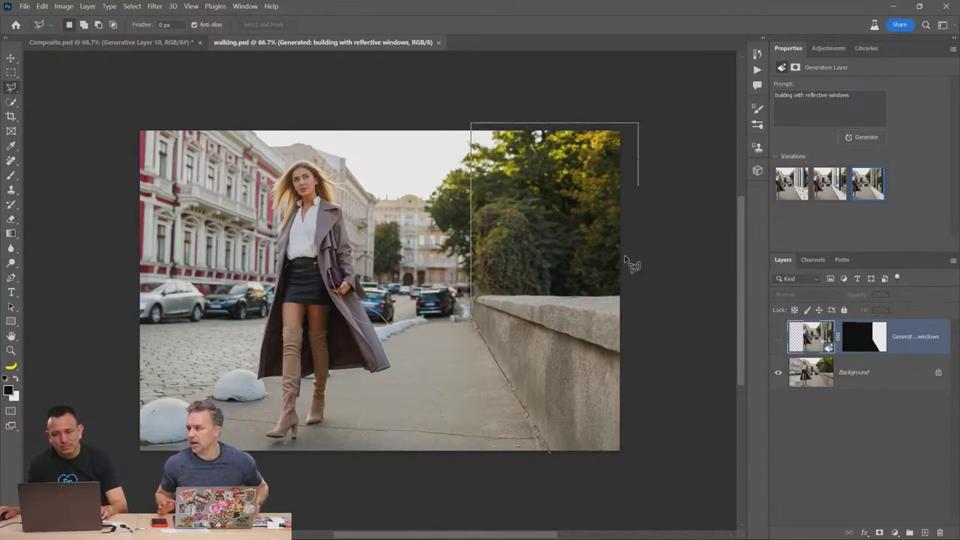
left_click(639, 471)
left_click(567, 469)
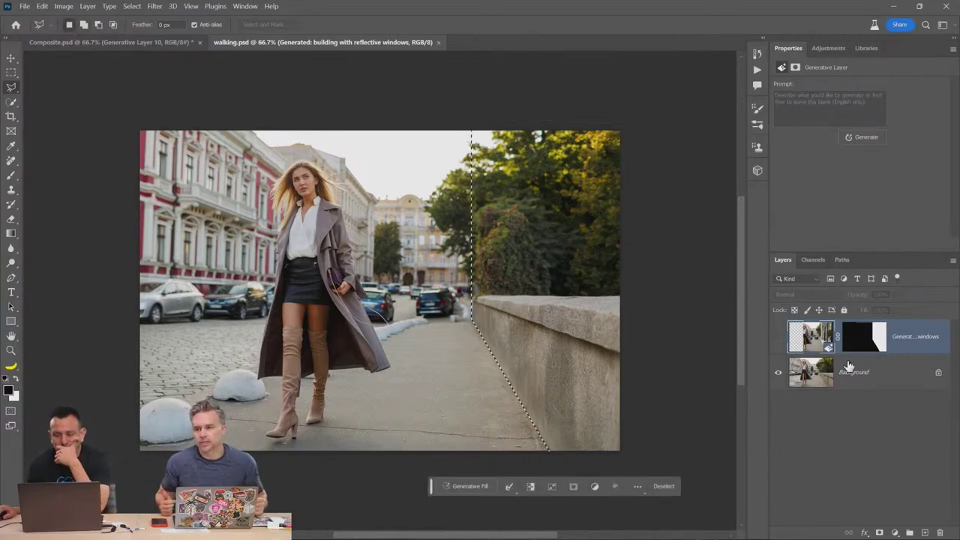
- Target the Background layer and start a Generative Fill on the selection
mouse_move(771, 337)
left_mouse_down()
mouse_move(702, 336)
mouse_move(752, 336)
left_mouse_up()
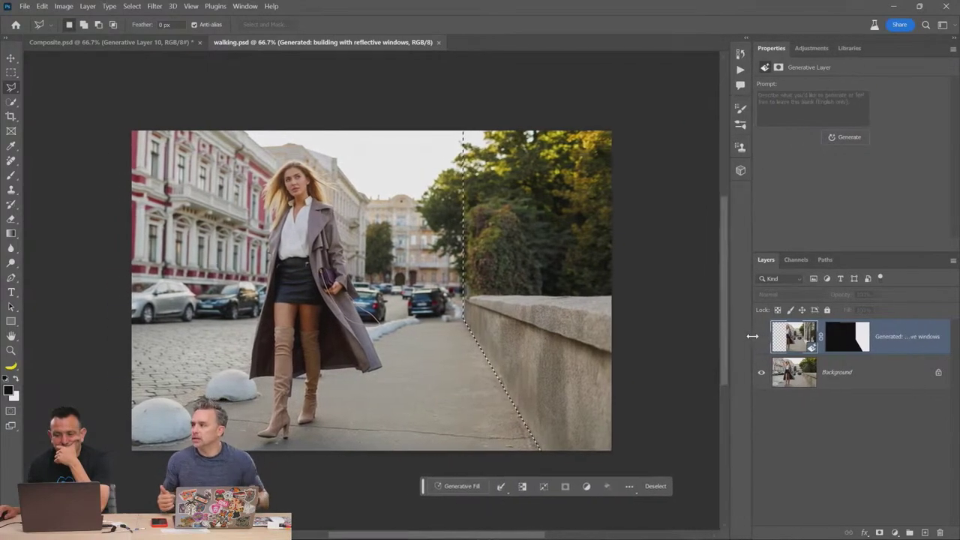
left_click(810, 373)
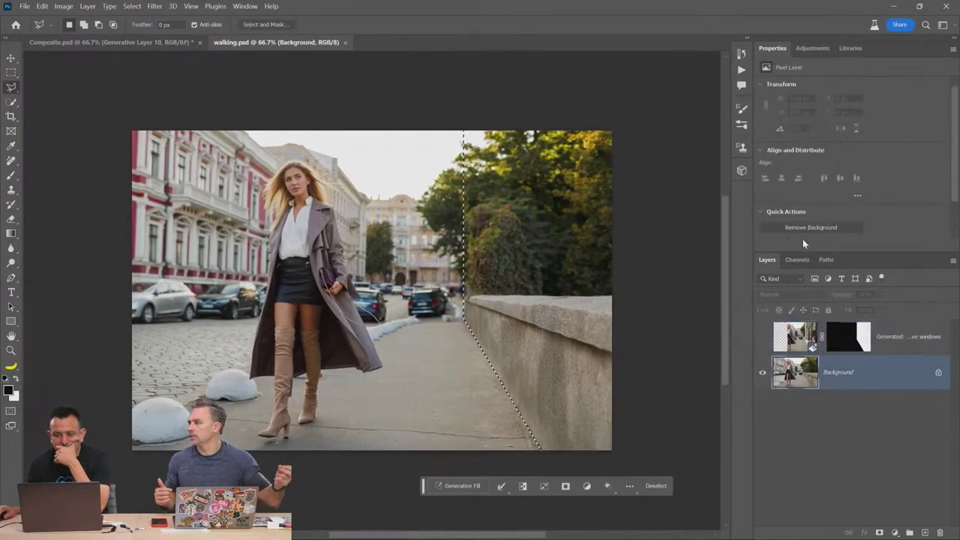
left_click(459, 485)
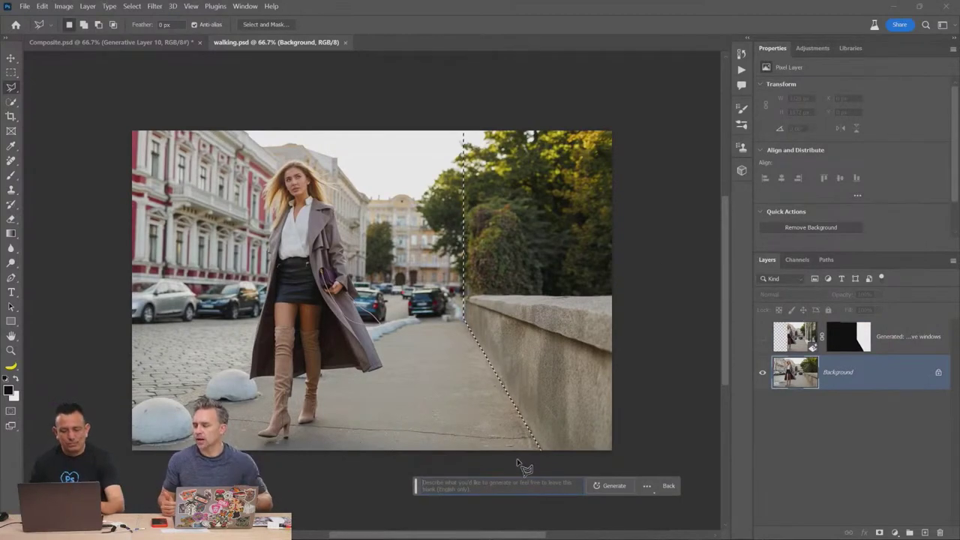
- Generate 'building with reflective windows' over the right-side trees and wall
type("building with reflective windows")
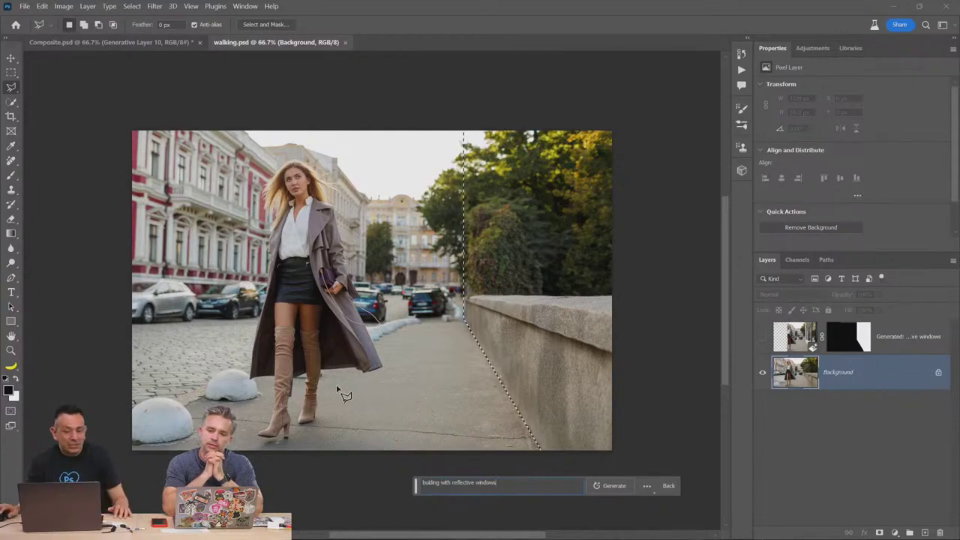
left_click(610, 486)
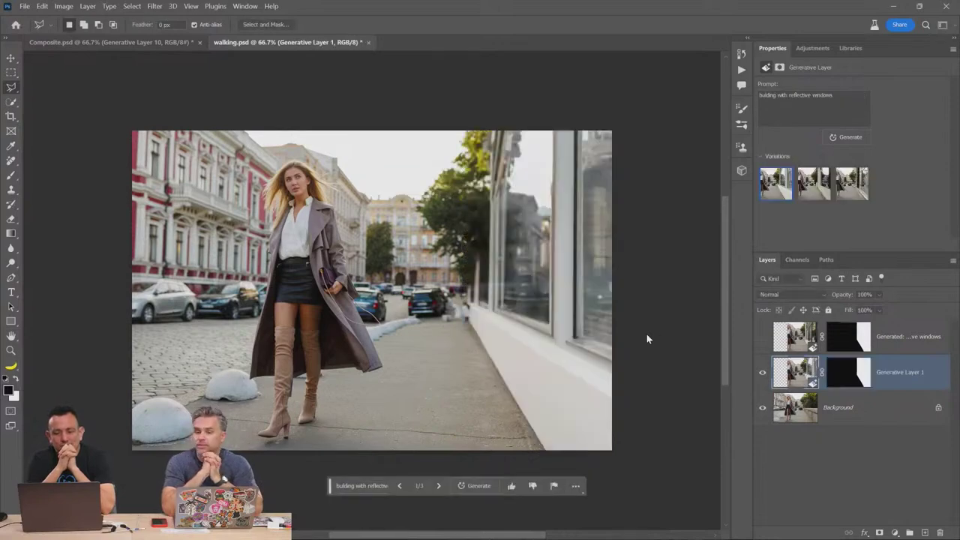
- Compare the building variations and keep the third, a dark-framed glass storefront
left_click(814, 194)
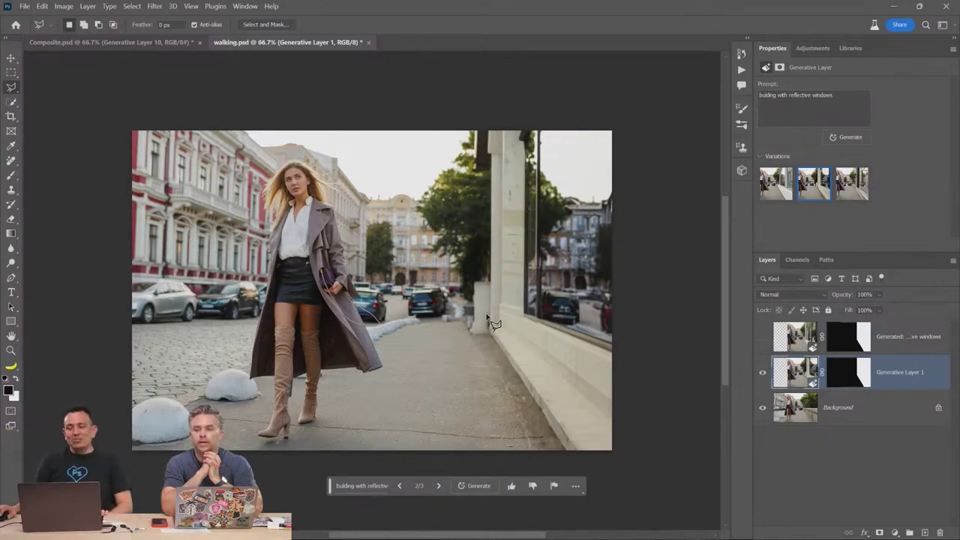
left_click(843, 193)
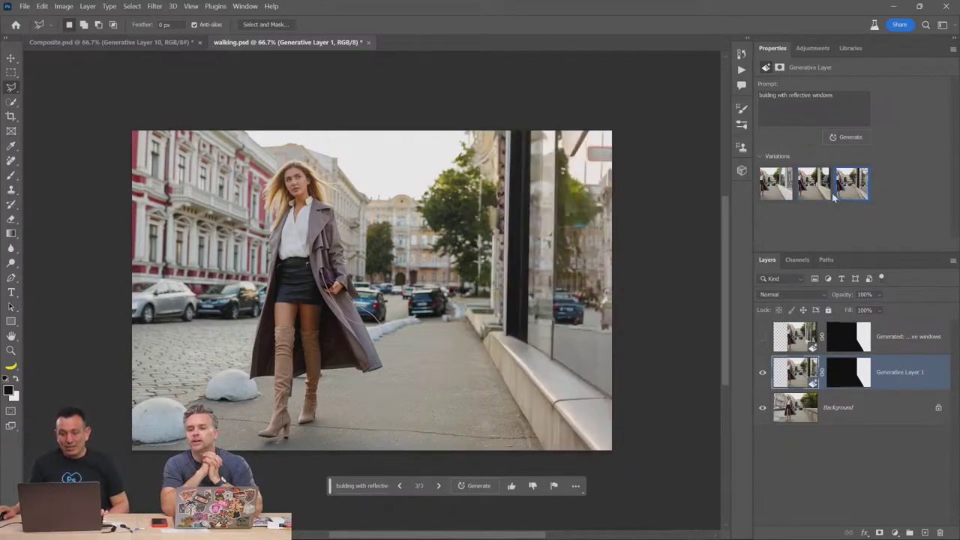
left_click(817, 193)
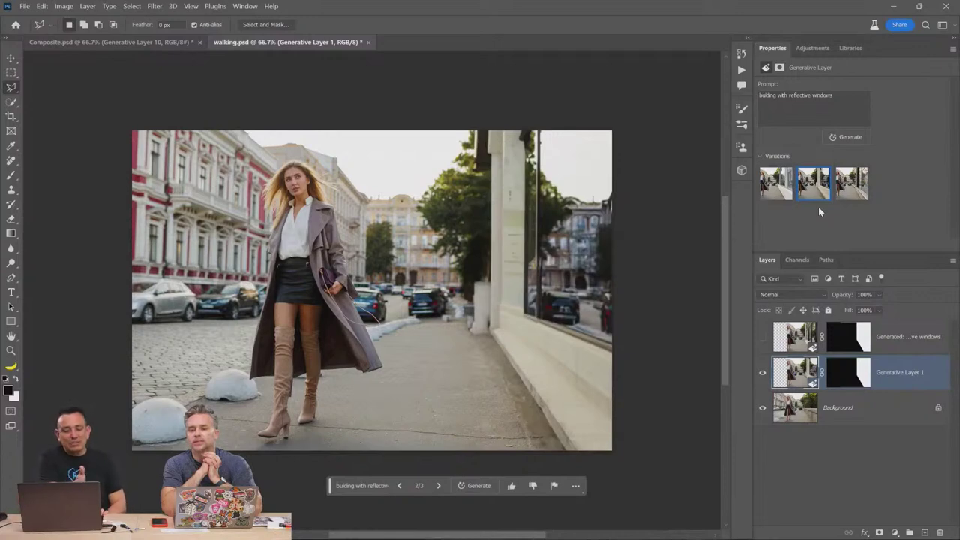
left_click(784, 192)
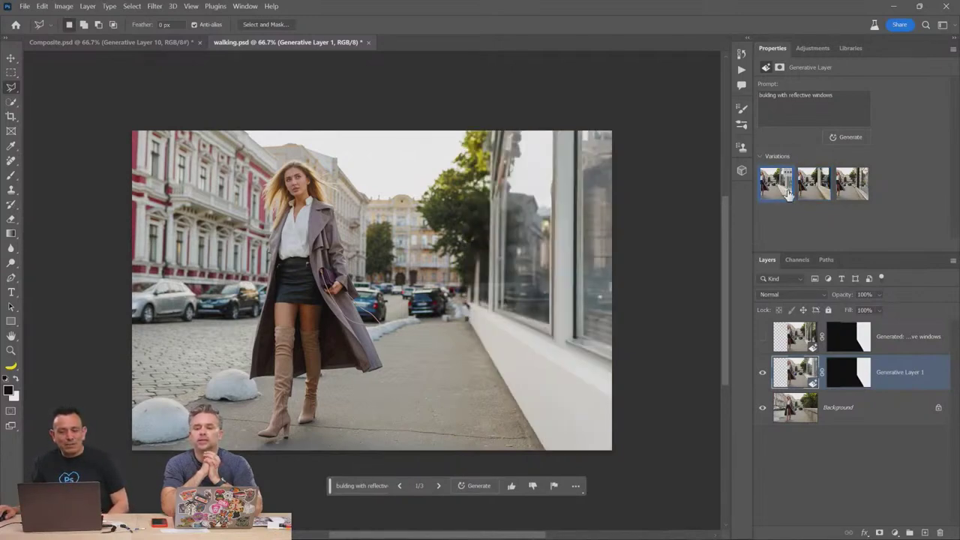
left_click(812, 191)
left_click(851, 196)
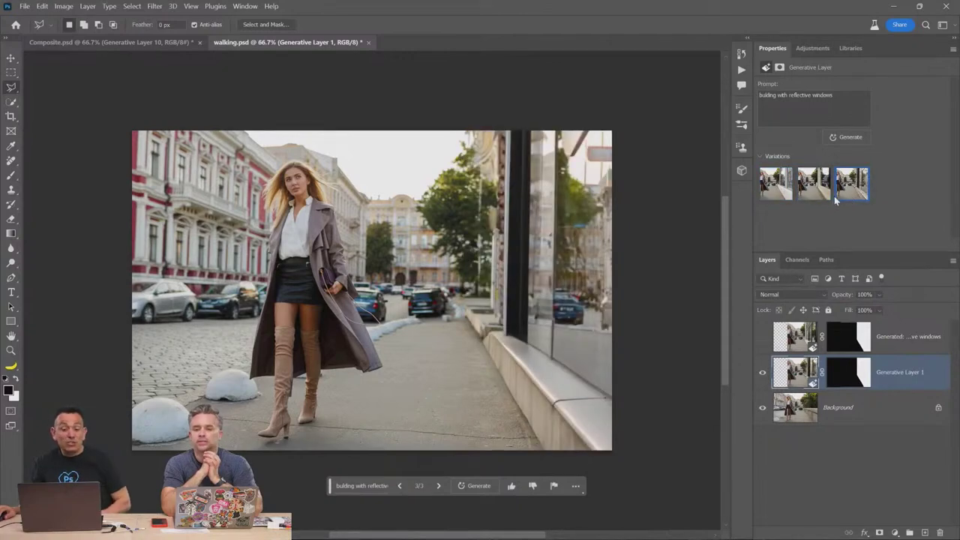
left_click(810, 196)
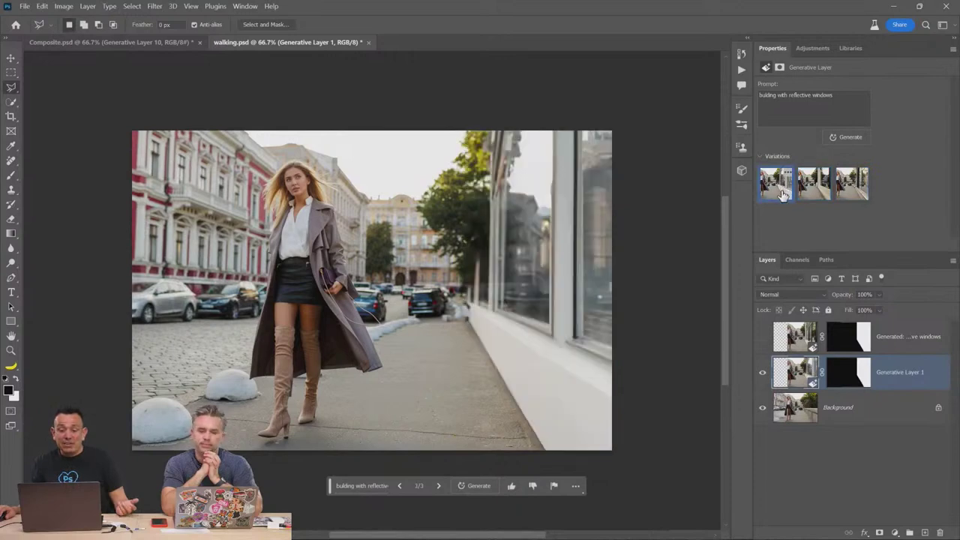
left_click(843, 195)
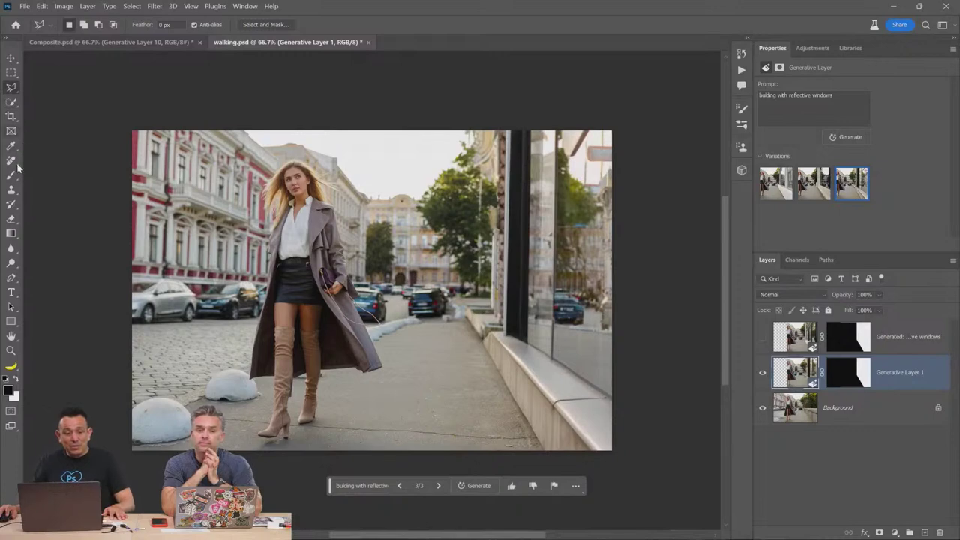
left_click(13, 92)
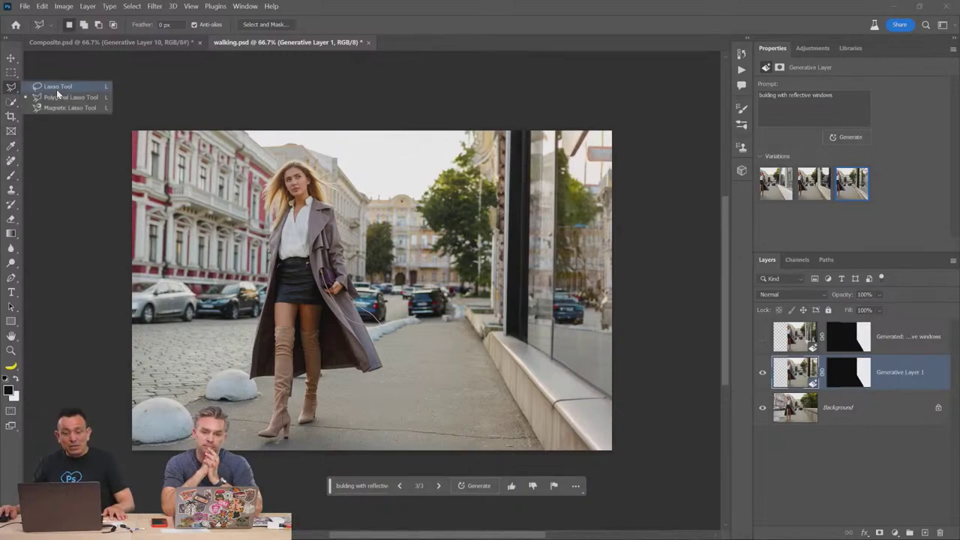
- Lasso the parked cars on the left and run a Generative Fill with no prompt
left_click(58, 87)
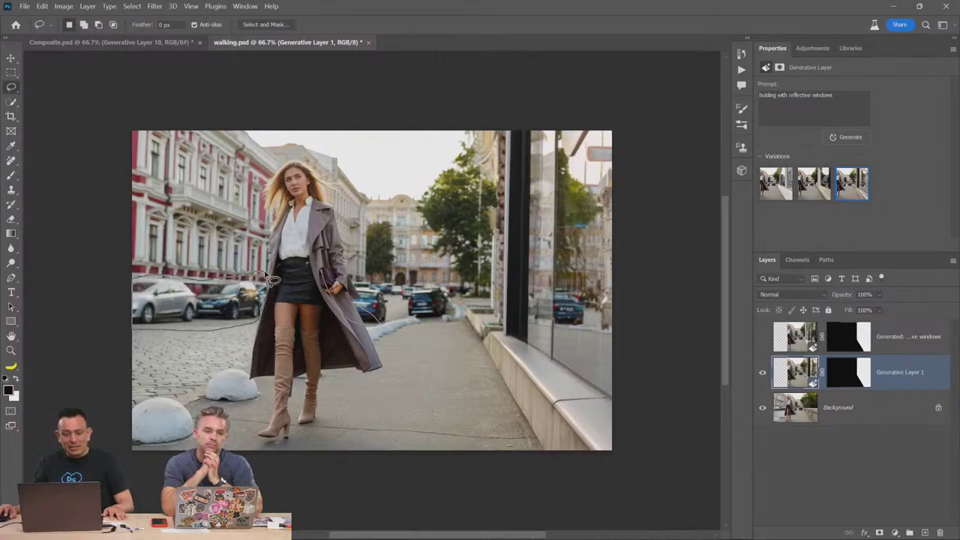
left_click_drag(276, 286, 261, 319)
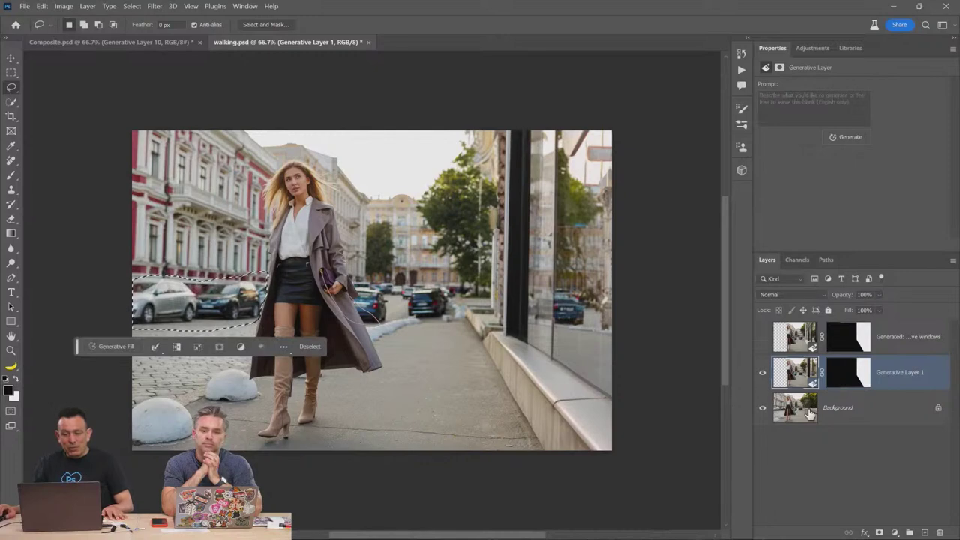
left_click(111, 346)
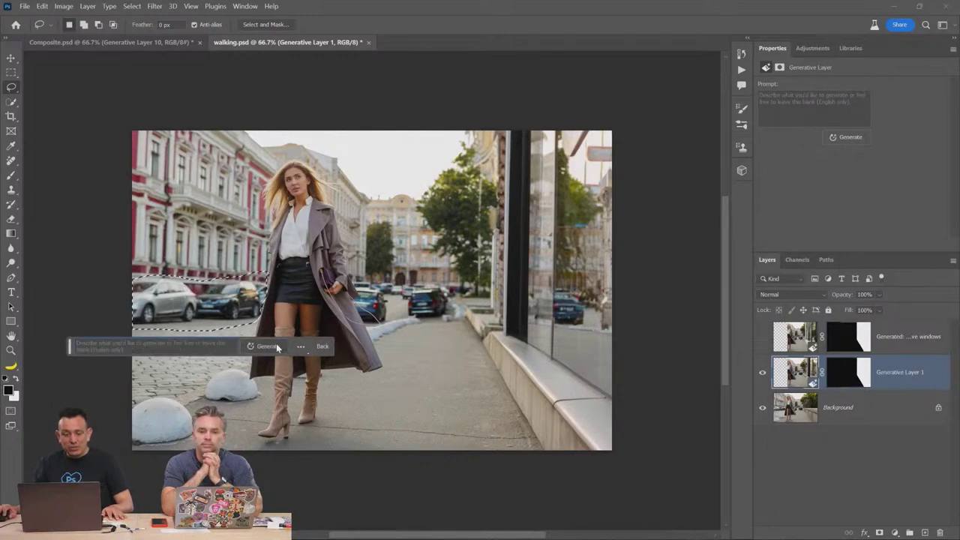
left_click(317, 345)
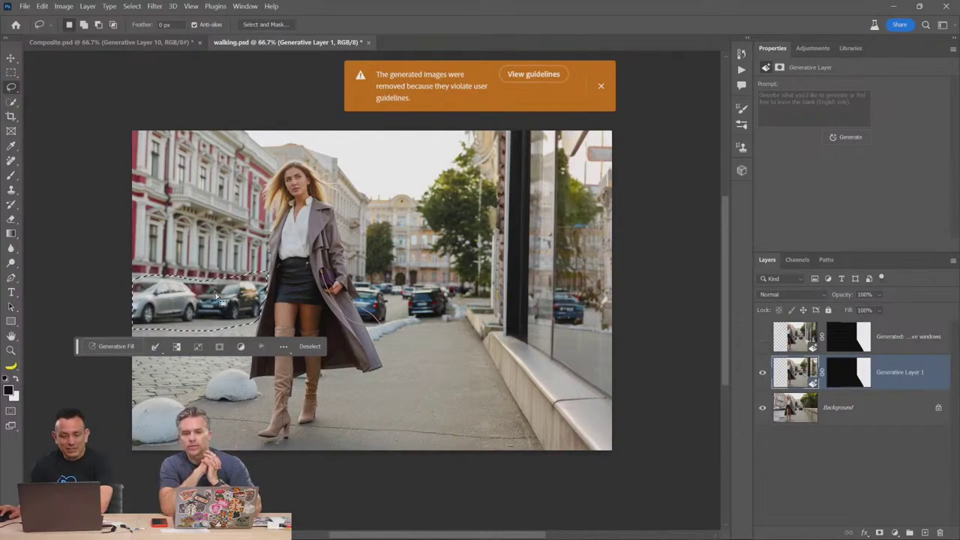
- Retry the empty-prompt fill over the cars, which is blocked, then close walking.psd
left_click(120, 346)
left_click(264, 348)
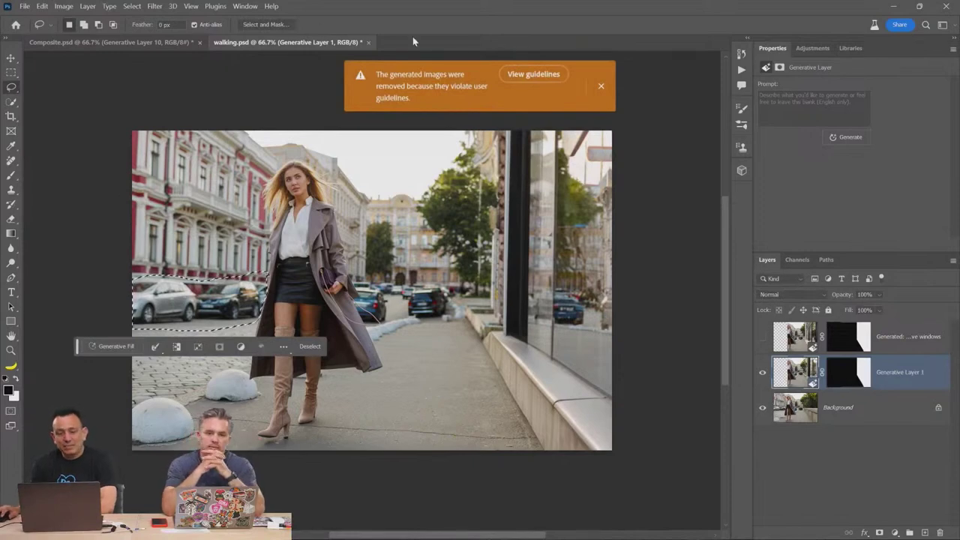
left_click(368, 42)
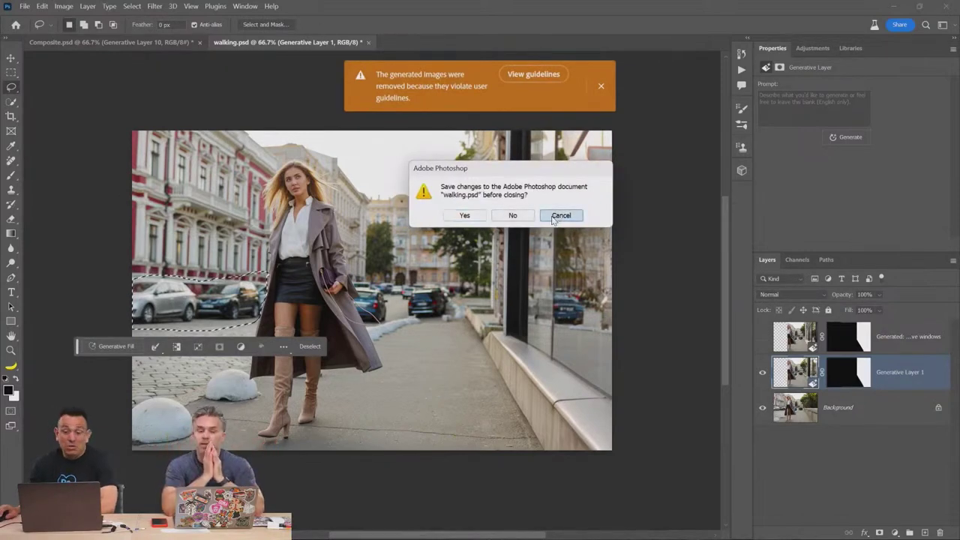
- Close walking.psd without saving the changes
left_click(560, 216)
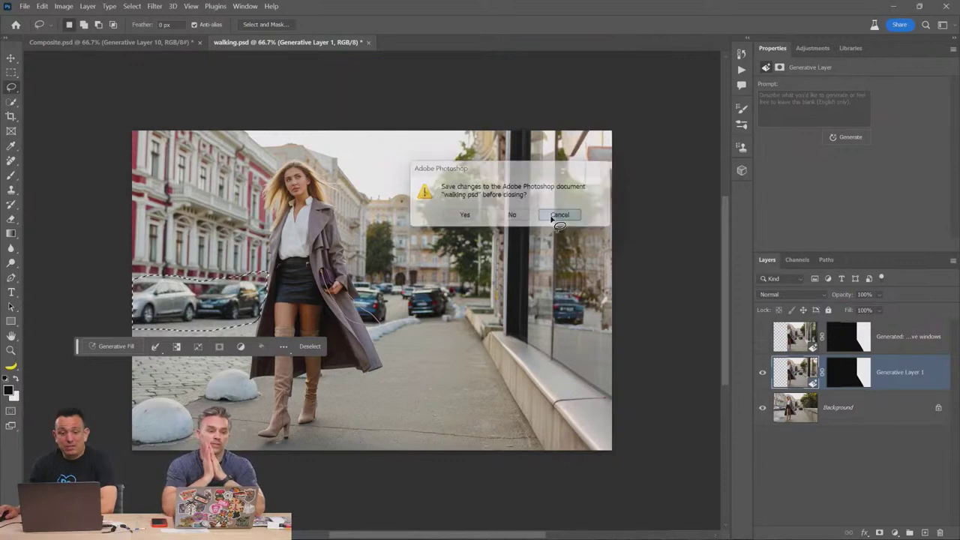
left_click(368, 43)
key("n")
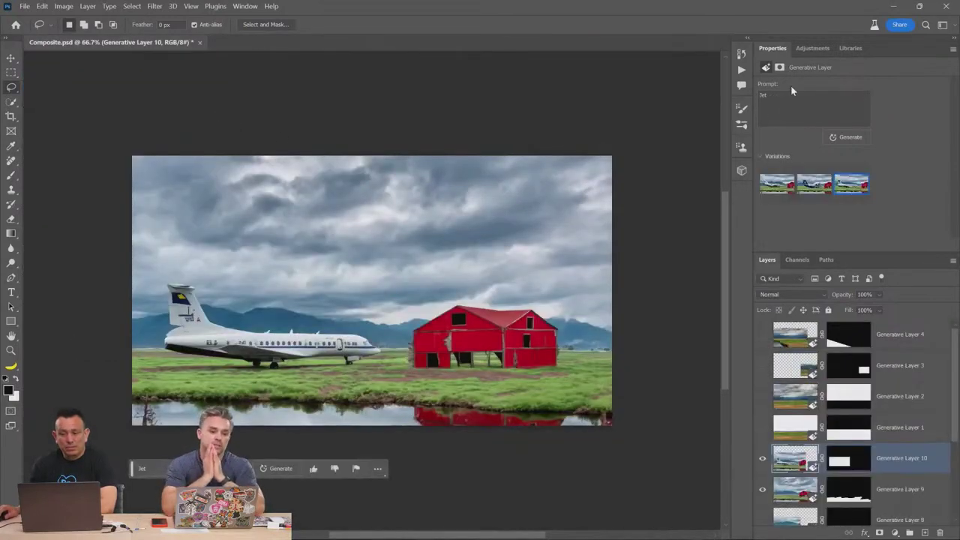
- Show the Libraries panel and scroll through its saved assets
left_click(806, 47)
left_click(845, 49)
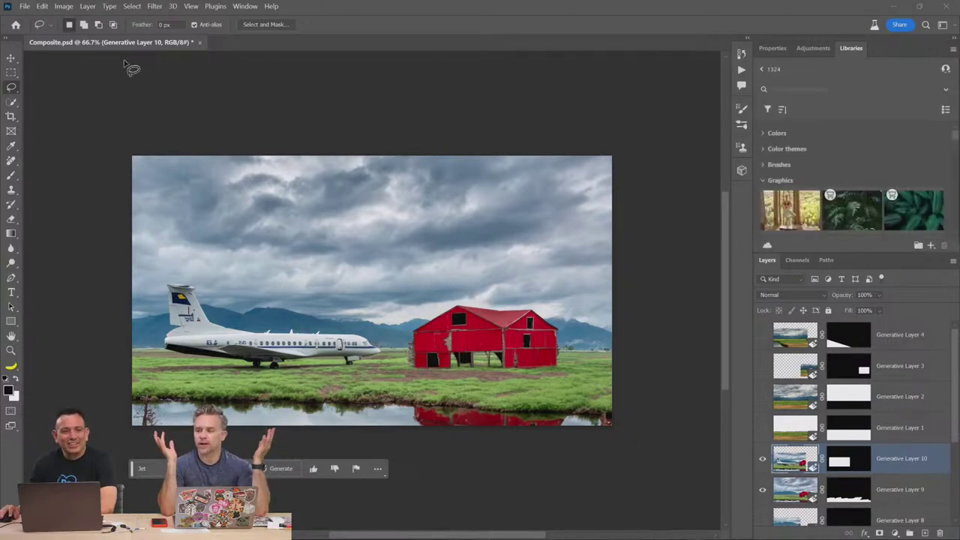
left_click_drag(956, 138, 956, 156)
scroll(949, 148, "down", 2)
left_click(27, 6)
- Open Peson.psb and zoom in on the man's face
left_click(34, 27)
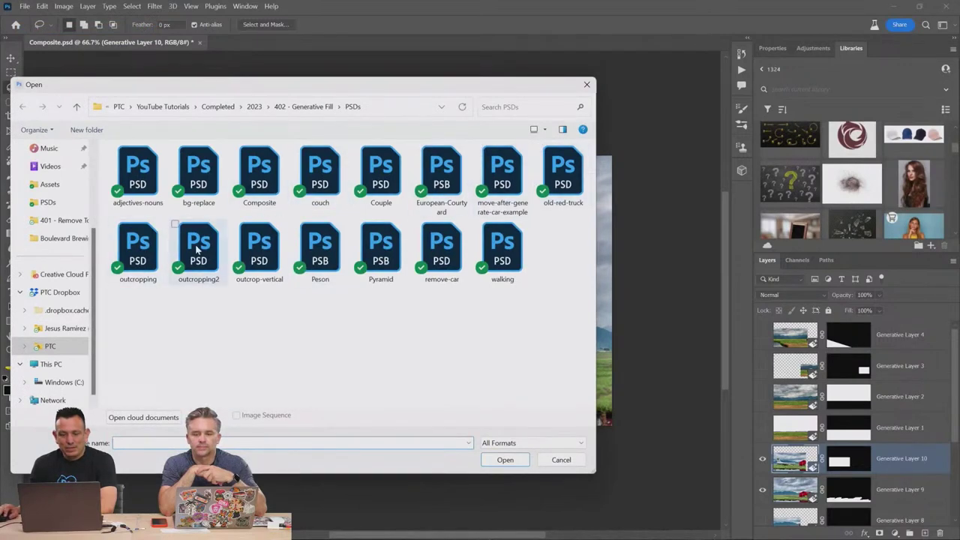
left_click(320, 258)
double_click(321, 257)
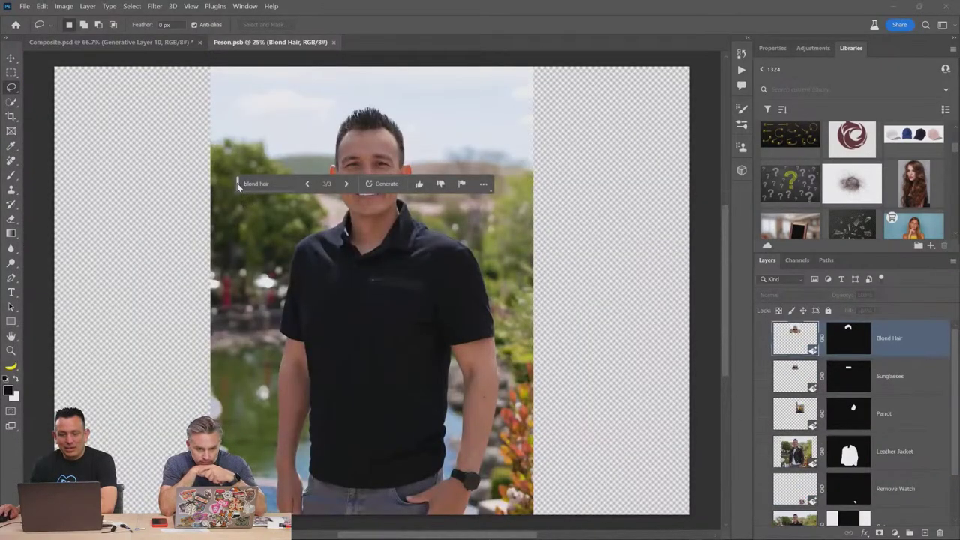
left_click_drag(238, 186, 553, 356)
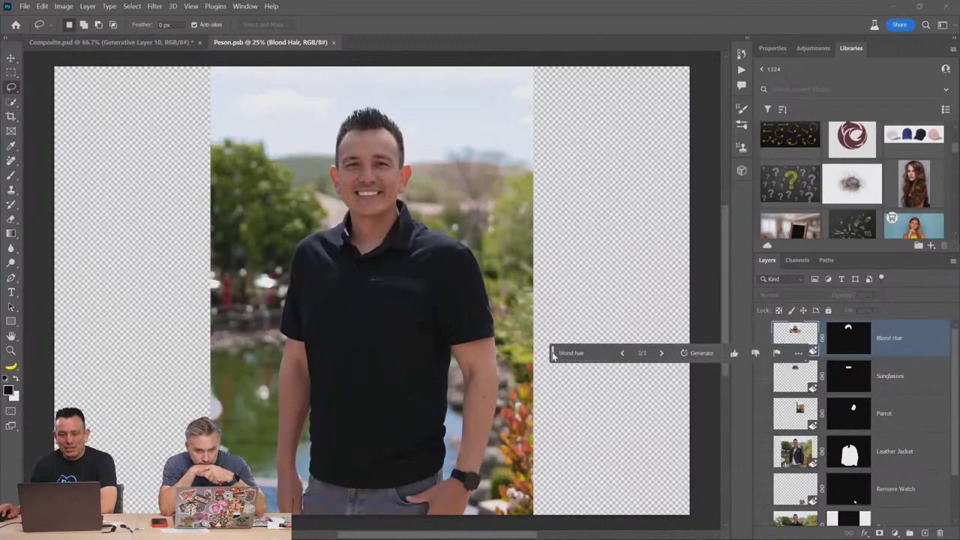
left_click(12, 350)
left_click(368, 147)
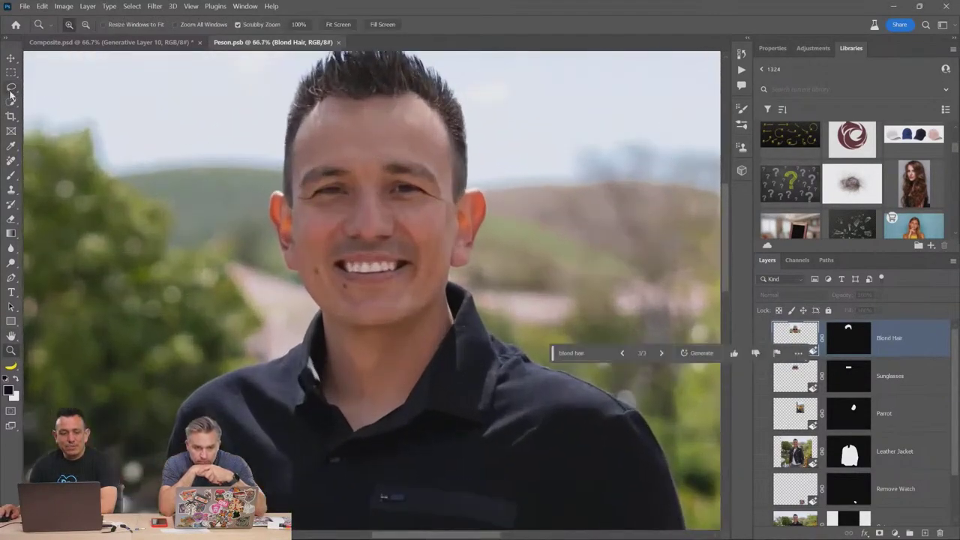
- Lasso the man's eyes and generate 'glasses', comparing the green-lensed and tortoiseshell results
left_click(12, 88)
left_click_drag(274, 160, 278, 184)
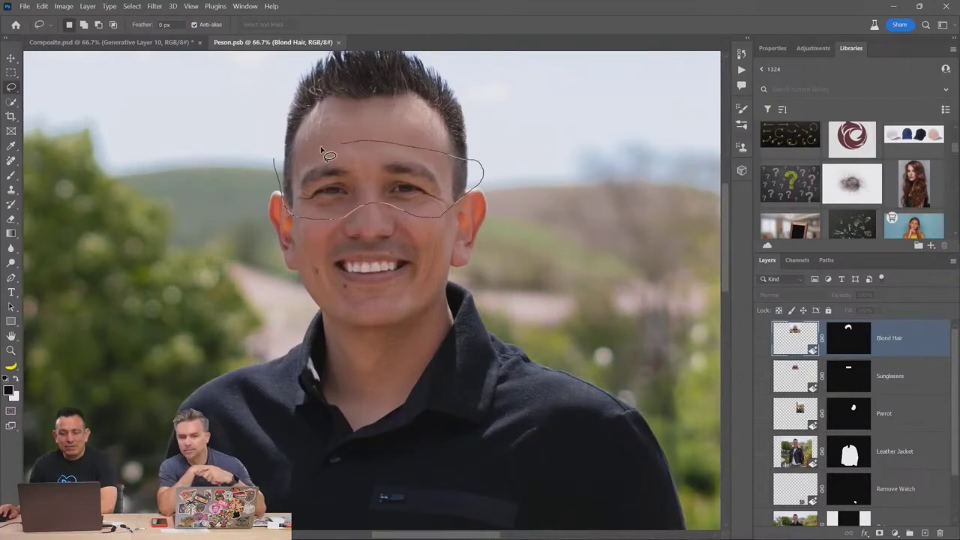
left_click_drag(280, 166, 278, 164)
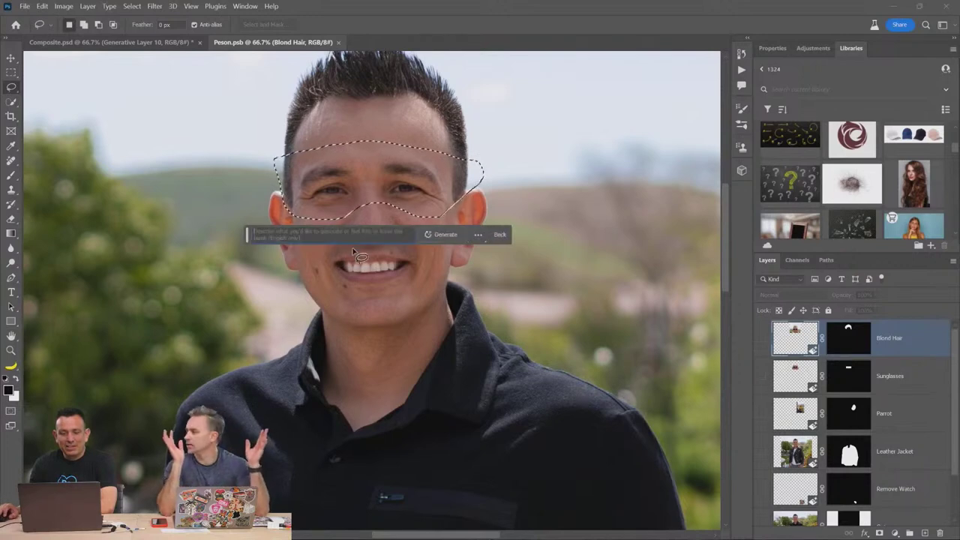
type("t")
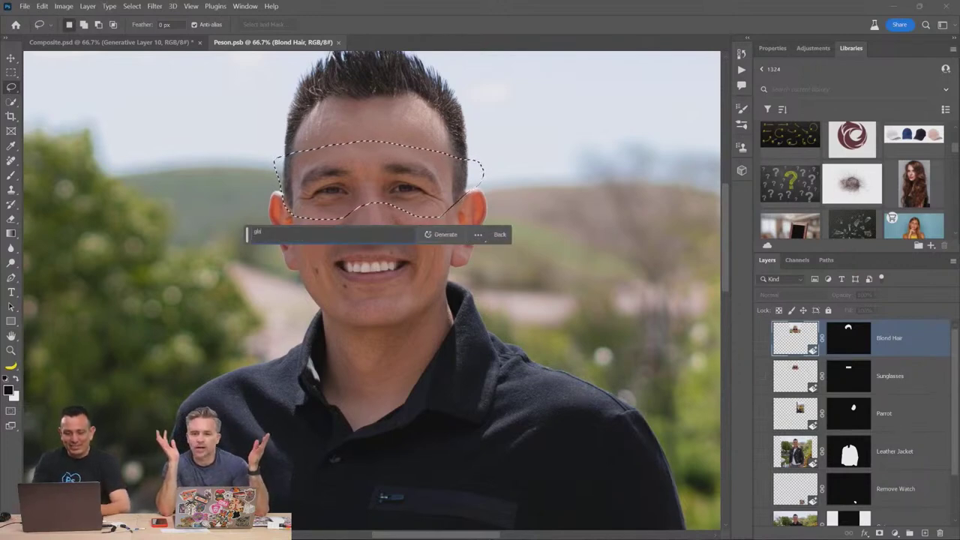
left_click(443, 234)
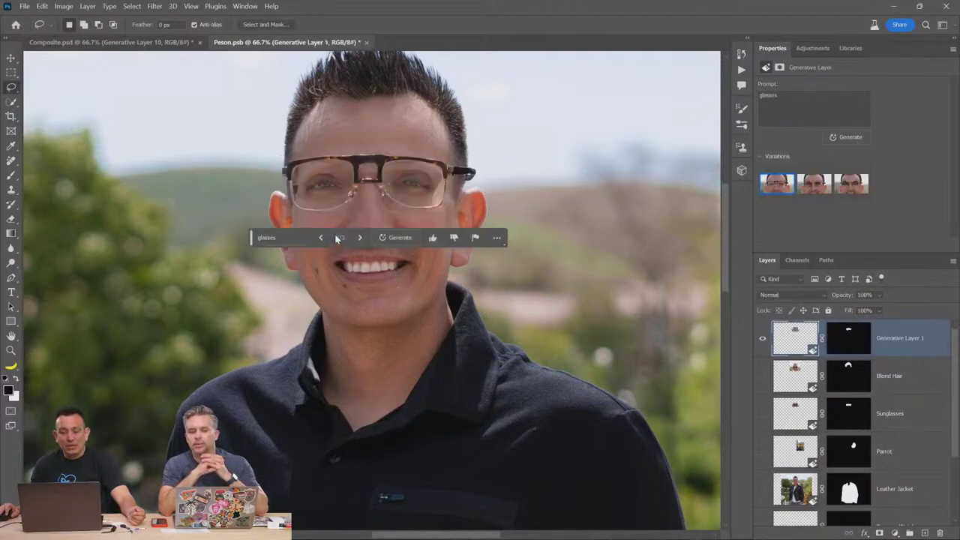
left_click_drag(252, 238, 259, 331)
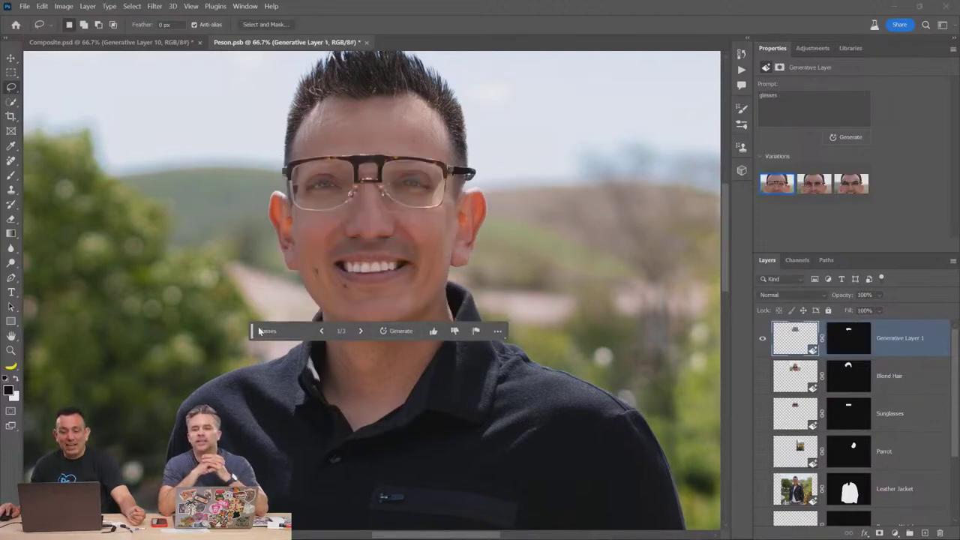
left_click(850, 188)
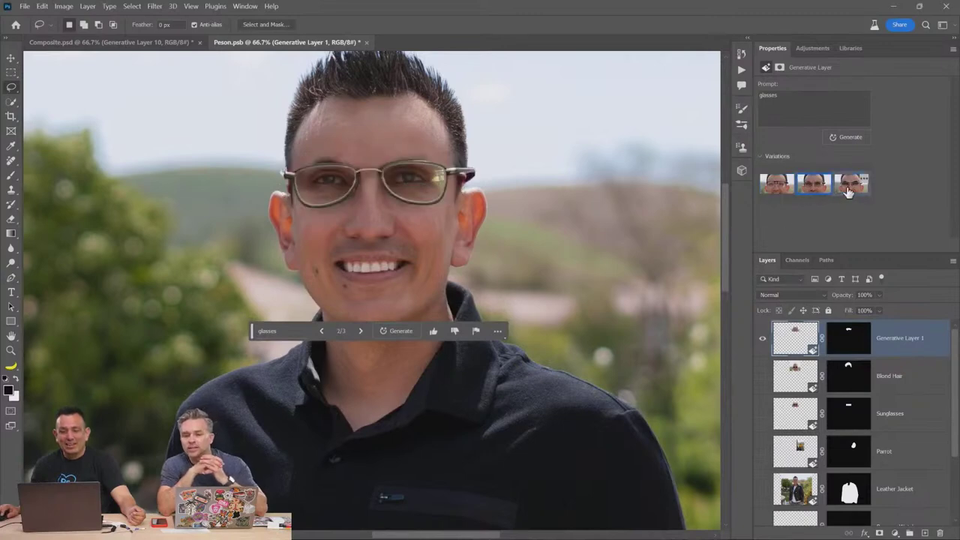
left_click(778, 188)
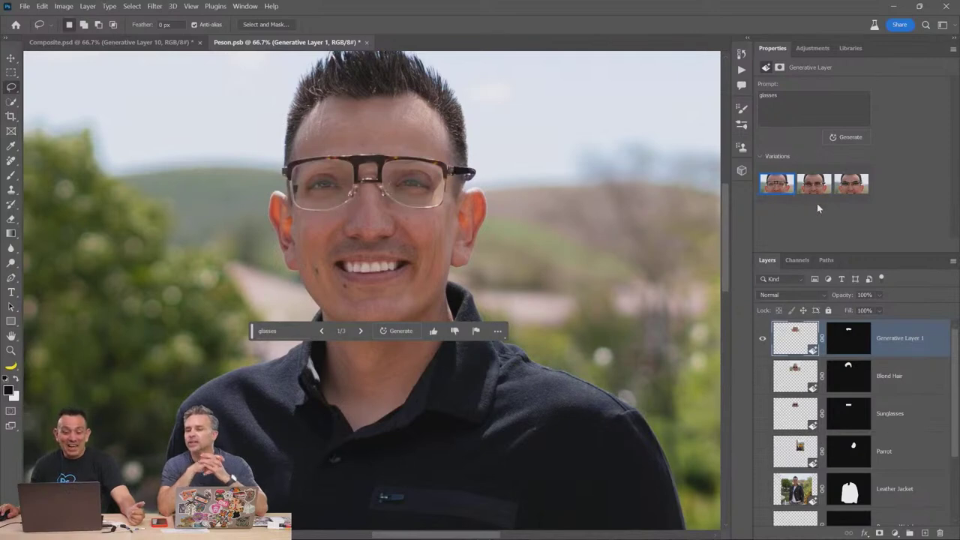
- Change the prompt to 'sun glasses' and generate new variations
left_click(760, 95)
type("sun")
type("es")
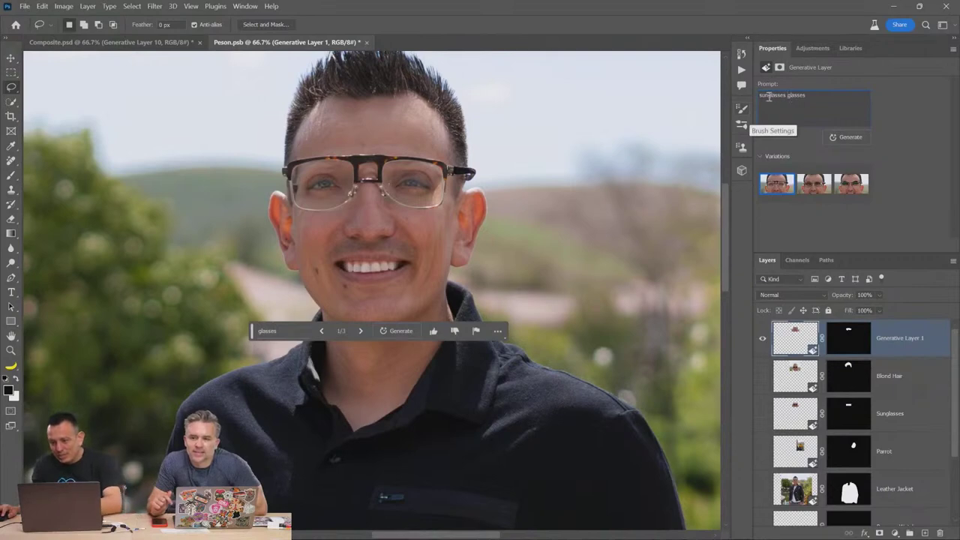
left_click_drag(769, 97, 781, 101)
key("BackSpace")
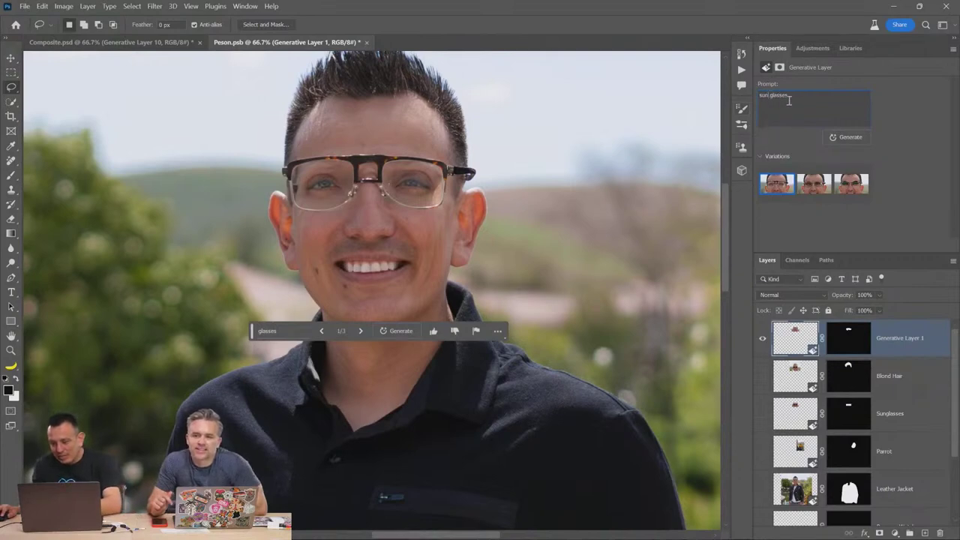
left_click(859, 137)
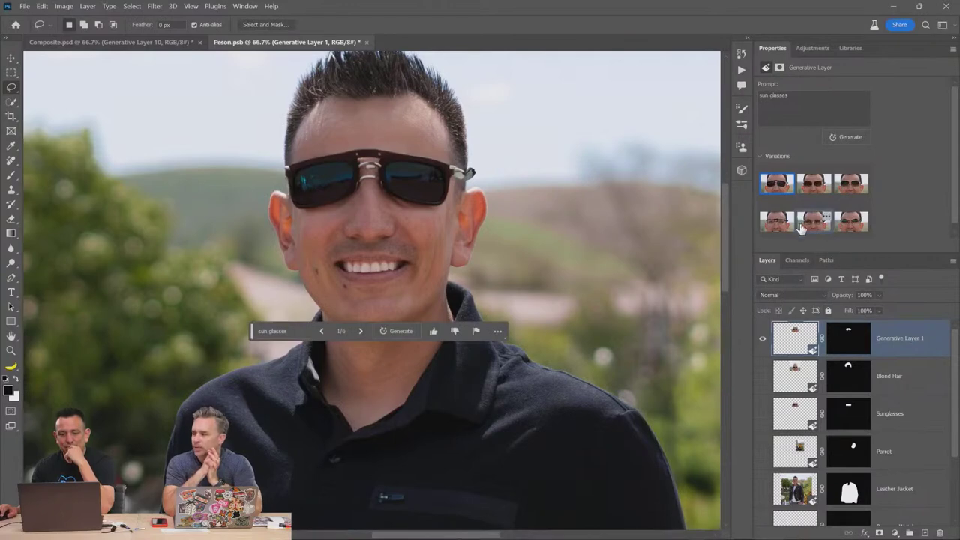
- Compare the sunglasses variations and pick the clear tortoiseshell glasses
left_click(807, 192)
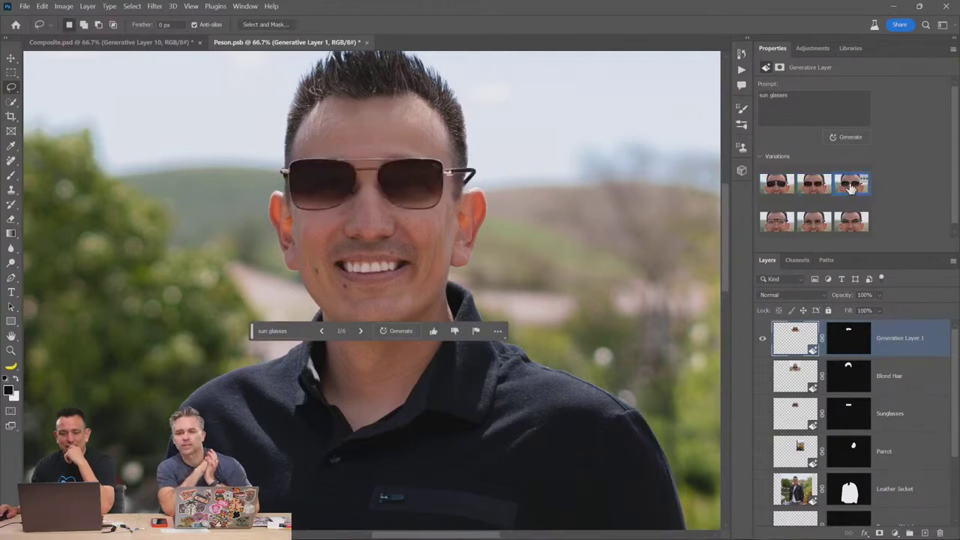
left_click(838, 187)
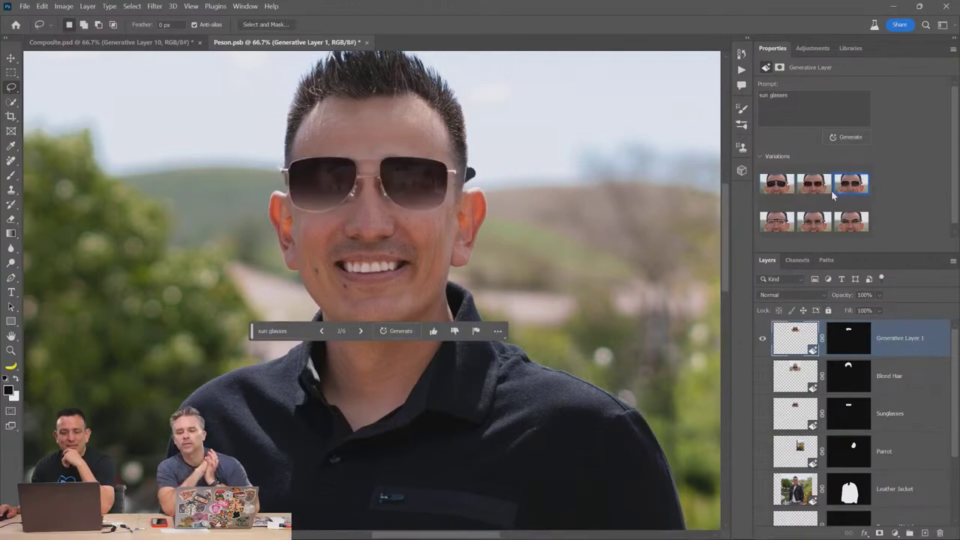
left_click(772, 224)
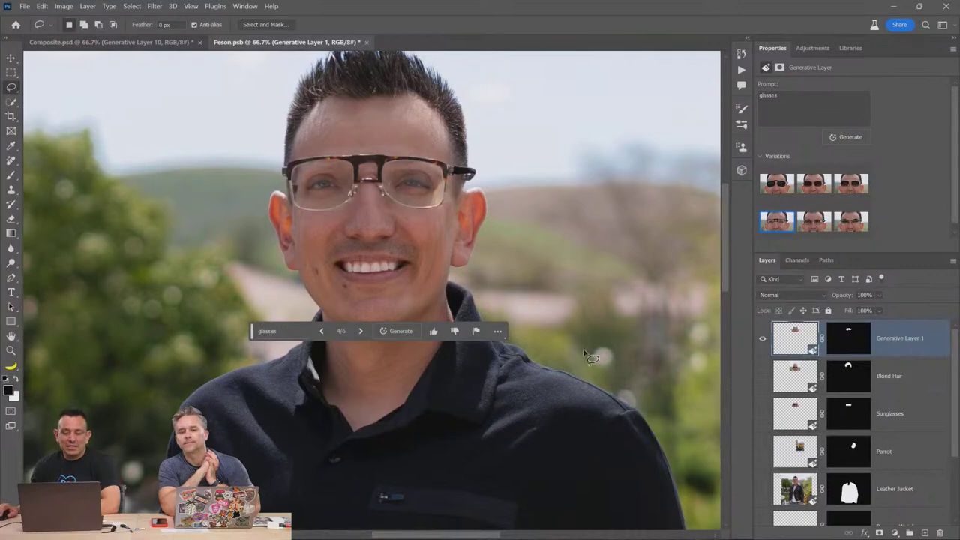
- Load the glasses layer mask as a selection, extend it at the right temple, then deselect
left_click(841, 342, "ctrl")
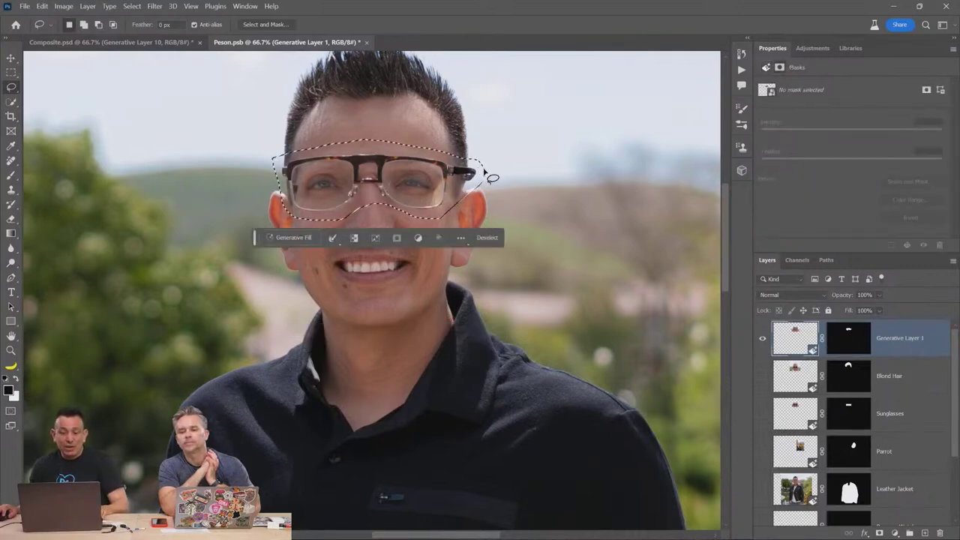
left_click_drag(486, 175, 447, 217)
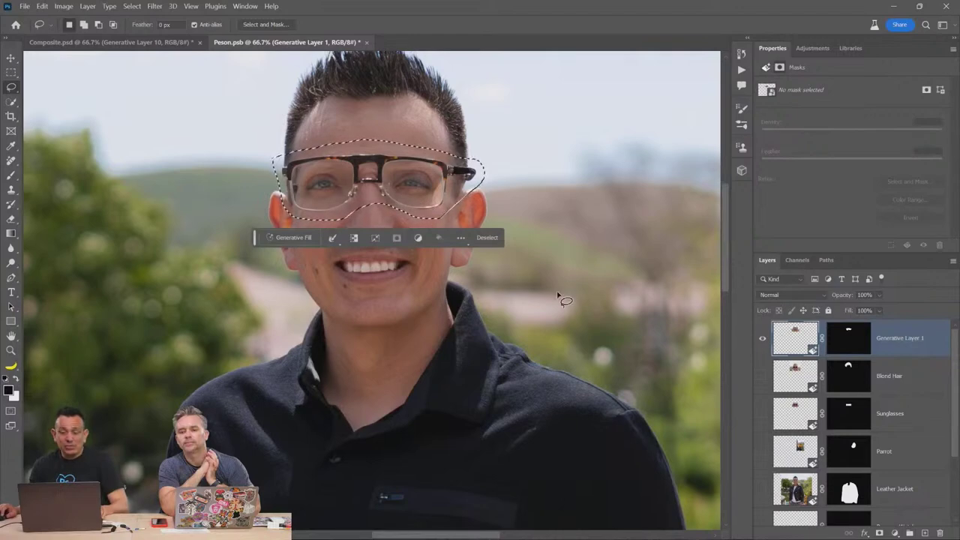
left_click(556, 253)
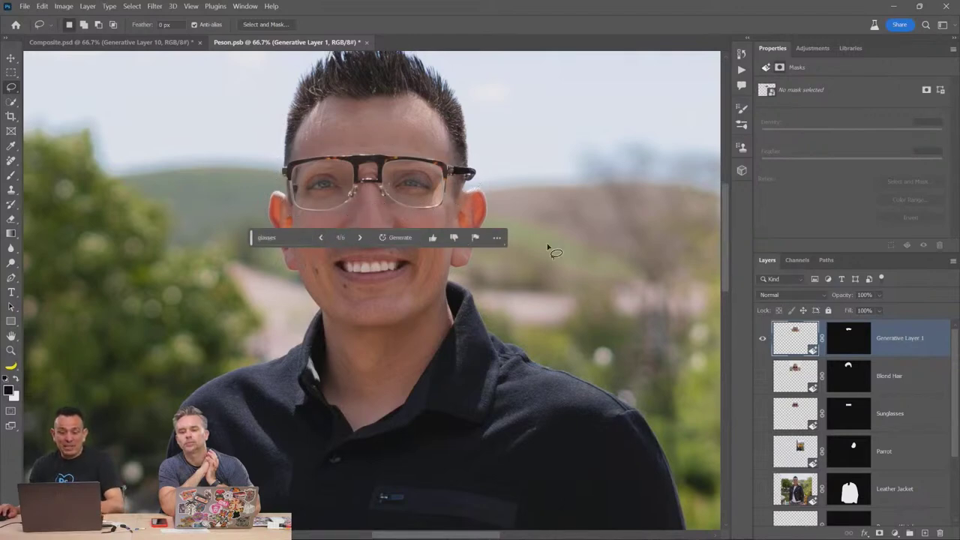
- Paint black with a small brush on Generative Layer 1's mask to hide stray edges
left_click(849, 339)
key("b")
key("x")
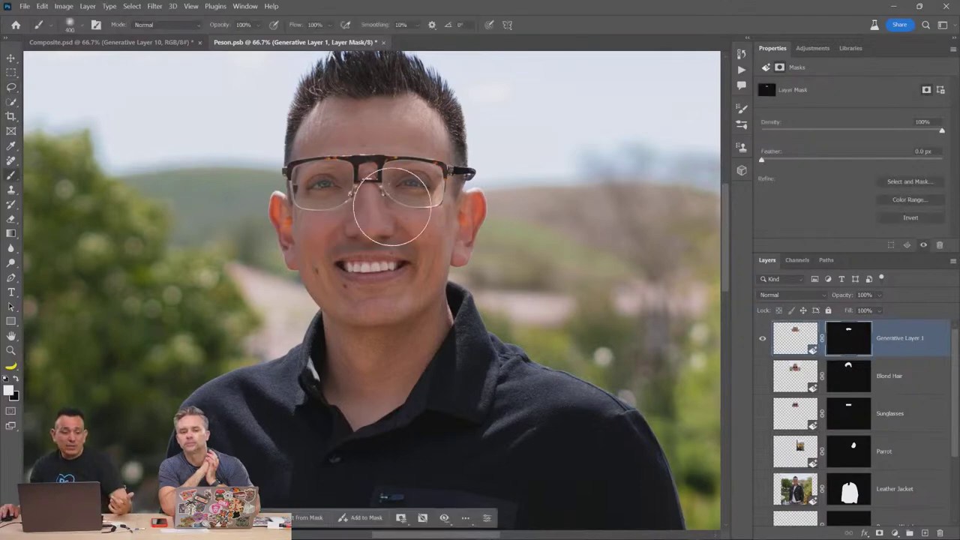
key("bracketleft")
key("bracketleft")
key("bracketleft")
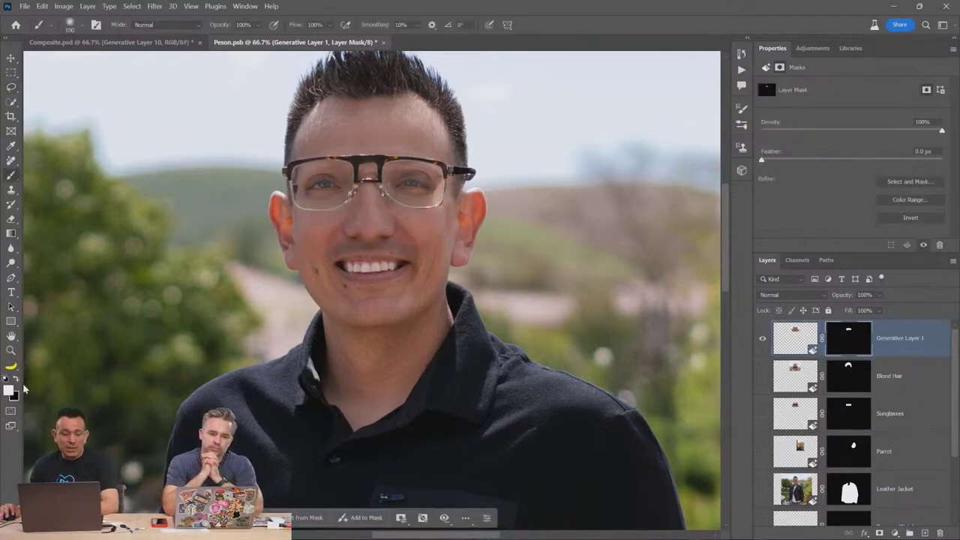
left_click(18, 381)
key("bracketleft")
key("bracketleft")
key("bracketleft")
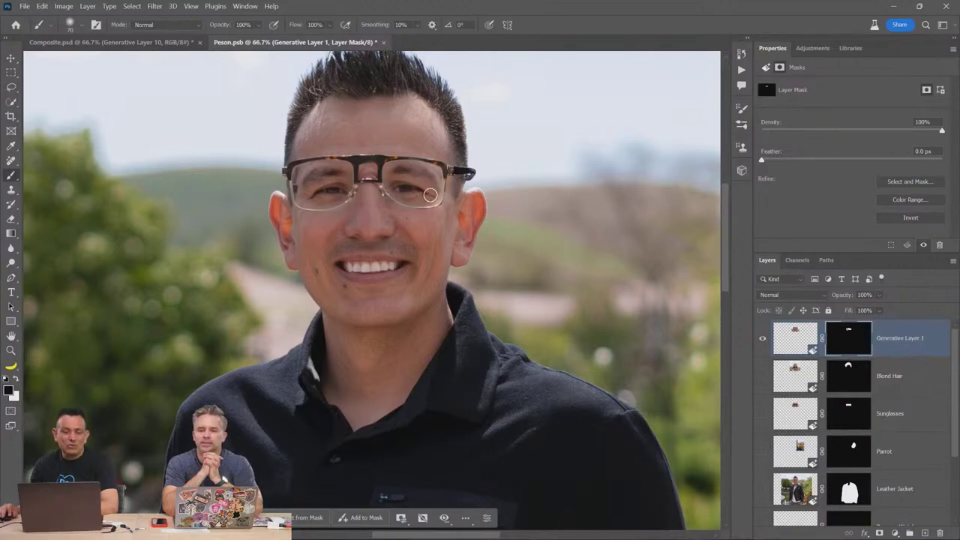
- Nudge the glasses slightly down on the face with the Move tool
key("v")
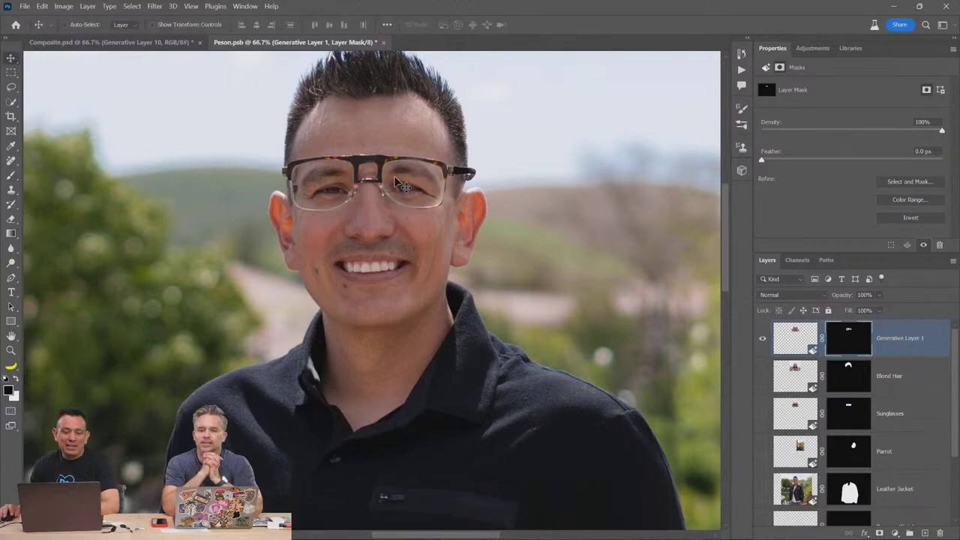
left_click_drag(388, 176, 387, 192)
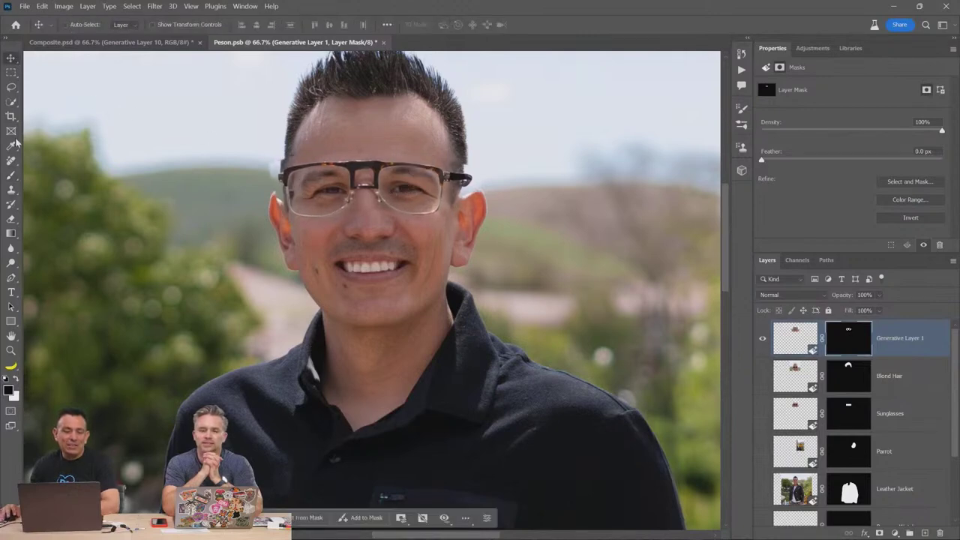
left_click(11, 175)
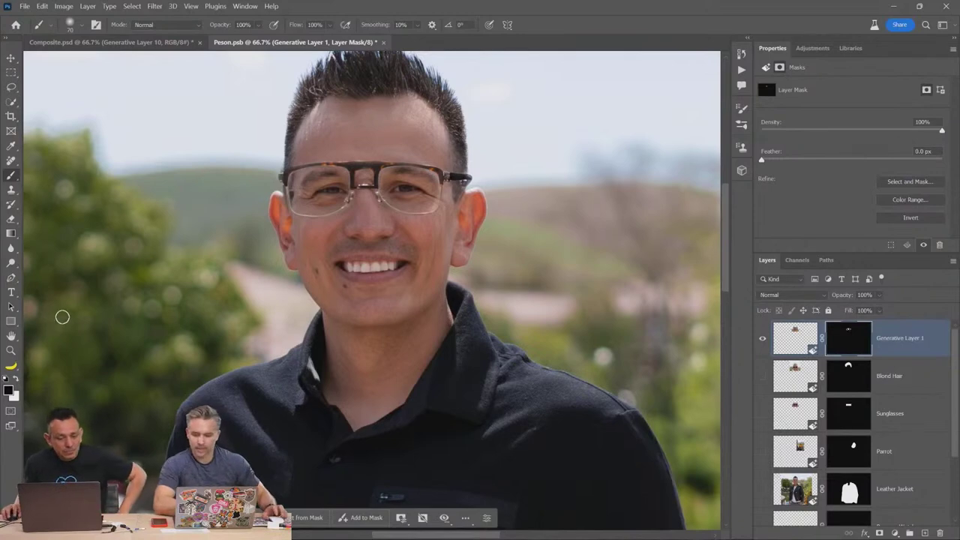
- Fit the photo on screen, then zoom in on the man's hair
left_click(11, 350)
left_click(351, 285)
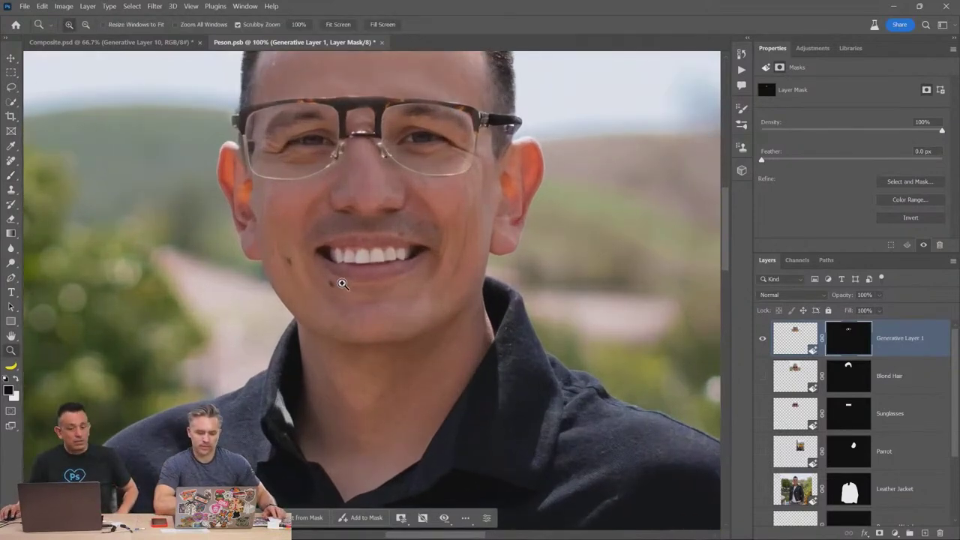
right_click(353, 289)
left_click(353, 288)
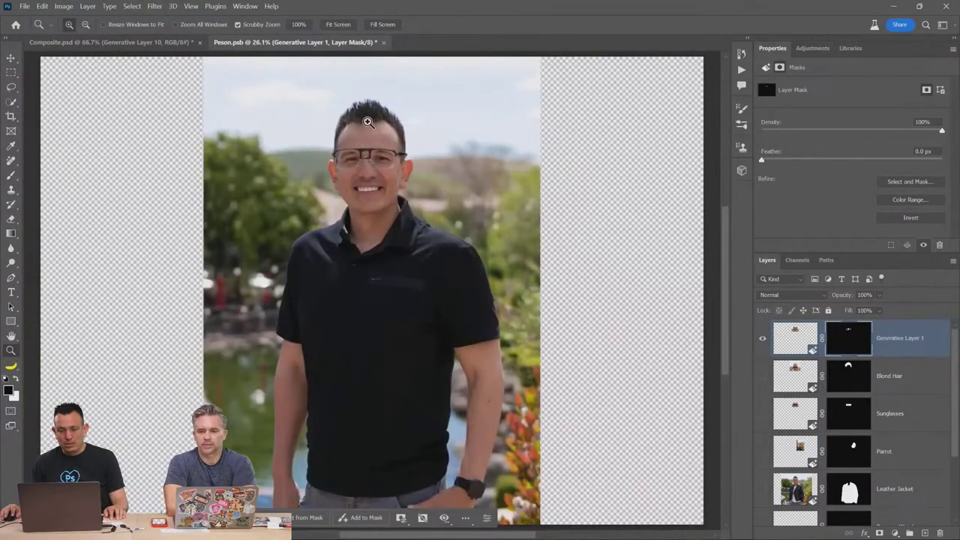
left_click(368, 122)
left_click(367, 123)
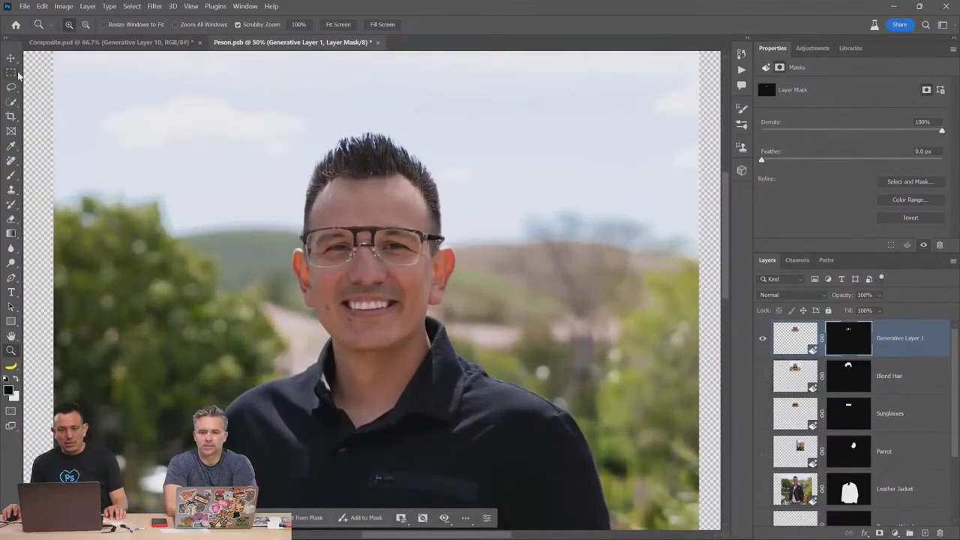
- Lasso the man's hair and generate 'blond spiky hair'
key("l")
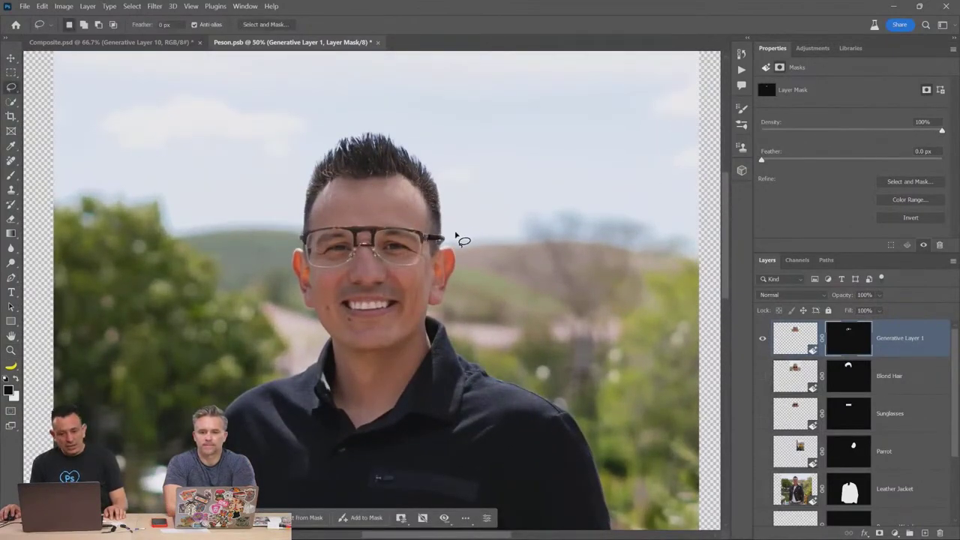
mouse_move(450, 234)
left_mouse_down()
mouse_move(441, 239)
mouse_move(410, 189)
mouse_move(380, 185)
mouse_move(335, 185)
mouse_move(311, 226)
left_mouse_up()
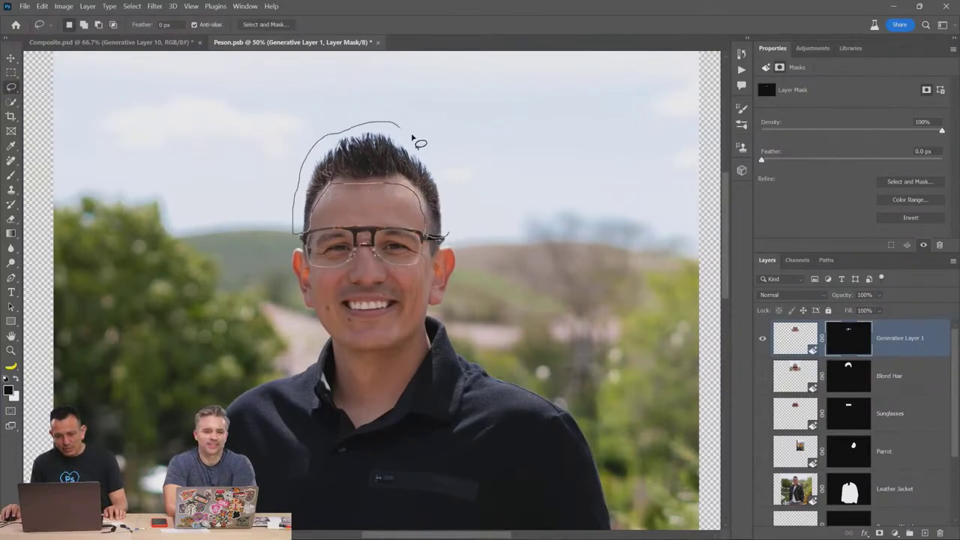
left_click_drag(452, 215, 452, 227)
left_click(285, 253)
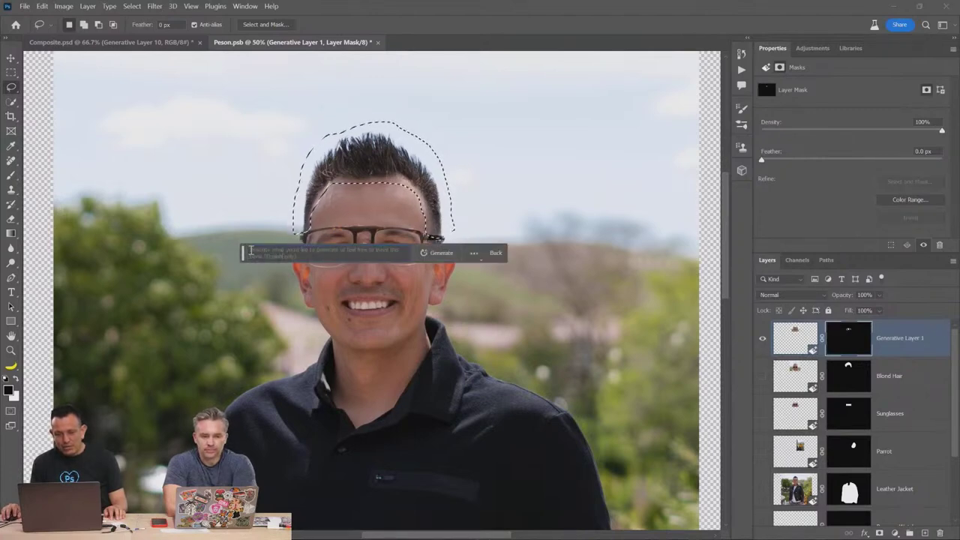
type("bl")
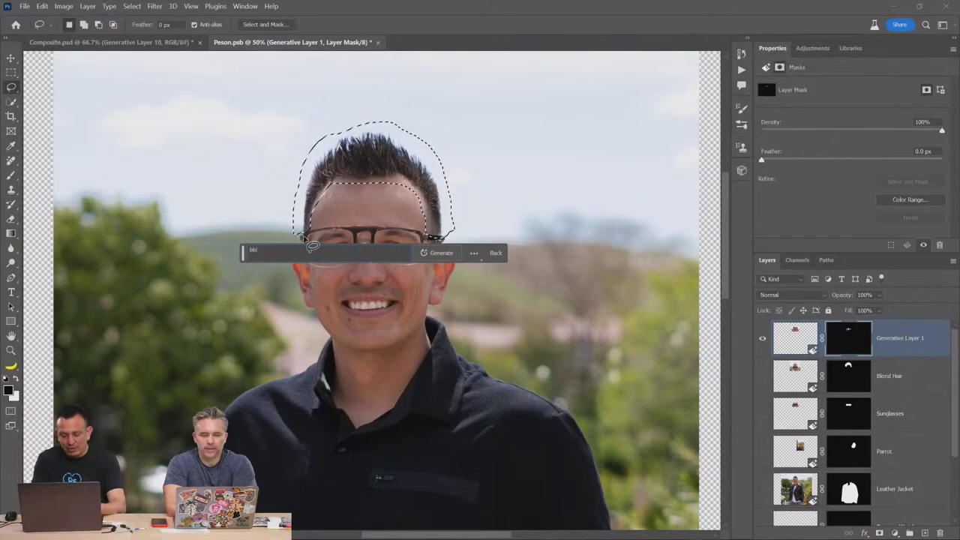
type("ond sp")
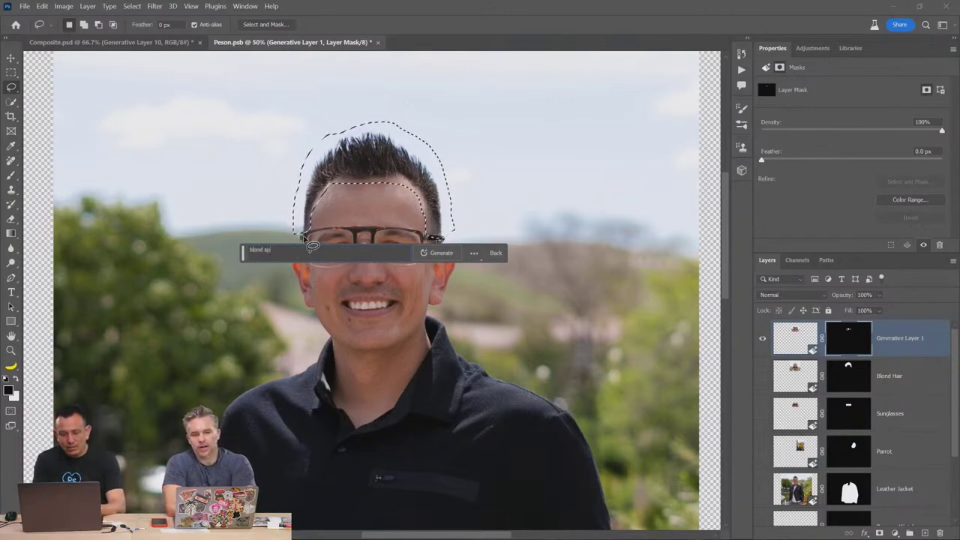
type("iky hair")
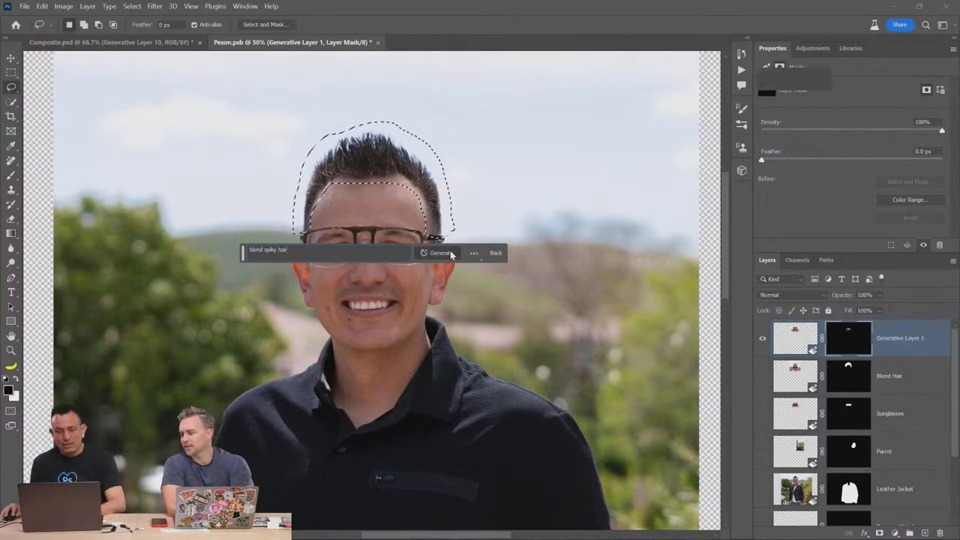
key("Return")
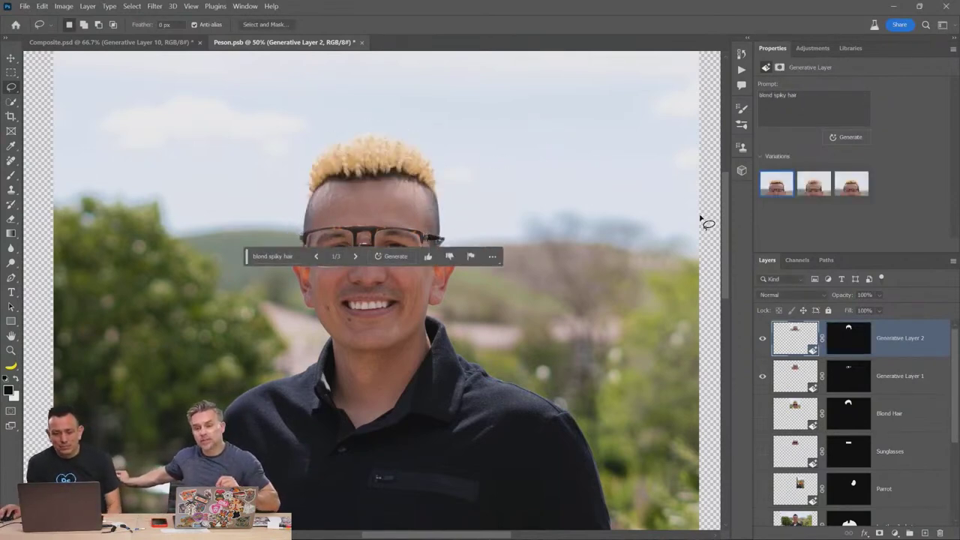
- Compare the three hair variations and keep the second, fuller swept-up blond hair
left_click_drag(247, 256, 235, 404)
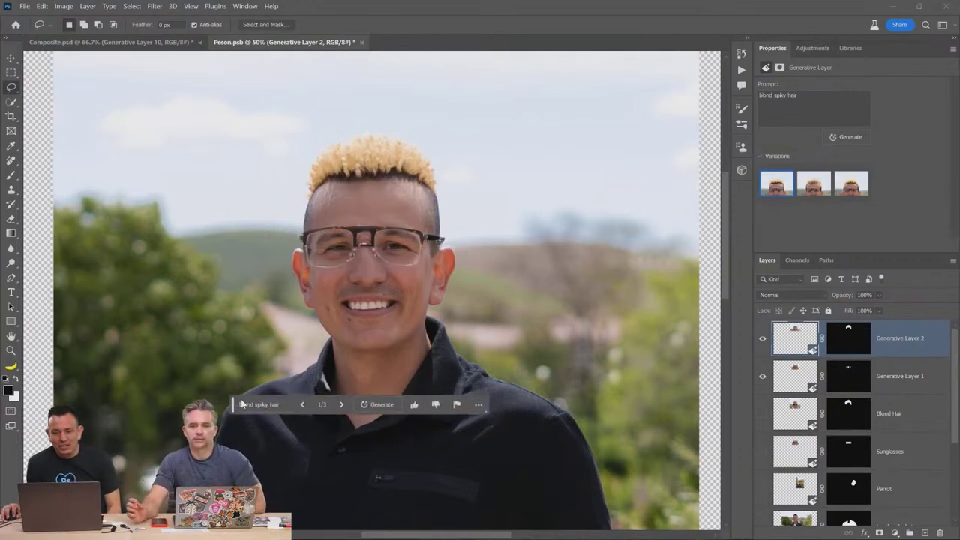
left_click(823, 194)
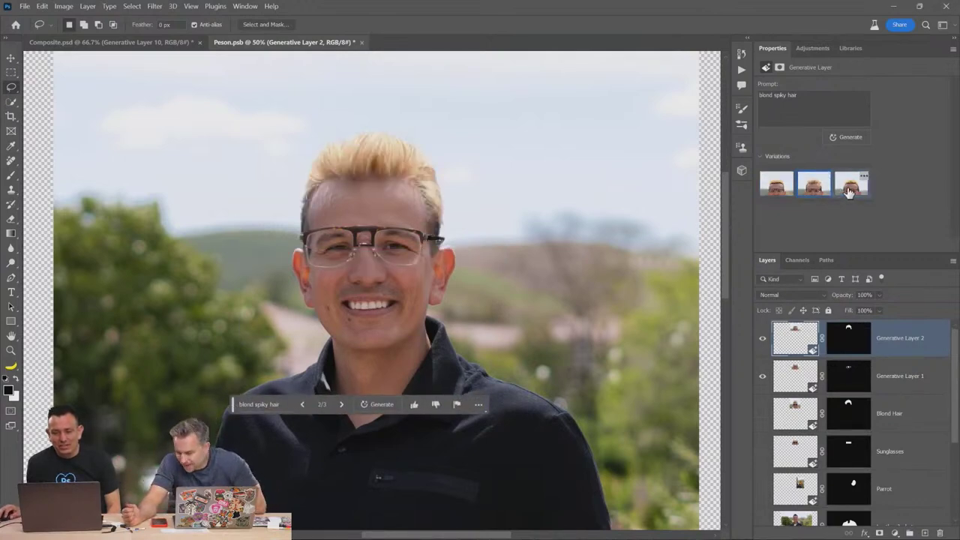
left_click(839, 193)
left_click(825, 191)
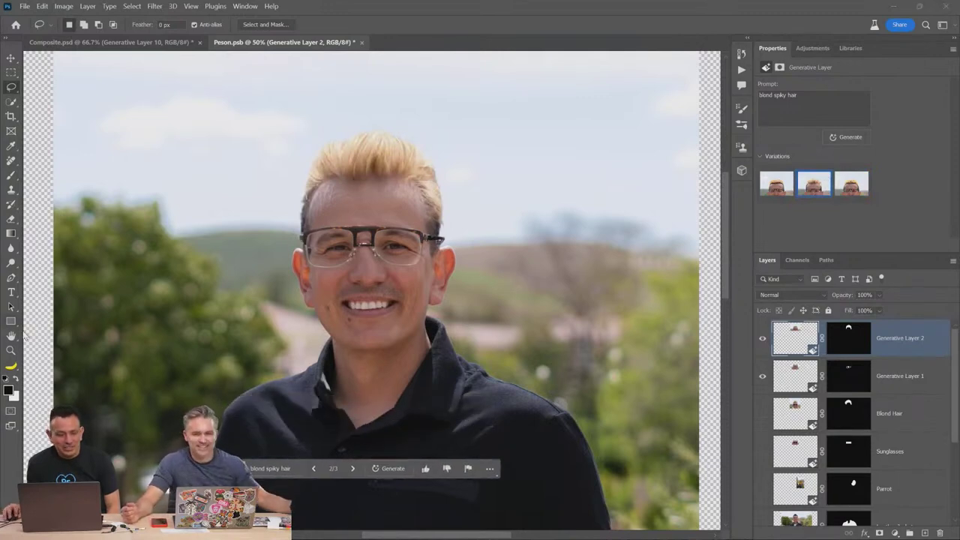
key("z")
left_click(366, 281)
key("ctrl+0")
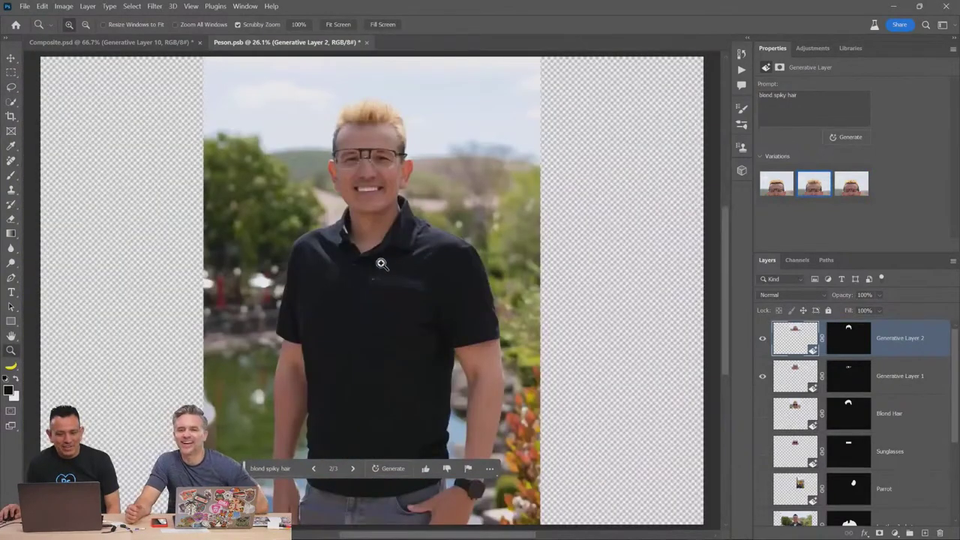
key("ctrl+minus")
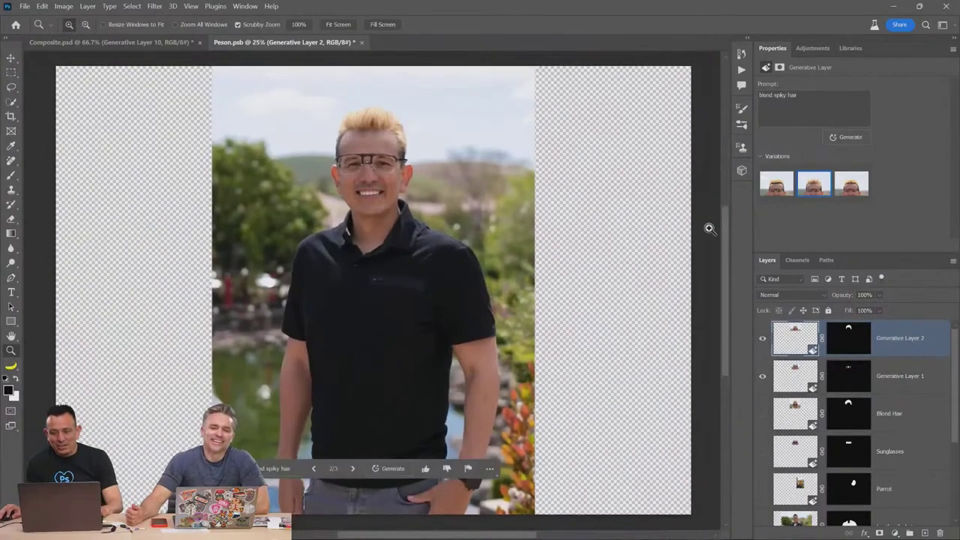
- Load the Long Sleeve channel selection and generate a 'leather jacket' over the shirt
left_click(797, 261)
left_click(779, 395, "ctrl")
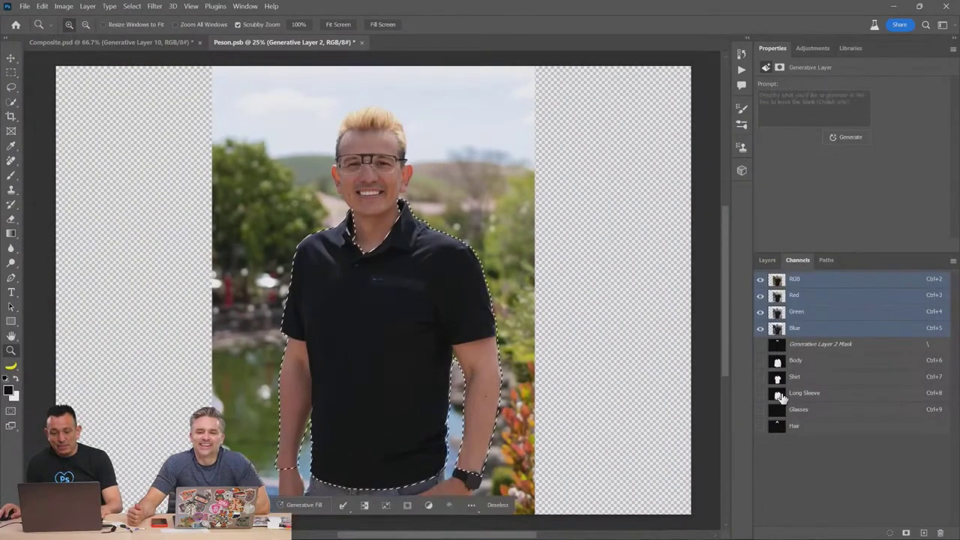
left_click(768, 261)
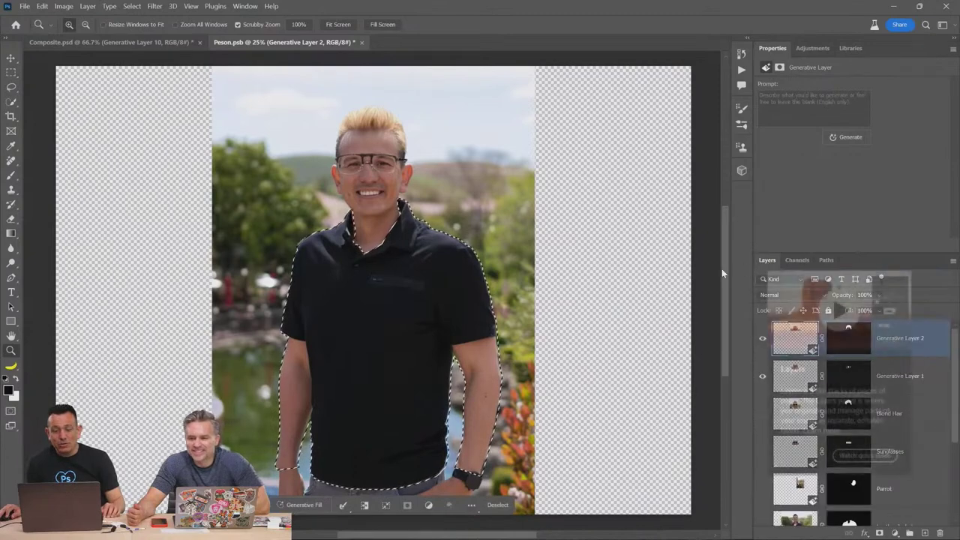
left_click(804, 103)
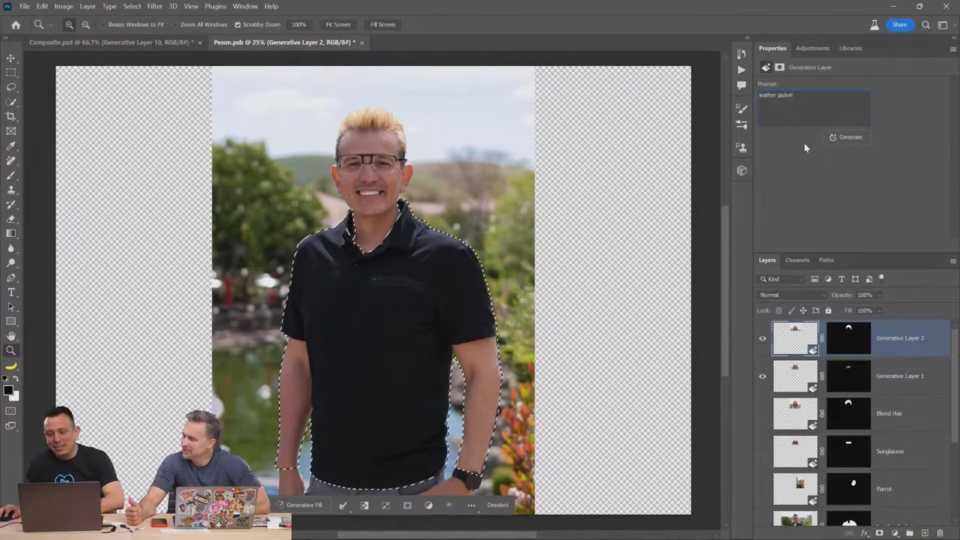
left_click(837, 136)
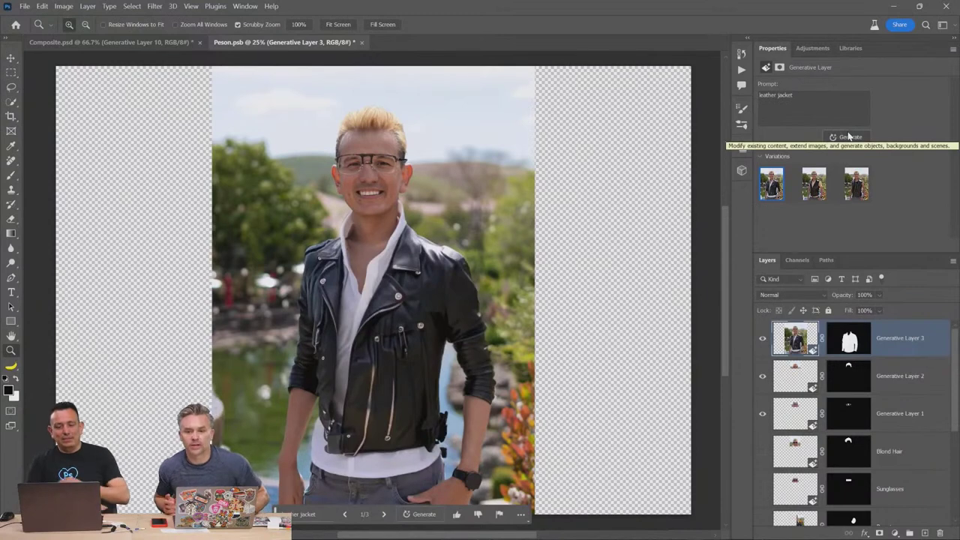
- Compare the jacket variations and keep the first black biker jacket
left_click(825, 193)
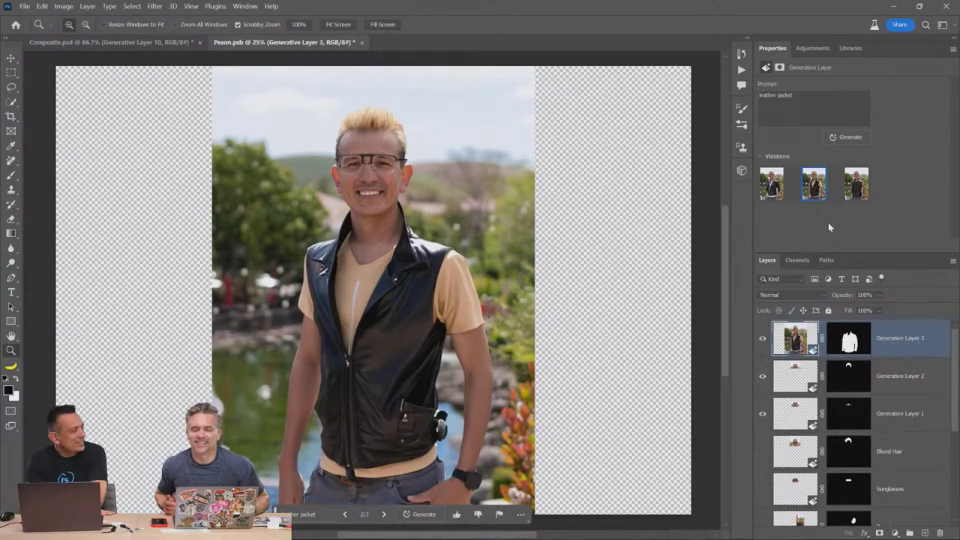
left_click(773, 188)
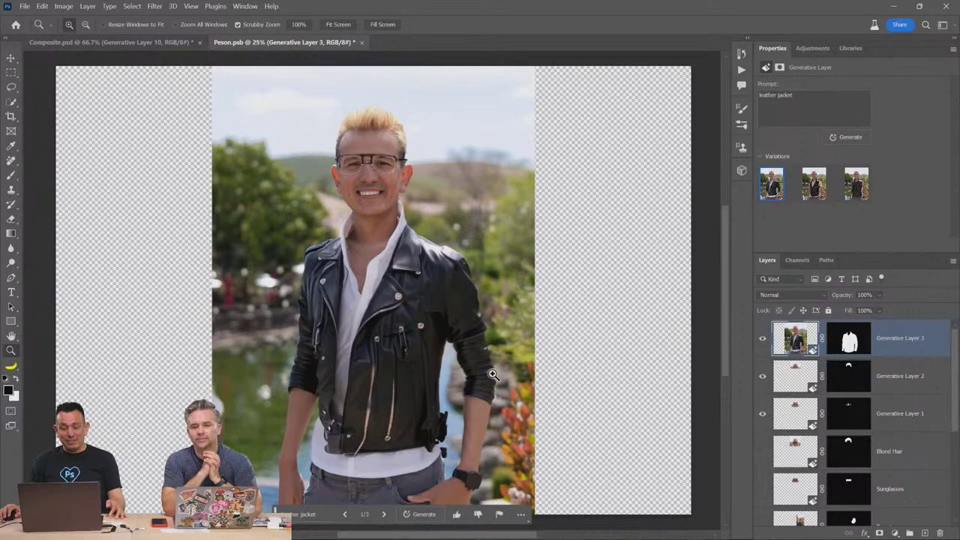
left_click(466, 355, "alt")
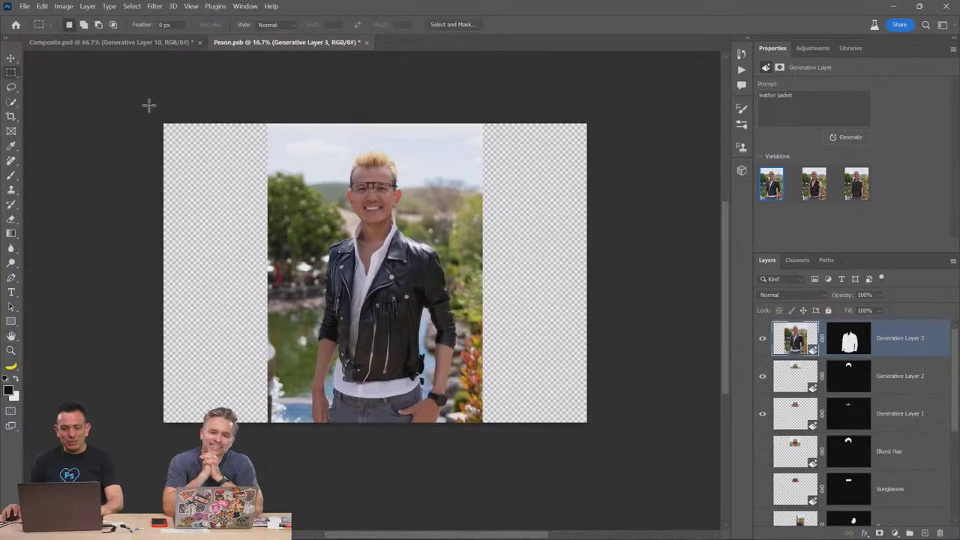
- Generate prompt-less fills for the empty left and right strips of the canvas
left_click_drag(148, 103, 269, 441)
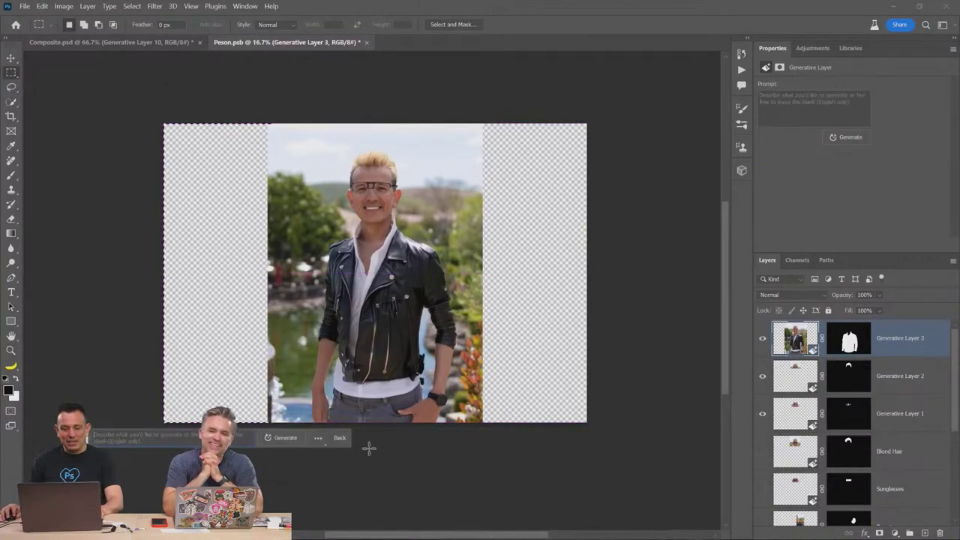
left_click(287, 438)
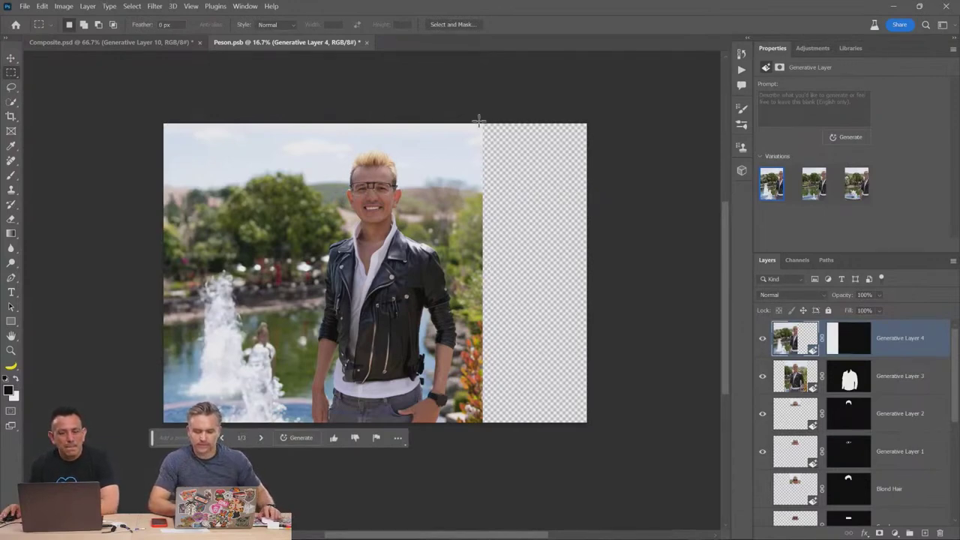
left_click_drag(479, 120, 617, 429)
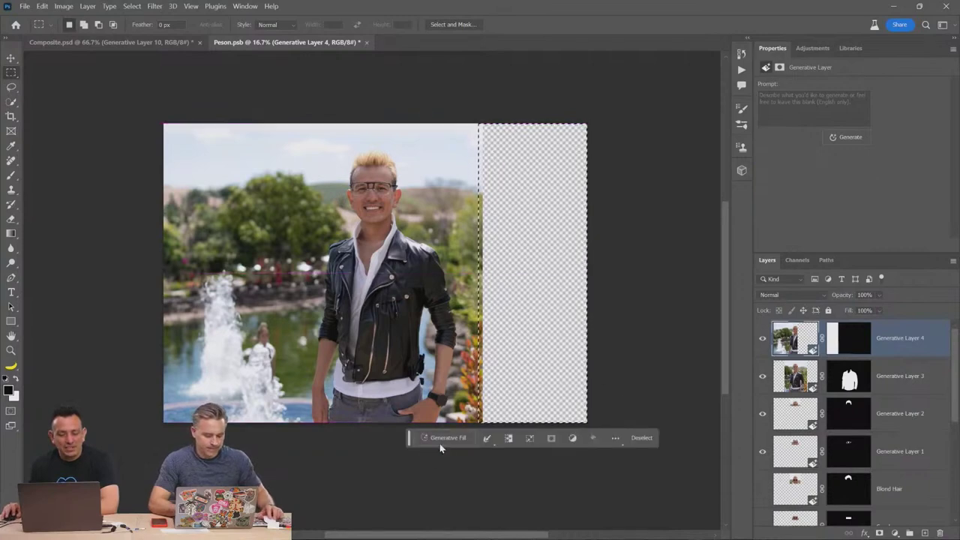
left_click(440, 445)
left_click(600, 443)
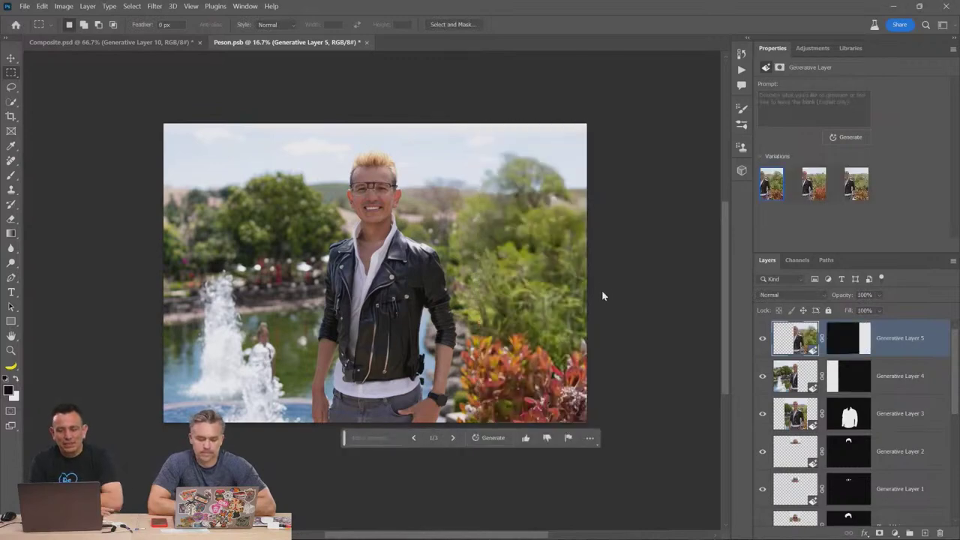
- Set Generative Layer 4, the left fill, to its third variation
left_click(795, 381)
left_click(811, 196)
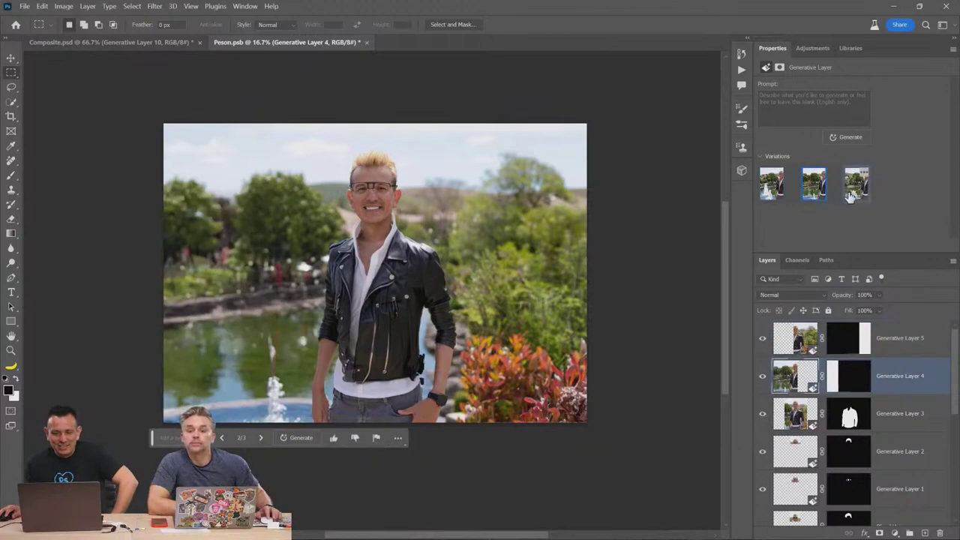
left_click(854, 188)
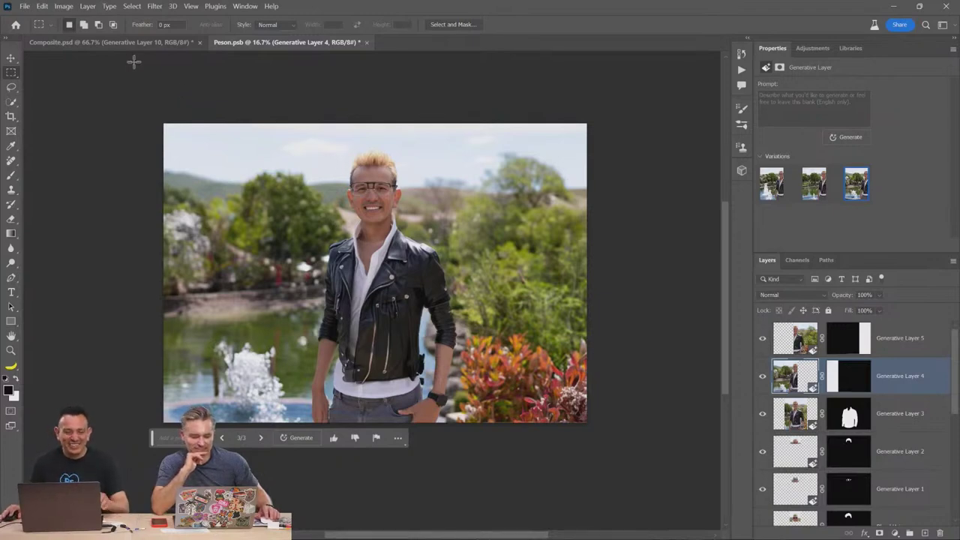
- Browse the Adjustments presets and the Libraries panel assets
left_click(815, 48)
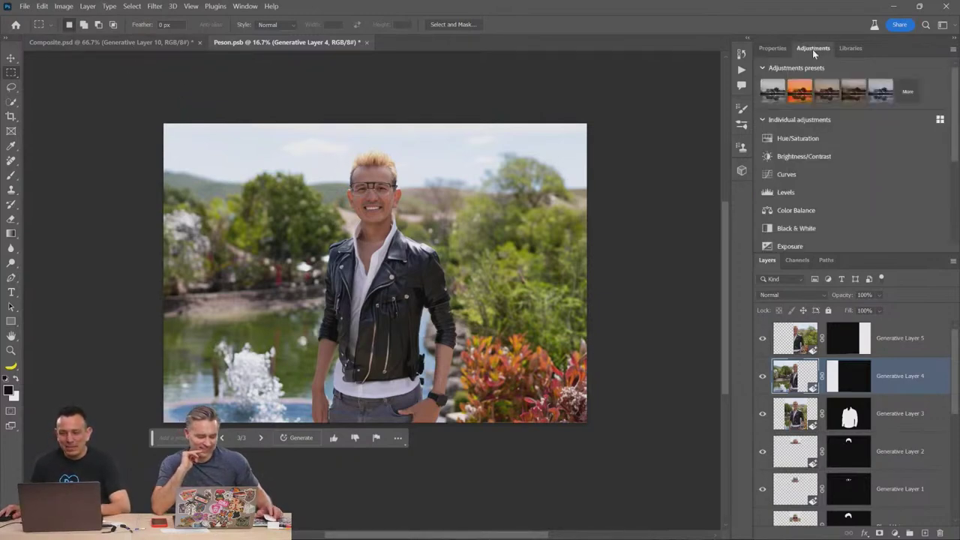
left_click(850, 48)
scroll(889, 187, "up", 2)
scroll(863, 180, "down", 5)
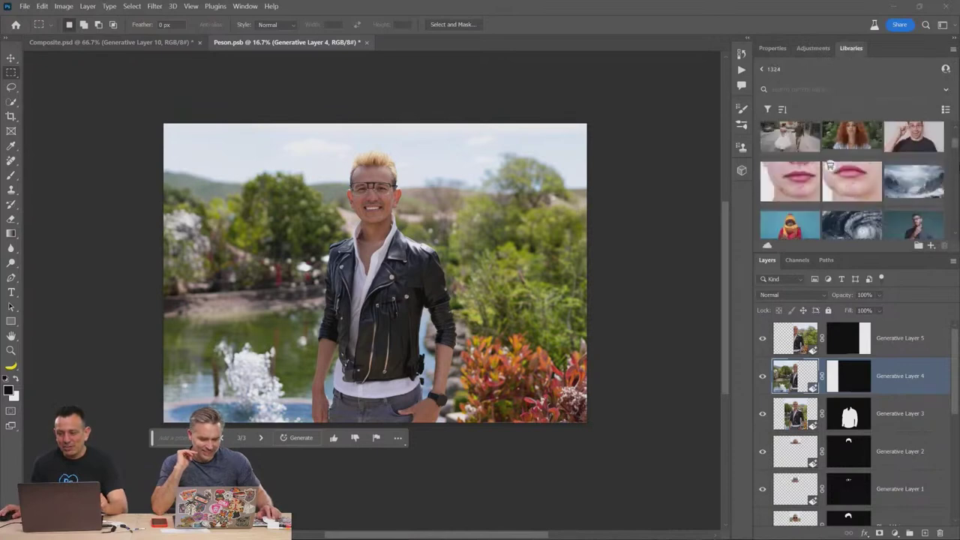
left_click_drag(951, 149, 956, 141)
- Choose File > Open and select bg-replace in the PSDs folder
left_click(24, 6)
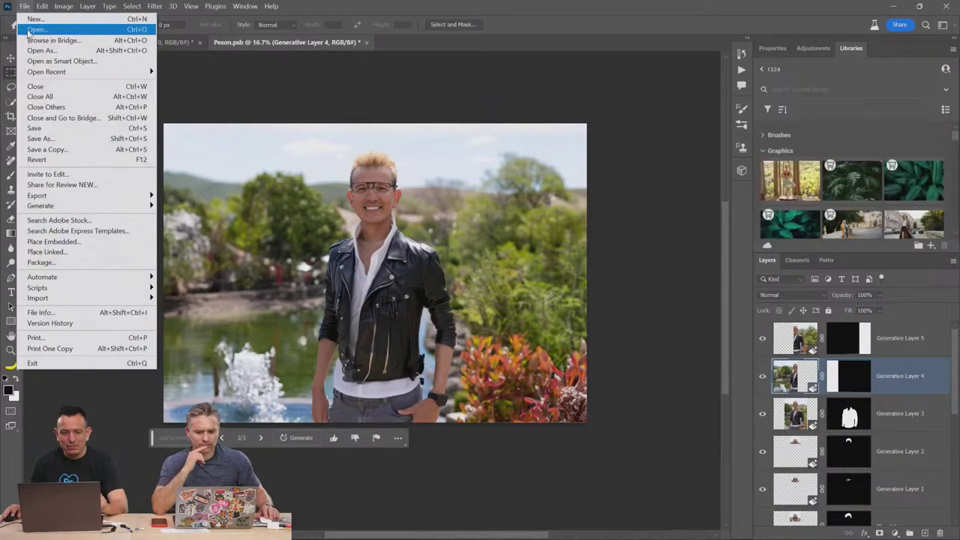
left_click(45, 30)
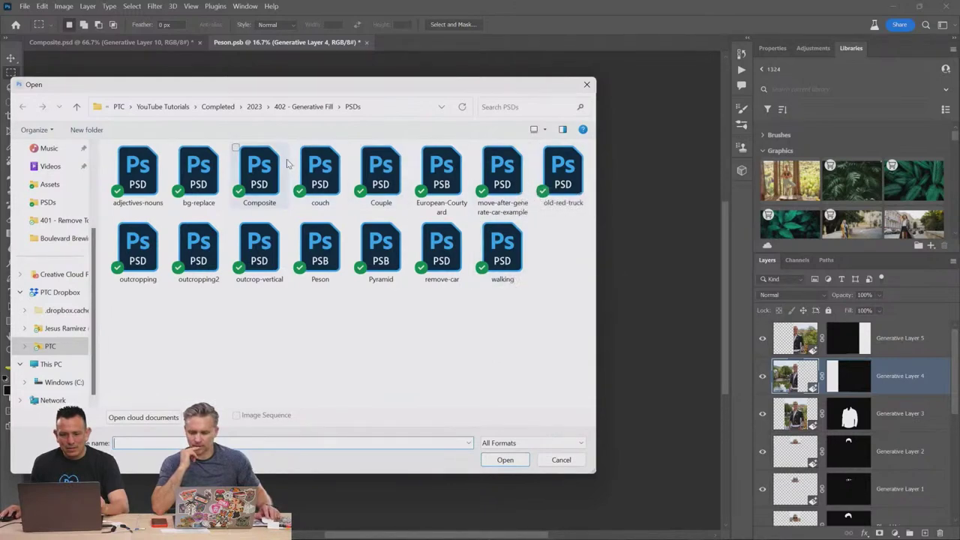
left_click(189, 176)
- Open bg-replace.psd, select the whole portrait, and fit it on screen
double_click(189, 177)
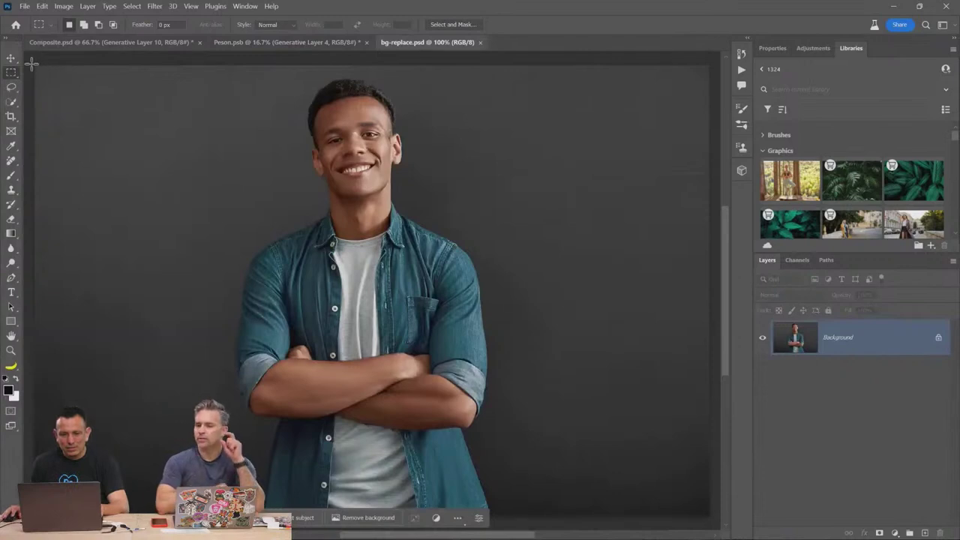
left_click_drag(32, 63, 665, 498)
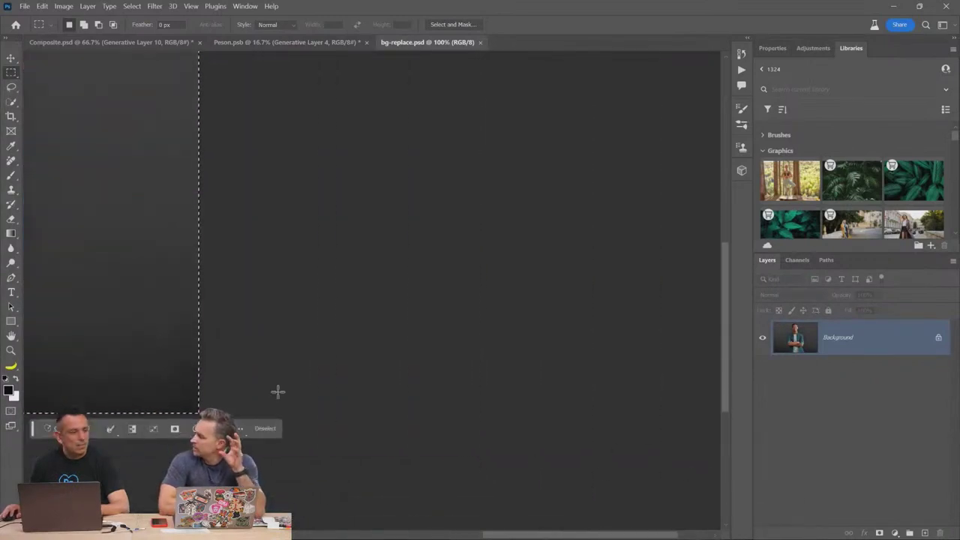
left_click_drag(210, 338, 219, 337)
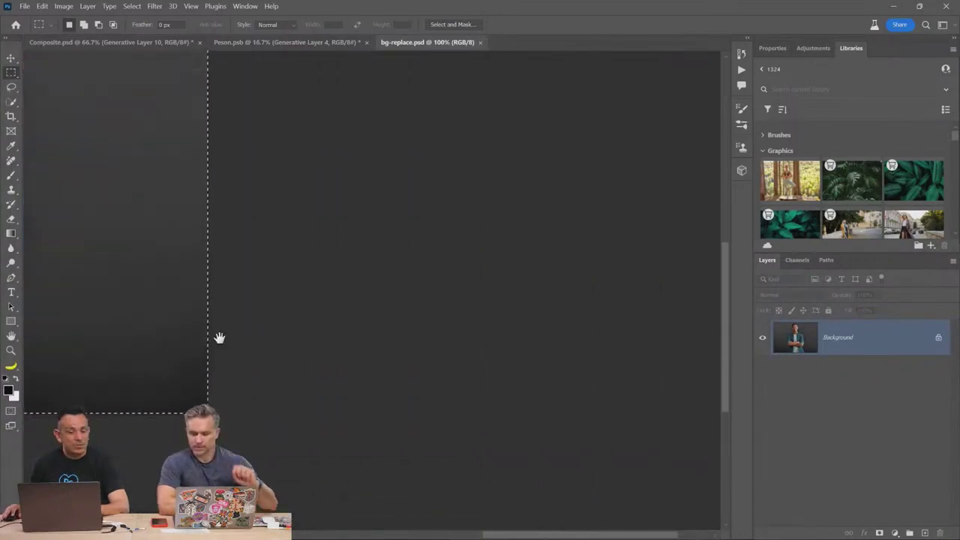
key("ctrl+0")
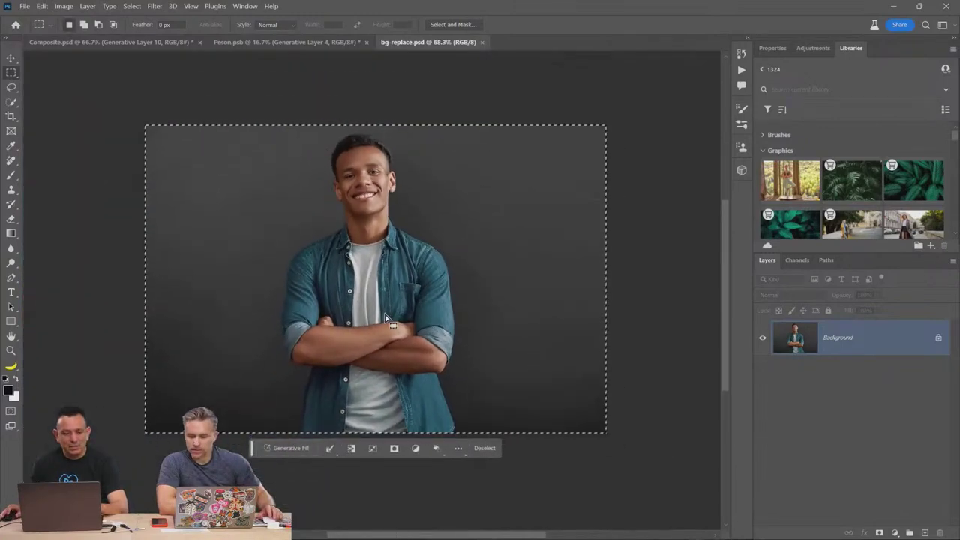
scroll(385, 319, "up", 2)
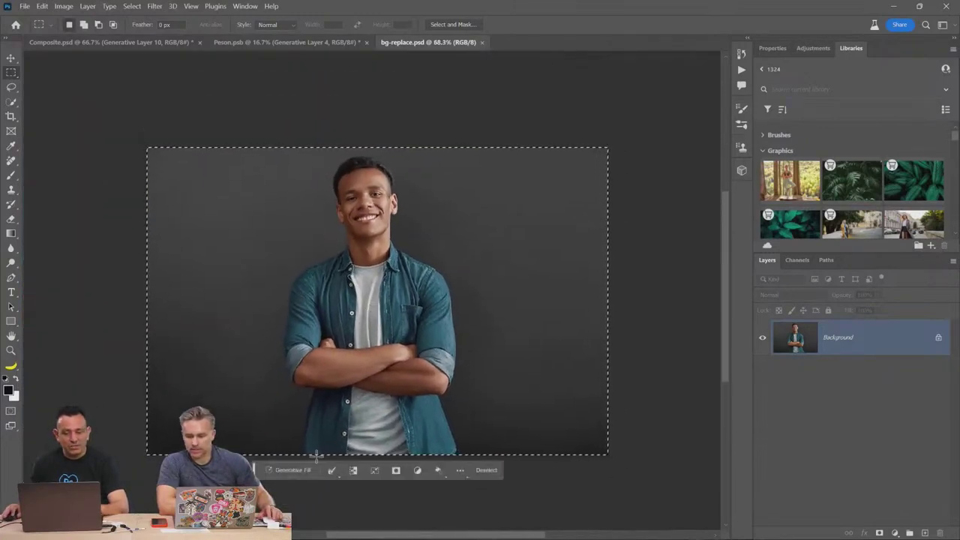
- Generate a prompt-less background fill and preview its landscape variations
left_click(297, 470)
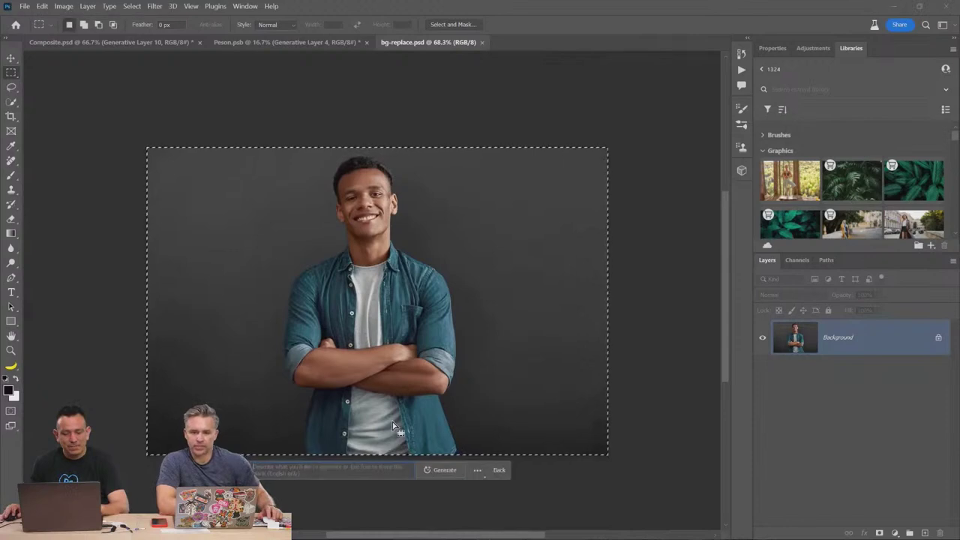
left_click(437, 472)
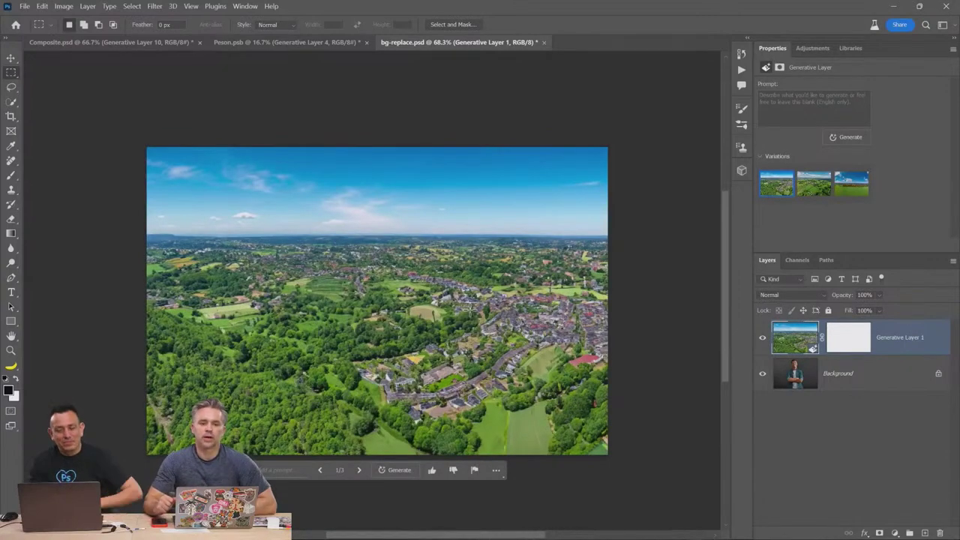
left_click(802, 187)
left_click(854, 189)
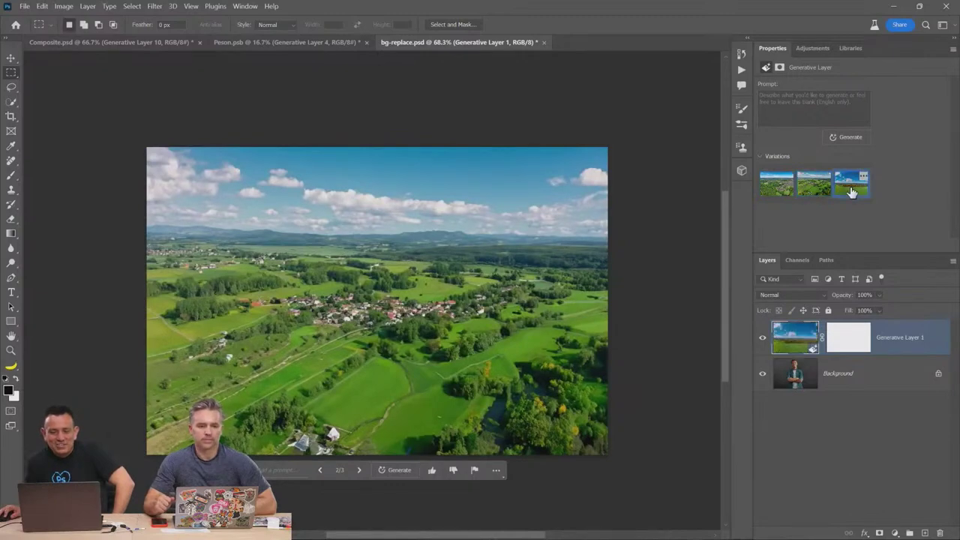
left_click(763, 338)
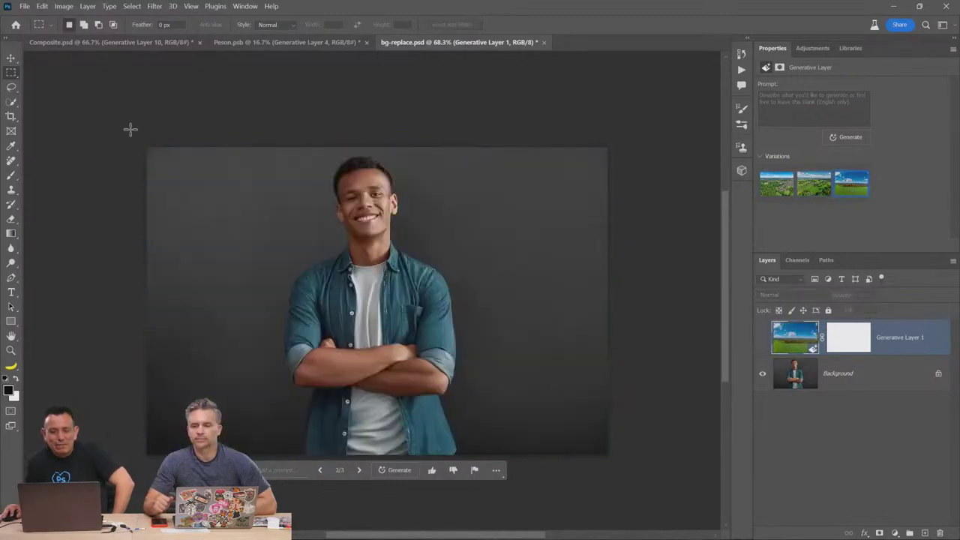
left_click_drag(130, 129, 671, 457)
key("ctrl+d")
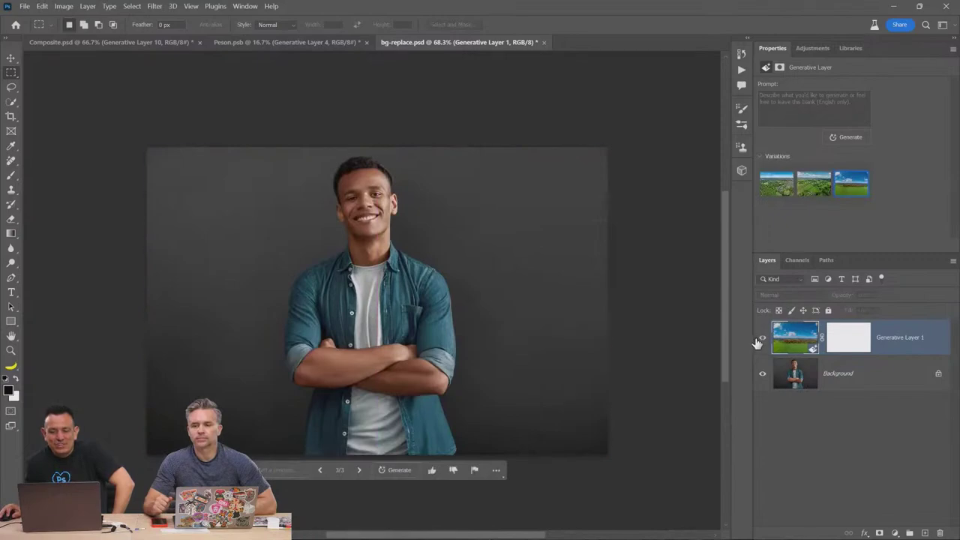
left_click(763, 338)
- Pick the village landscape variation, hide Generative Layer 1, and select the whole canvas
left_click(779, 191)
left_click(813, 193)
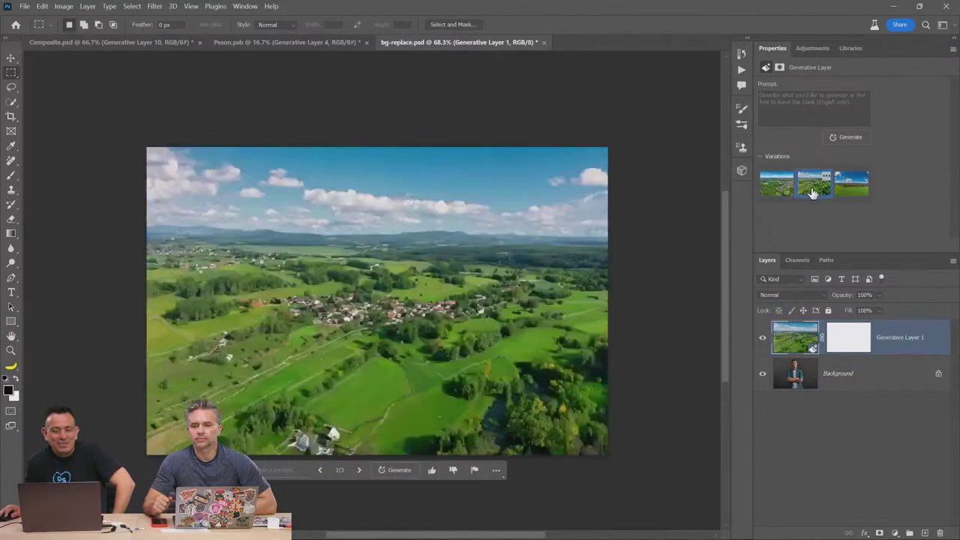
left_click(848, 193)
left_click(778, 197)
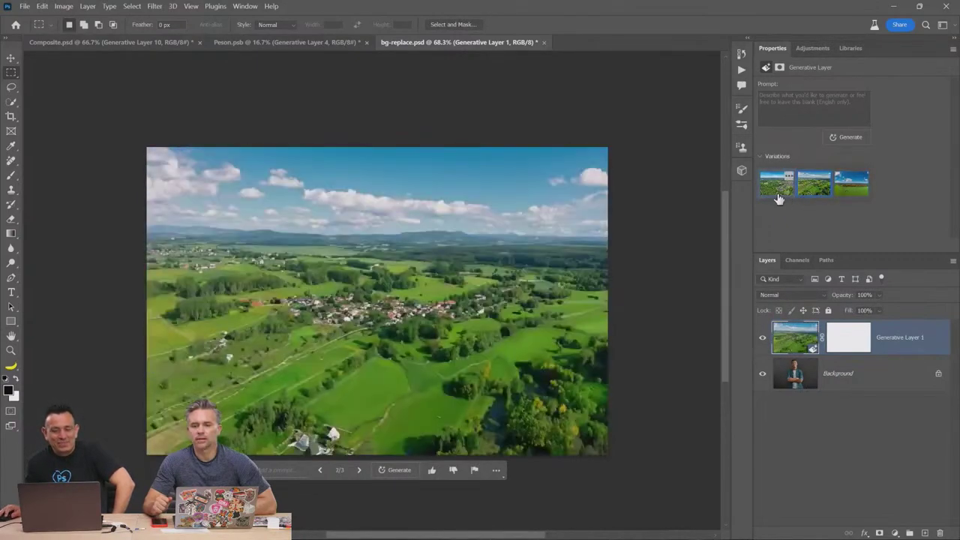
left_click(763, 337)
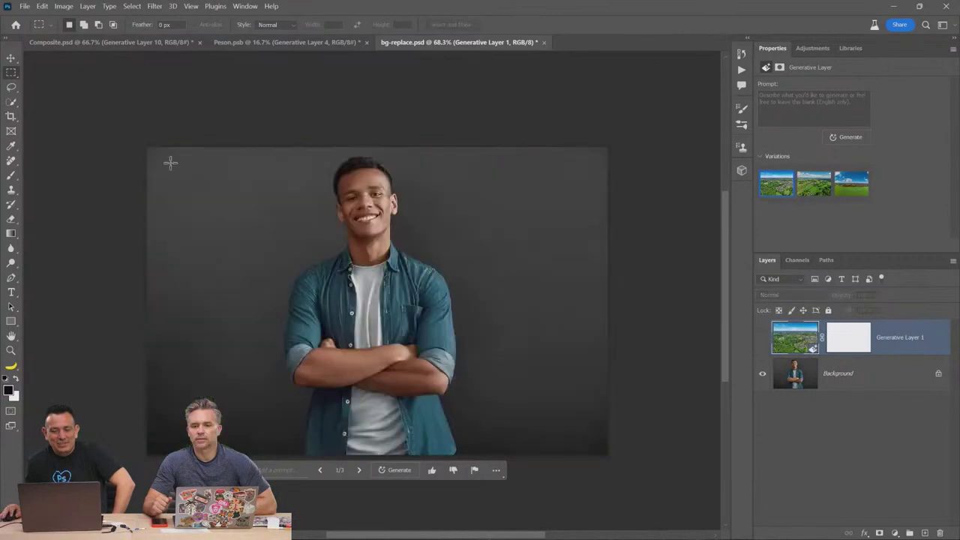
left_click_drag(137, 146, 643, 489)
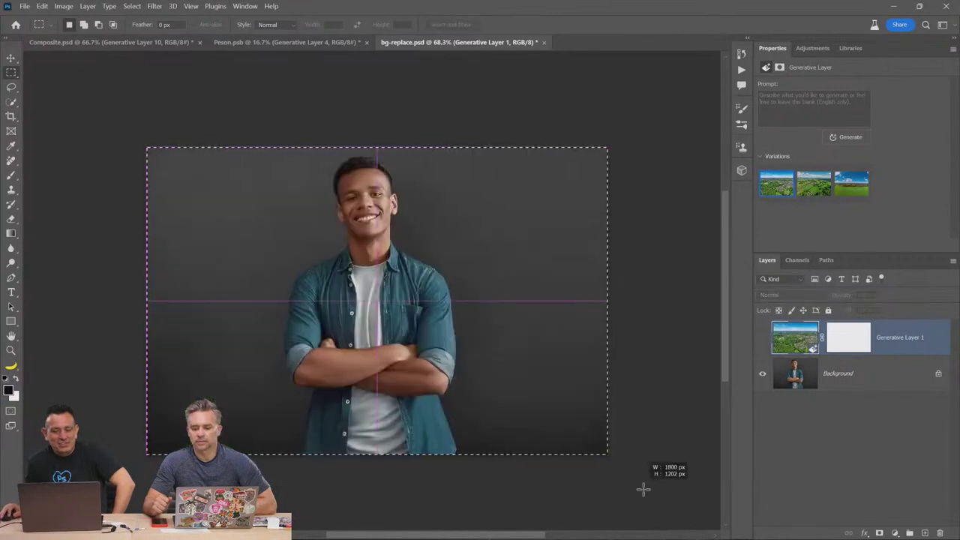
- Generate a prompt-free mountain background behind the man and keep the green ridge variation
left_click(291, 469)
left_click(434, 470)
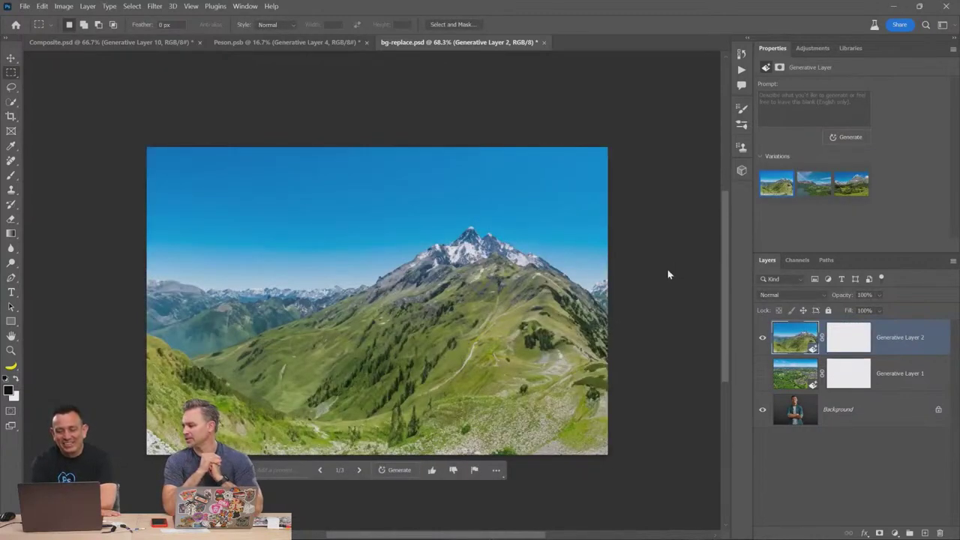
left_click(814, 186)
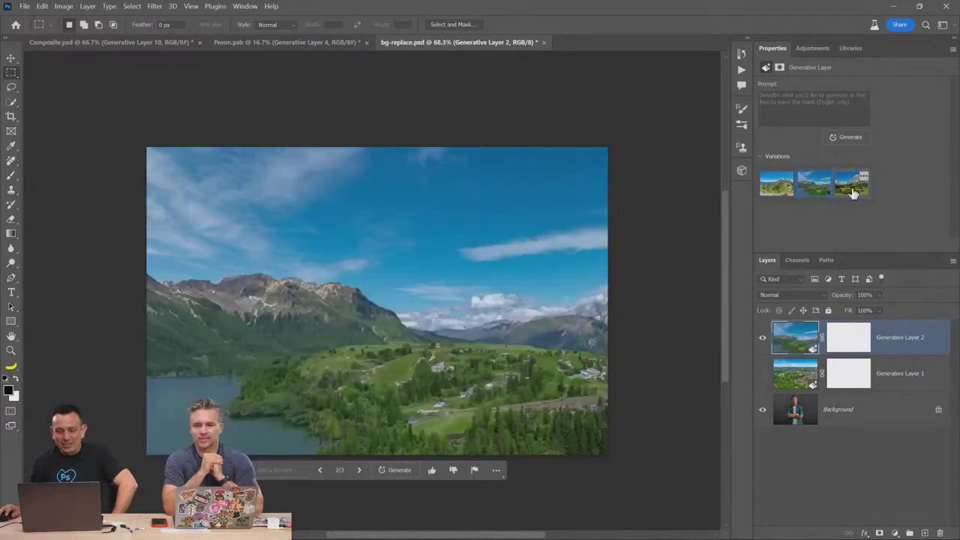
left_click(851, 193)
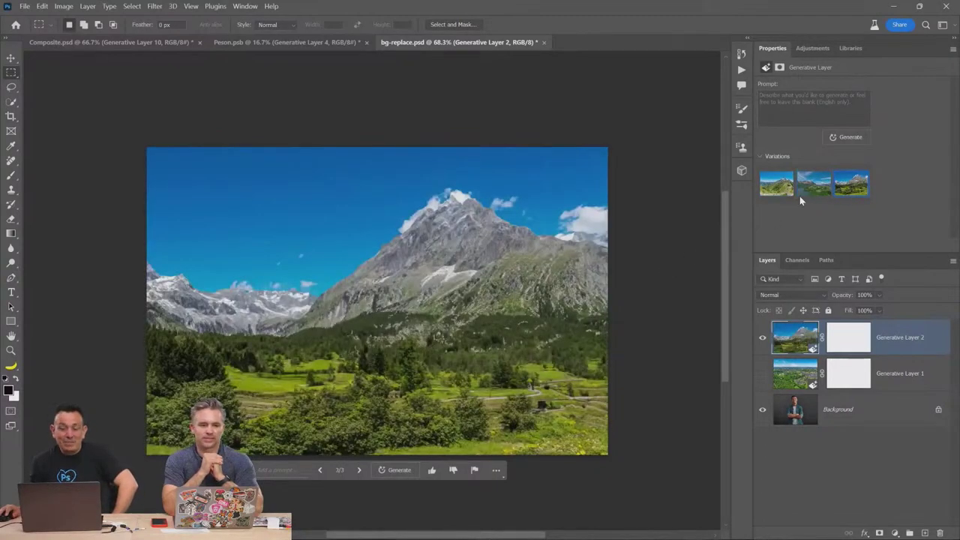
left_click(777, 188)
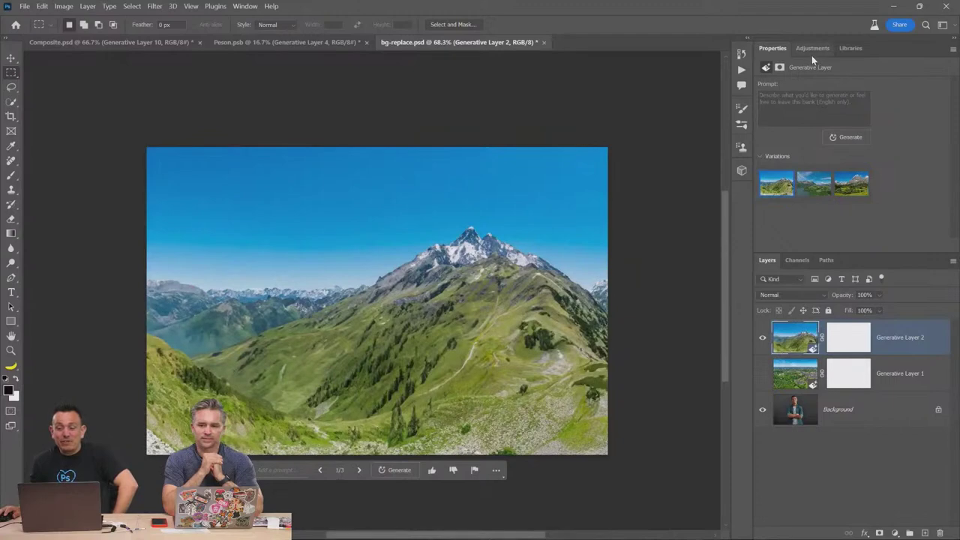
left_click(850, 51)
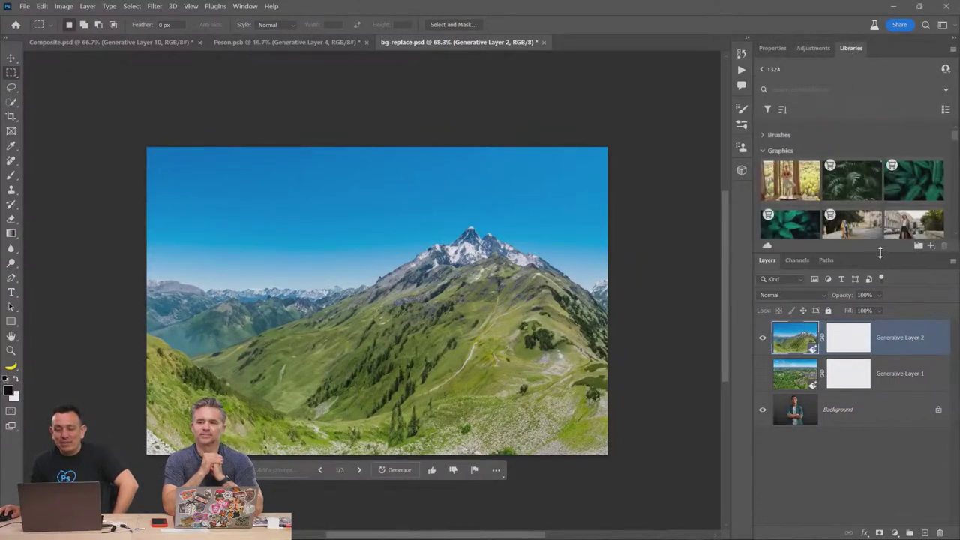
- Open the Beautiful Woman taxi photo from Libraries and start lassoing the street
left_click_drag(880, 253, 870, 344)
scroll(869, 299, "down", 5)
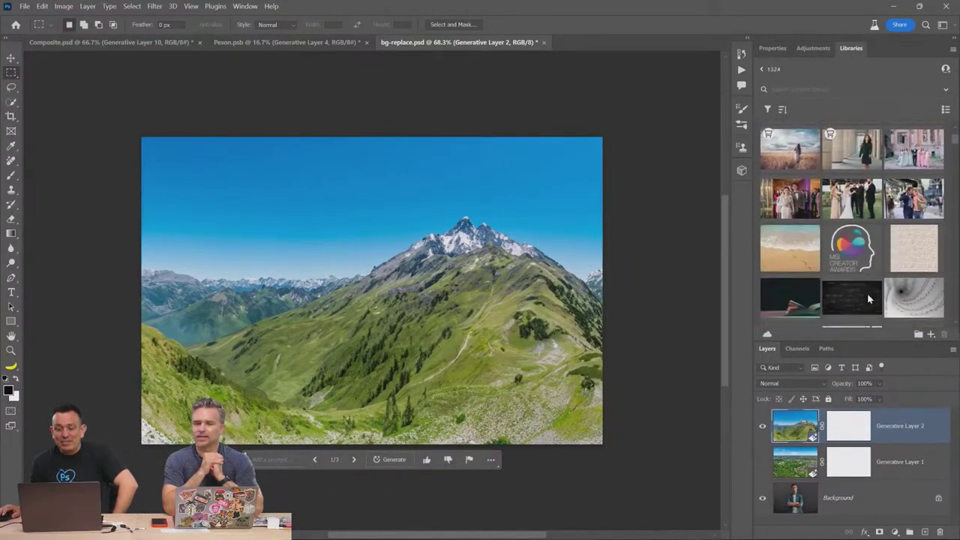
scroll(869, 300, "down", 4)
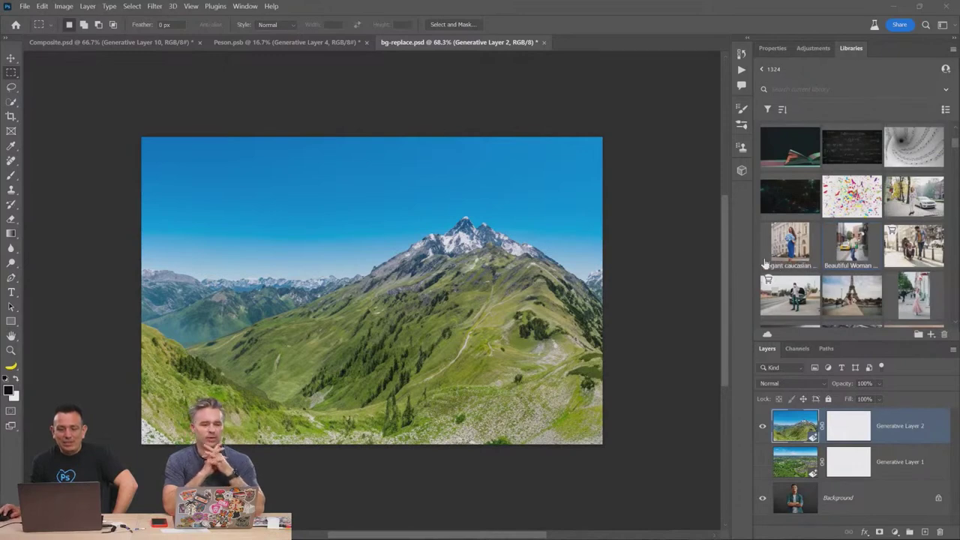
double_click(839, 255)
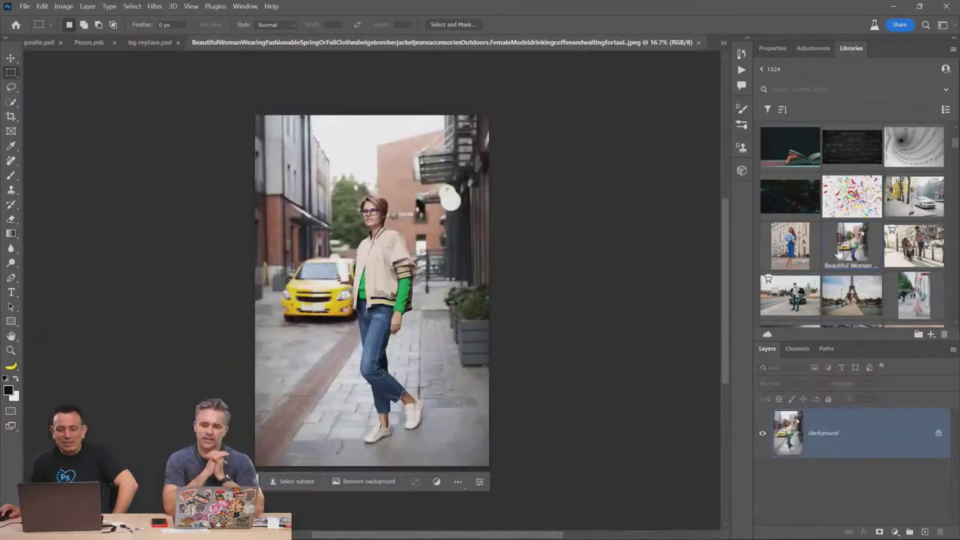
left_click(11, 87)
left_click_drag(252, 303, 283, 287)
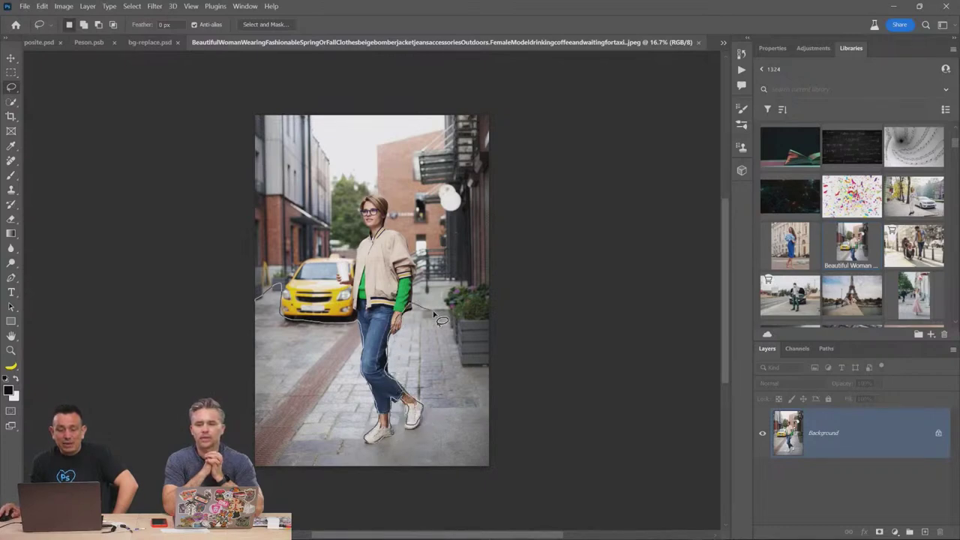
- Complete the lasso selection around the street area
mouse_move(500, 368)
left_mouse_down()
mouse_move(495, 484)
mouse_move(352, 480)
left_mouse_up()
left_click_drag(256, 478, 241, 363)
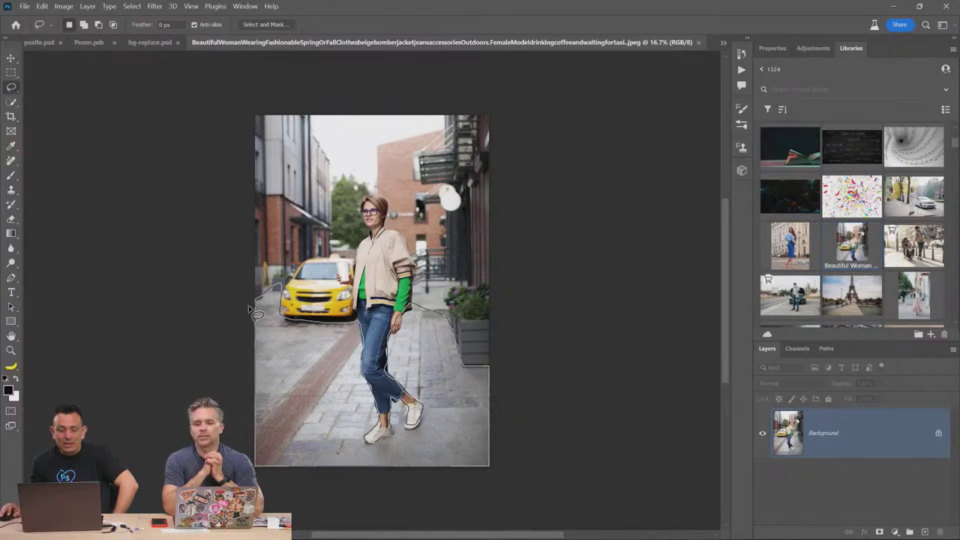
left_click_drag(249, 307, 253, 310)
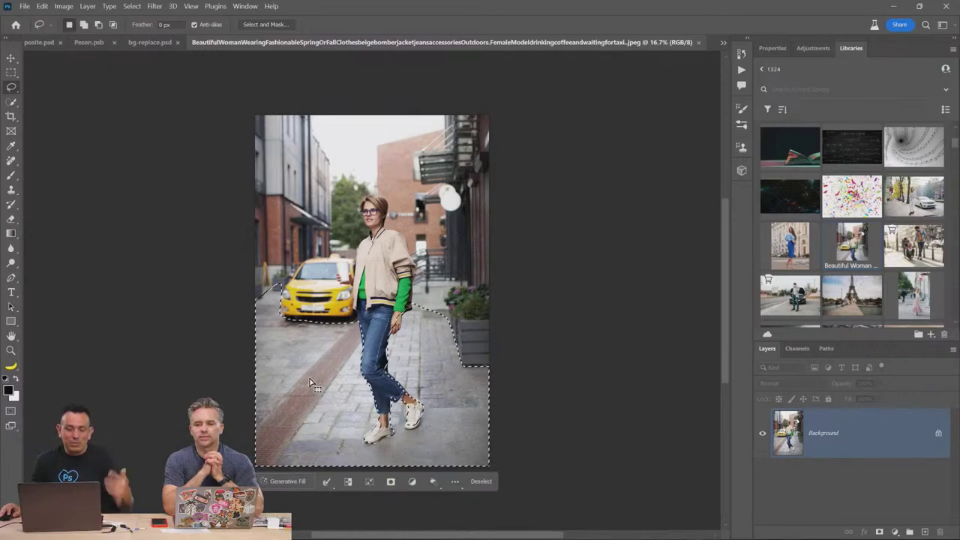
- Generative Fill the street with 'wet ground' and keep the third variation
left_click(291, 482)
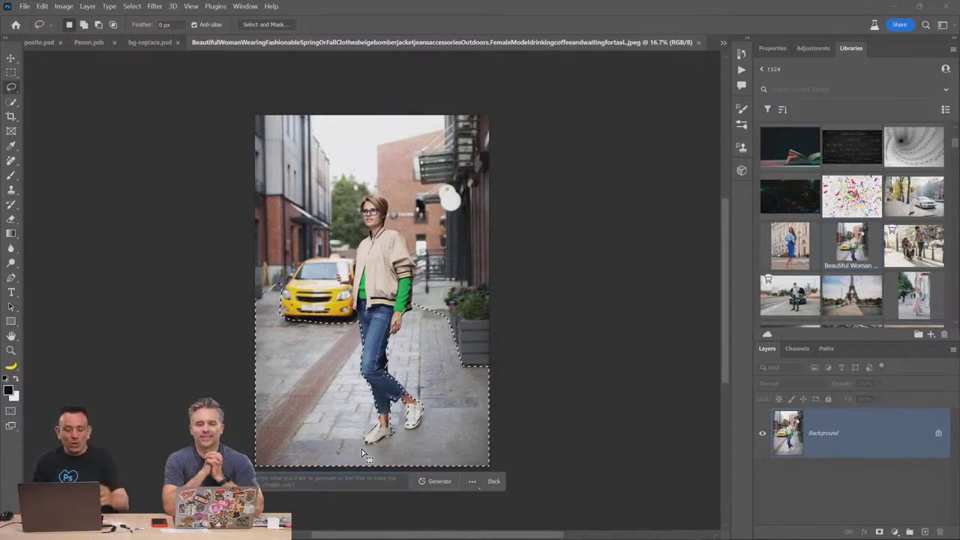
left_click(360, 480)
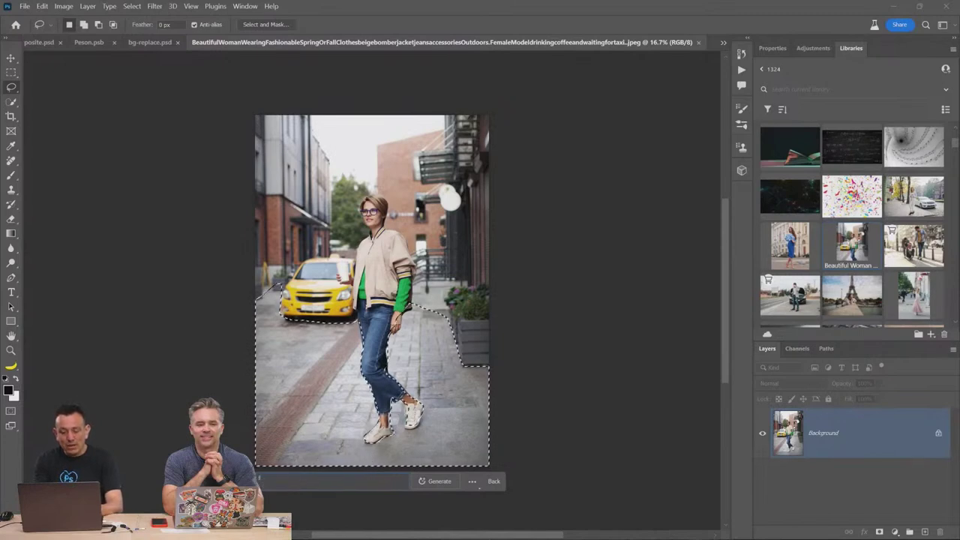
type("floor")
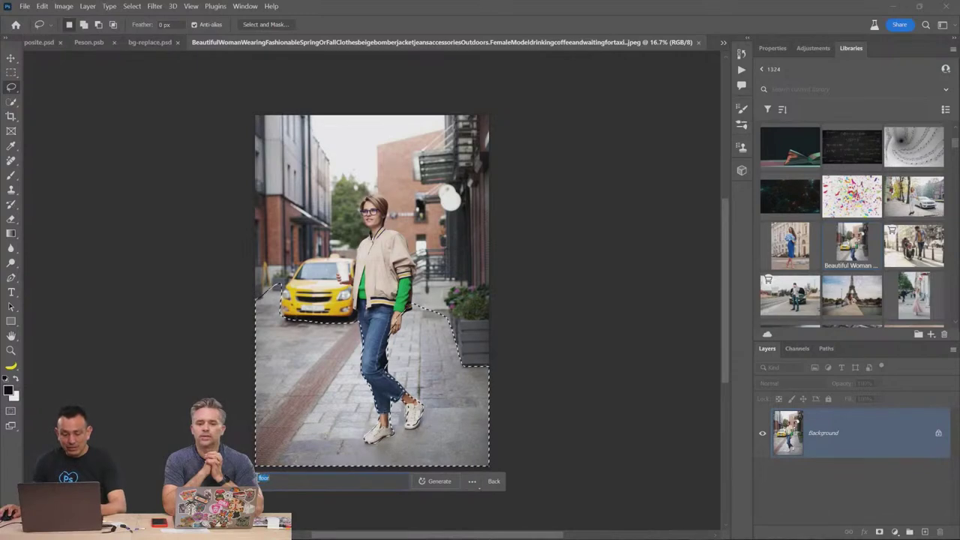
left_click(445, 483)
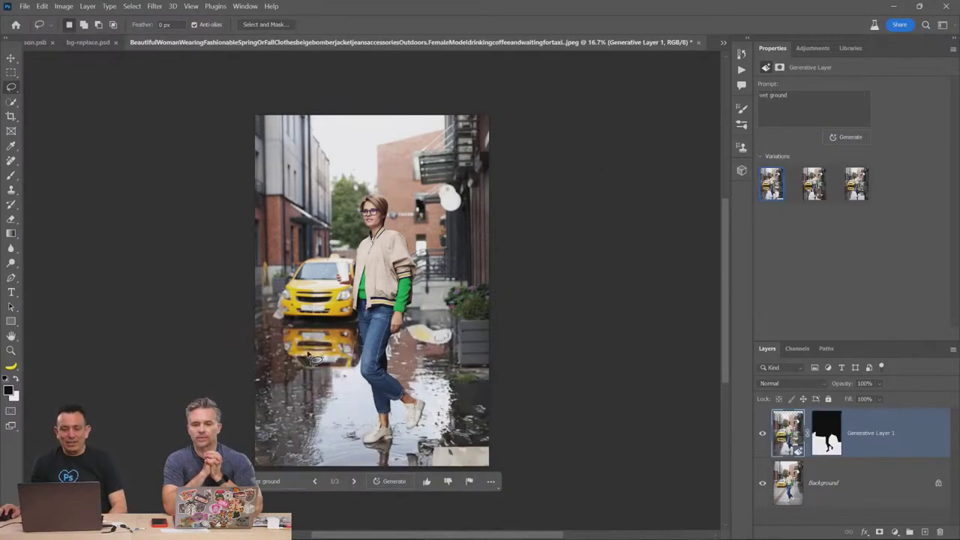
left_click(816, 194)
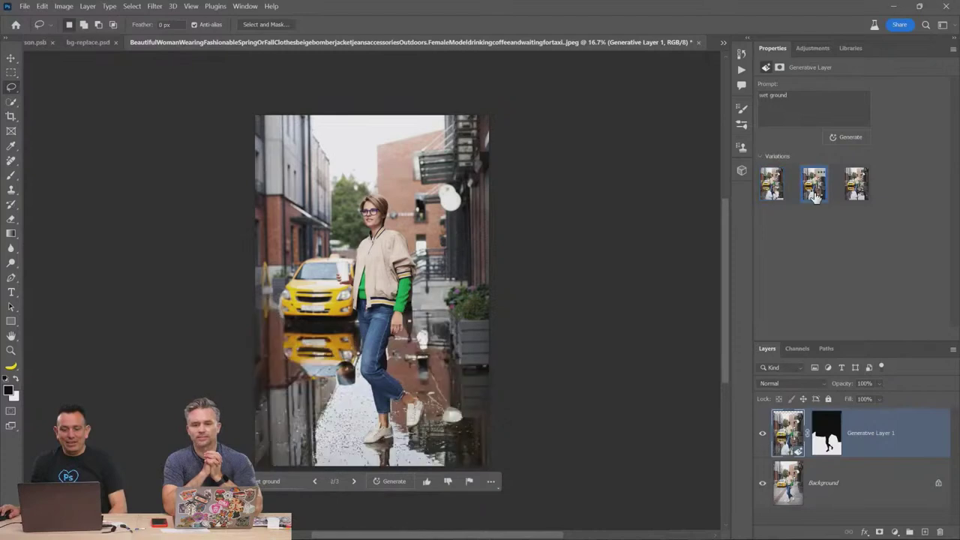
left_click(858, 196)
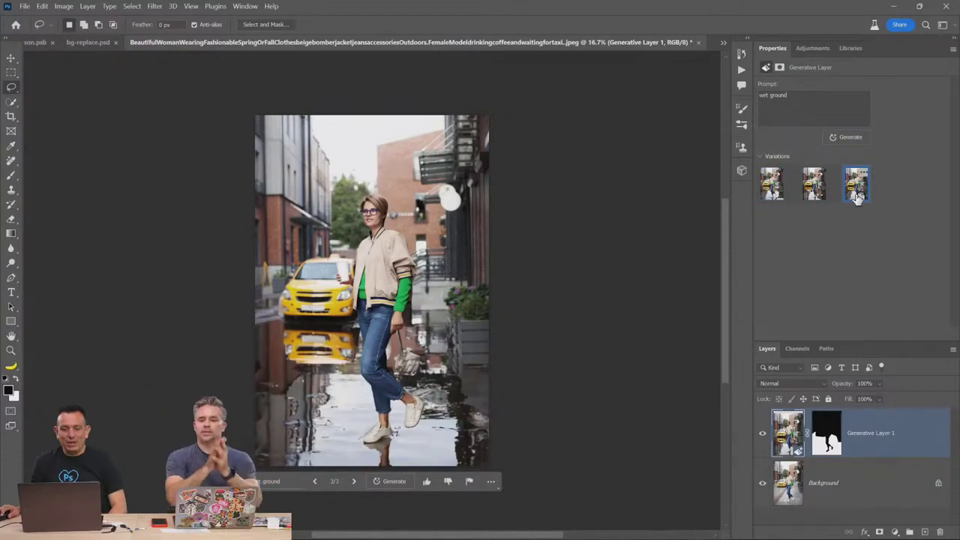